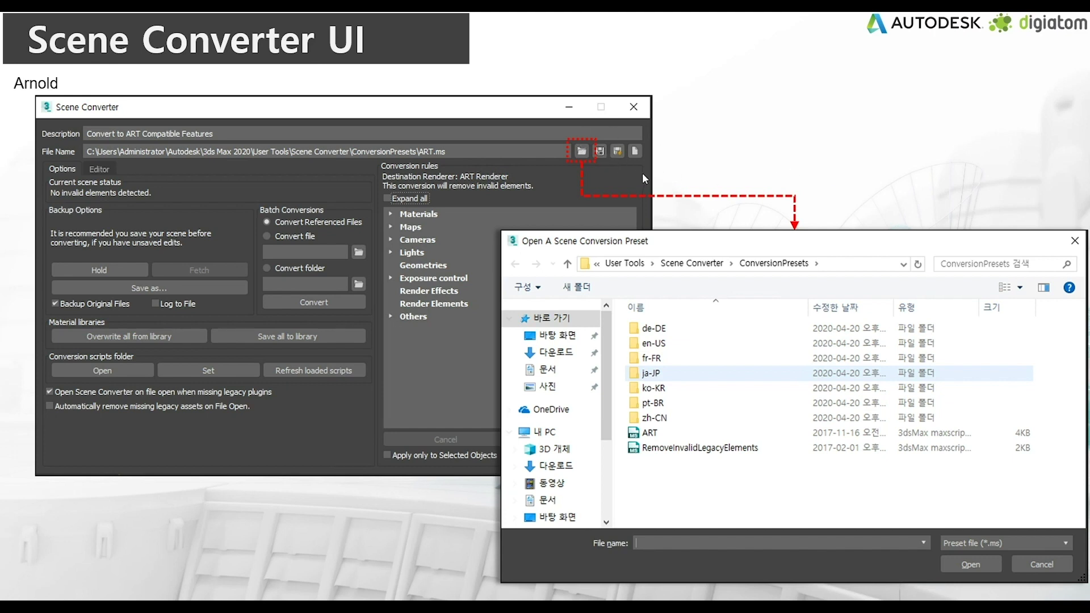
click(375, 447)
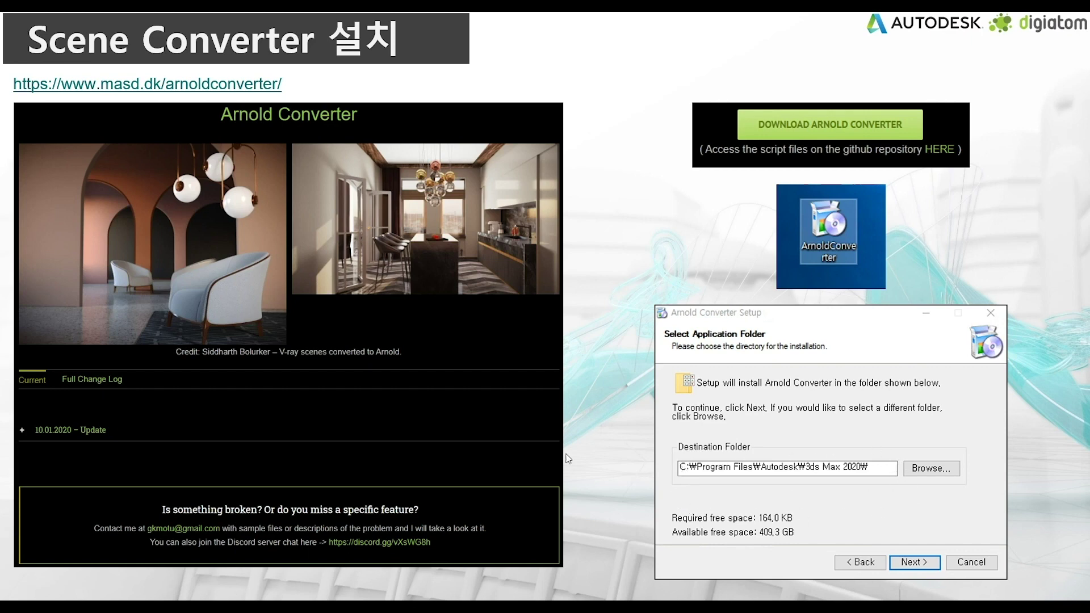
click(595, 441)
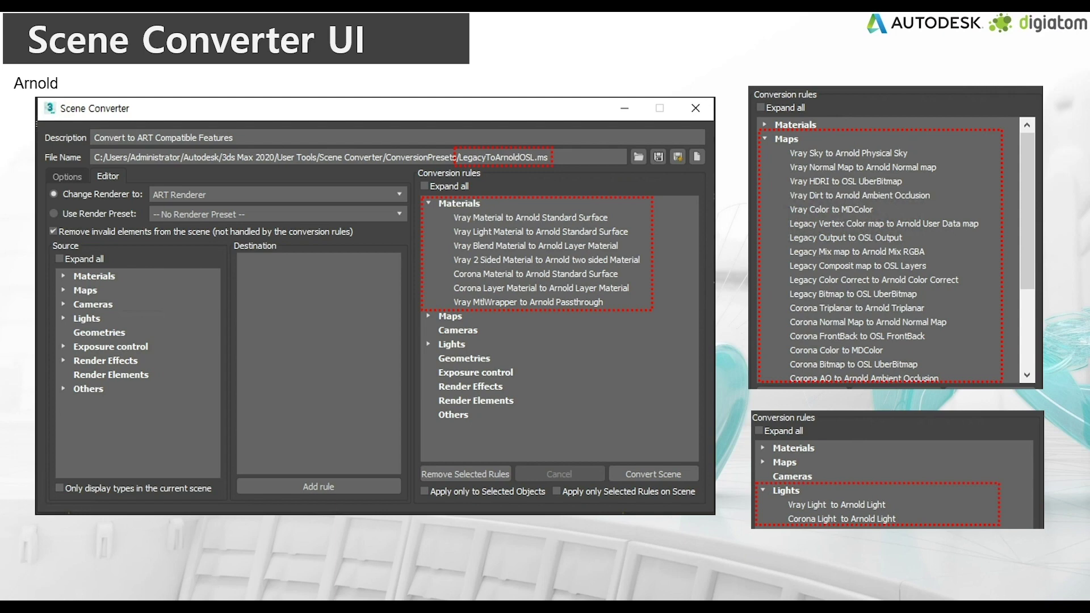
Step: Switch to 3ds Max and open AI36_008.max from the 36_008 folder, adopting the file's gamma and LUT settings
key(alt+Tab)
click(692, 252)
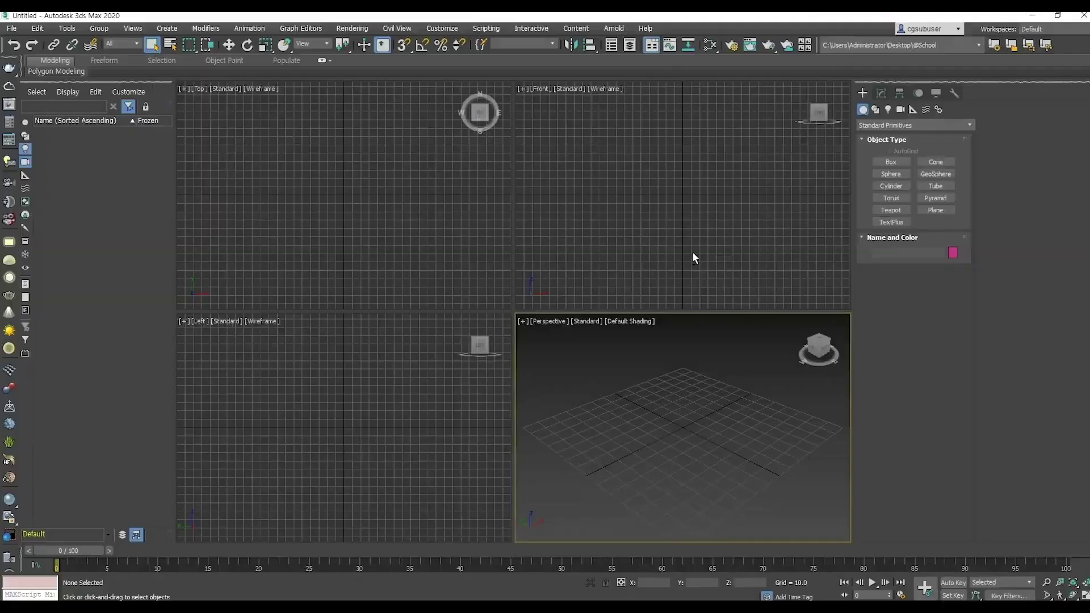
click(13, 30)
click(45, 77)
click(254, 51)
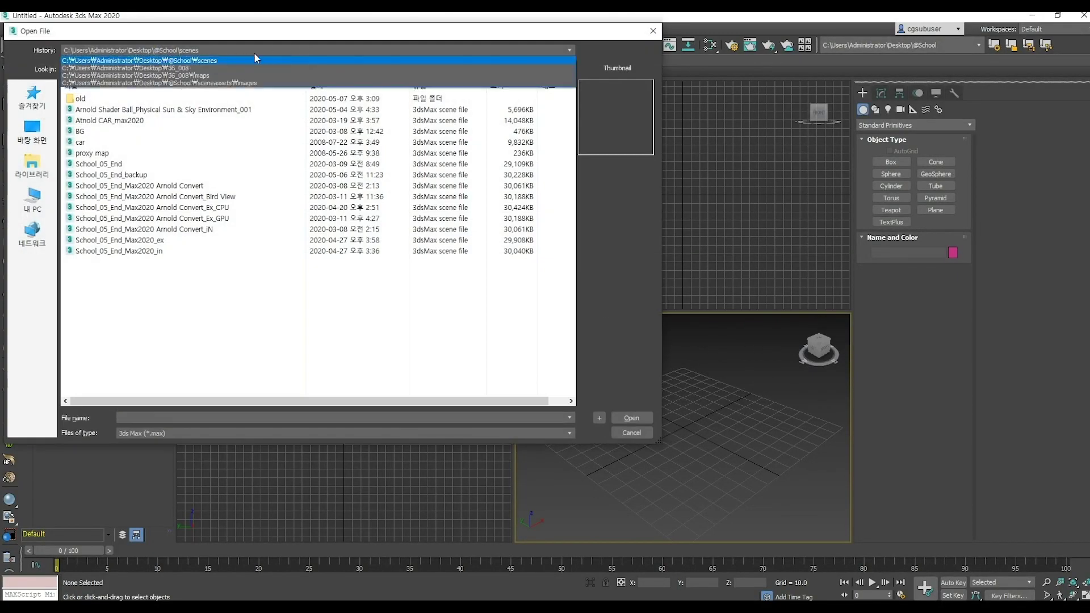
click(186, 68)
click(90, 121)
double_click(91, 120)
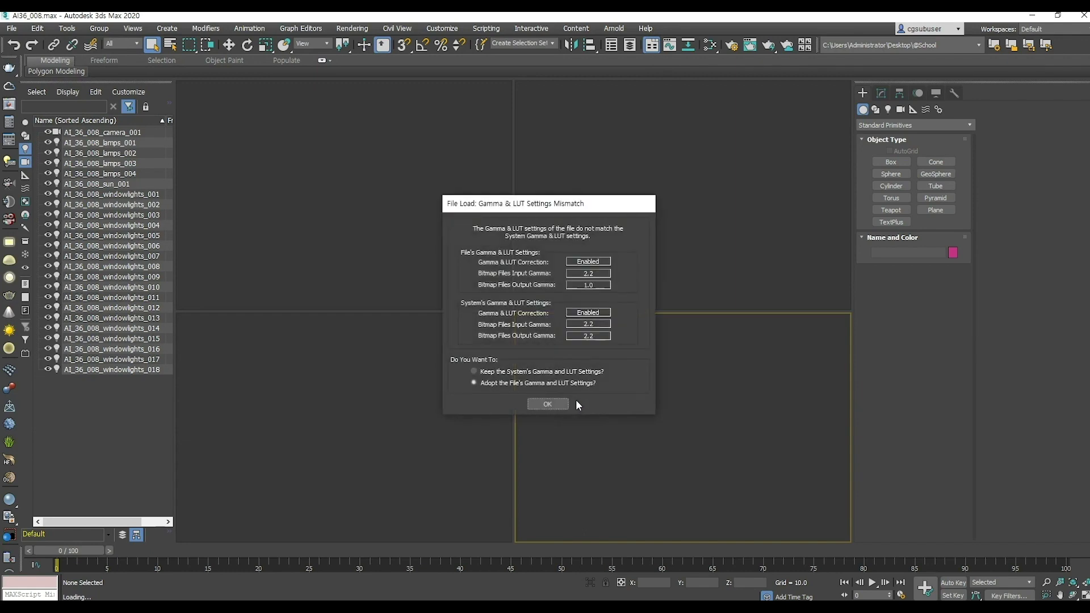
click(555, 403)
click(548, 366)
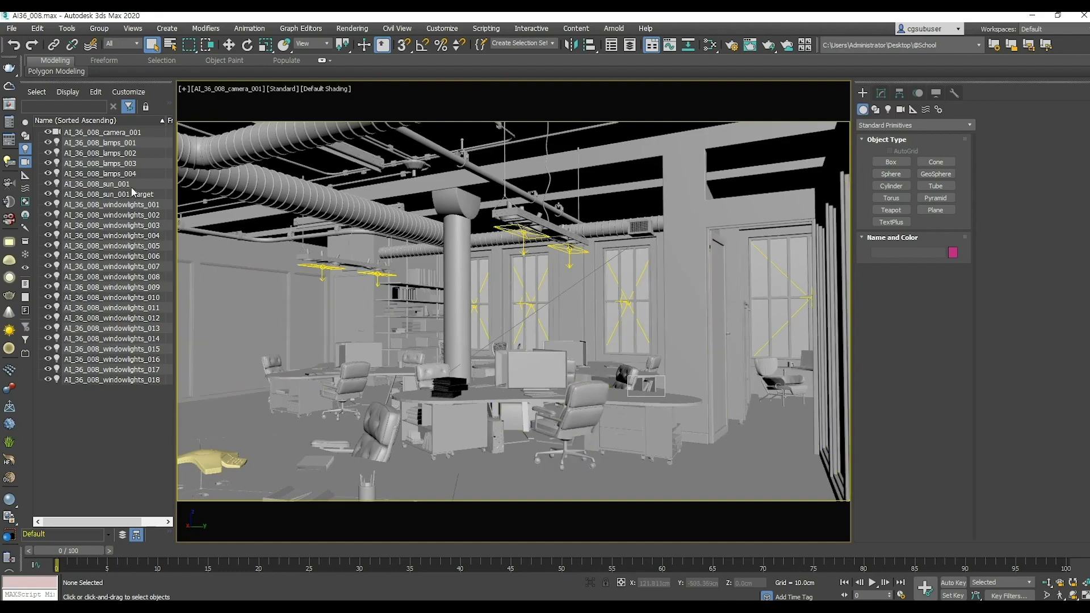
Step: Check the object types of AI_36_008_lamps_001 and AI_36_008_camera_001, then clear the selection
click(124, 144)
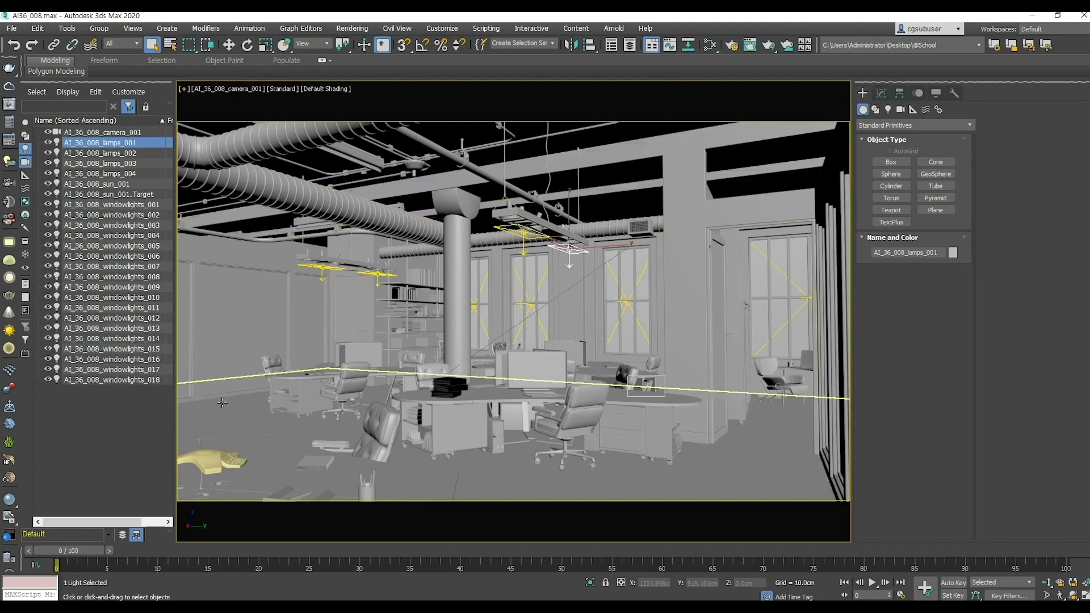
click(882, 94)
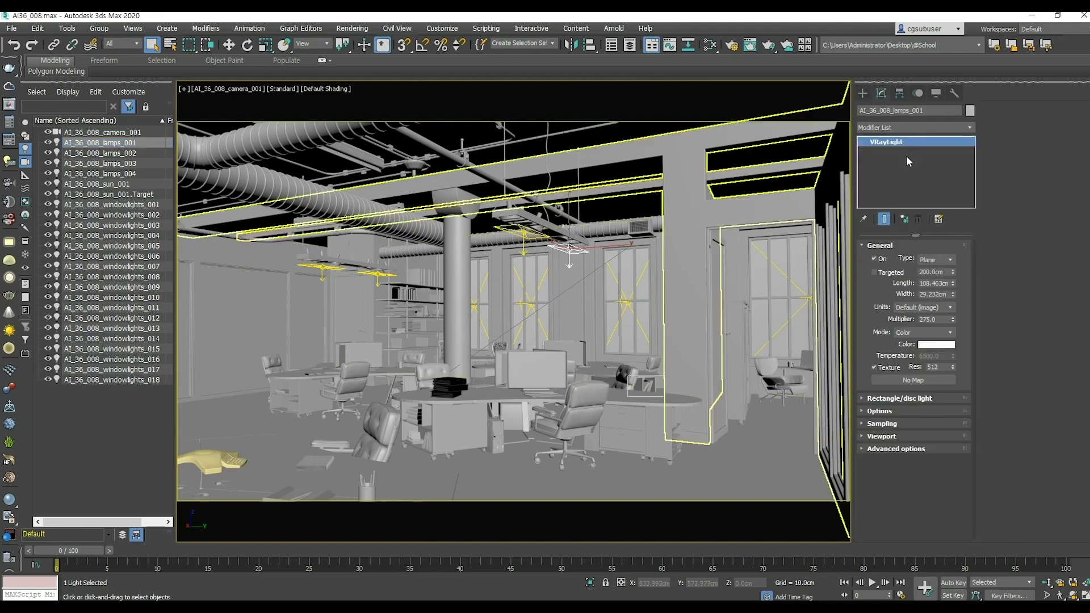
click(114, 132)
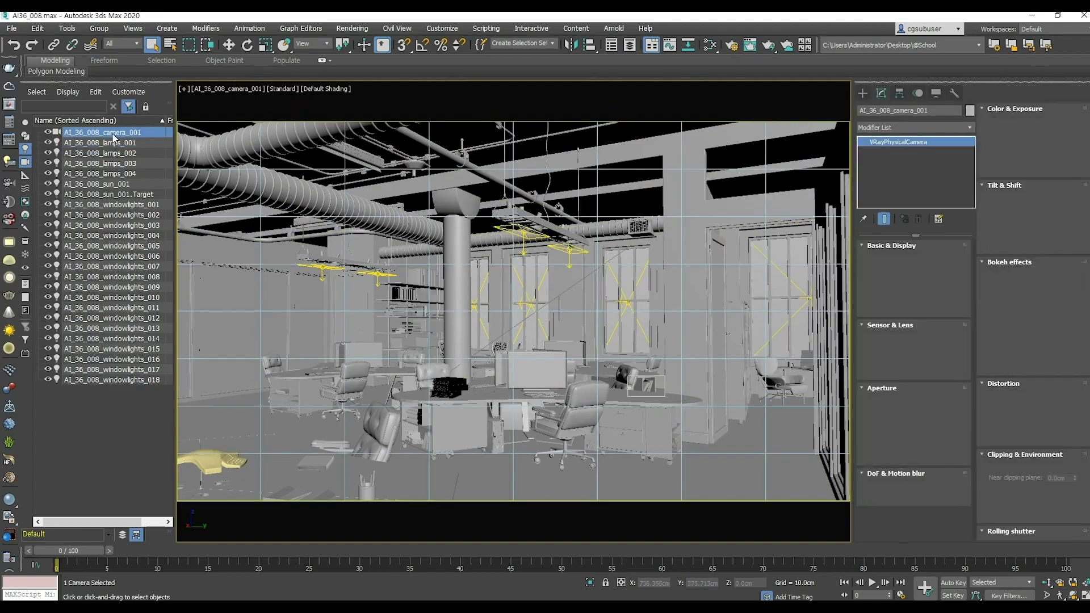
click(140, 426)
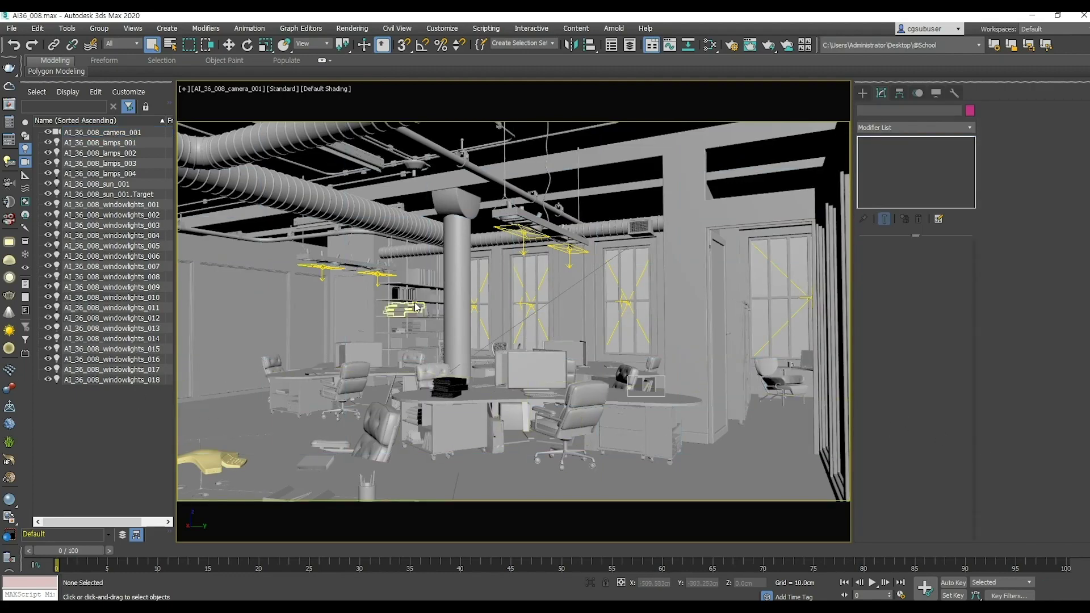
Step: Inspect the sun light AI_36_008_sun_001 and its parameters in the Top view
key(t)
key(z)
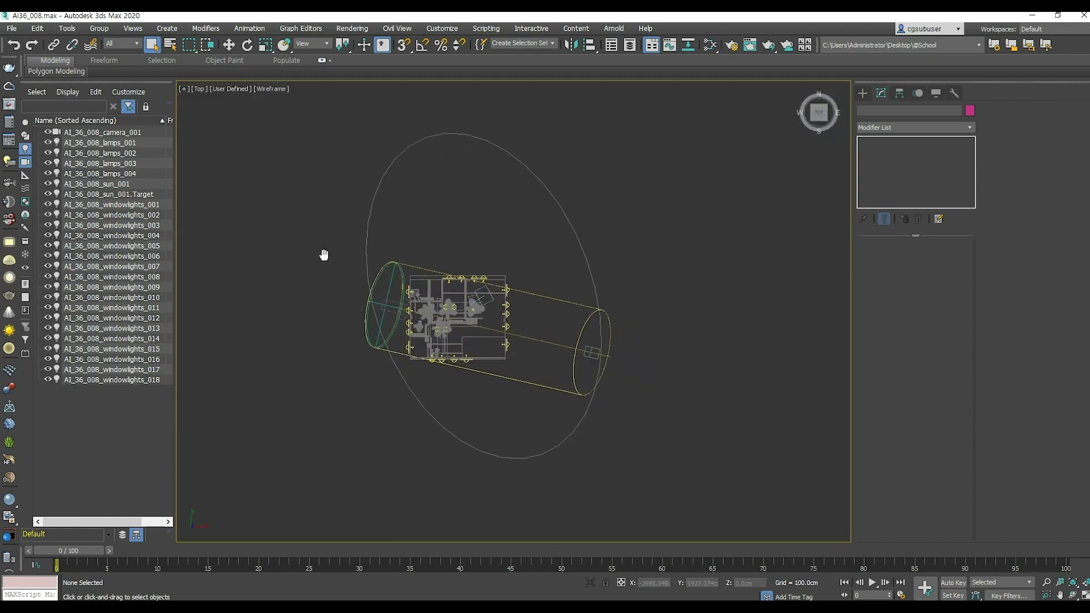
scroll(365, 267, up, 6)
click(337, 278)
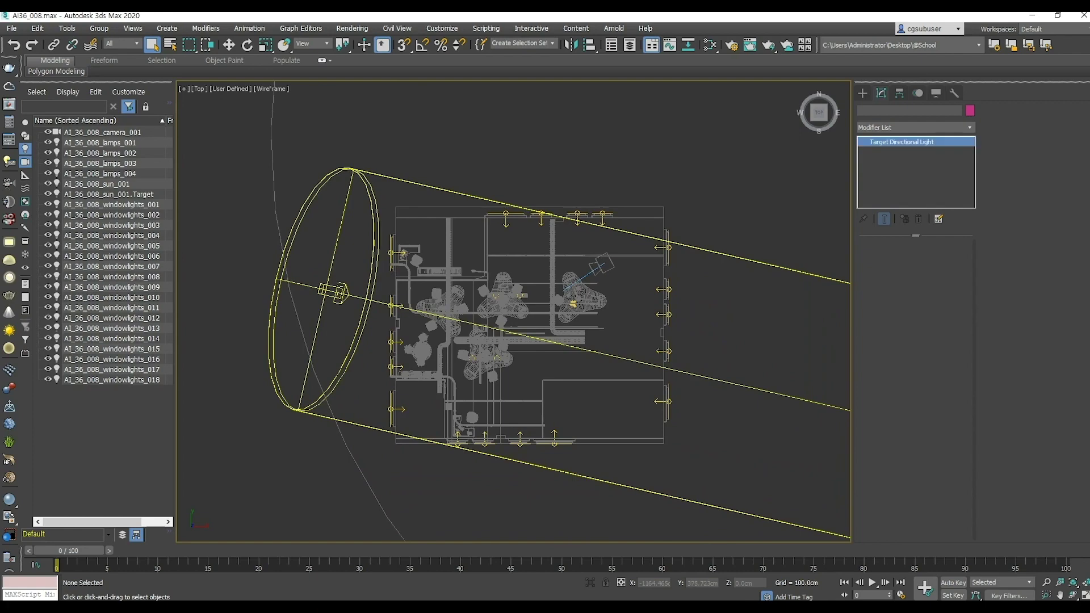
middle_drag(389, 323, 328, 244)
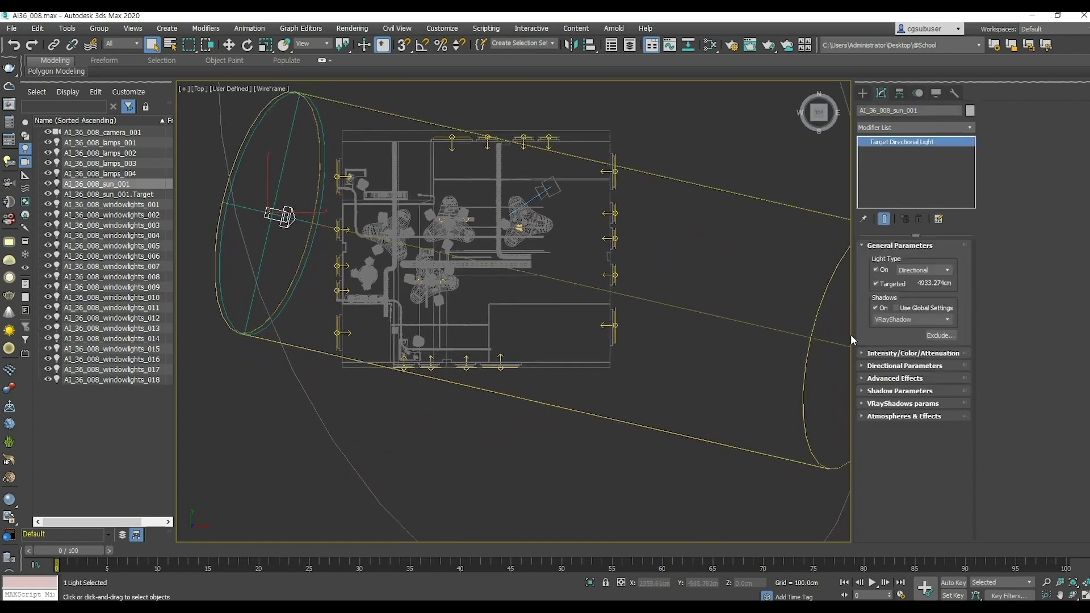
scroll(653, 391, down, 4)
key(z)
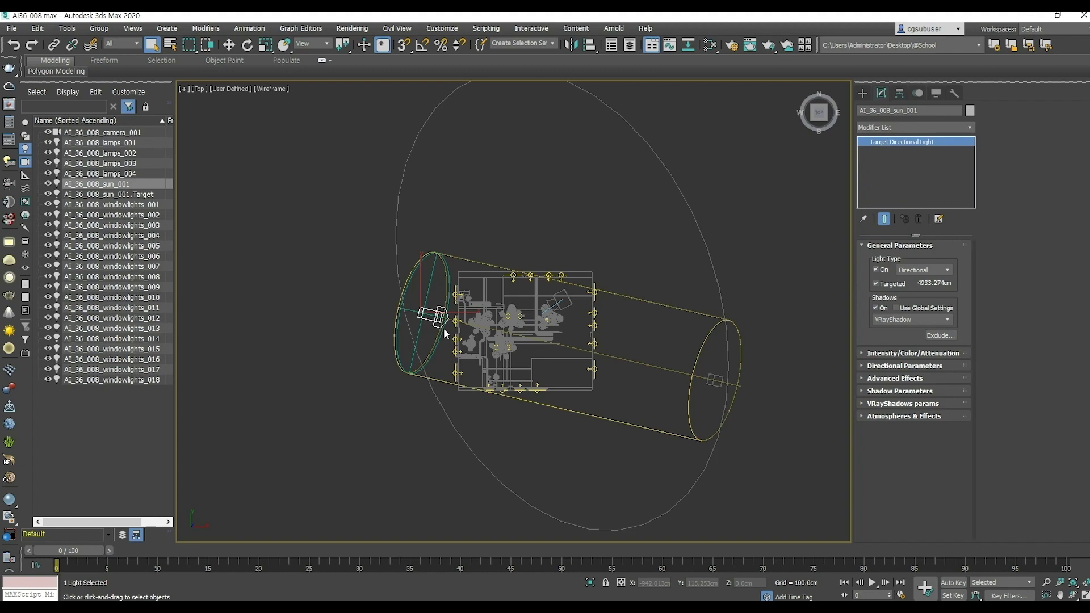
Step: Inspect the window light AI_36_008_windowlights_009 and its placement against the window in an orthographic view
scroll(506, 342, up, 6)
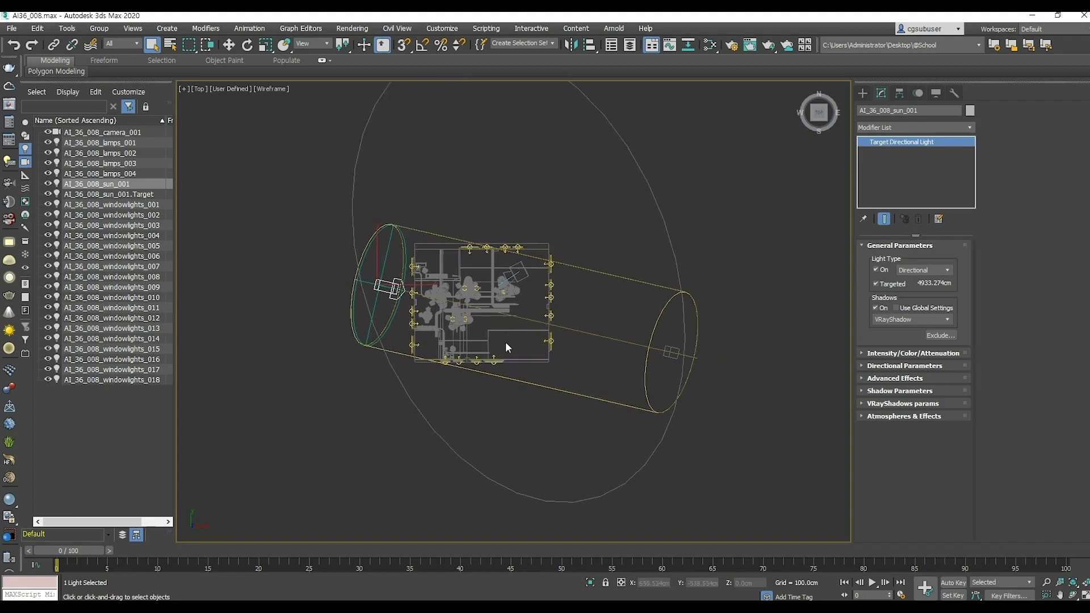
click(627, 389)
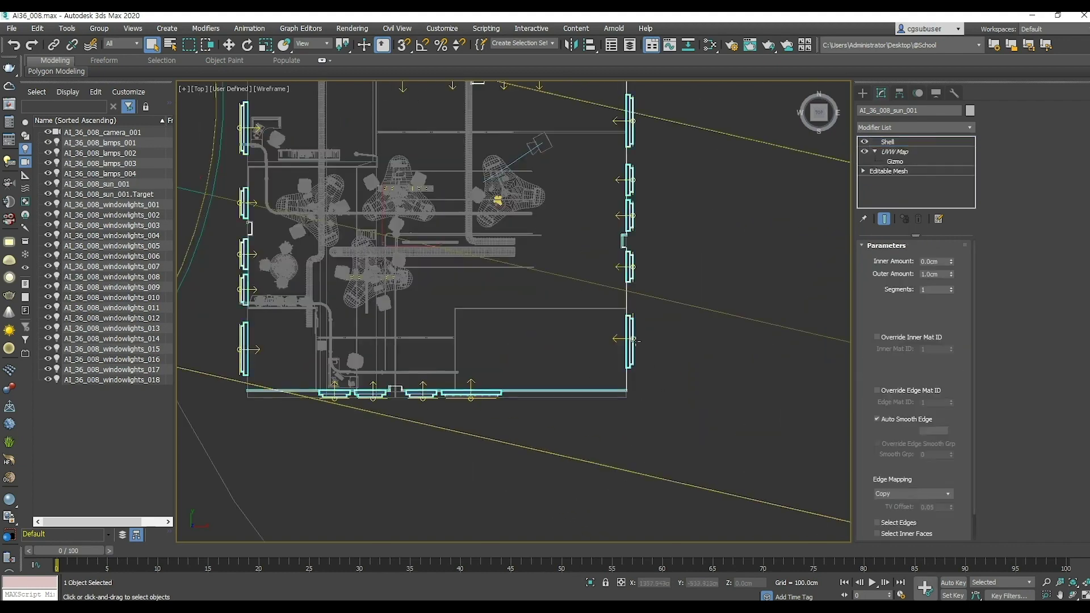
click(471, 390)
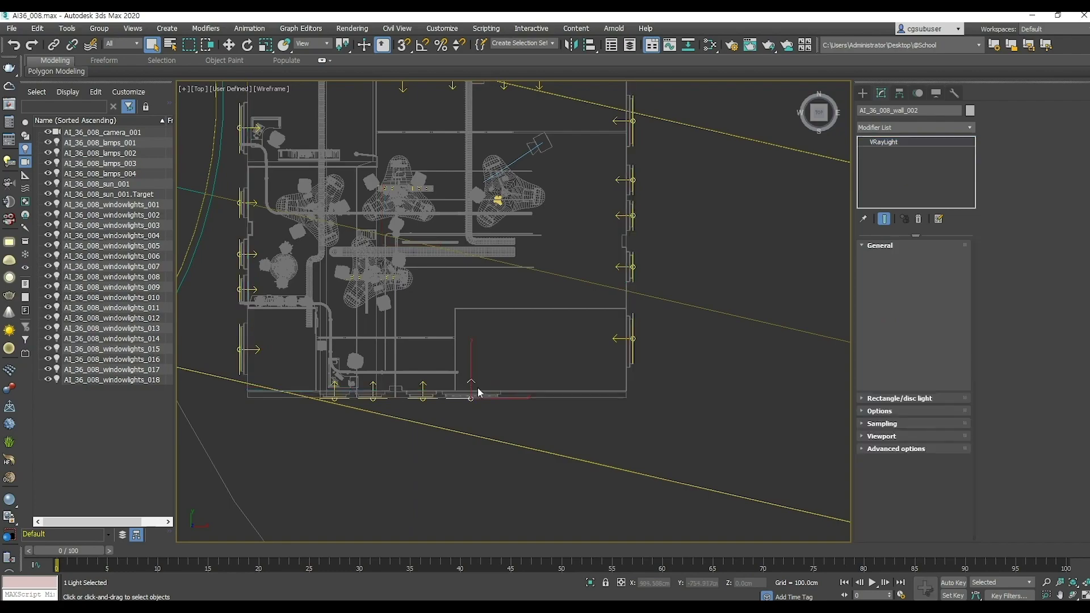
alt+middle_drag(587, 426, 556, 369)
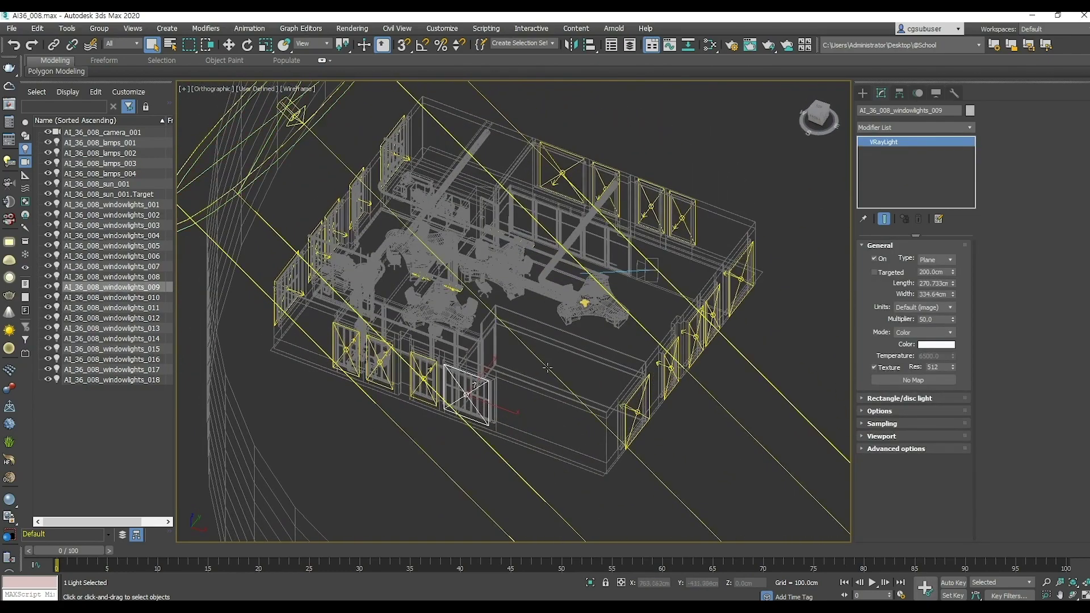
Step: Examine the ceiling lamp light AI_36_008_lamps_002 and the layout of the lights around the office
alt+middle_drag(486, 454, 555, 340)
middle_drag(681, 298, 586, 383)
scroll(586, 298, up, 4)
scroll(587, 298, up, 4)
click(686, 337)
alt+middle_drag(643, 364, 631, 325)
scroll(632, 324, down, 3)
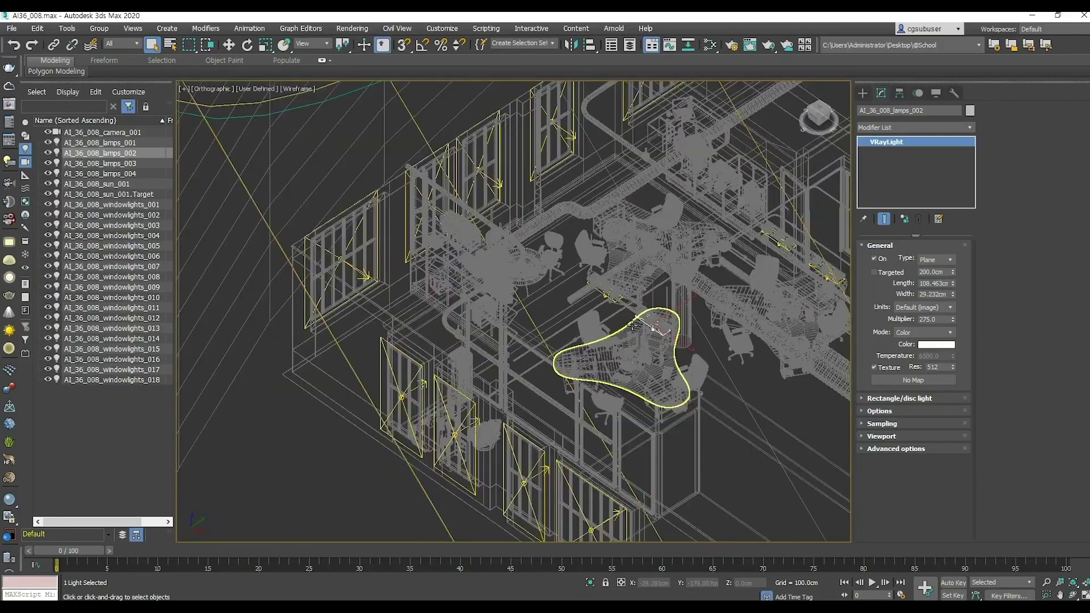
scroll(632, 325, down, 5)
scroll(484, 314, up, 2)
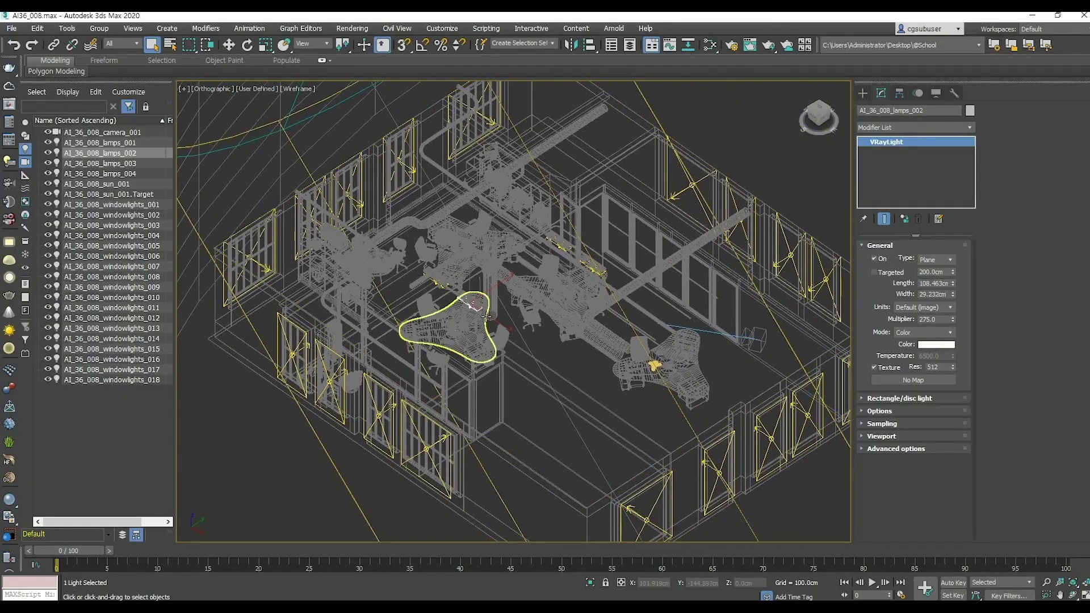
alt+middle_drag(448, 335, 546, 332)
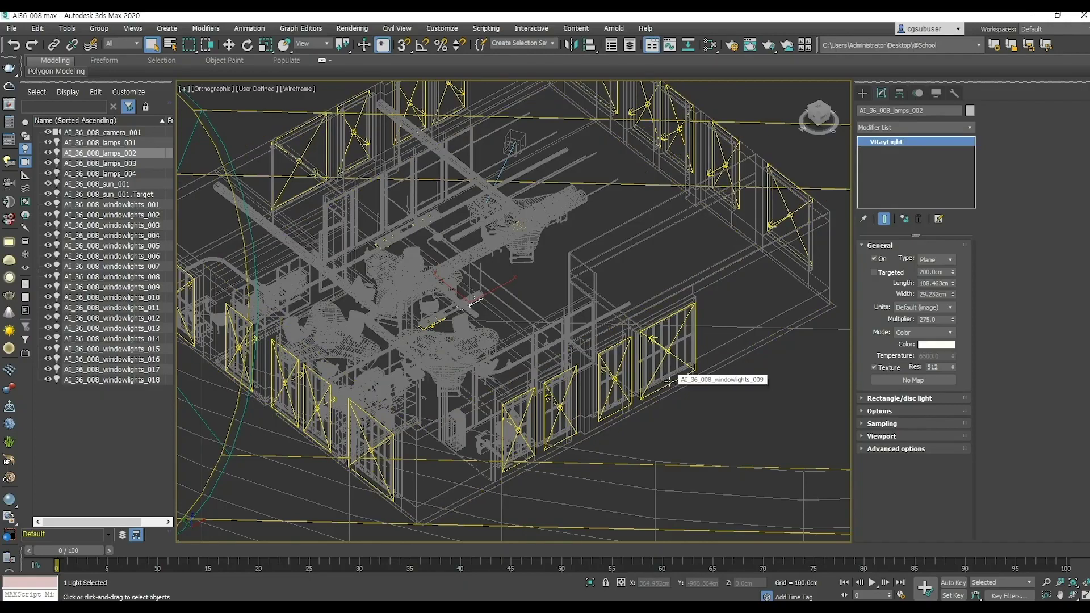
Step: Check the selected lamp light from above, return to the AI_36_008_camera_001 view and clear the selection
key(t)
key(z)
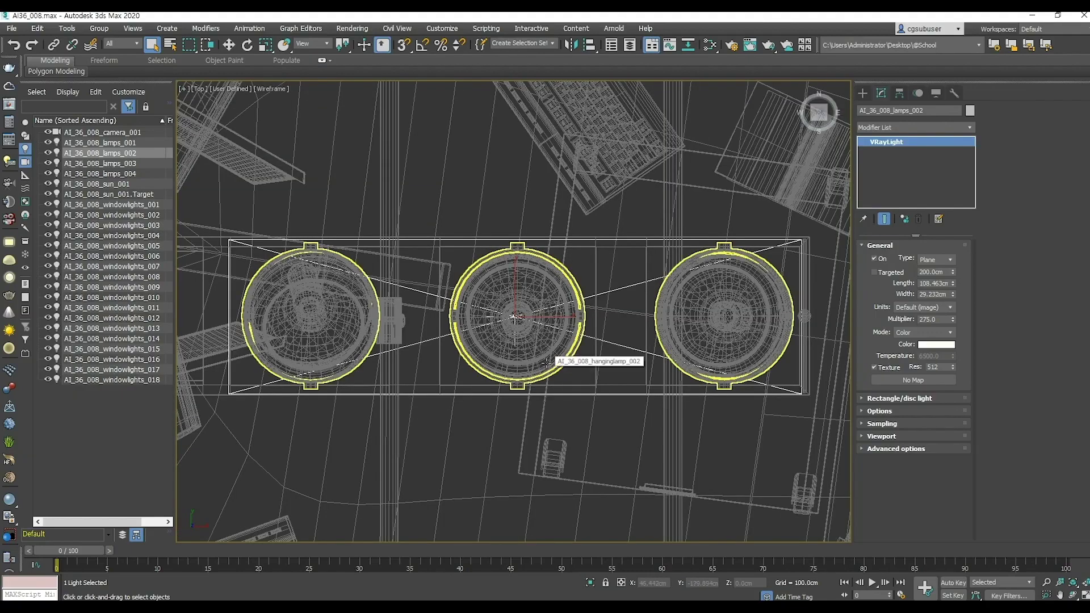
key(c)
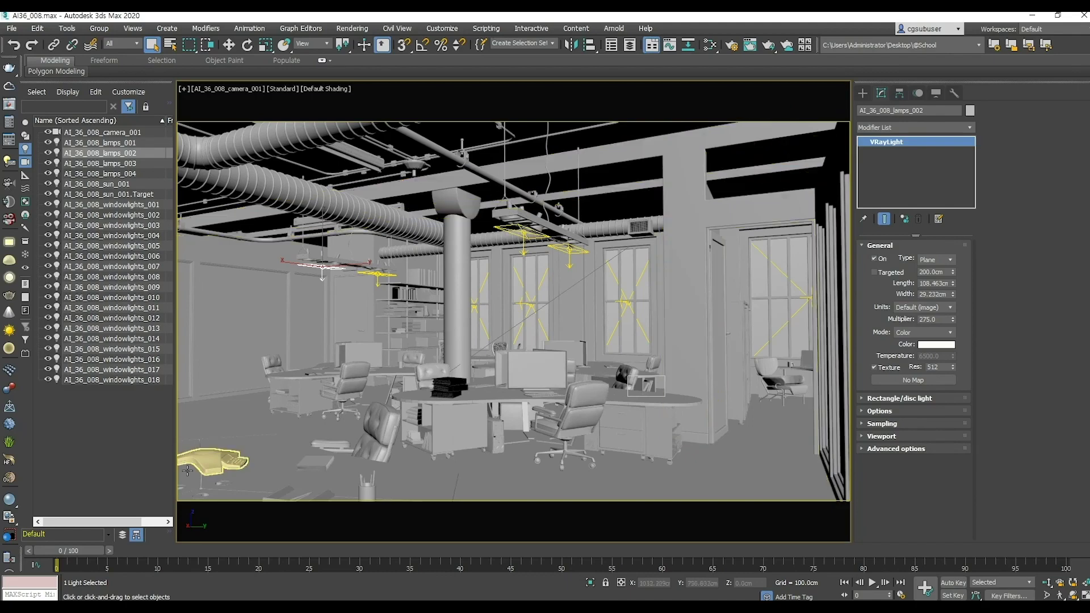
click(82, 455)
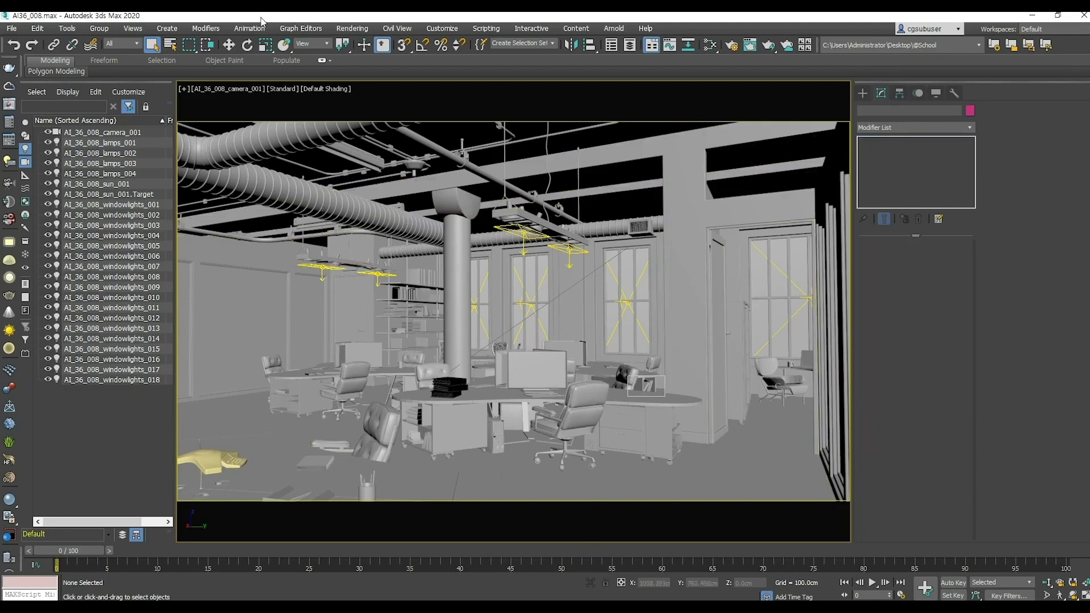
Step: Open the Scene Converter and place its window beside the detached Rendering command list
click(352, 29)
click(363, 37)
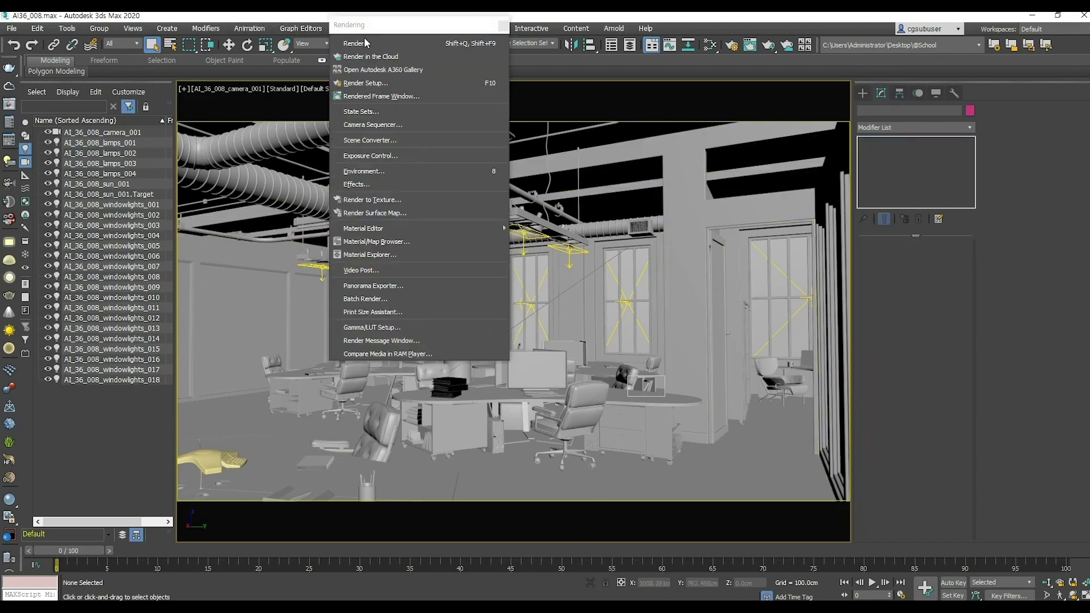
drag(364, 29, 336, 72)
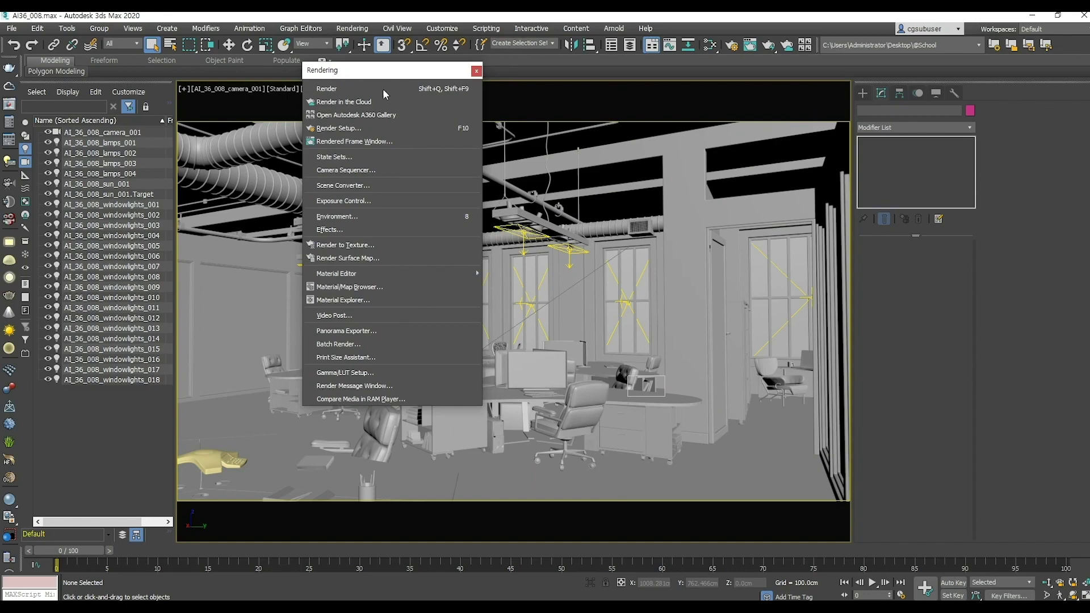
click(343, 186)
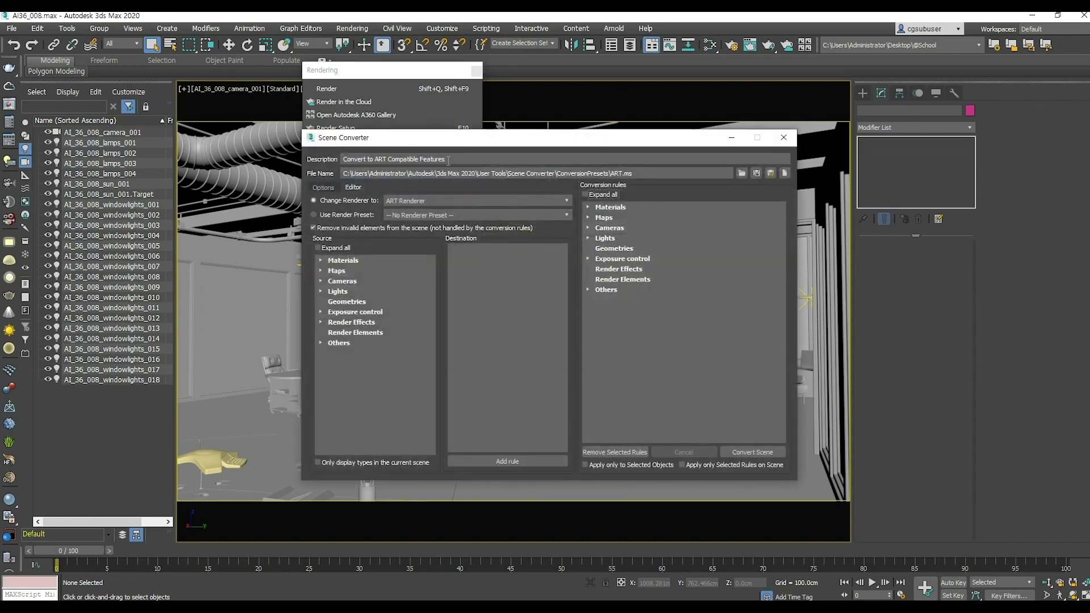
click(407, 74)
drag(445, 74, 238, 102)
drag(402, 145, 339, 108)
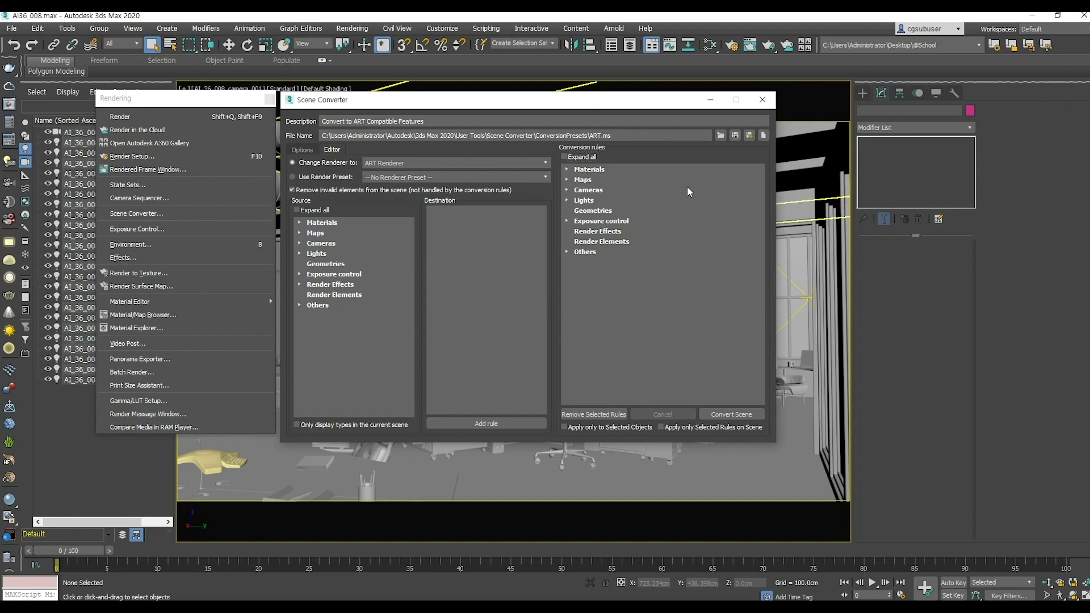
Step: Load the LegacyToArnoldOSL conversion preset into the Scene Converter
click(721, 136)
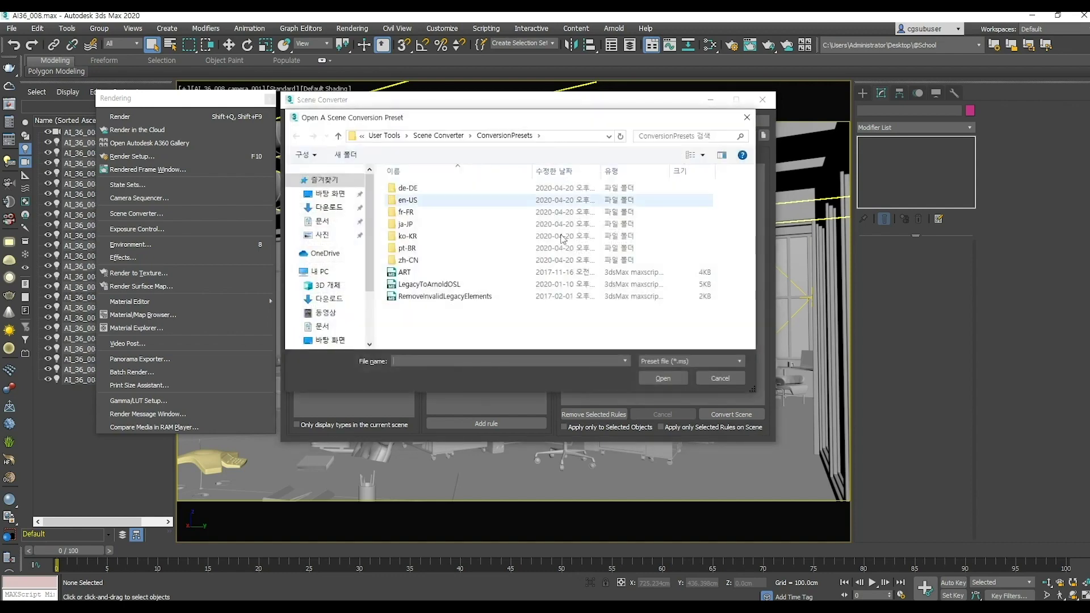
click(404, 285)
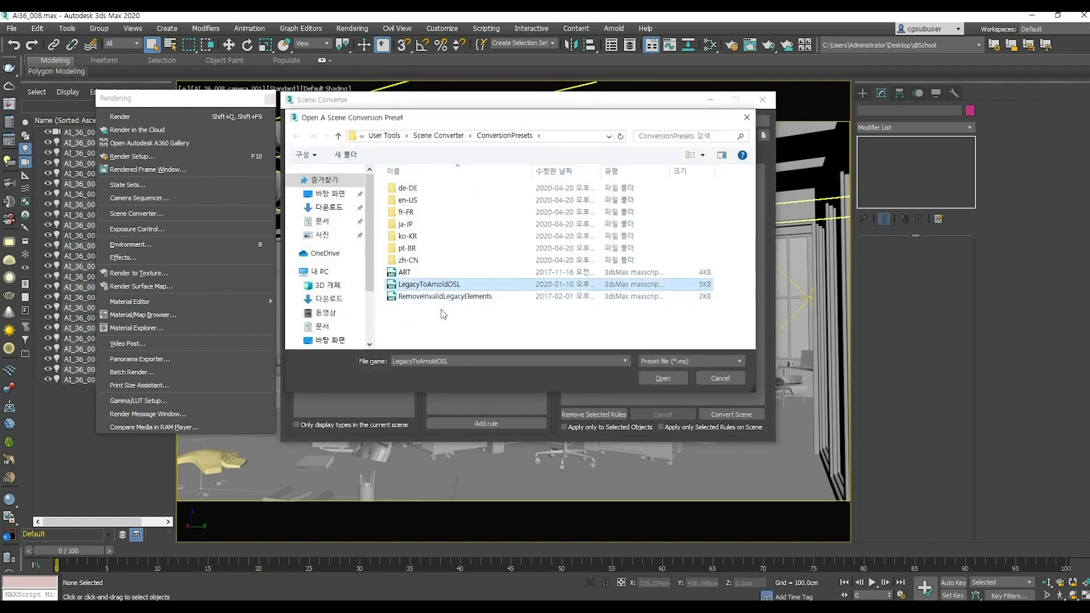
click(663, 379)
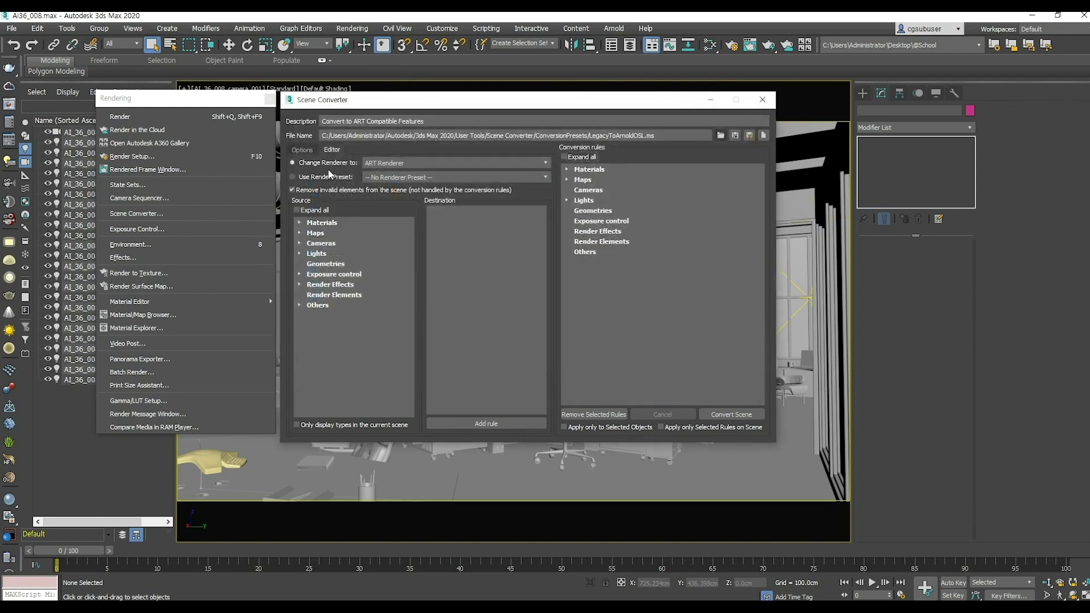
Step: Review the conversion options and set the Scene Converter's destination renderer to Arnold
click(302, 150)
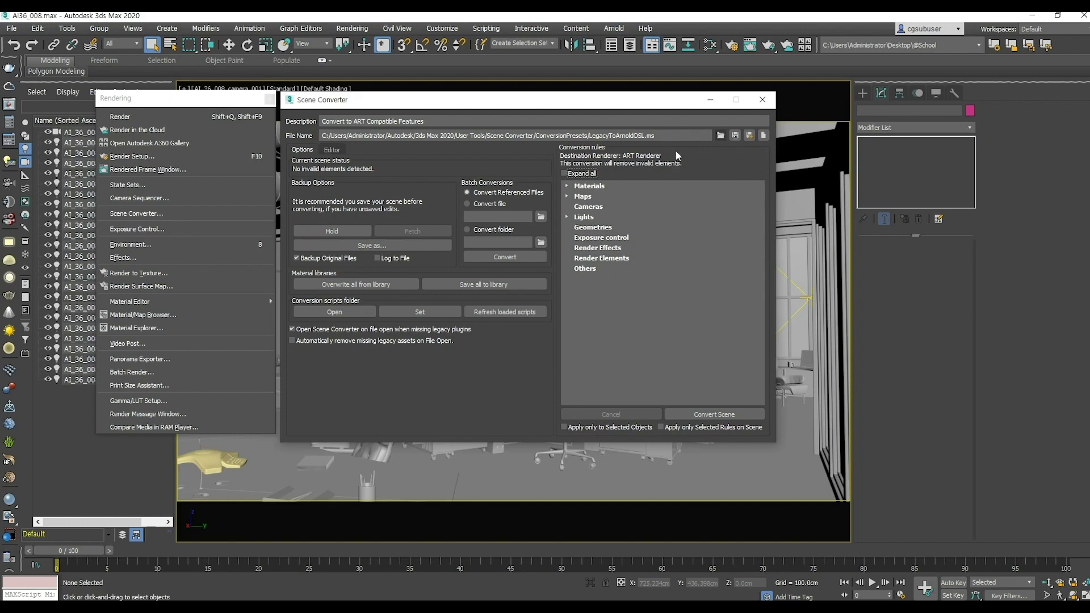
click(332, 150)
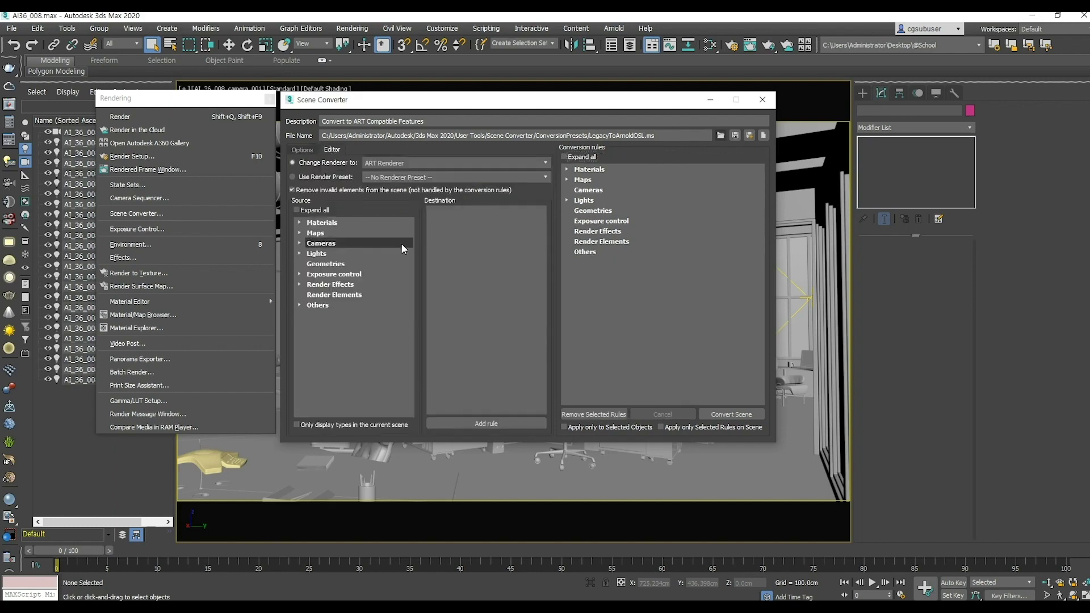
click(497, 163)
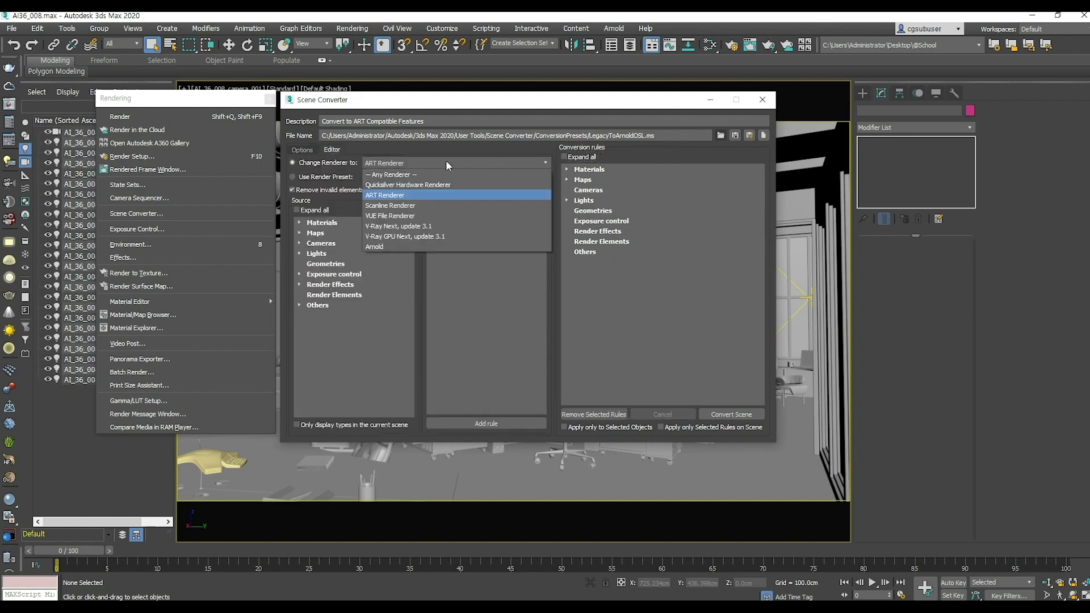
click(372, 247)
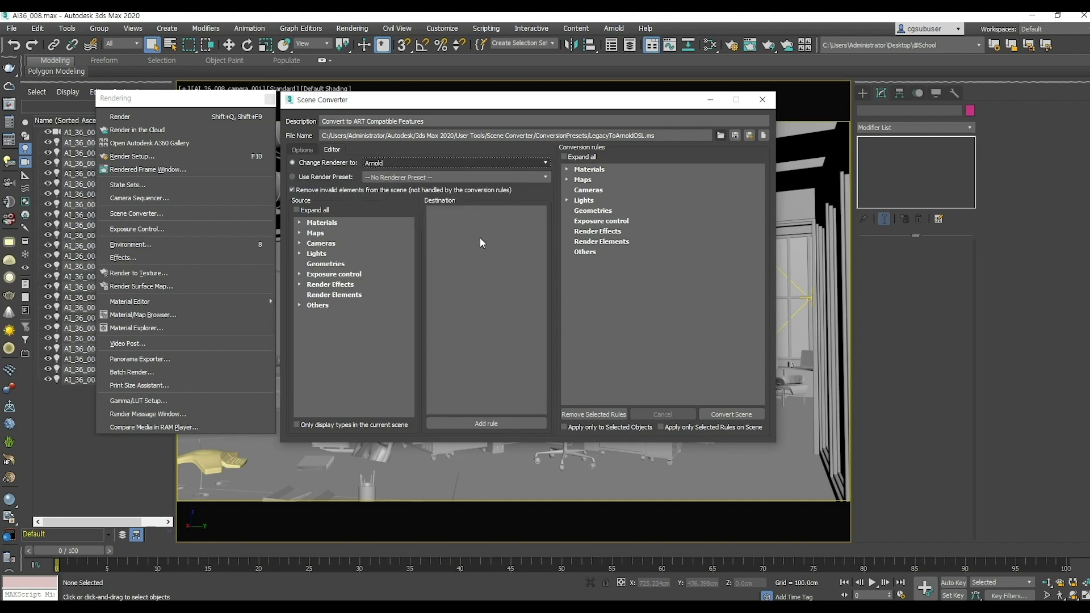
Step: Close the detached Rendering command list and examine the Scene Converter's conversion rules for materials, maps and lights
click(269, 98)
drag(587, 108, 523, 105)
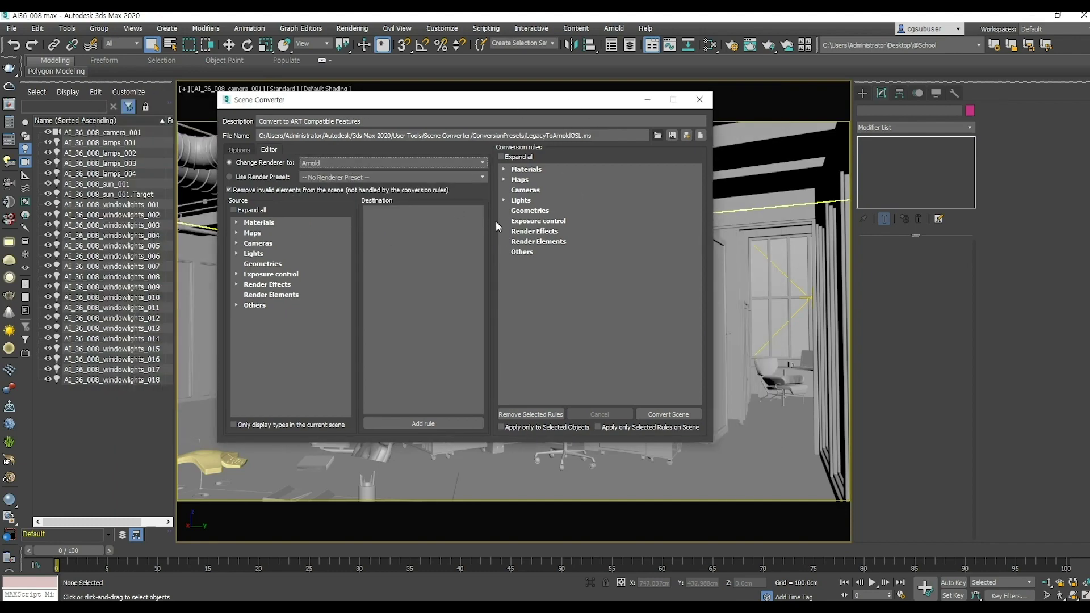
click(514, 170)
click(503, 169)
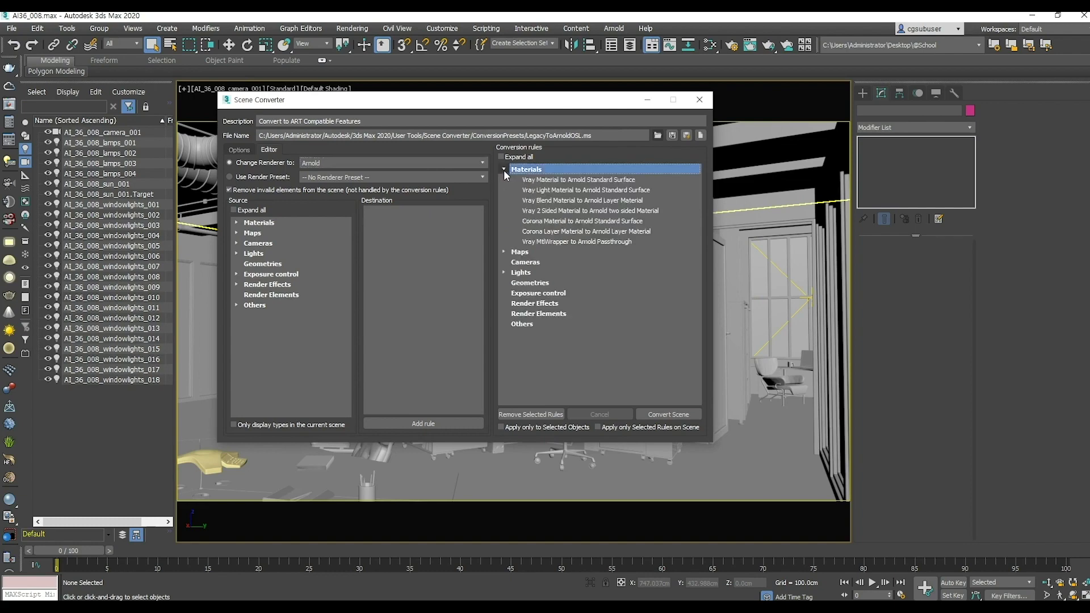
click(503, 169)
click(502, 180)
click(503, 179)
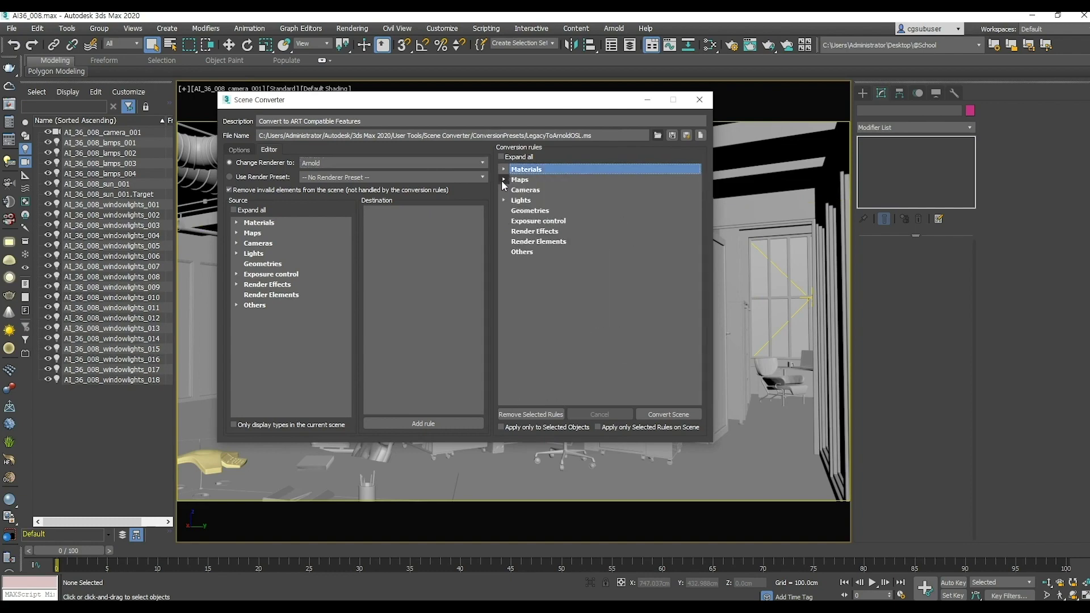
click(502, 200)
click(503, 200)
click(502, 169)
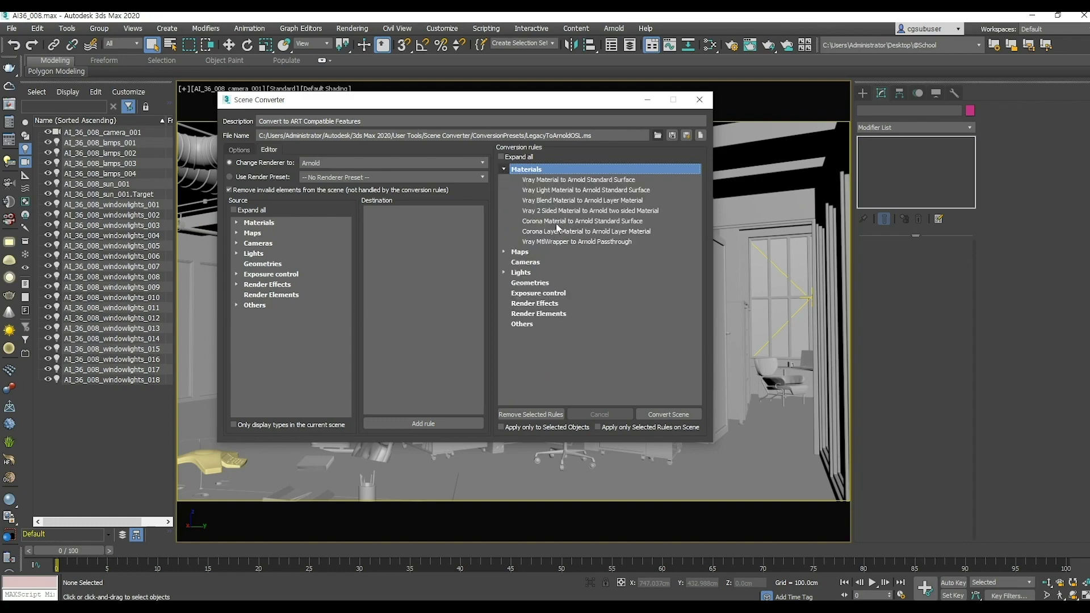
Step: Remove the Corona Layer Material and Corona Material rules from the Scene Converter's material conversion rules
click(550, 223)
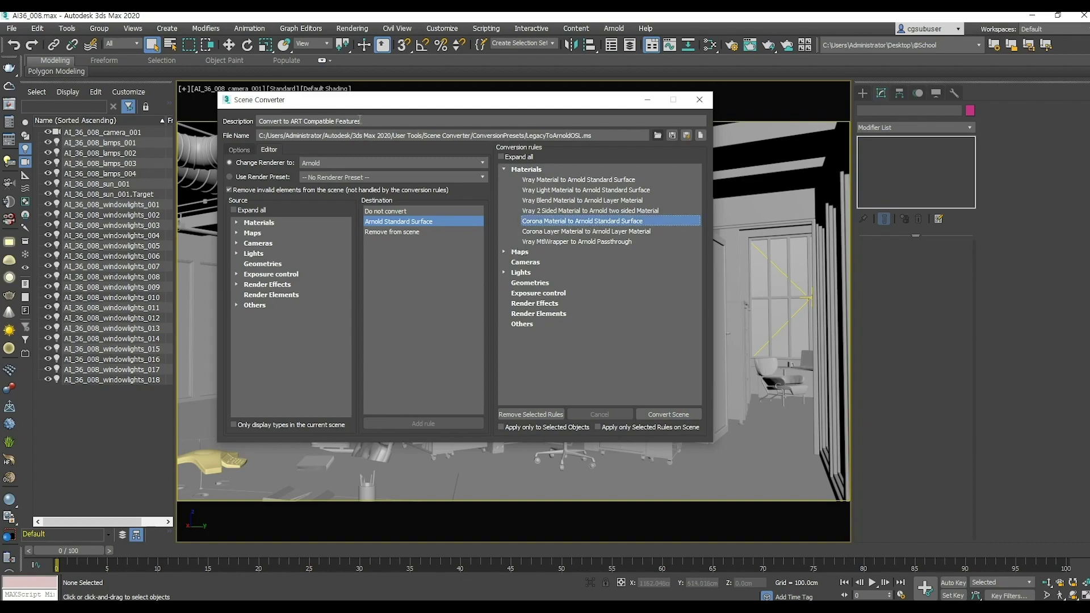
drag(364, 108, 380, 113)
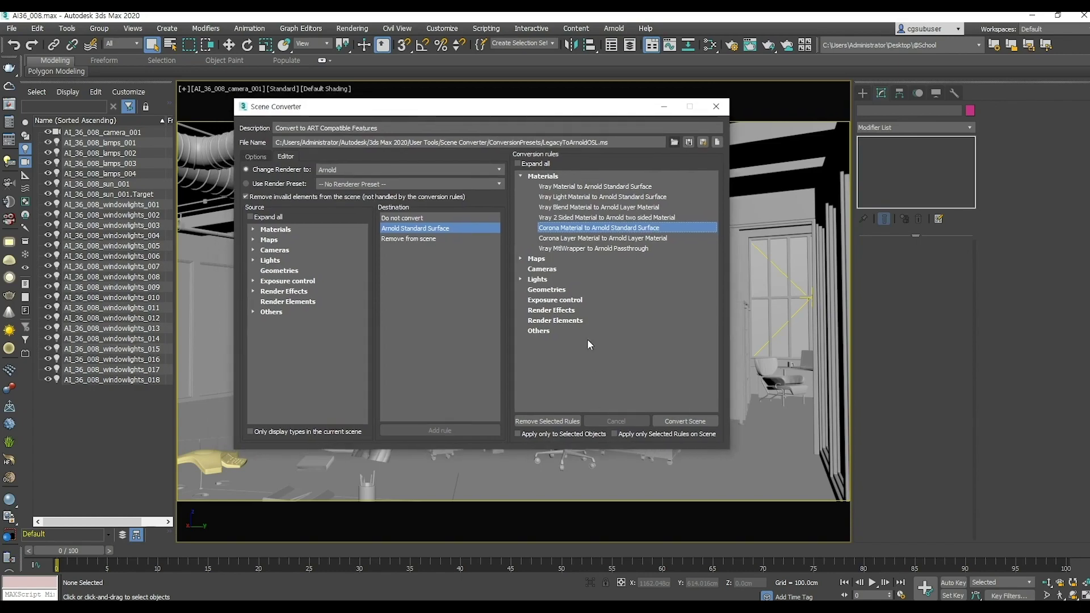
click(565, 238)
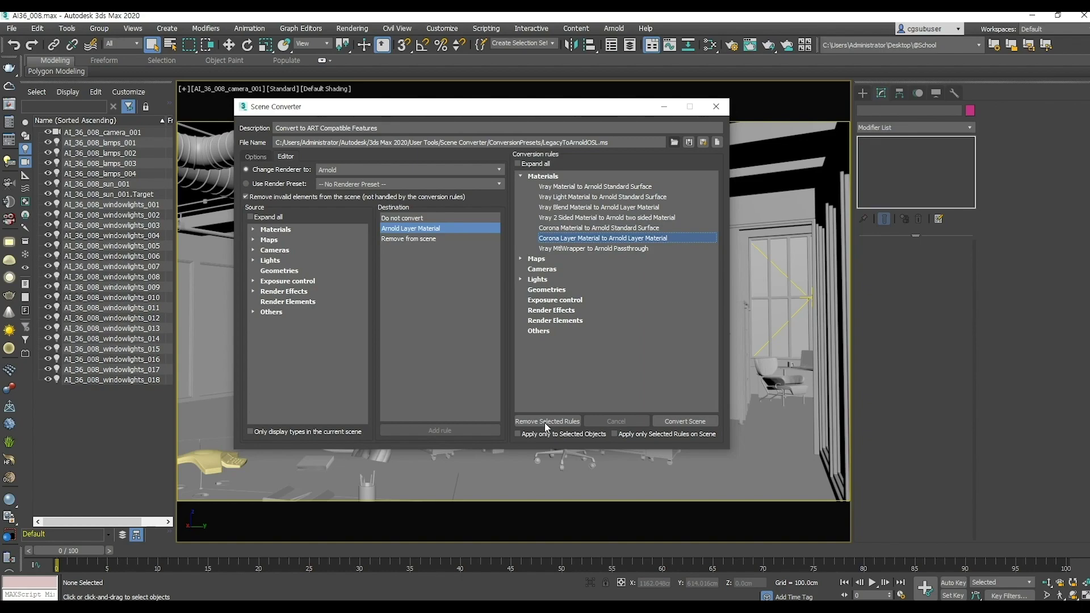
click(544, 422)
click(571, 228)
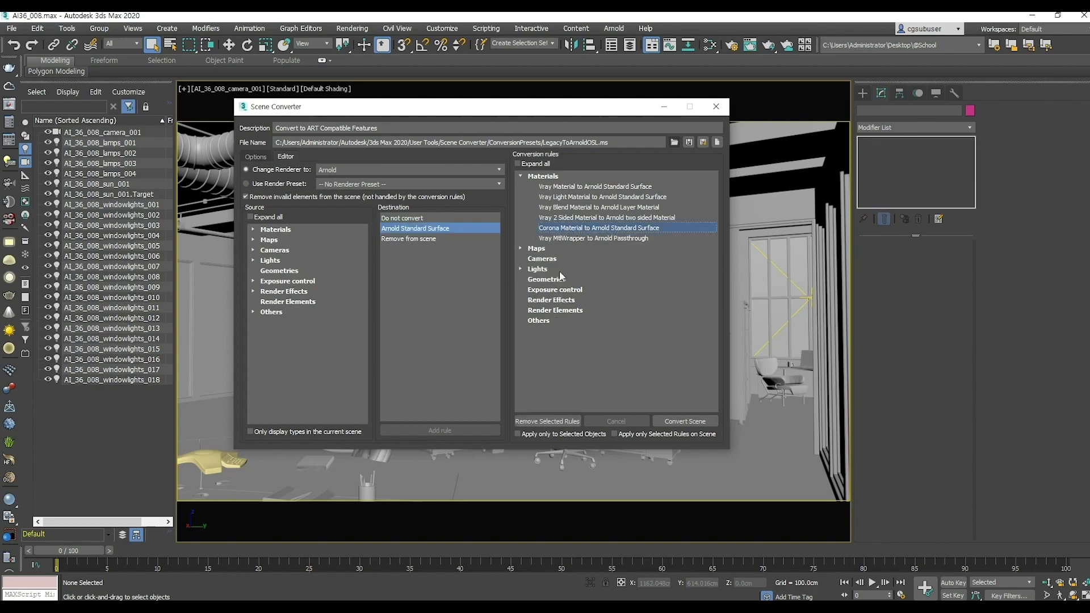
click(546, 421)
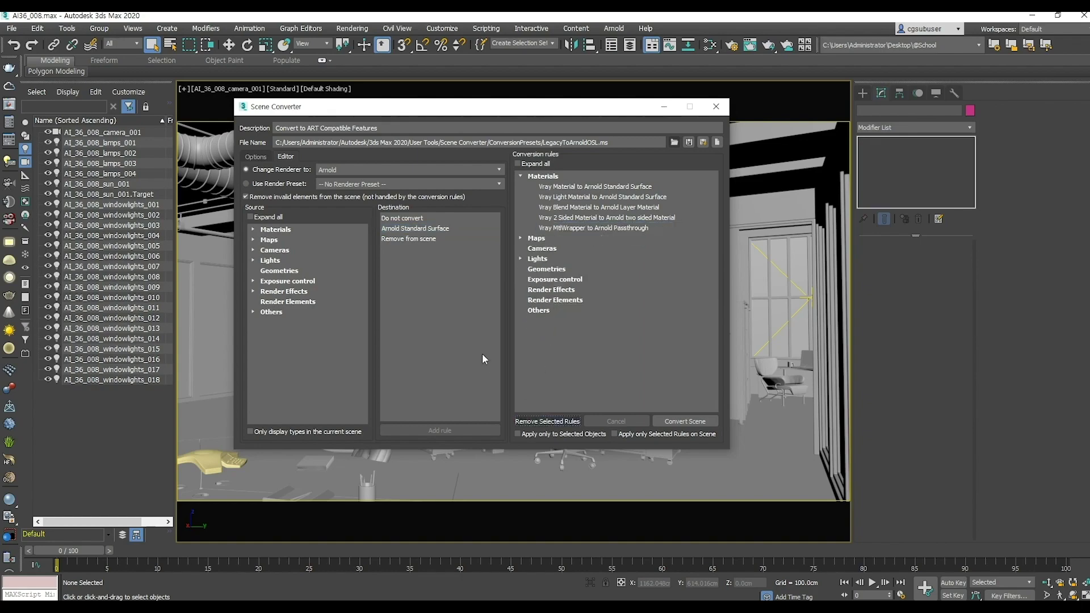
Step: Add a material conversion rule from Corona Layer Material to Arnold Layer Material
click(254, 229)
scroll(365, 291, down, 5)
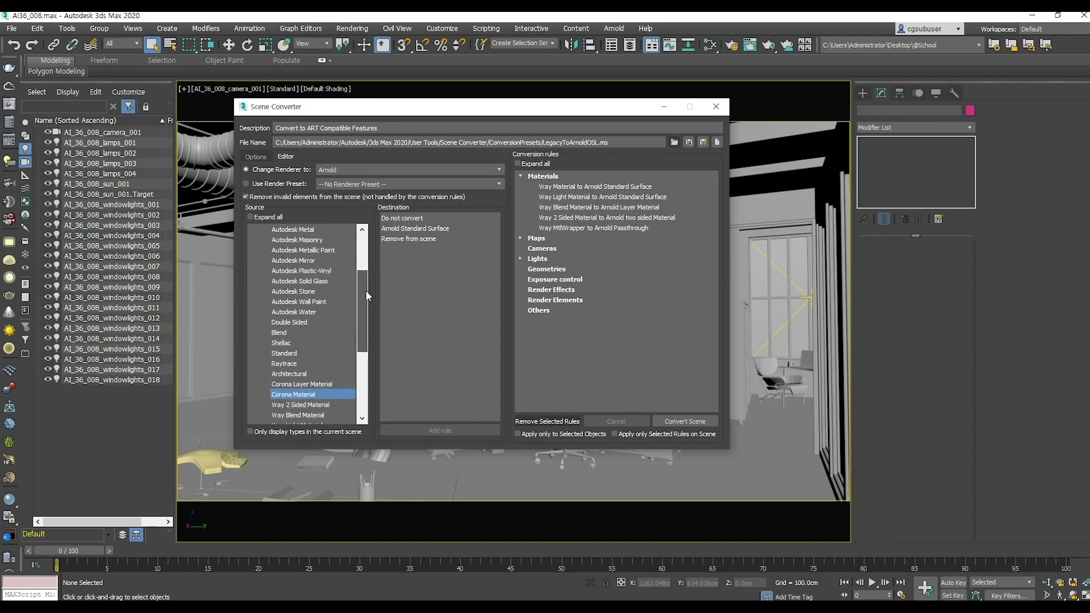
click(310, 385)
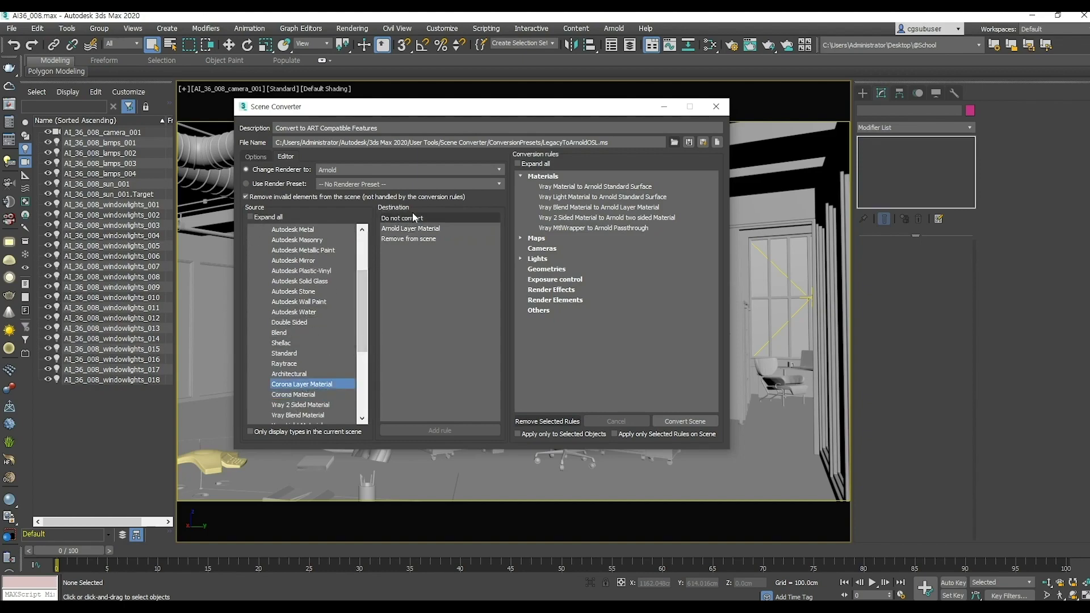
click(404, 232)
click(444, 430)
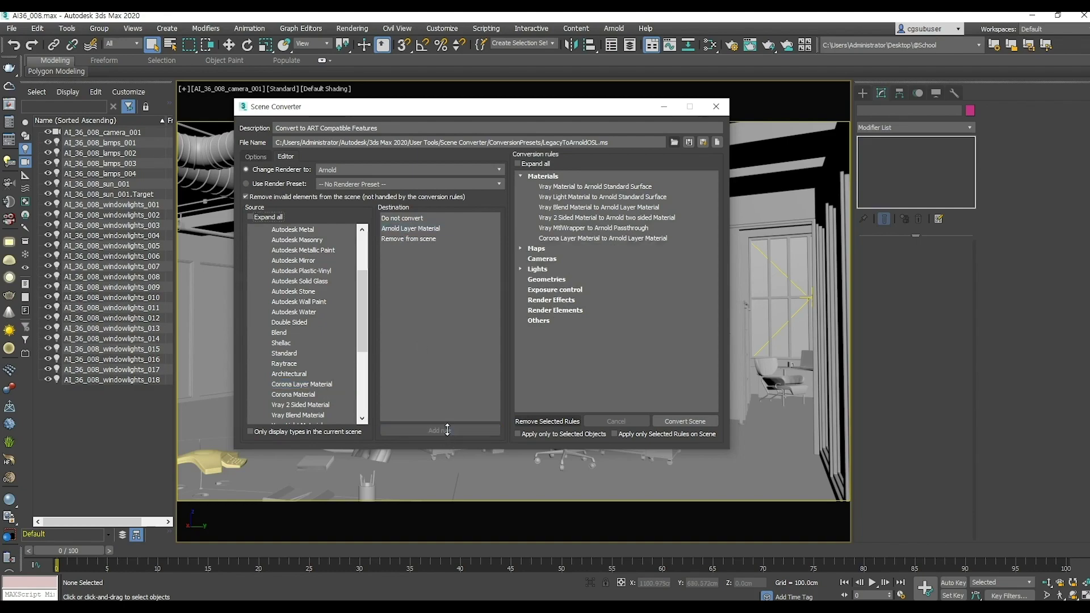
click(599, 237)
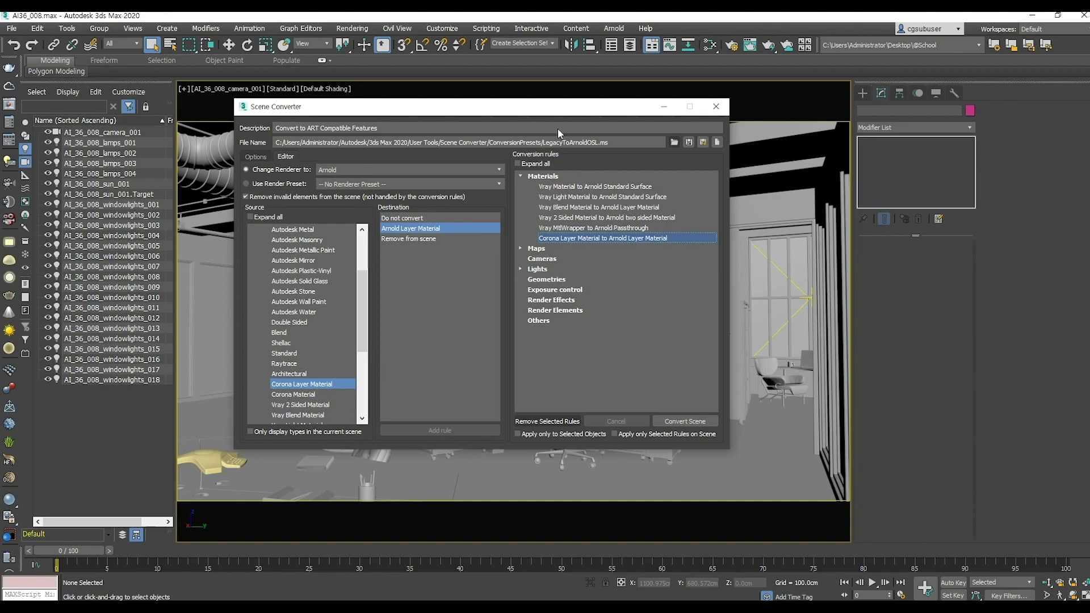
Step: Shift the Scene Converter clear of the viewport's left side and convert the scene to Arnold with the listed rules
drag(549, 114, 485, 139)
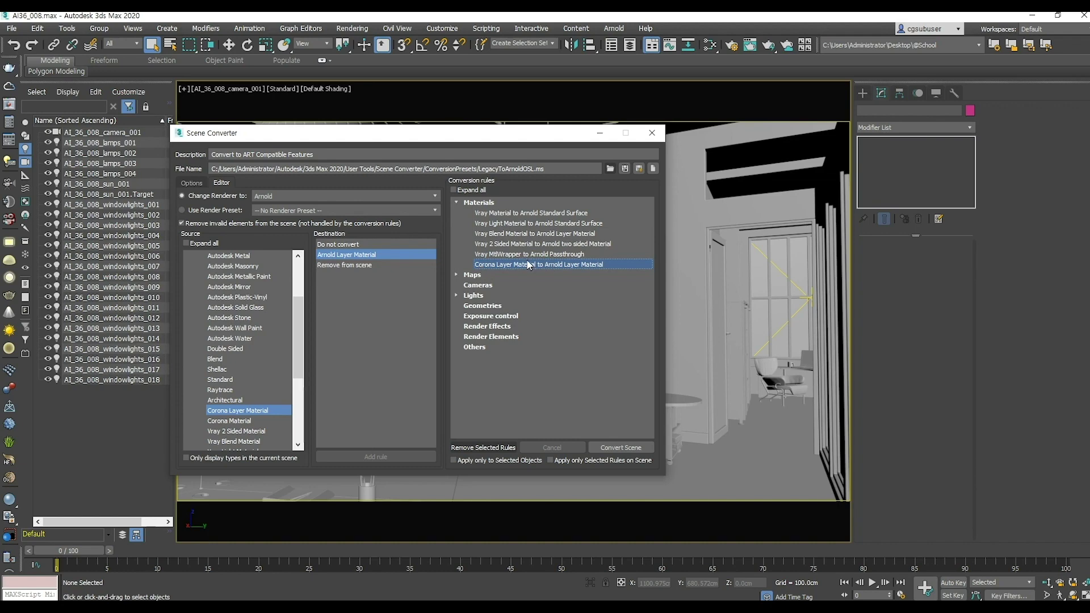
drag(498, 141, 624, 116)
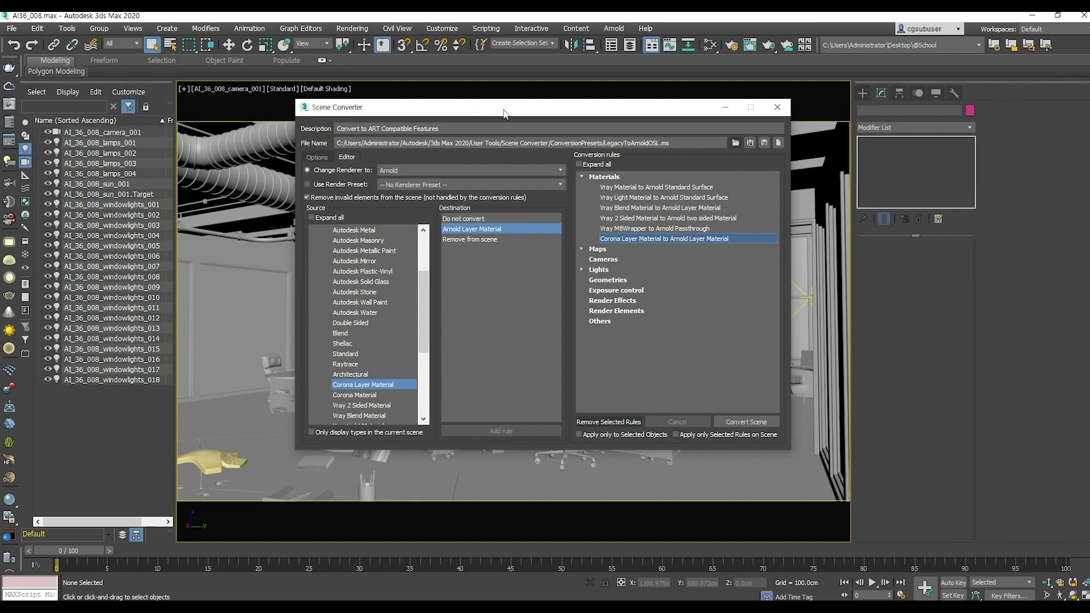
click(744, 422)
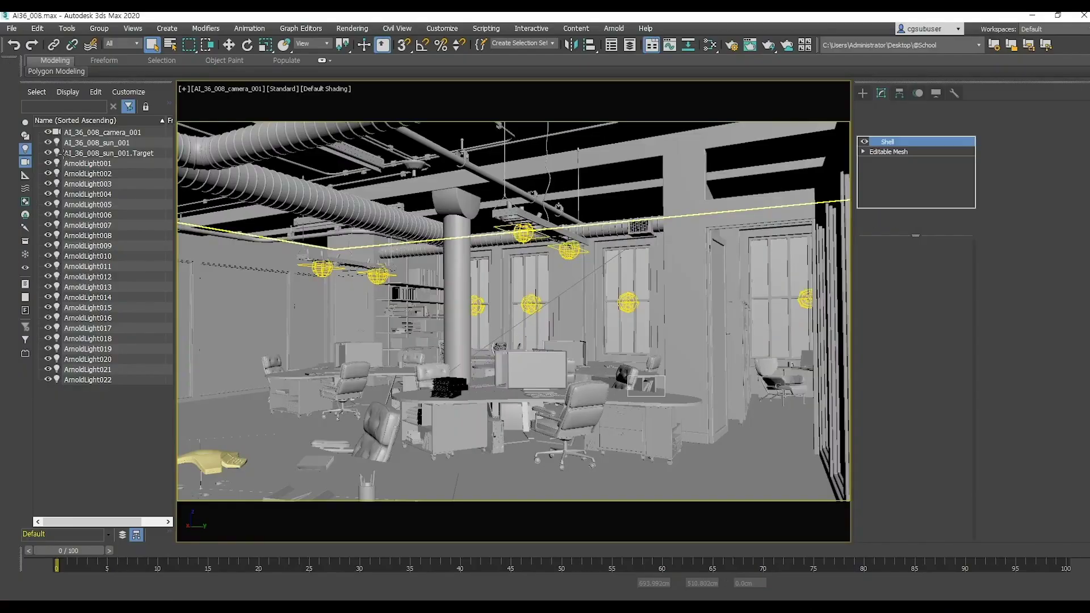
Step: Delete the leftover V-Ray sun AI_36_008_sun_001 together with its target
click(97, 154)
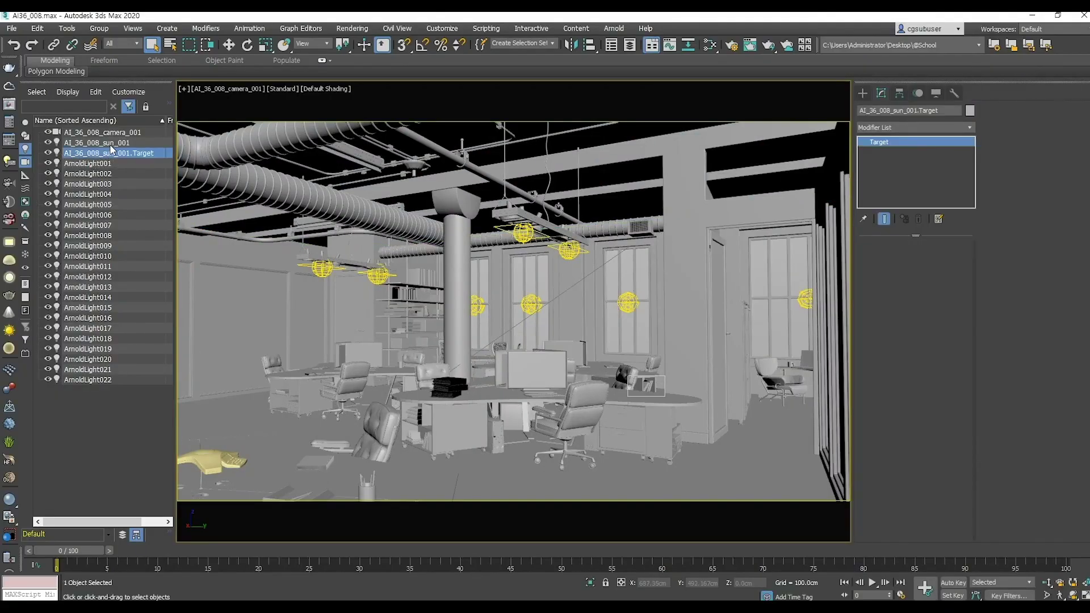
ctrl+click(111, 146)
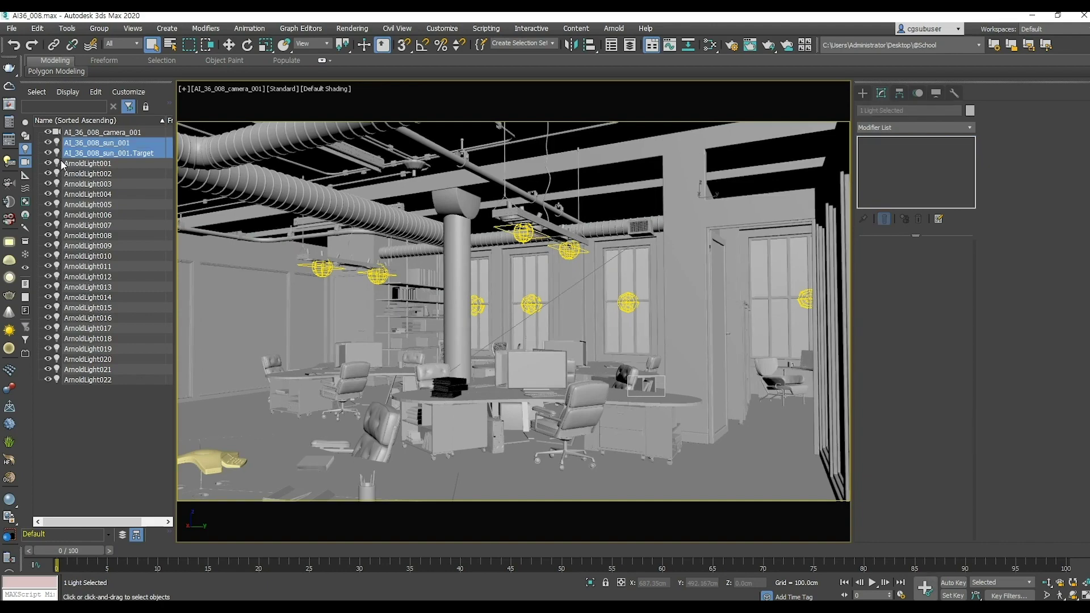
key(Delete)
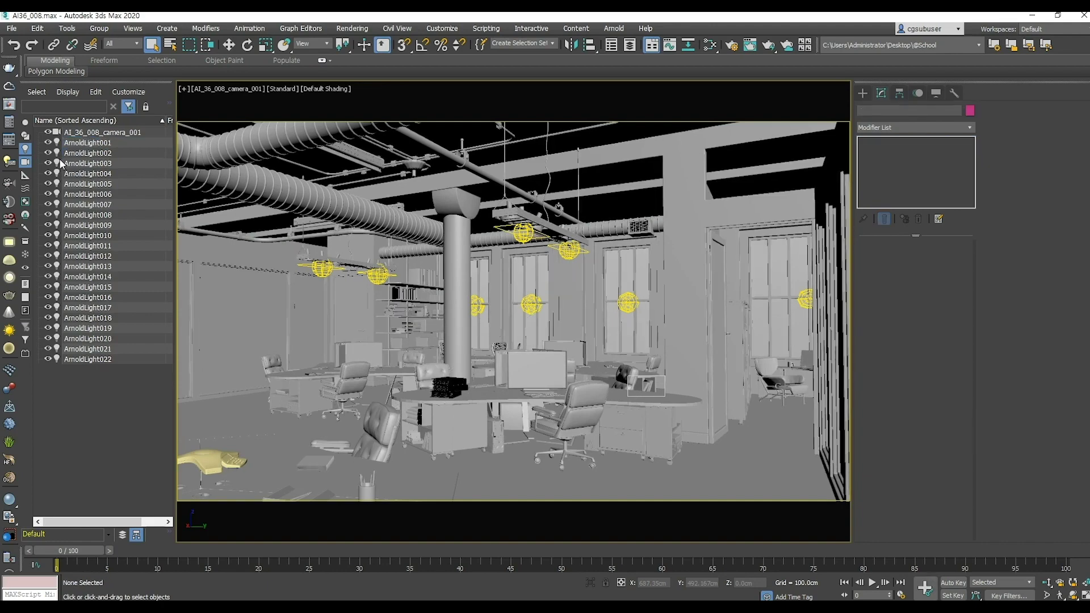
Step: Delete the V-Ray camera AI_36_008_camera_001 and create a physical camera from the resulting perspective view
click(103, 134)
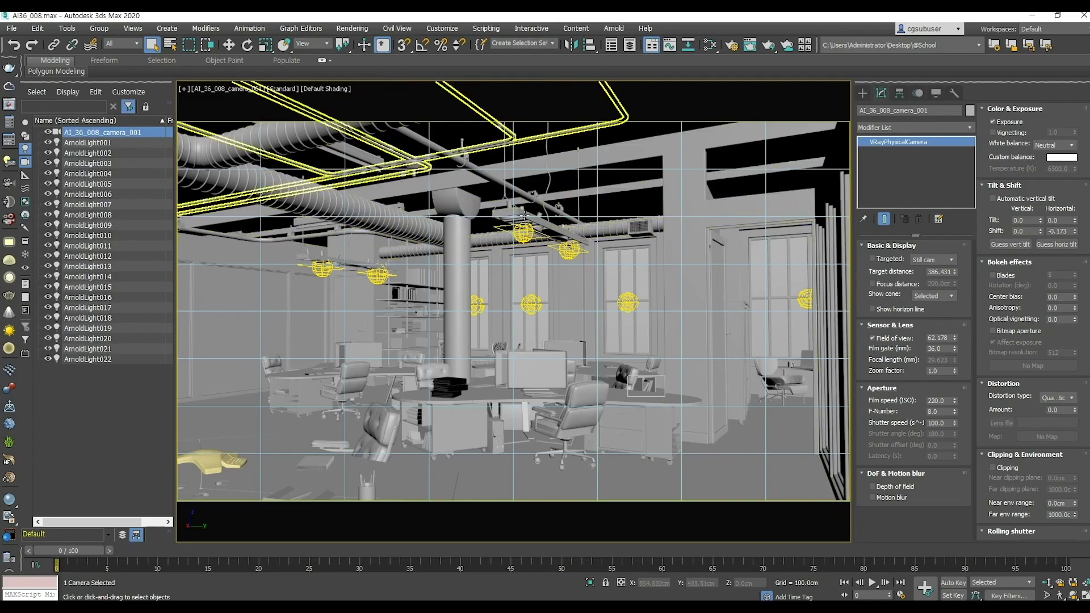
key(Delete)
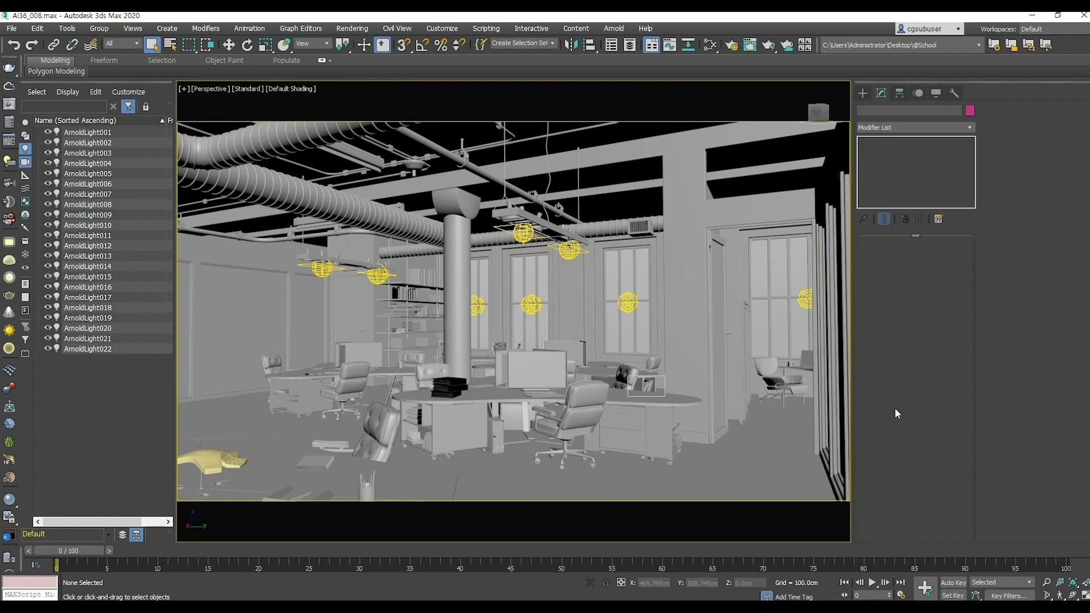
key(ctrl+c)
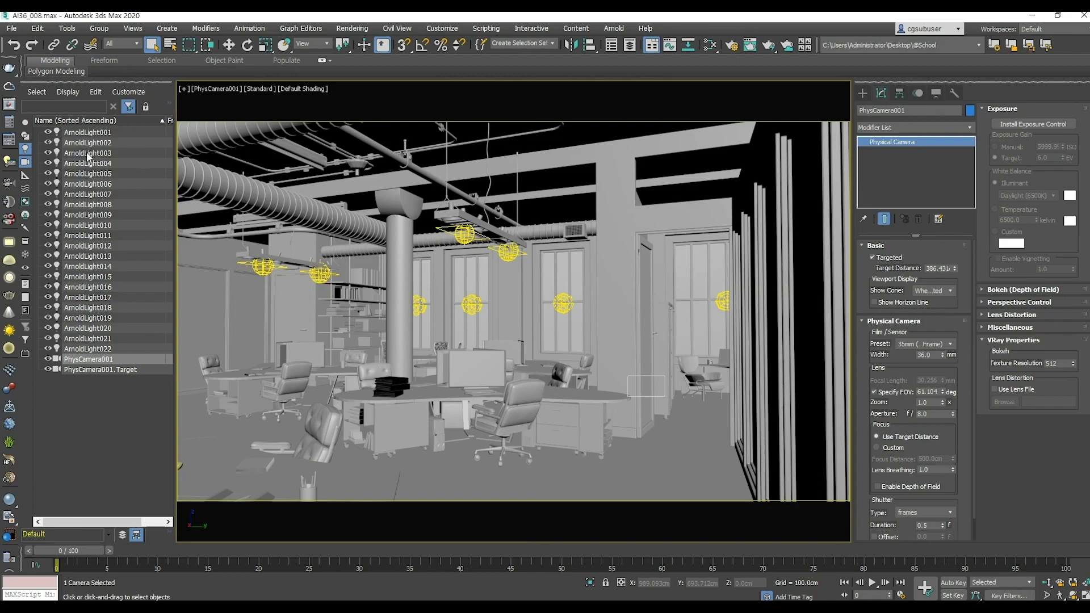
Step: Open the render setup with ArnoldLight001 selected and close the Scene Converter without saving the preset changes
click(81, 133)
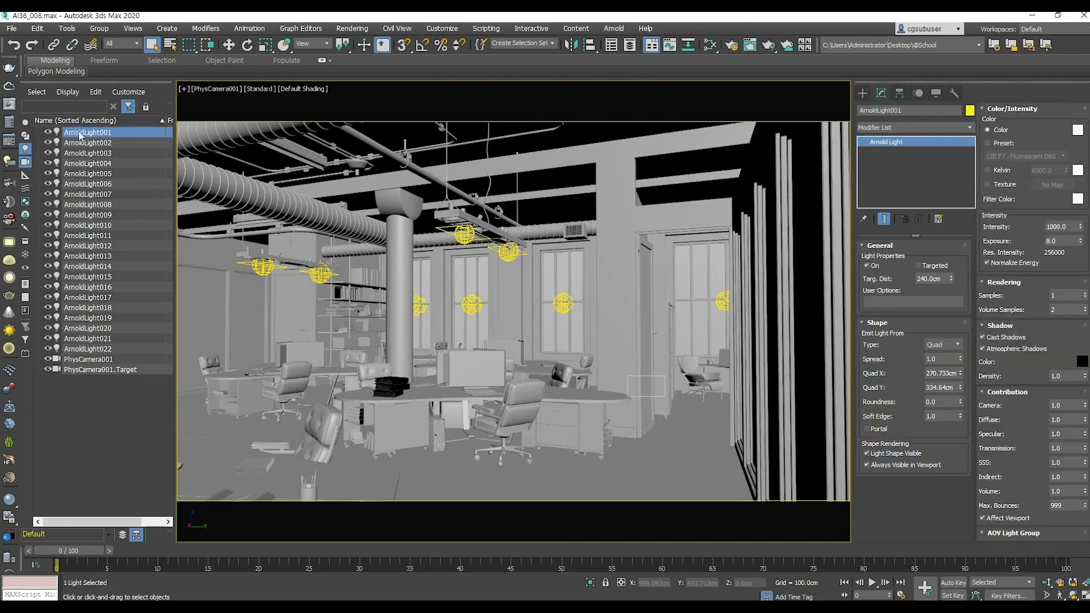
click(733, 46)
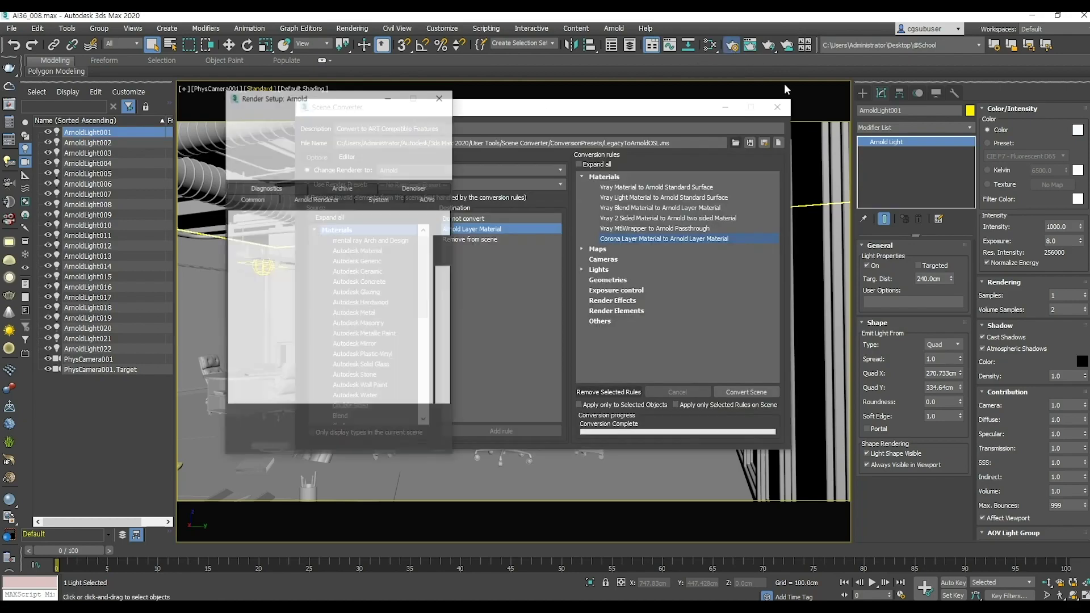
click(777, 109)
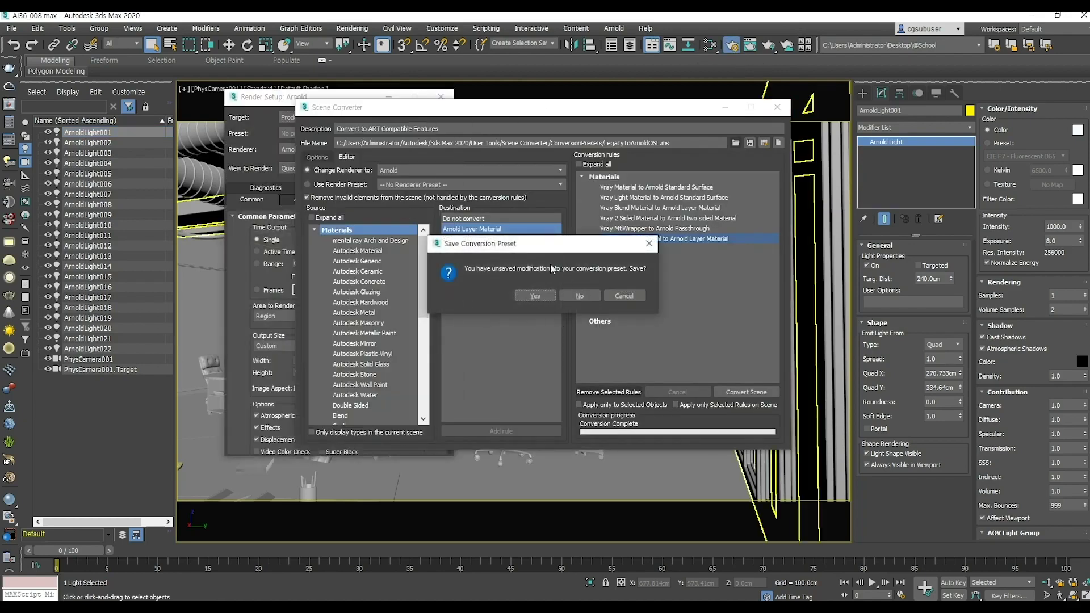
drag(591, 252, 519, 284)
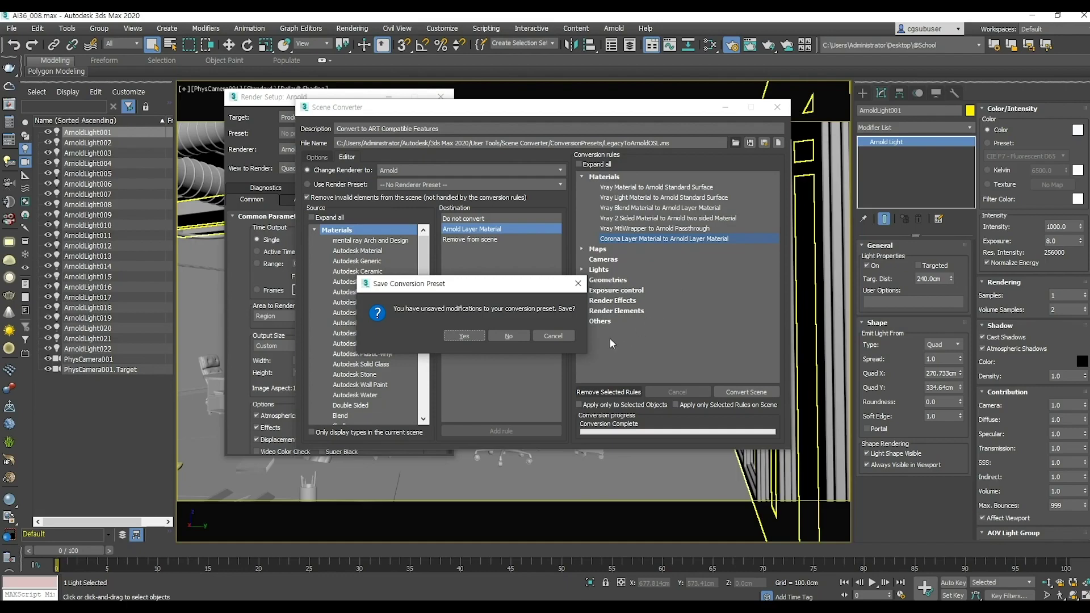
click(509, 336)
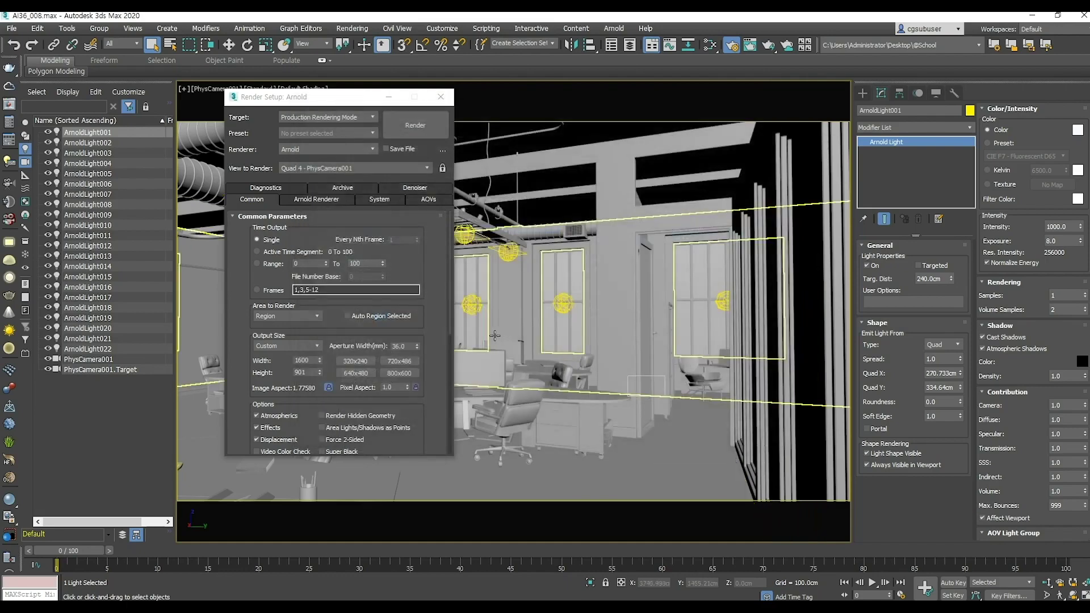
Step: Set the render output width to 600 with the image aspect locked
drag(323, 101, 371, 102)
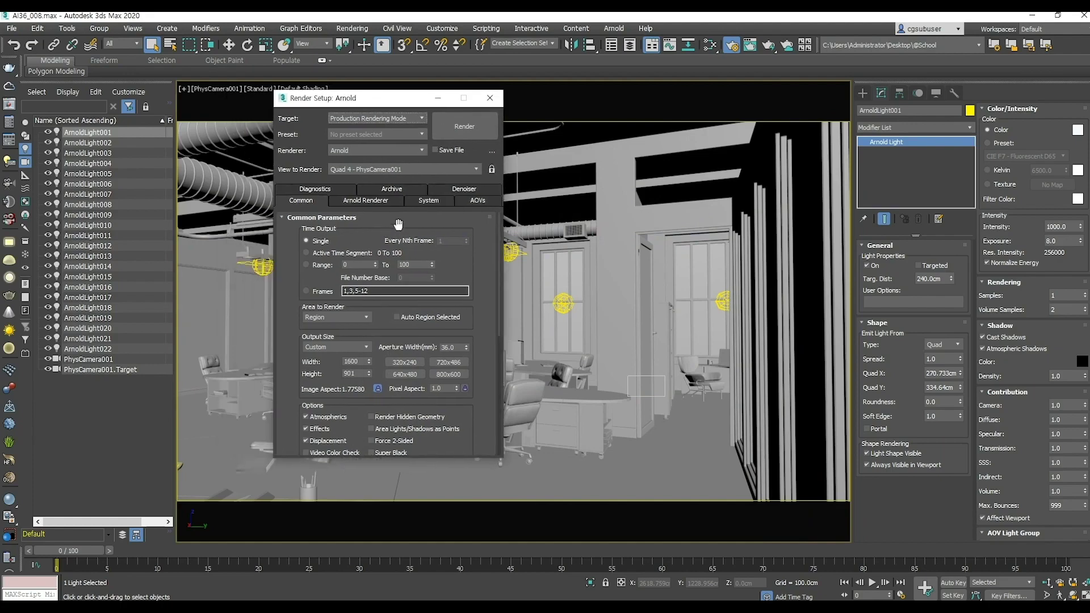
scroll(392, 328, down, 3)
double_click(351, 296)
text(6)
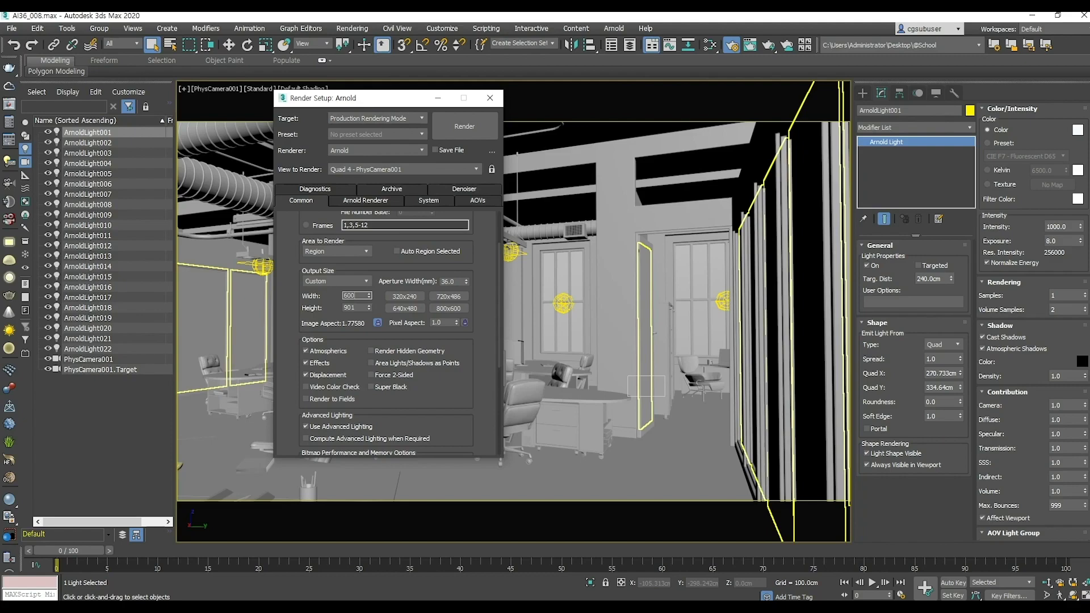
click(480, 261)
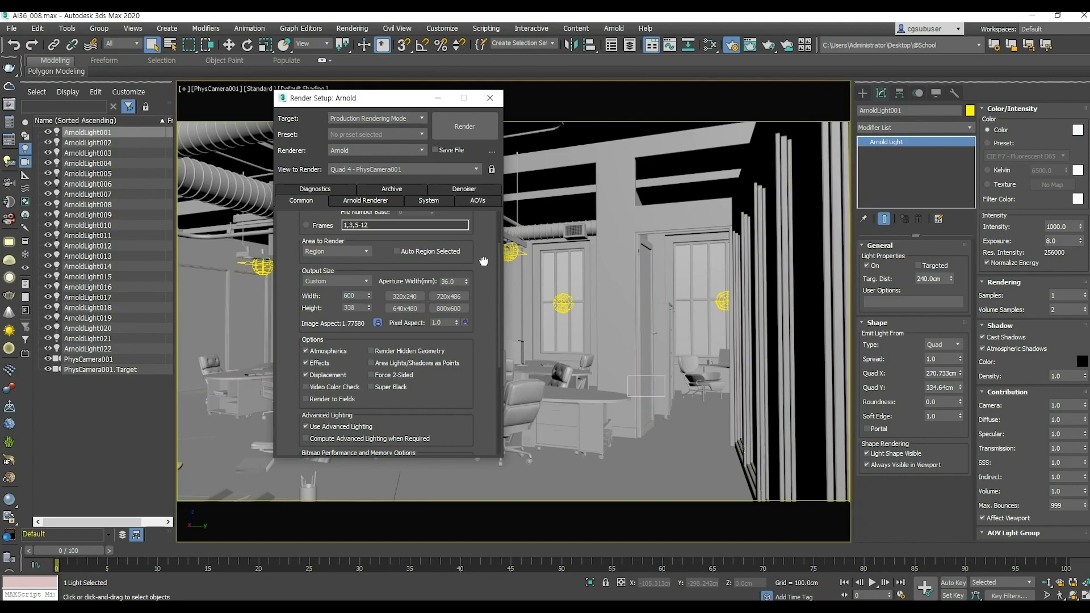
Step: Set the Arnold renderer's Camera (AA) samples to 2 and shift the render setup window aside
click(384, 202)
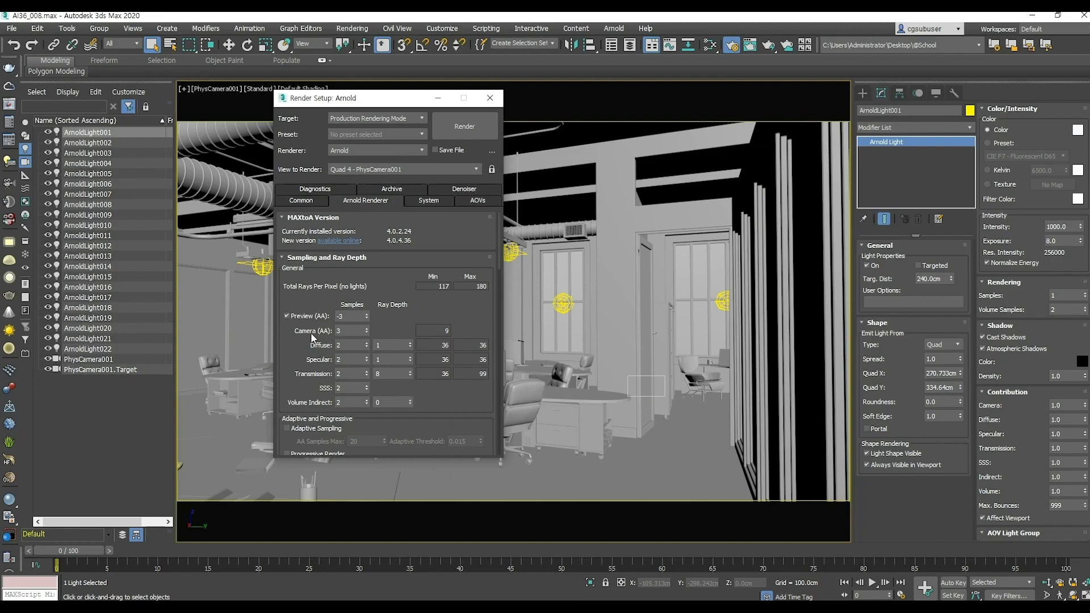
click(366, 333)
drag(387, 103, 350, 98)
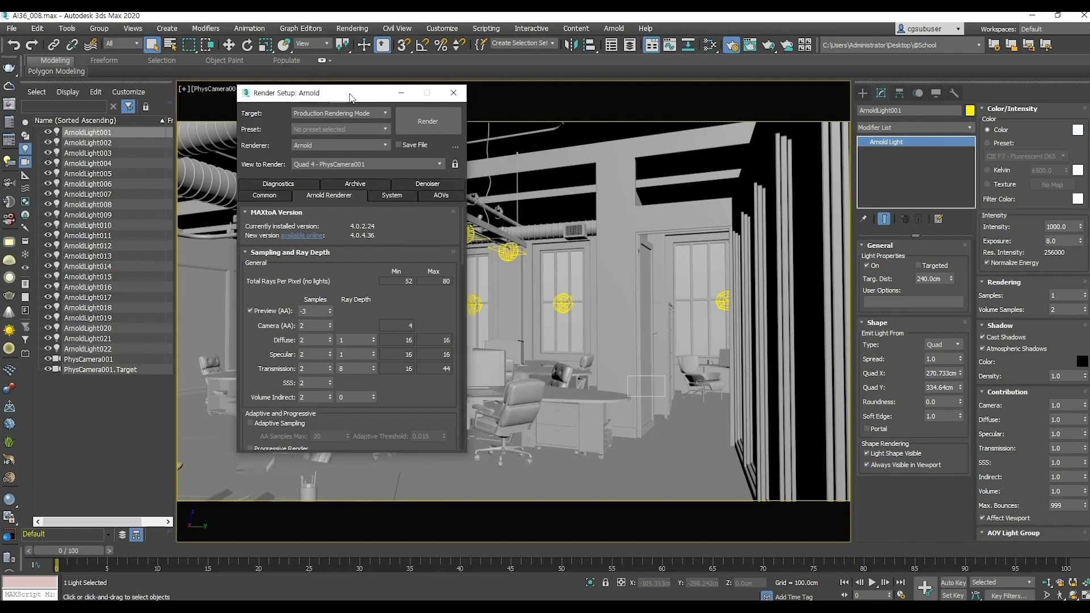
Step: Start a test render of PhysCamera001, abort it and move the render message window aside
click(426, 124)
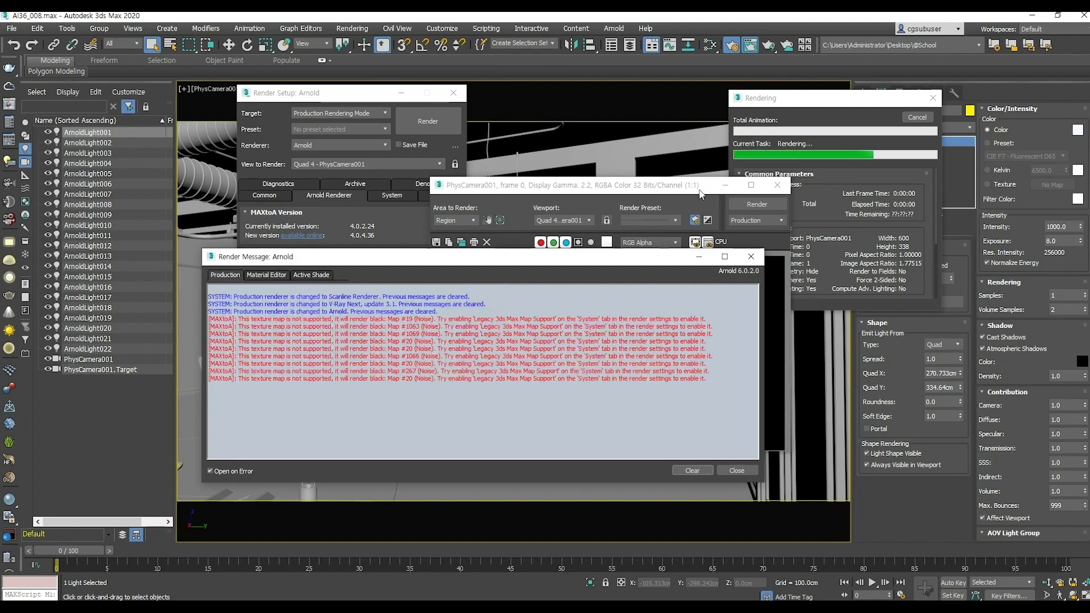
key(Escape)
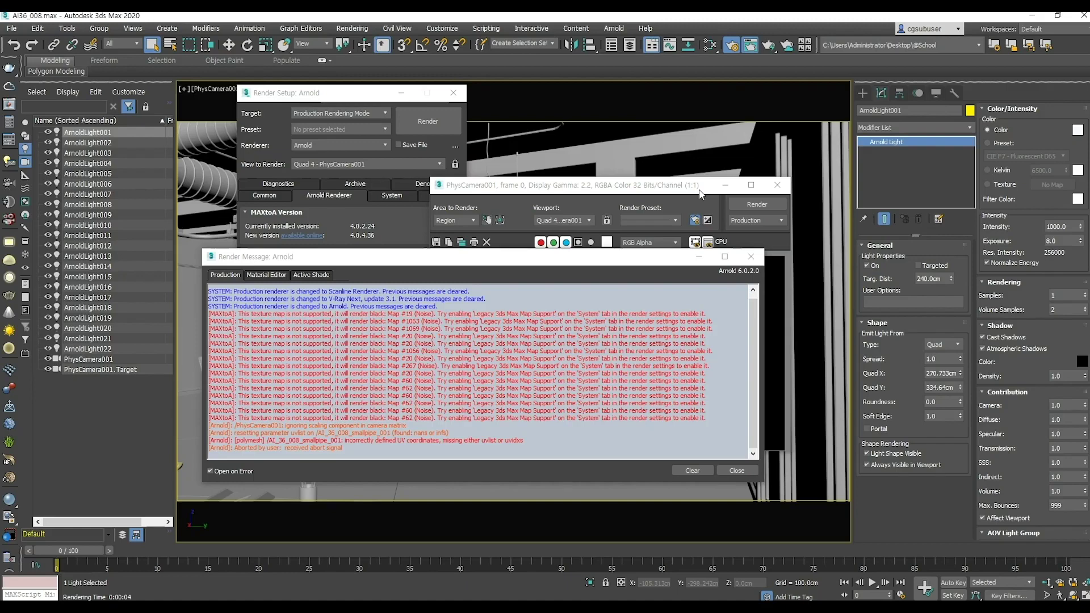
drag(614, 263, 535, 242)
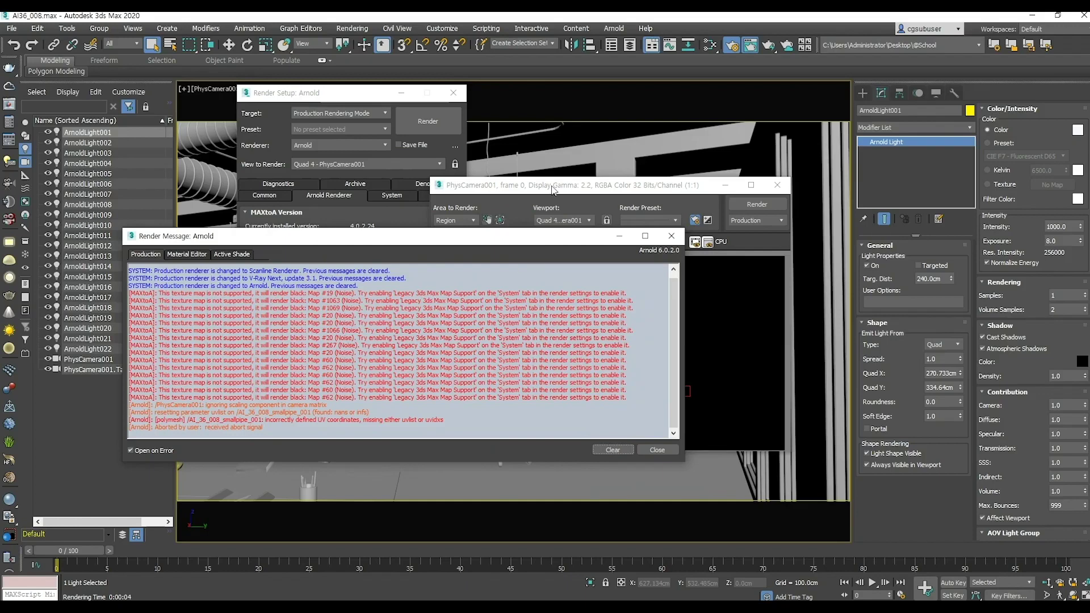
Step: Shift the rendered frame window aside and examine the unsupported Noise map messages and their suggested setting in the Arnold render log
click(527, 189)
drag(526, 189, 670, 123)
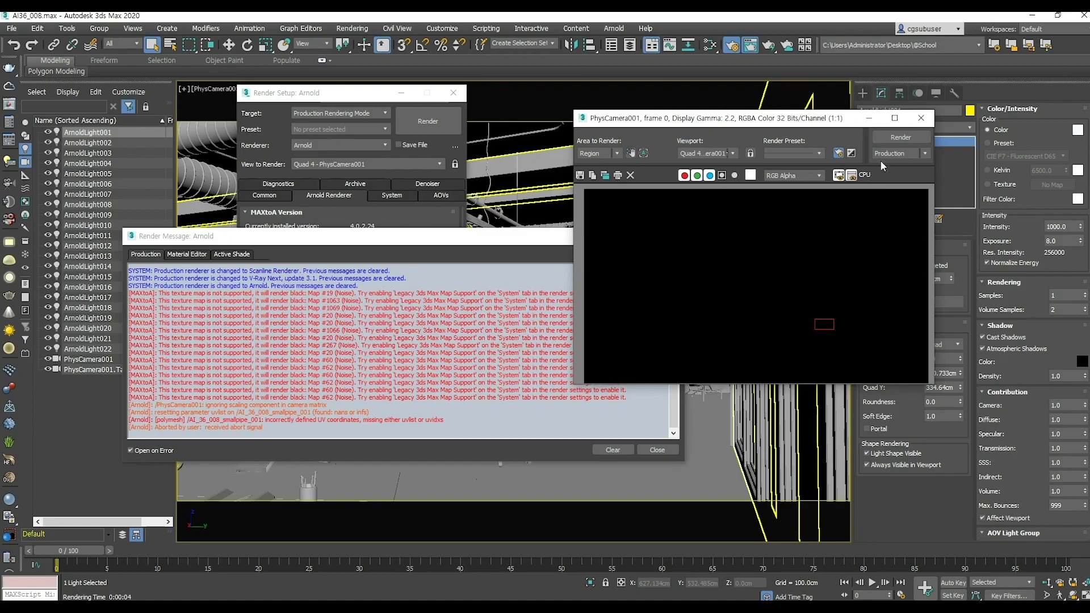
click(424, 274)
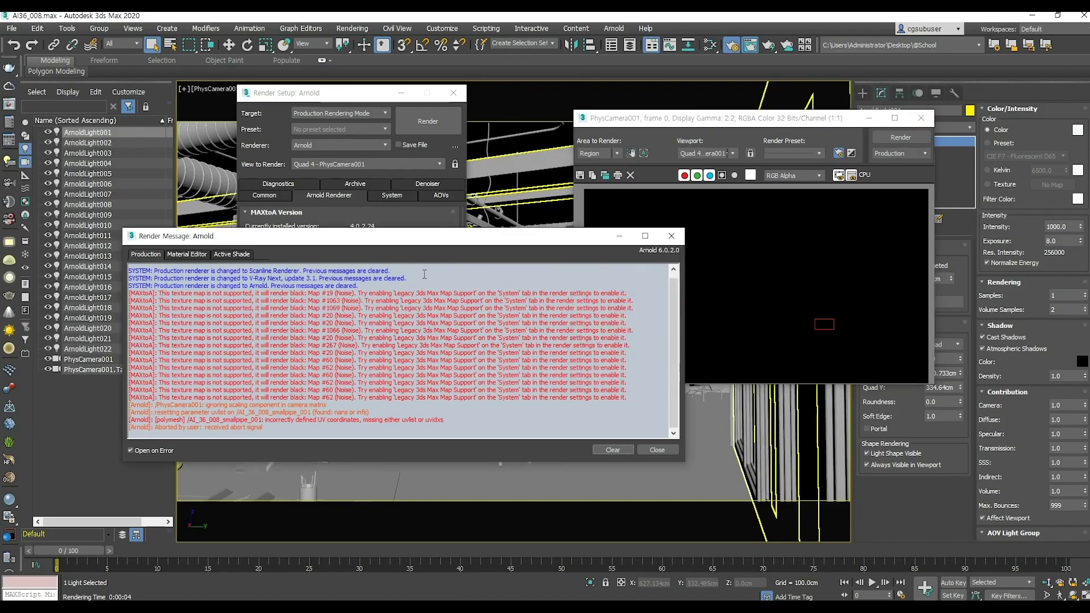
drag(356, 293, 596, 405)
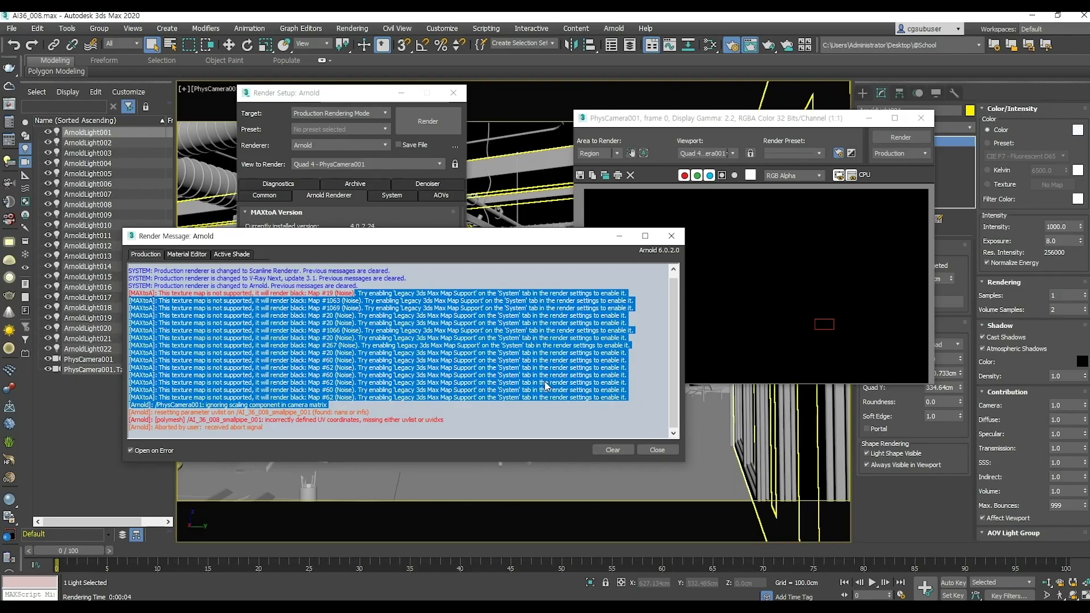
click(384, 319)
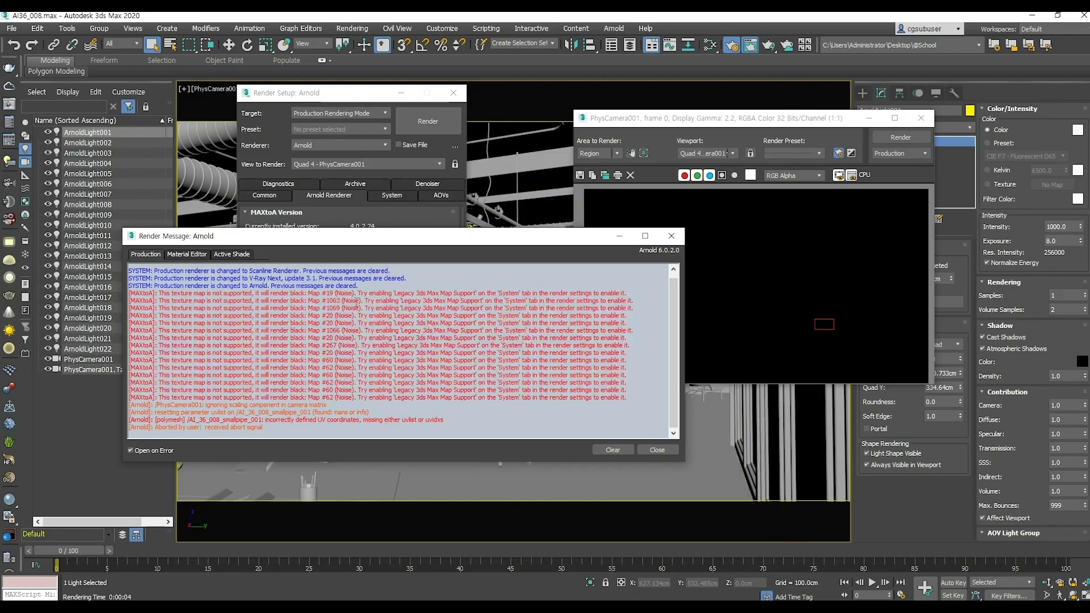
drag(498, 293, 586, 293)
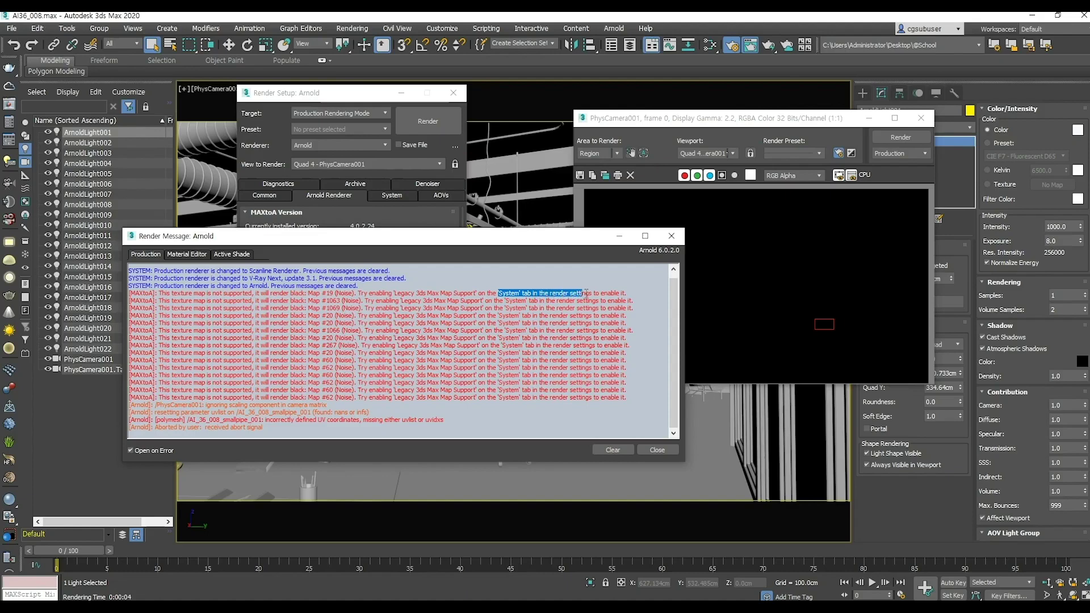
click(485, 293)
drag(394, 293, 474, 293)
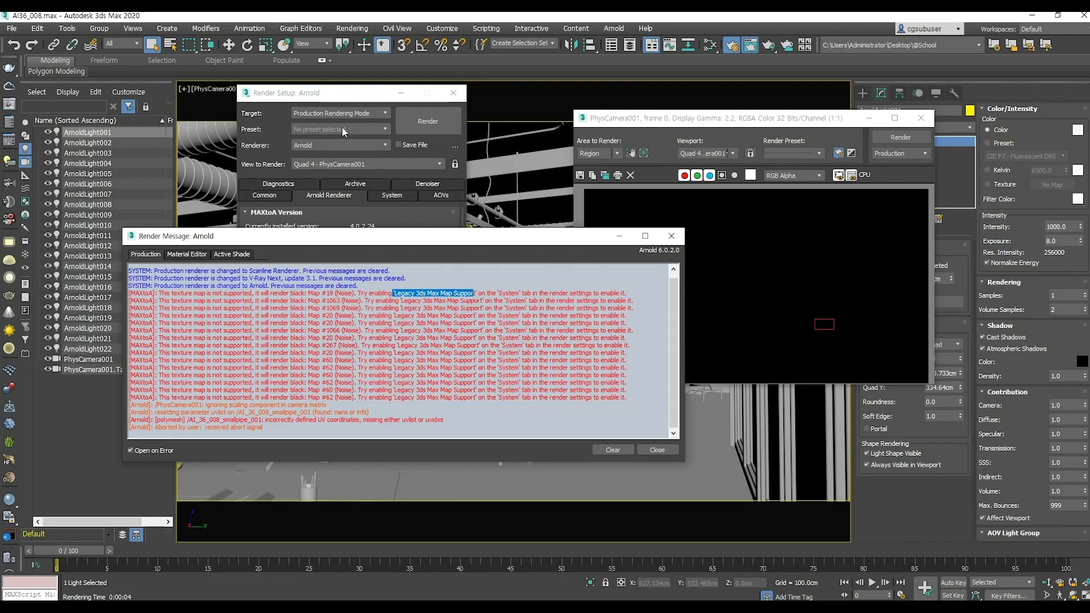
Step: Enable Legacy 3ds Max Map support in the Arnold system settings and set the area to render to View
drag(339, 98, 386, 102)
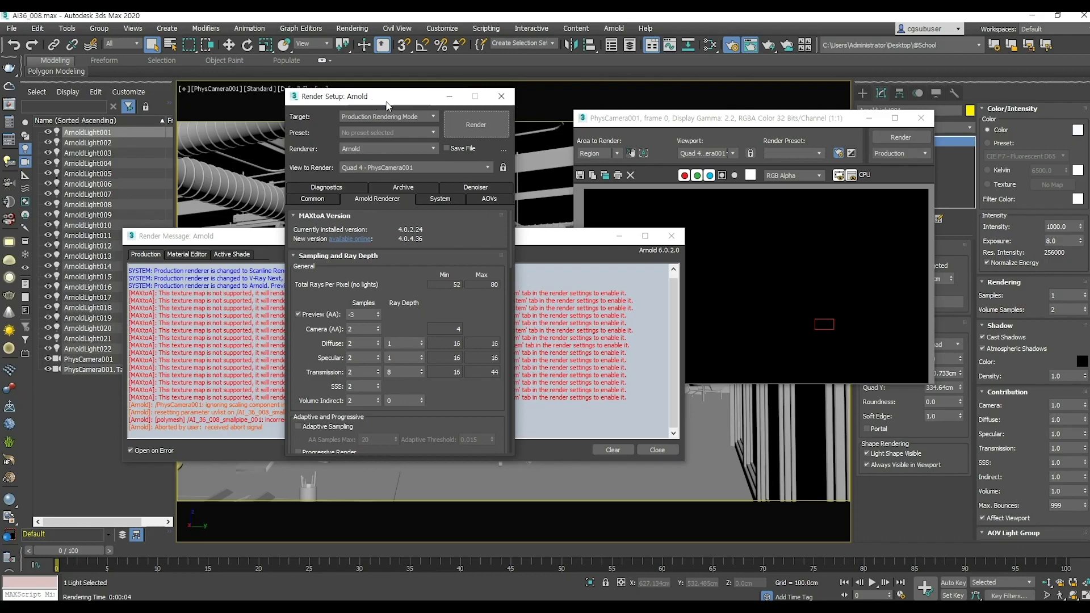
click(433, 197)
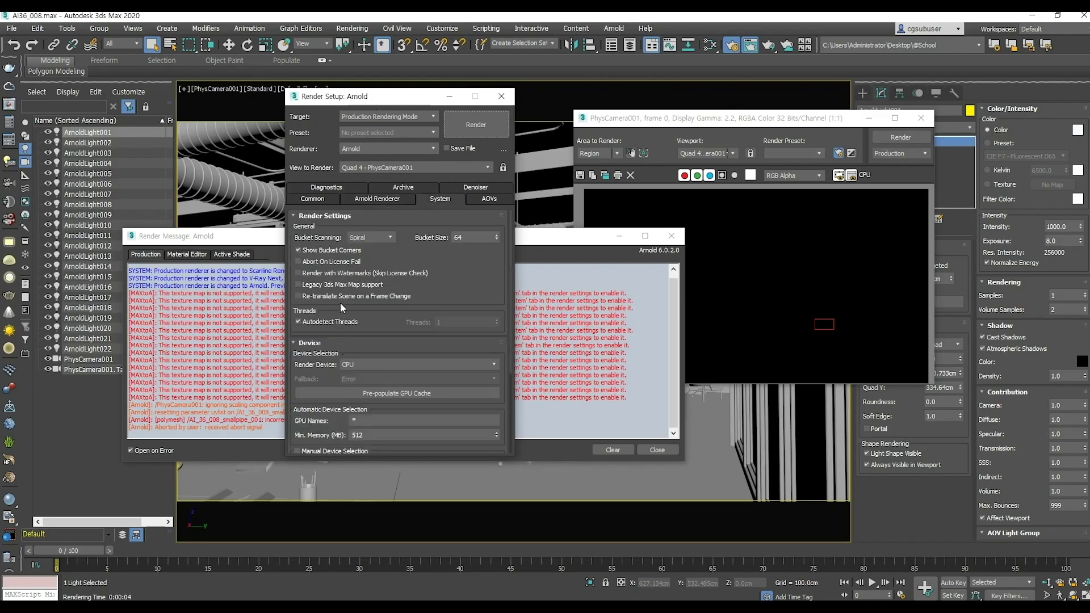
click(312, 286)
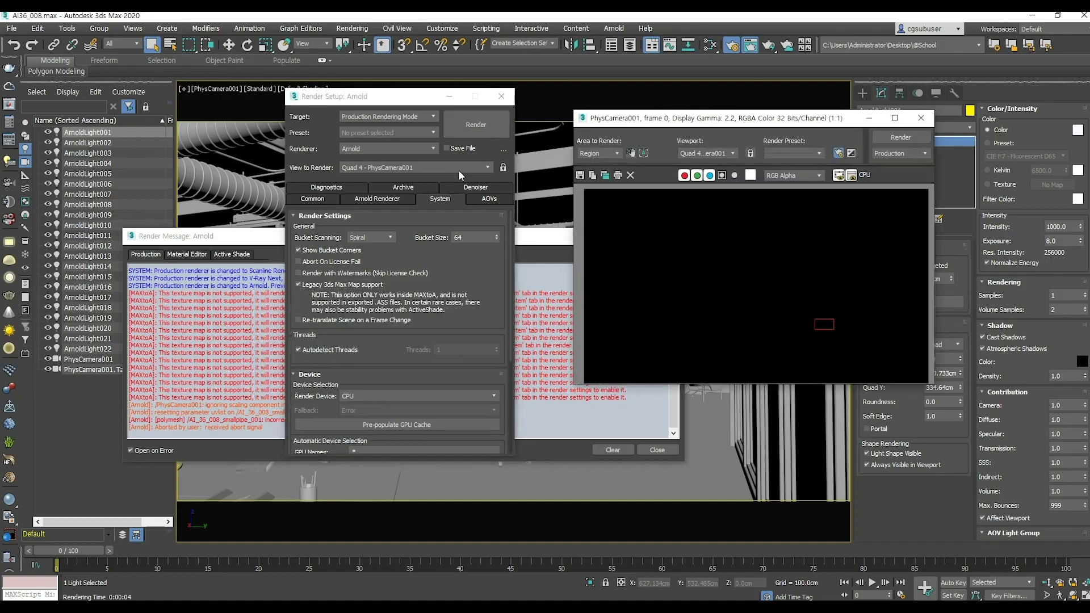
click(607, 154)
click(606, 162)
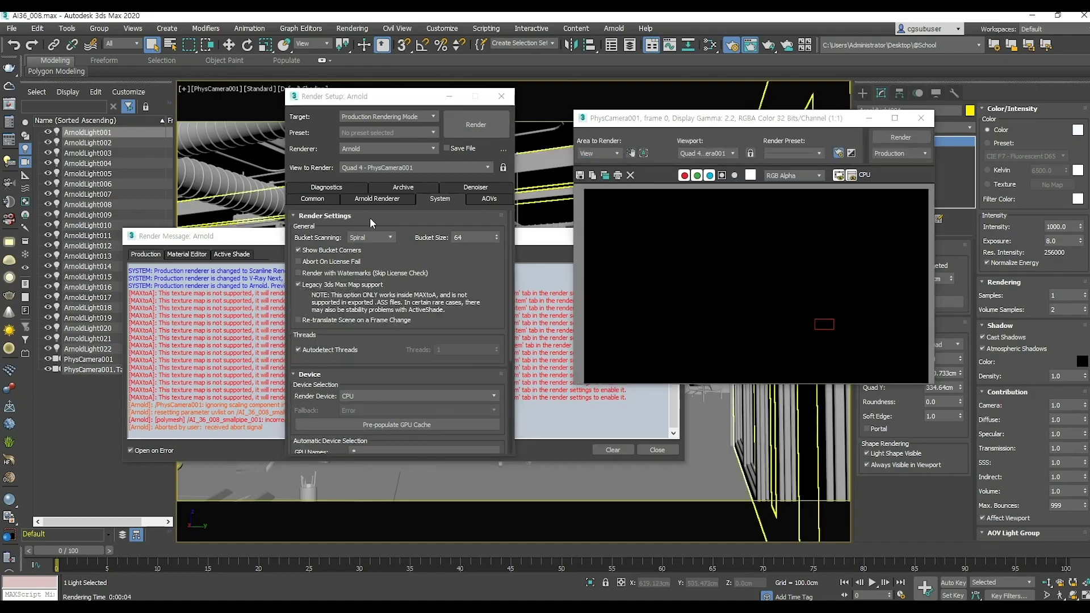
Step: Clear the old Arnold render messages and start a new render of PhysCamera001
click(254, 241)
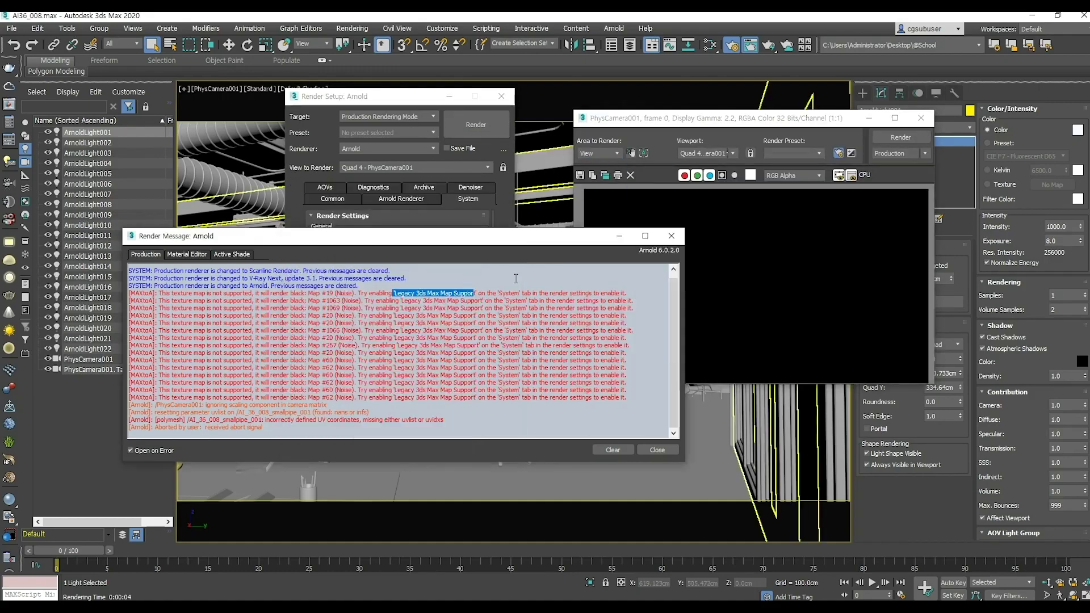
click(606, 449)
click(612, 450)
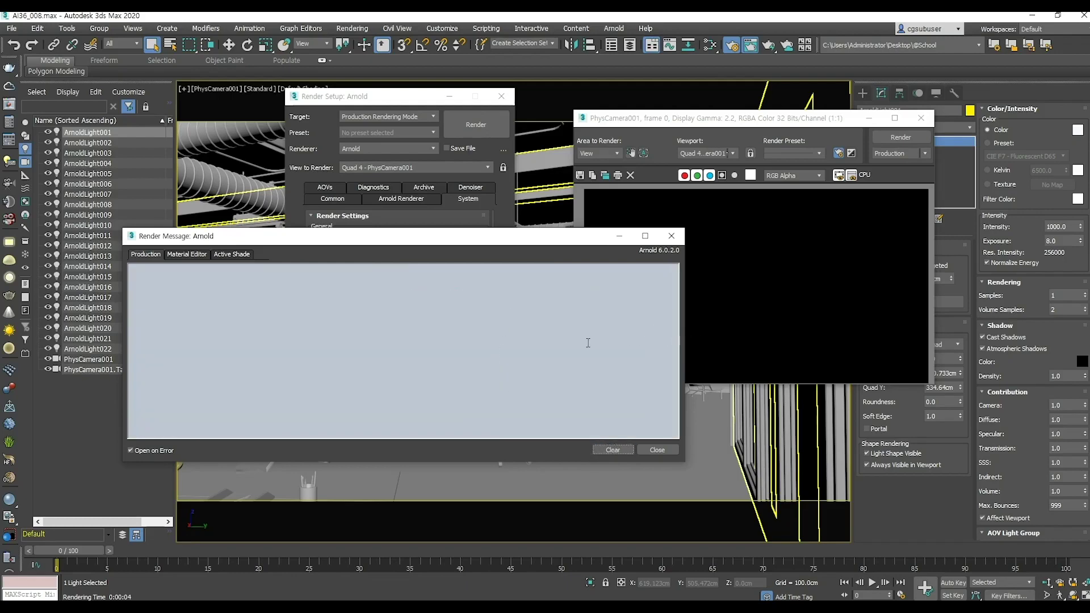
click(444, 149)
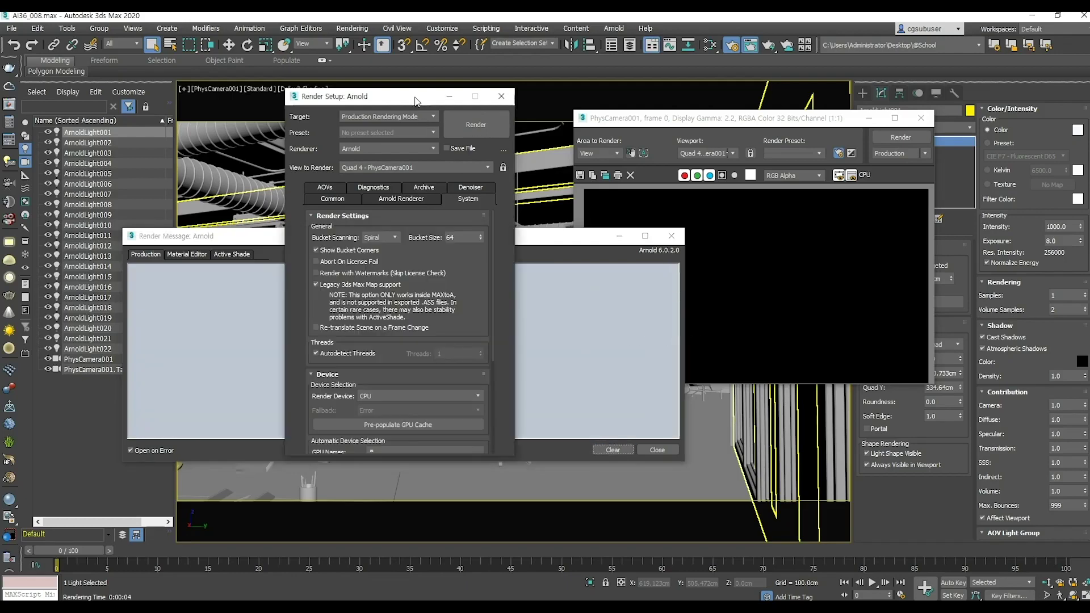
click(479, 126)
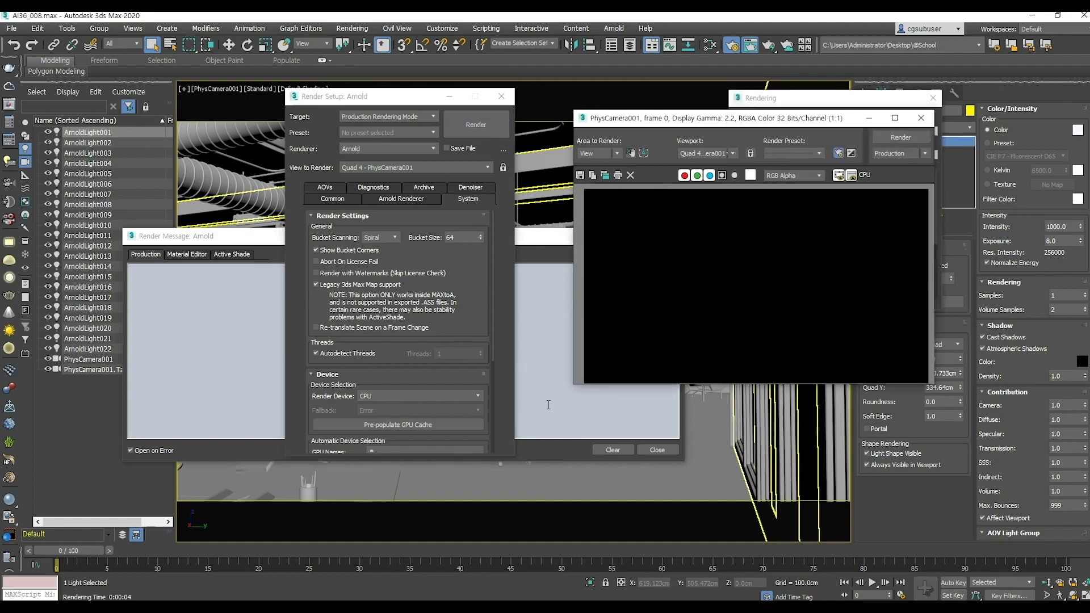
Step: Bring the render message window forward and examine the polymesh UV coordinates error from the new render
click(540, 297)
drag(364, 235, 453, 229)
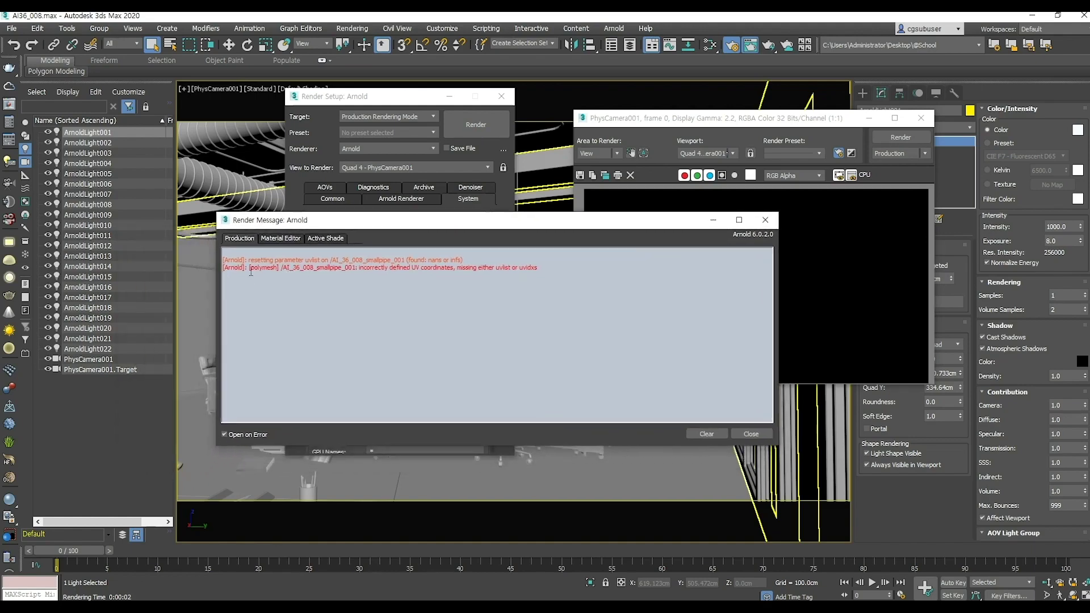
drag(268, 268, 269, 272)
click(317, 273)
drag(409, 269, 454, 269)
drag(358, 267, 464, 274)
click(468, 276)
drag(363, 269, 528, 274)
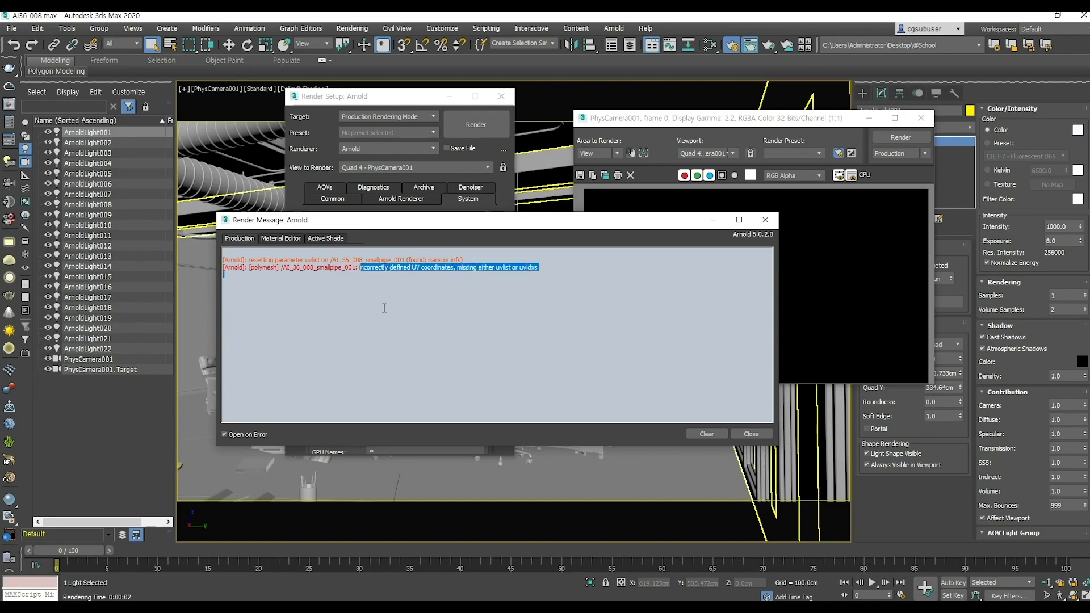
Step: Copy the object name AI_36_008_smallpipe_001 from the error message to the clipboard
click(298, 271)
drag(285, 269, 358, 266)
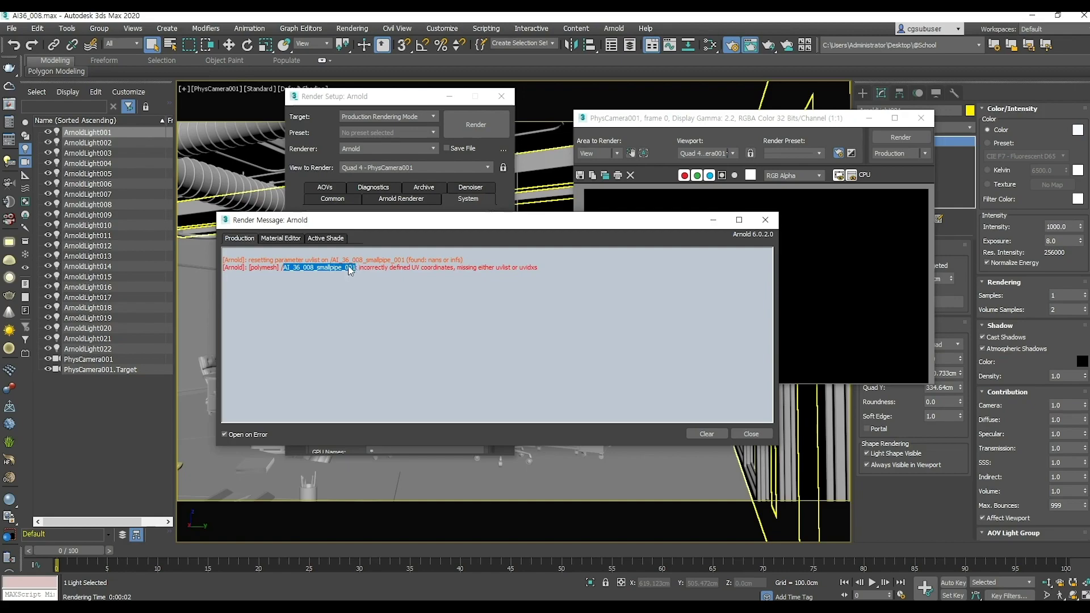
right_click(347, 272)
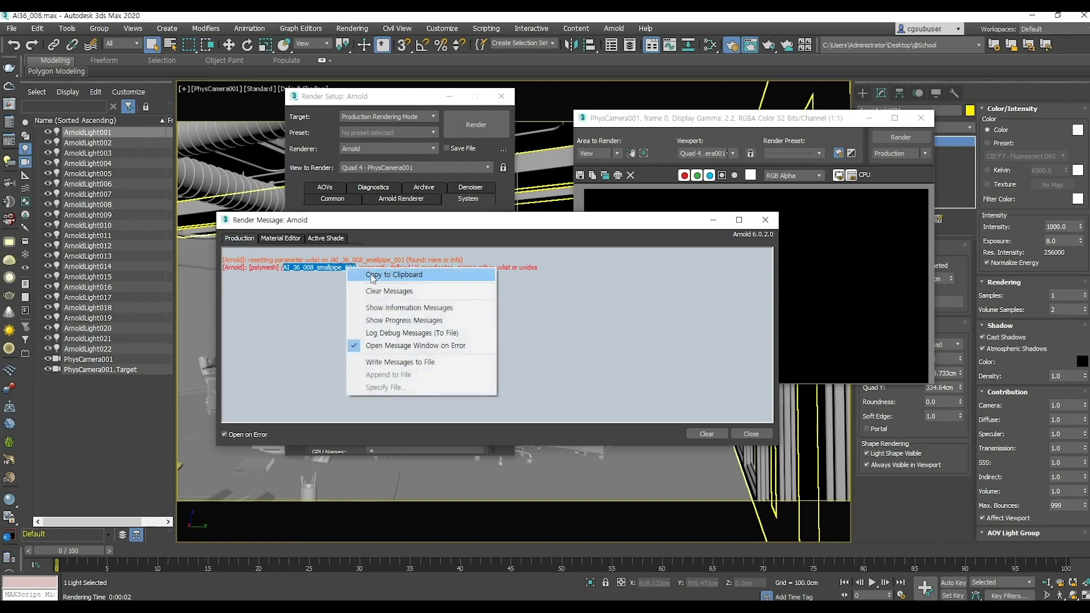
click(373, 275)
Step: Show all object categories in the scene explorer and select AI_36_008_smallpipe_001 by searching for the copied name
click(95, 432)
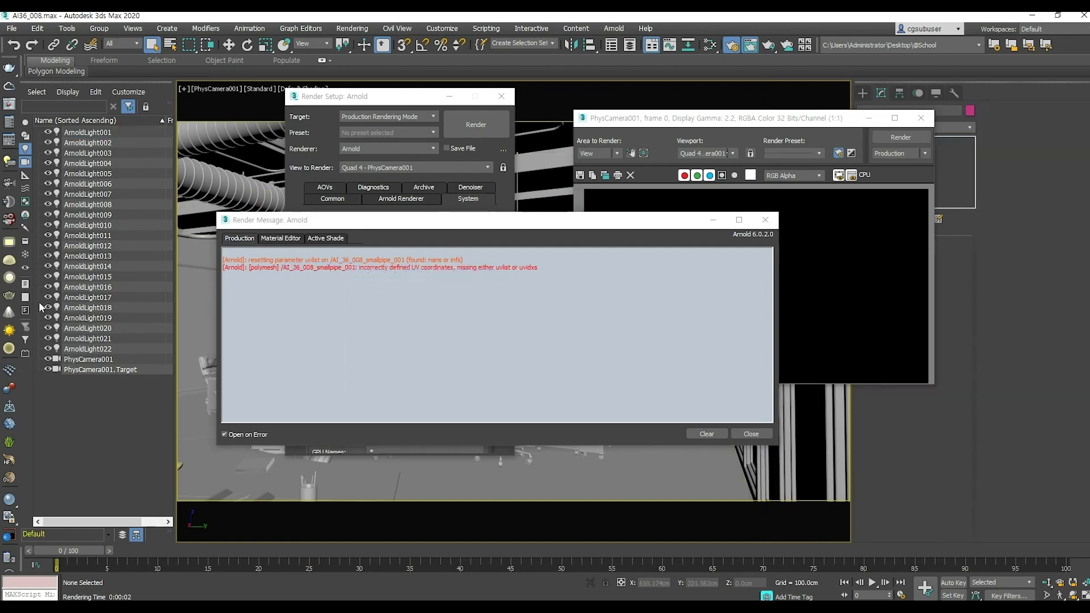
click(25, 298)
click(25, 309)
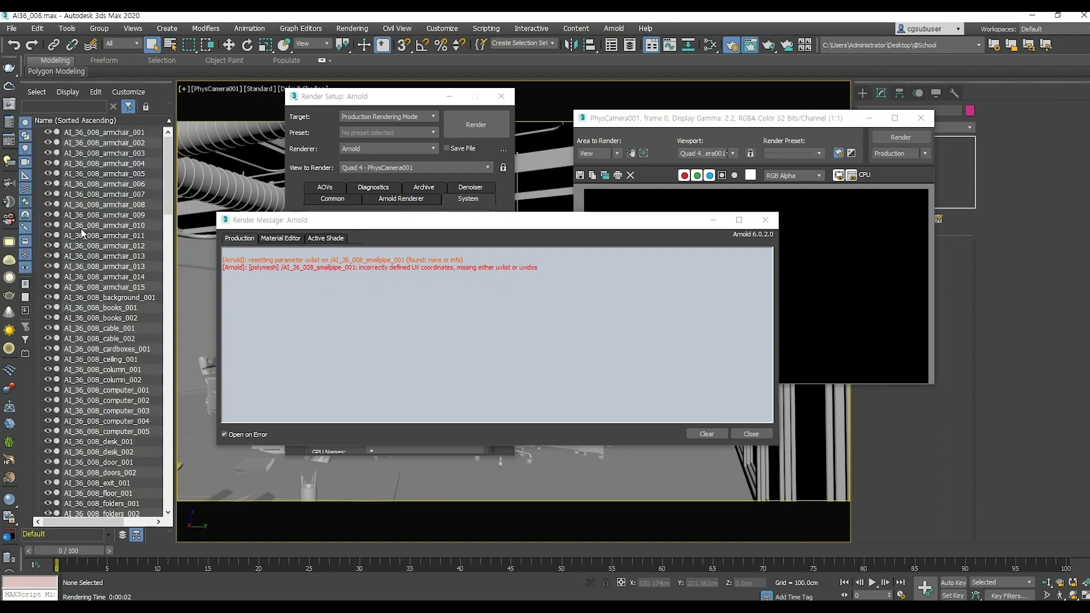
right_click(77, 107)
click(118, 158)
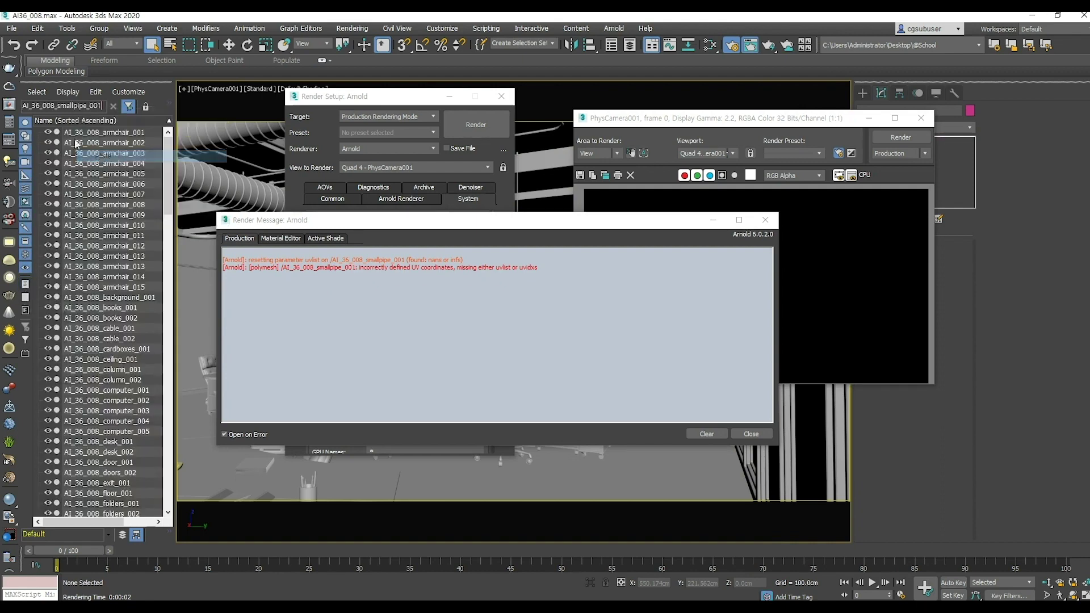
key(Return)
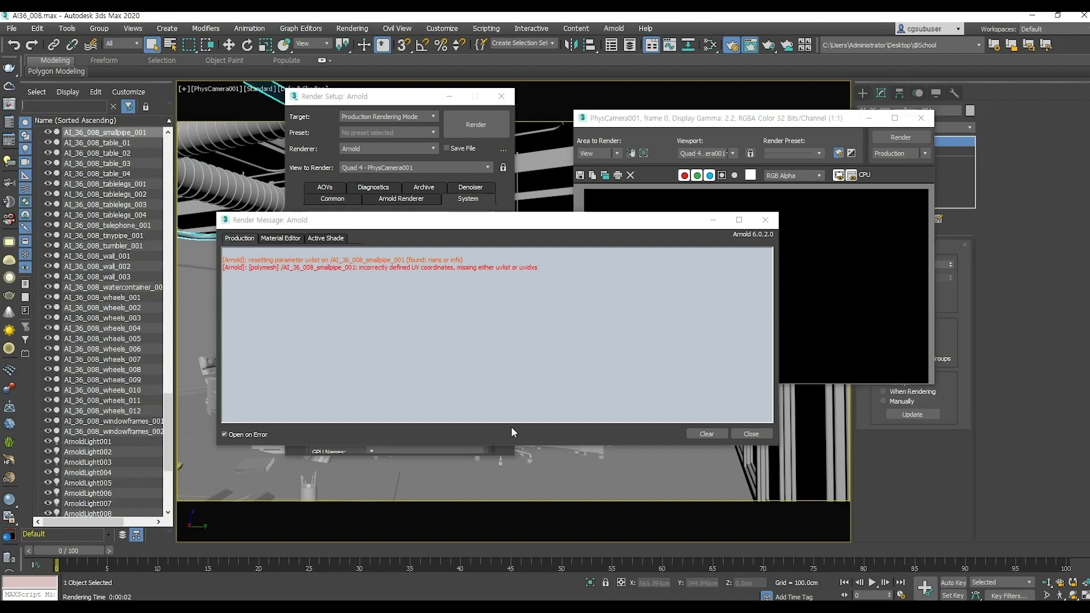
Step: Isolate the selected small pipe and close the render message, render setup and rendered frame windows
click(590, 581)
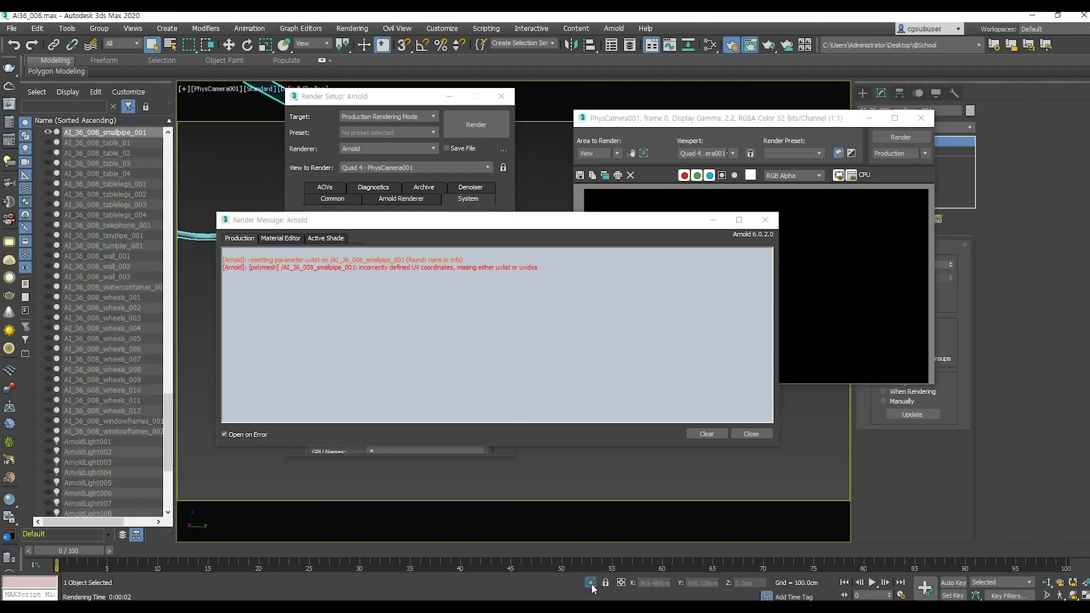
click(763, 222)
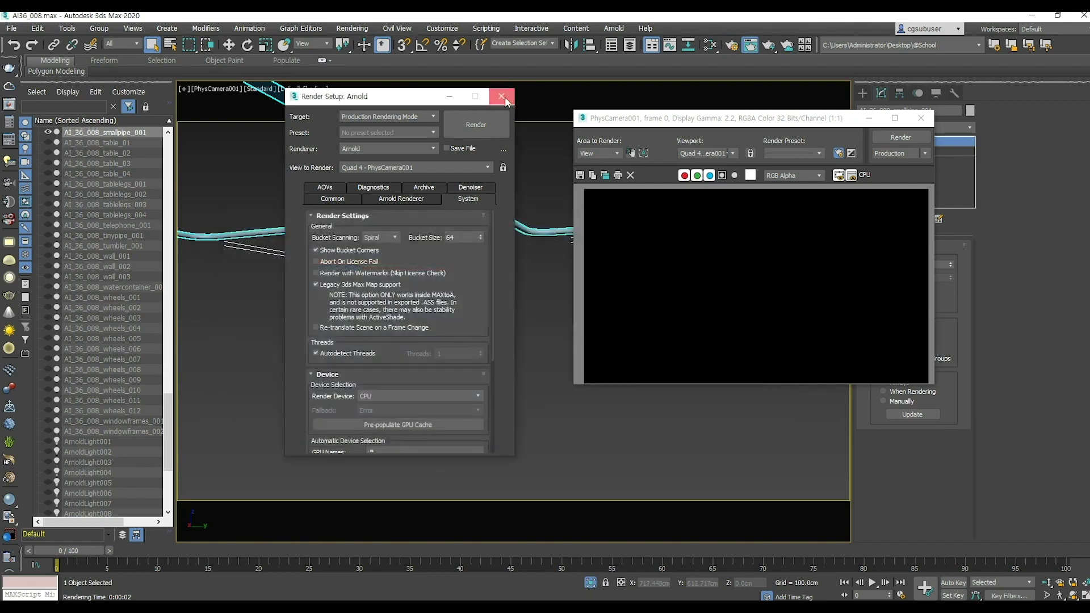
click(501, 96)
click(921, 119)
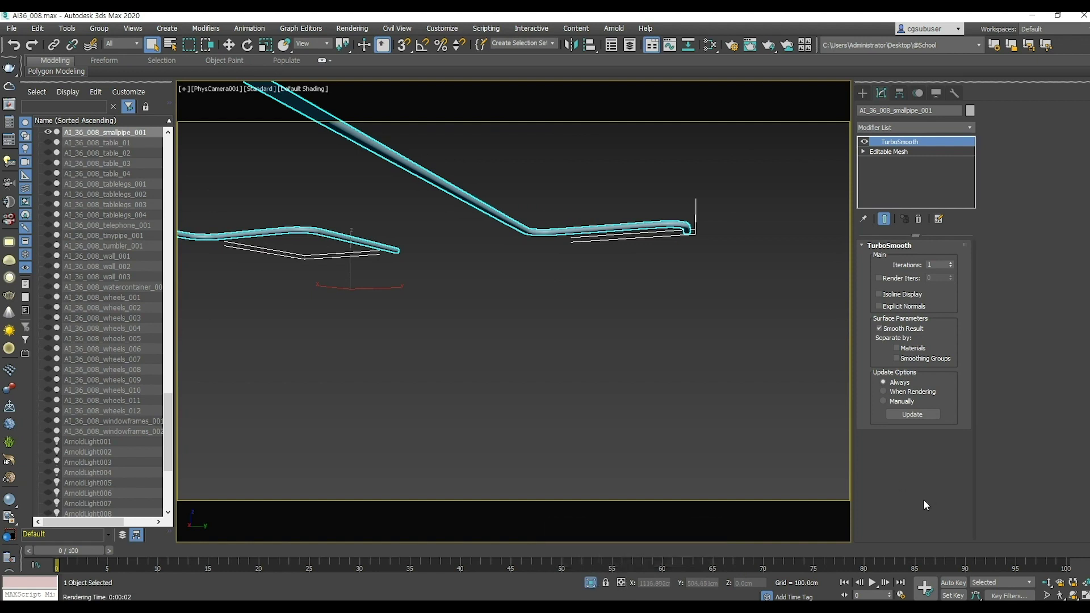
Step: Add a UVW Map modifier with Box mapping above TurboSmooth on AI_36_008_smallpipe_001 and exit isolation
click(933, 130)
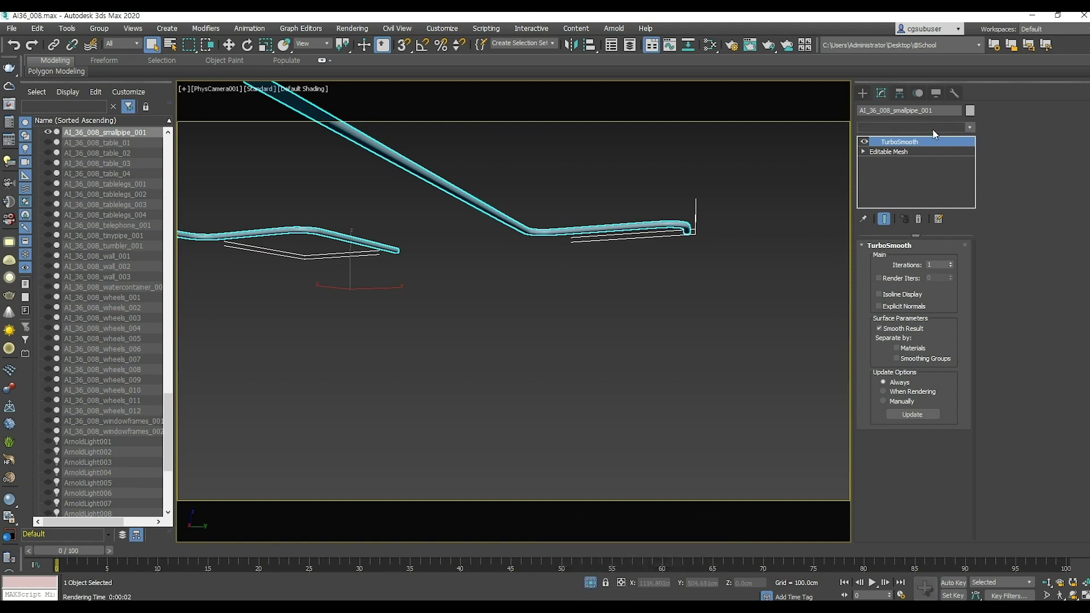
click(918, 126)
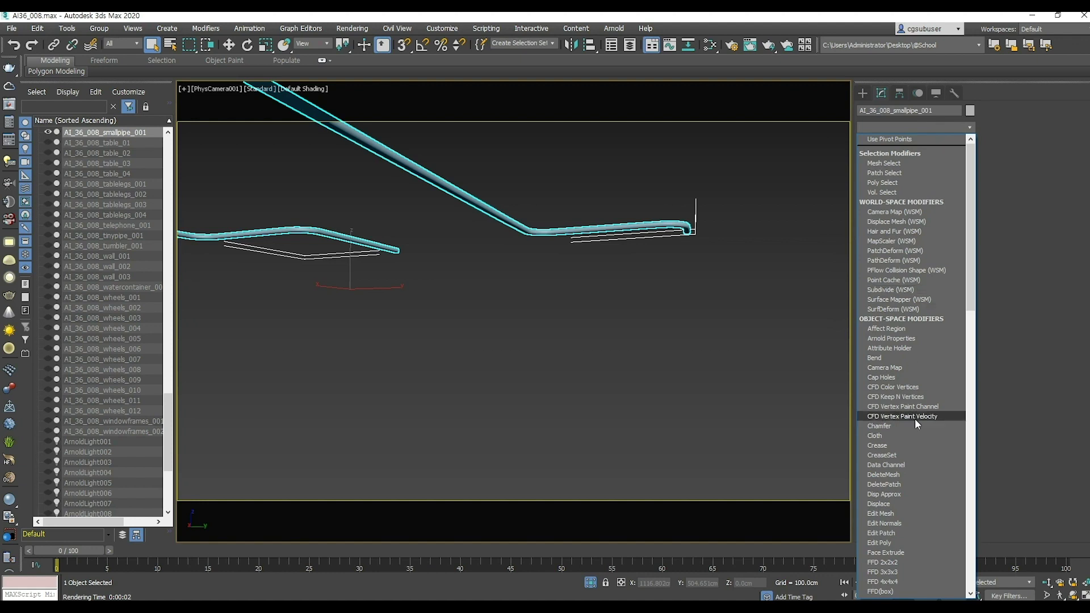
scroll(916, 470, down, 2)
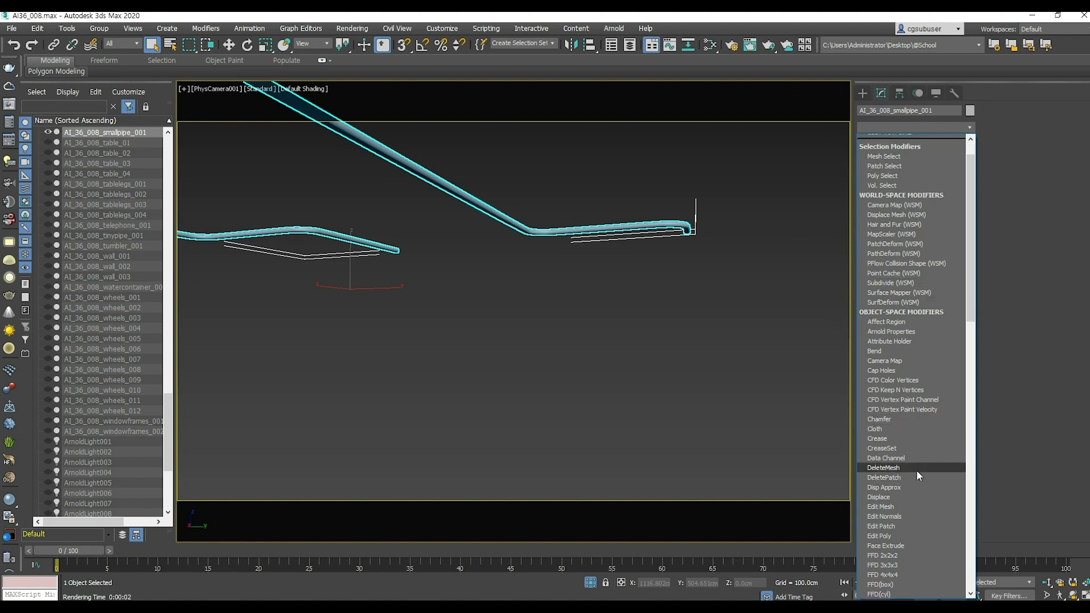
key(u)
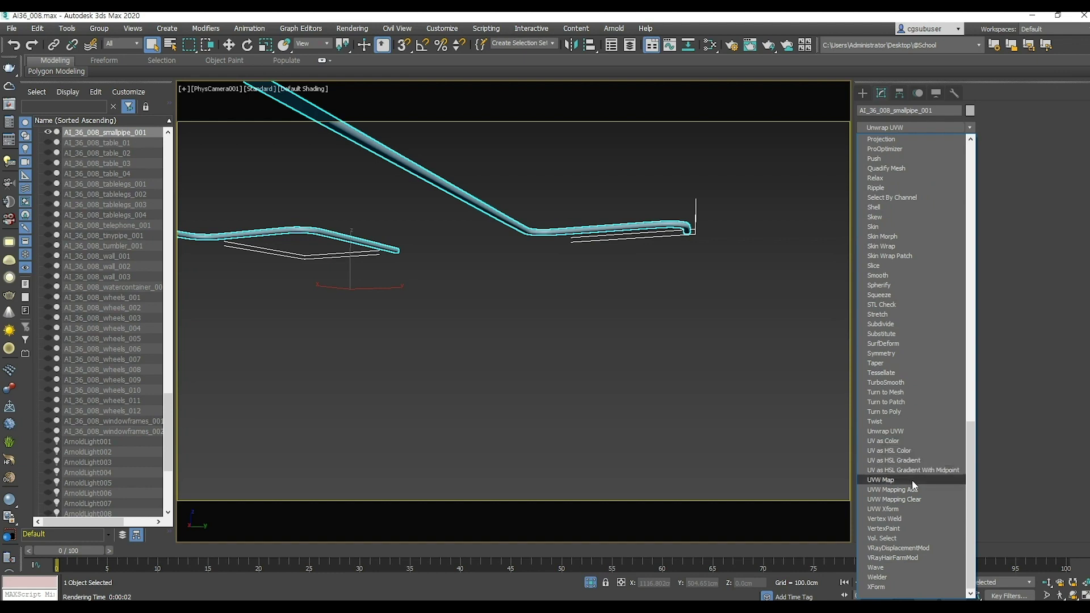
click(888, 481)
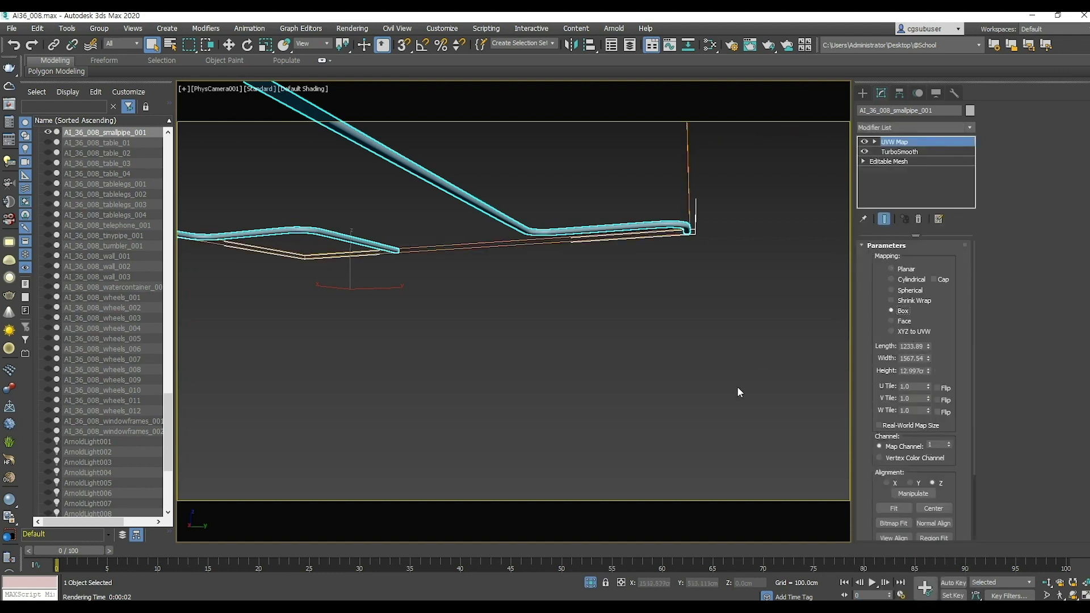
click(590, 583)
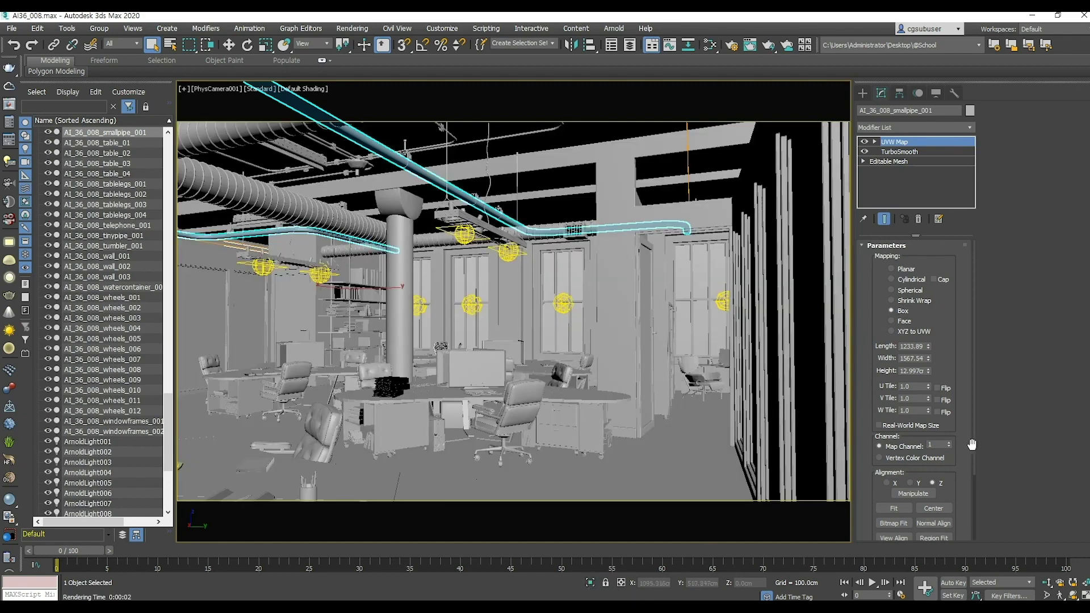
Step: Reopen the Arnold render setup, start a full-view render of PhysCamera001 and move the frame window clear of the rendering progress dialog
click(731, 44)
click(377, 199)
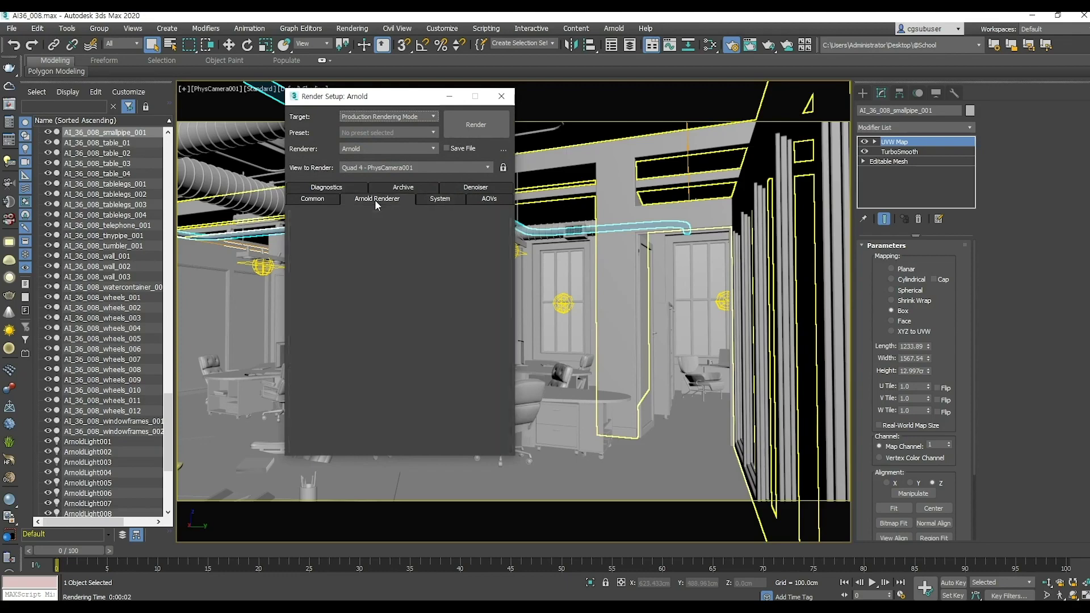
click(476, 125)
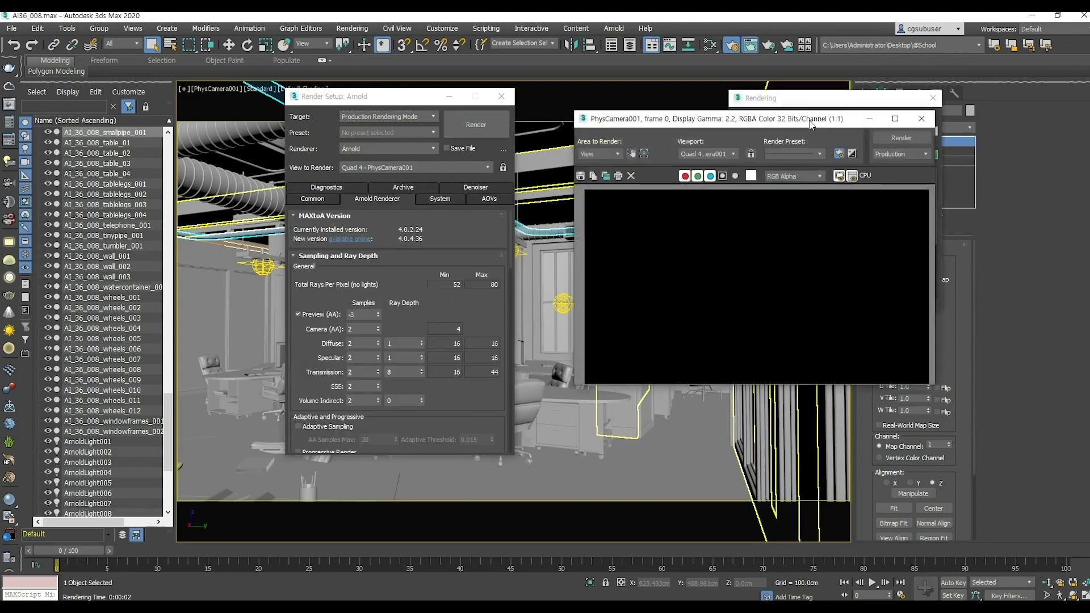
drag(810, 123, 604, 102)
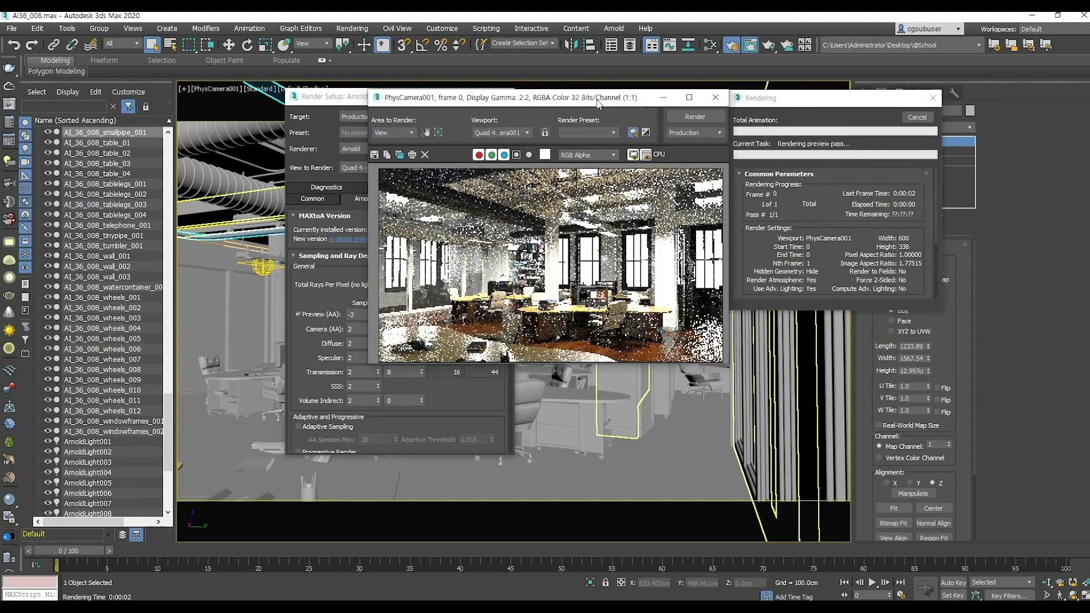
drag(593, 106, 587, 105)
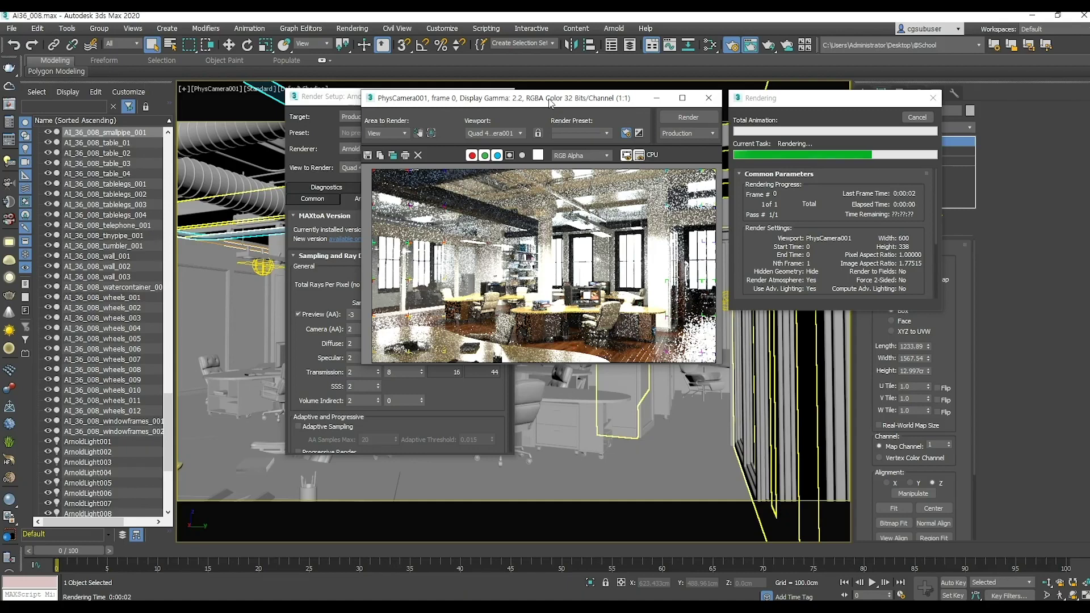
Step: Arrange the rendered frame window beside the render setup and filter the scene explorer to list only lights
drag(549, 102, 561, 108)
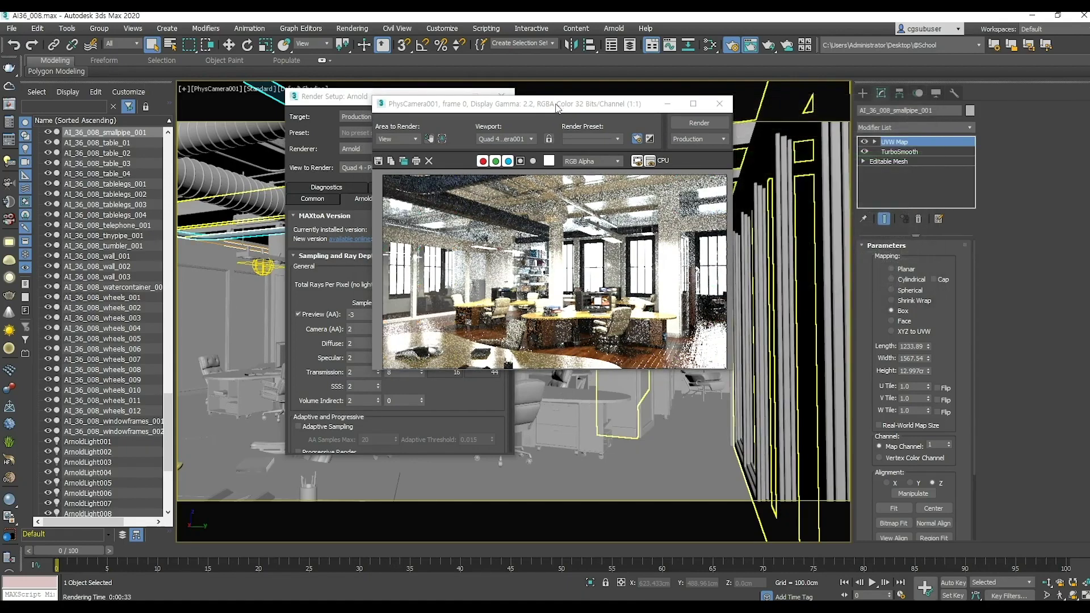
drag(560, 108, 695, 98)
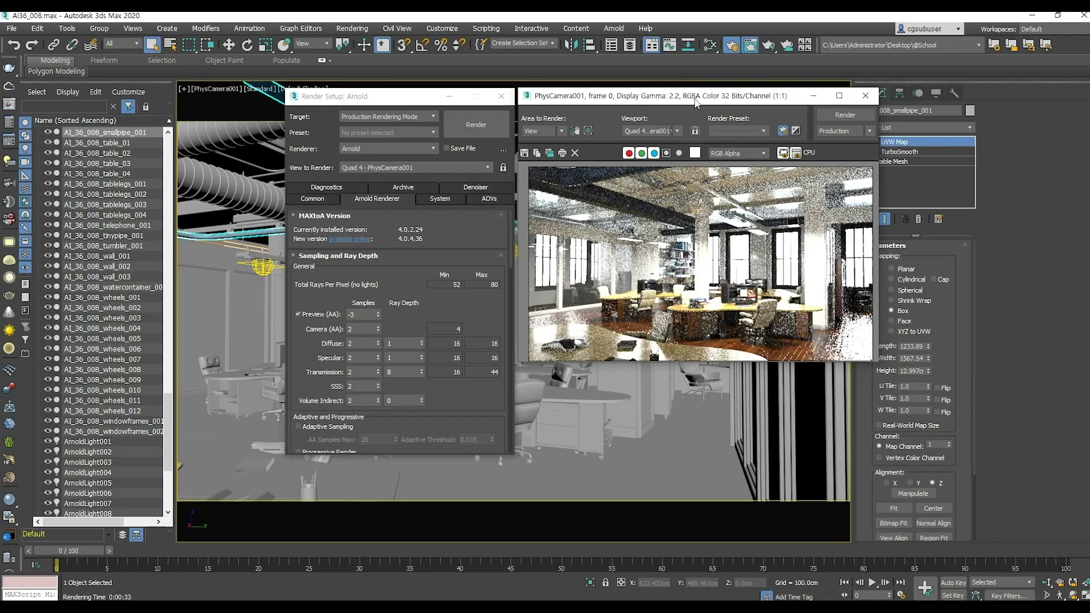
drag(697, 103, 701, 98)
drag(395, 103, 390, 95)
drag(621, 95, 603, 91)
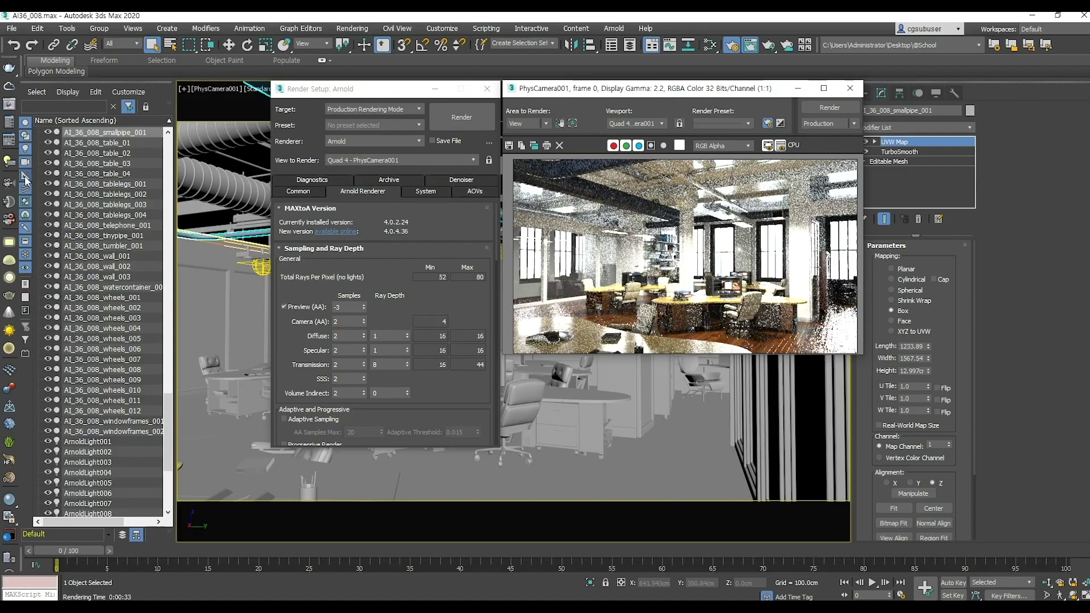
click(25, 151)
click(25, 150)
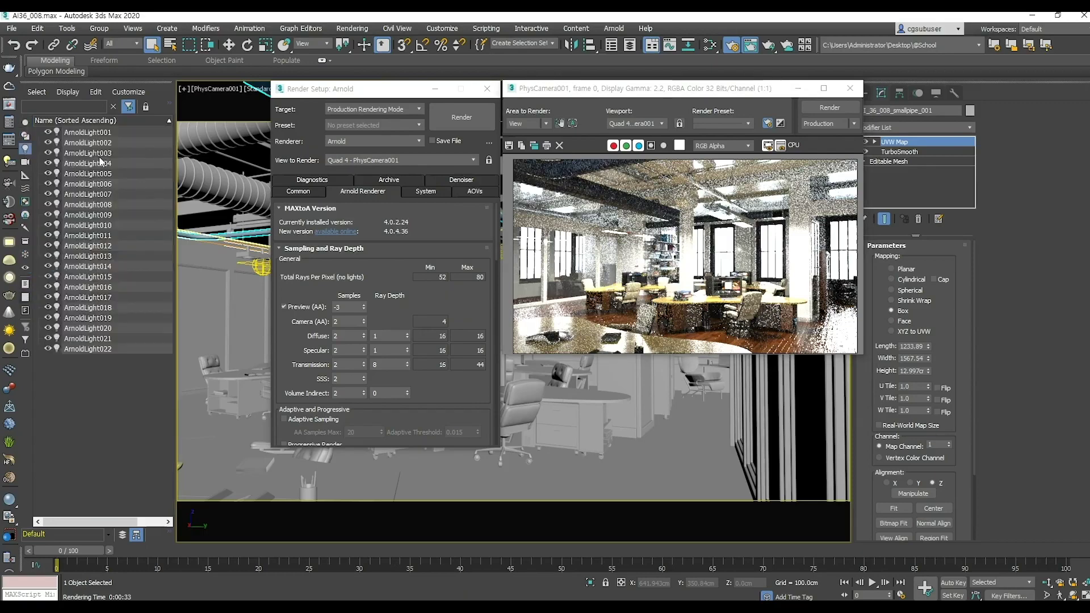
Step: Turn off Light Shape Visible for ArnoldLight001 and ArnoldLight002, keeping the render setup and frame windows side by side
click(90, 134)
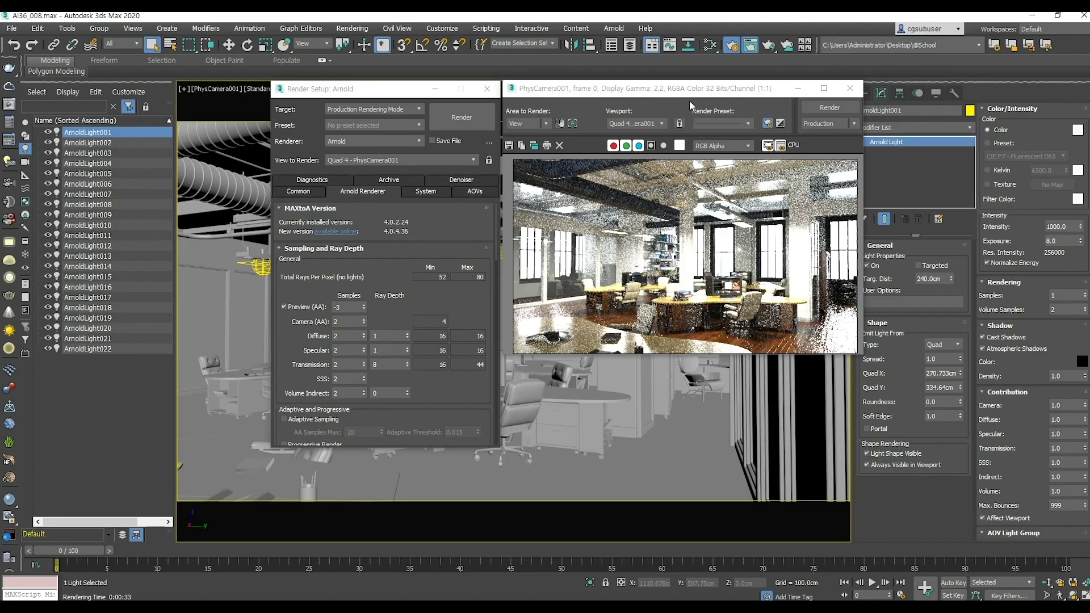
drag(689, 87, 660, 96)
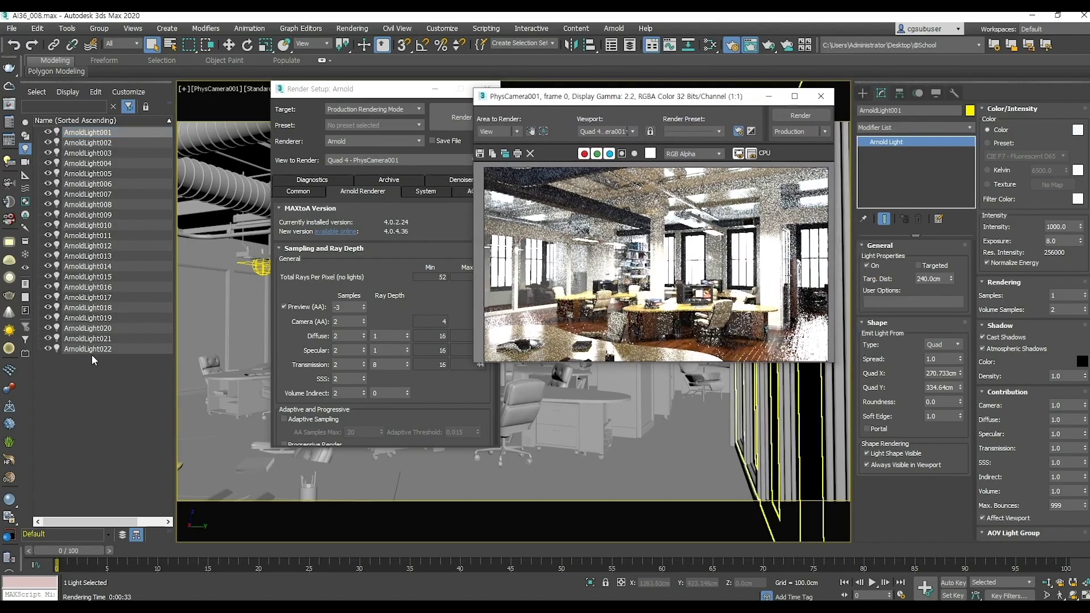
click(102, 183)
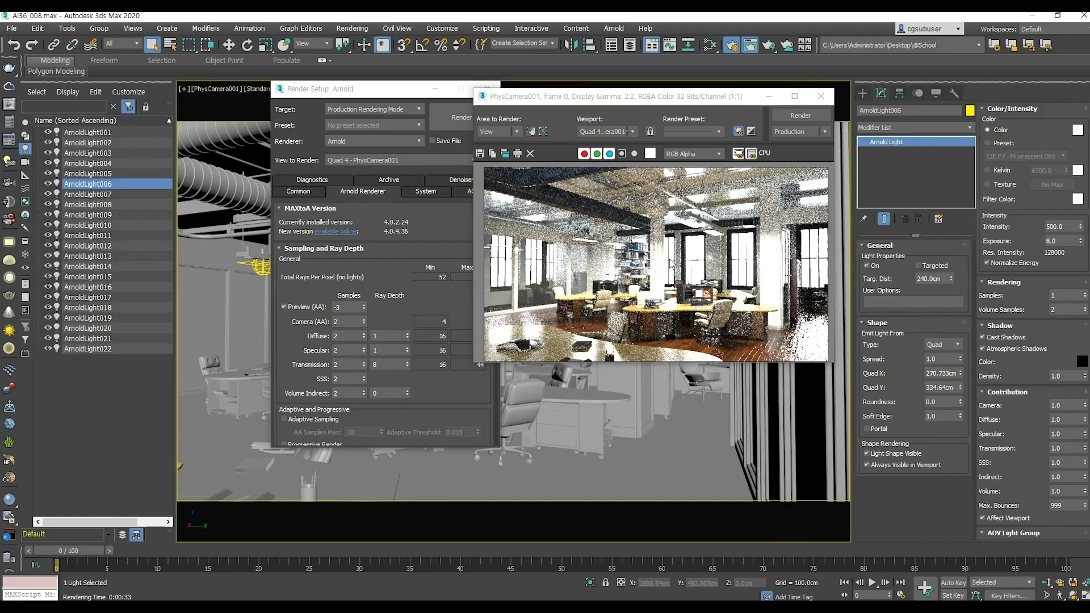
drag(370, 94, 343, 99)
click(88, 132)
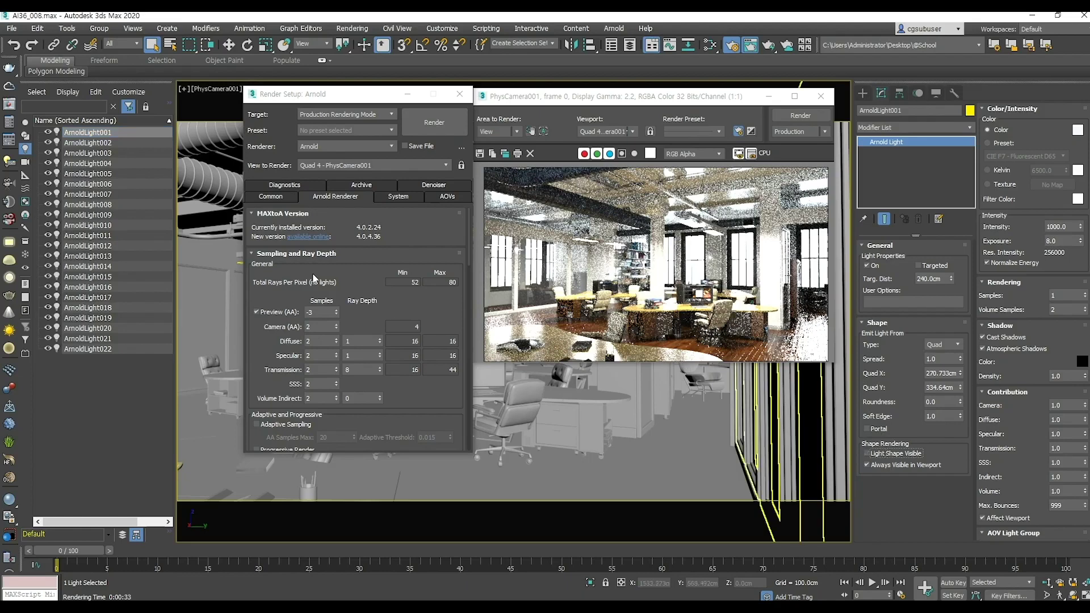
click(100, 144)
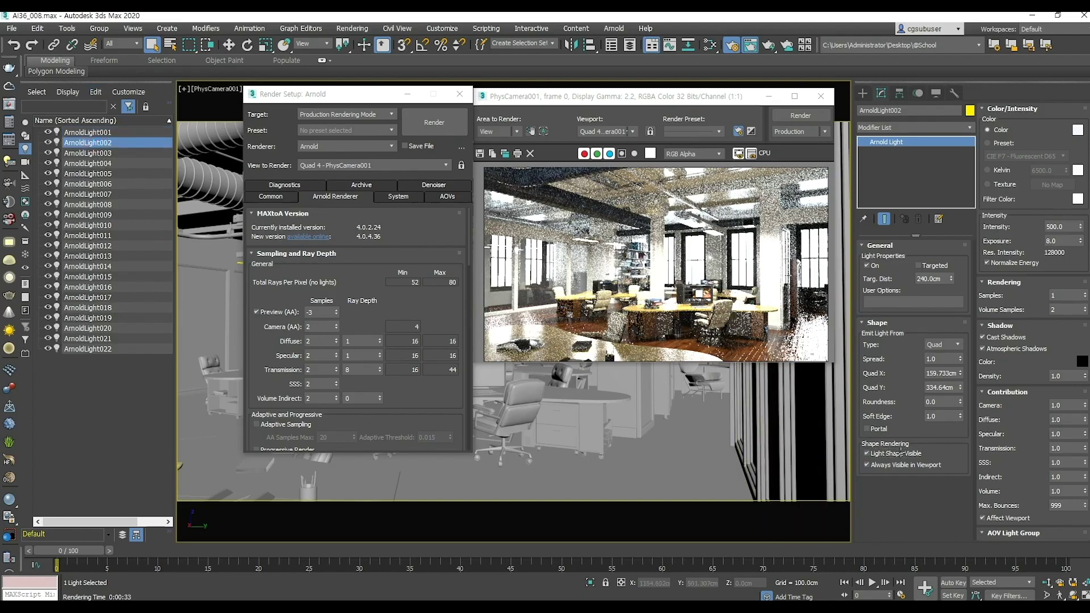
click(867, 454)
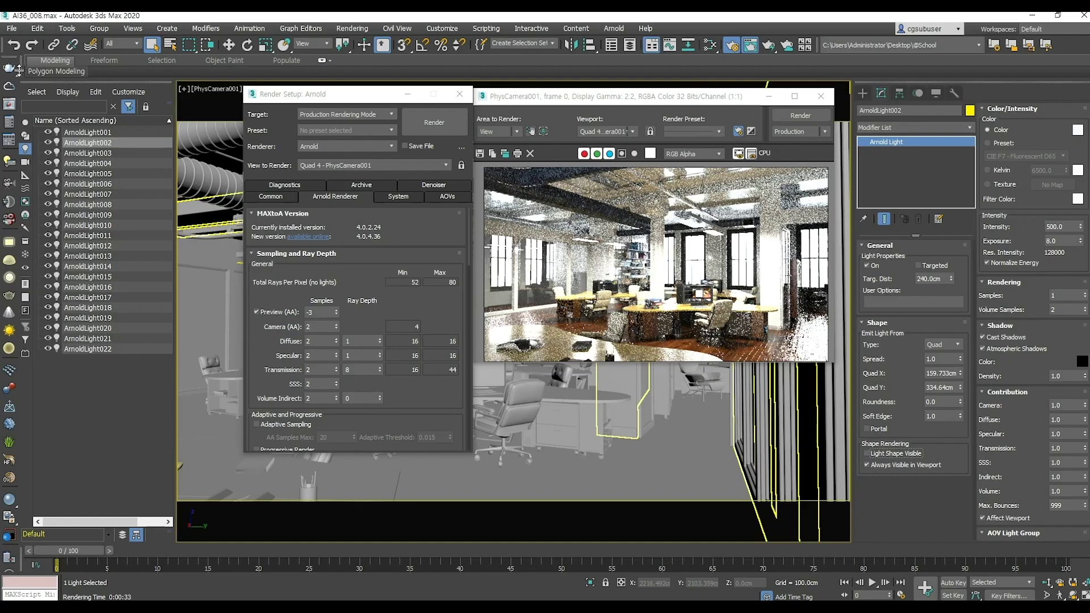
Step: Open the scene AI36_008_Vray to Arnold.max from the 36_008 folder without saving changes to the current scene
click(12, 29)
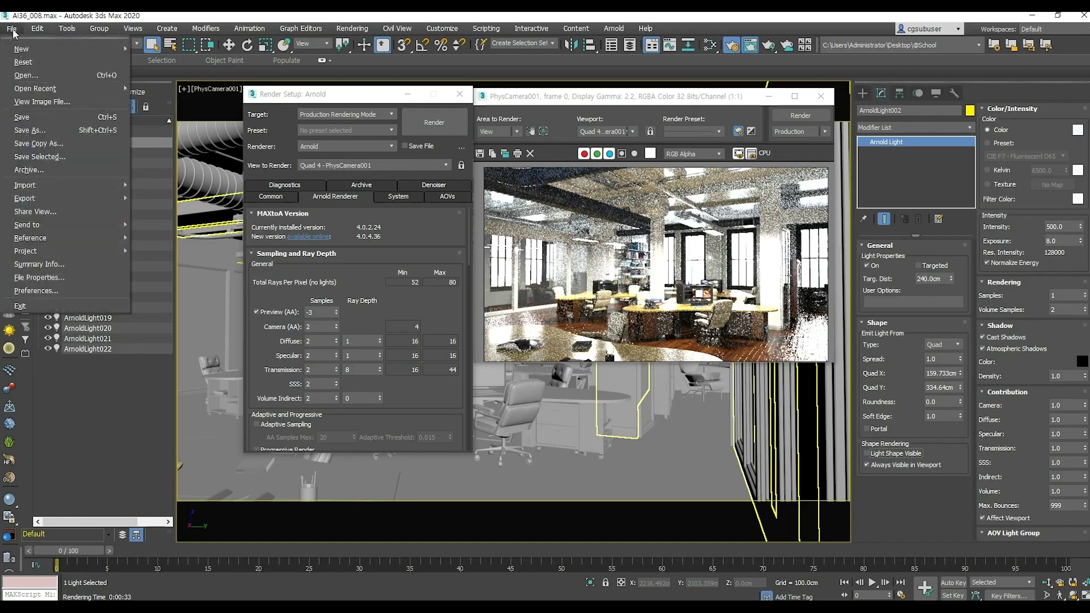
click(26, 75)
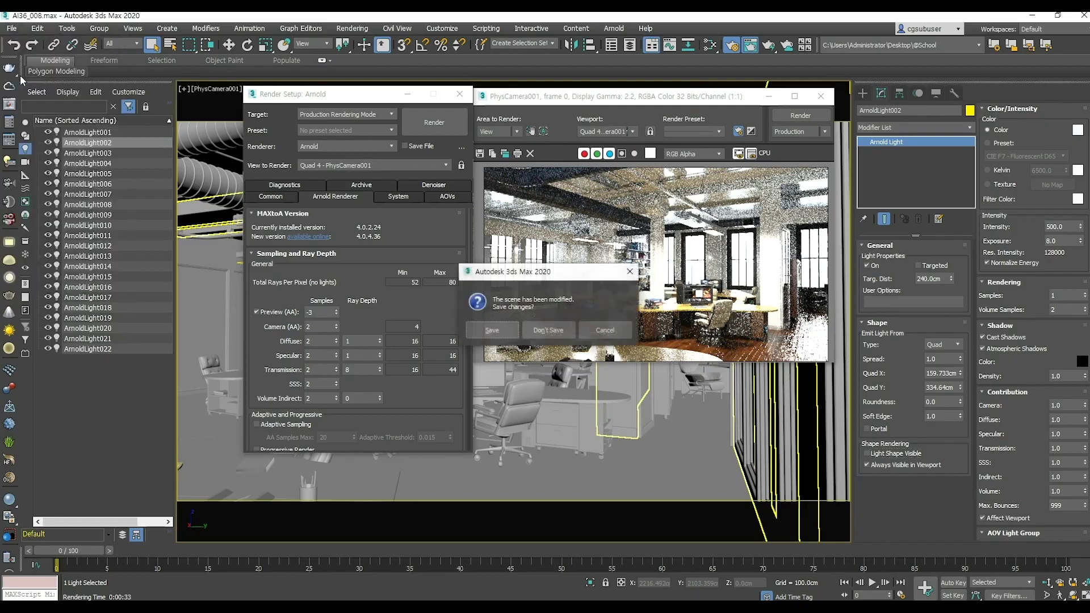
click(548, 330)
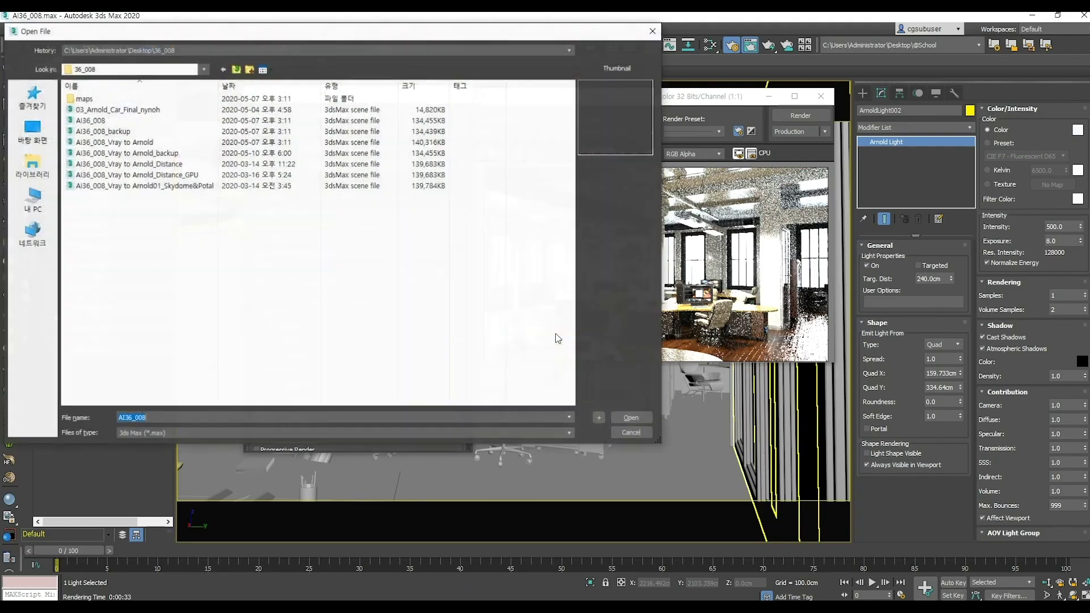
click(103, 143)
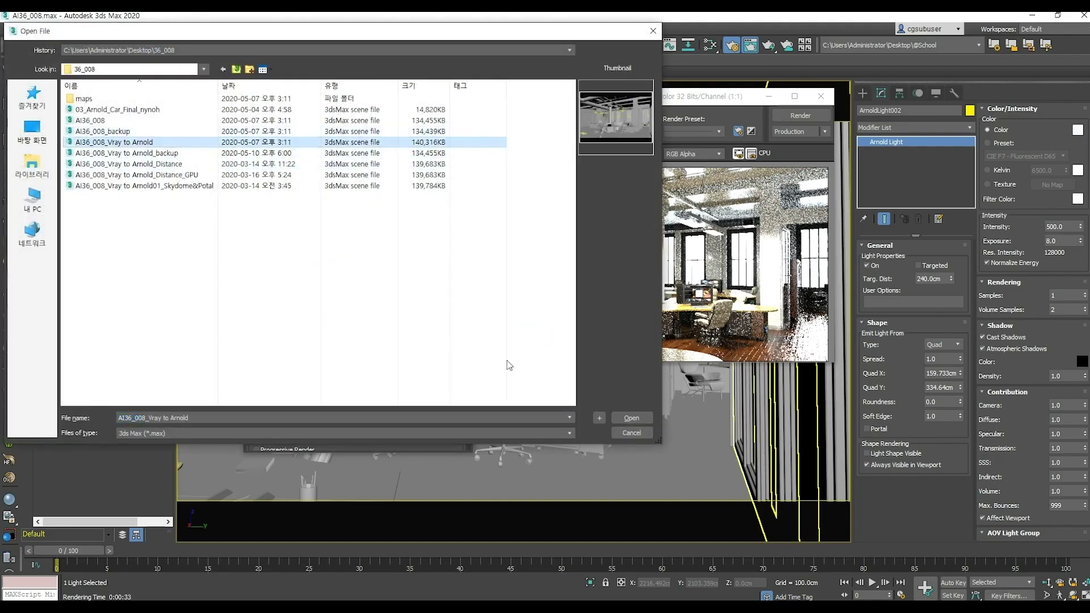
click(615, 415)
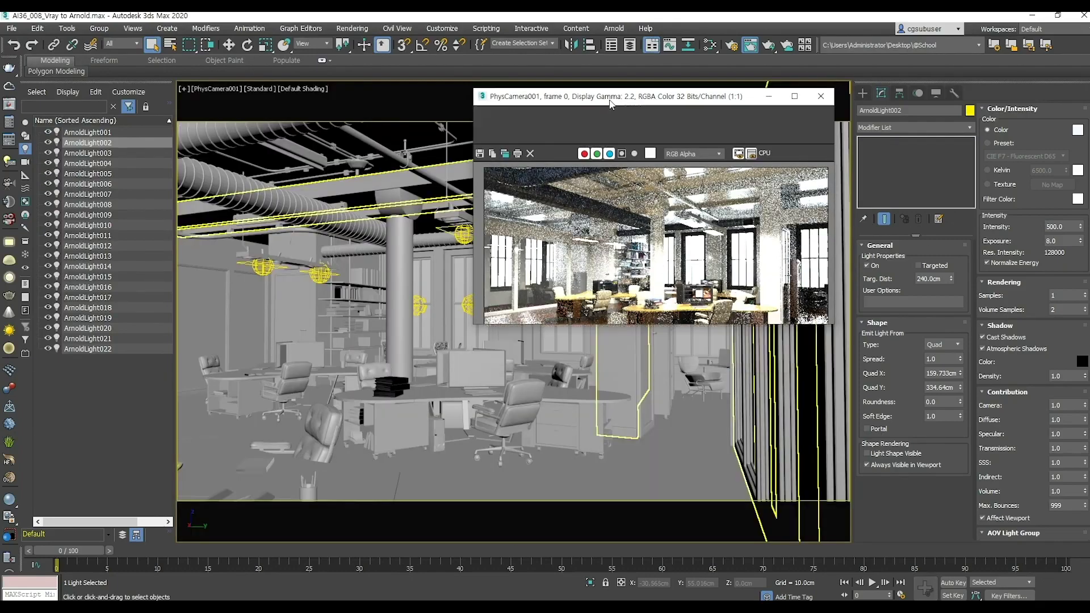
drag(658, 98, 609, 106)
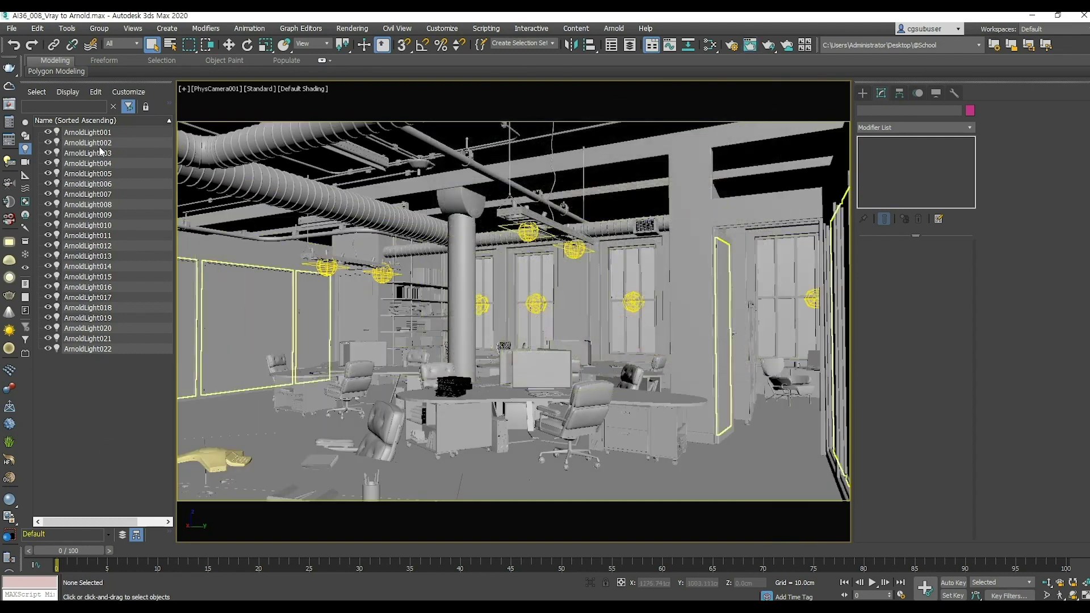
Step: Undock the scene explorer, go through ArnoldLight001 to ArnoldLight022 to examine each light's shape visibility and intensity, and dock the explorer again
click(94, 134)
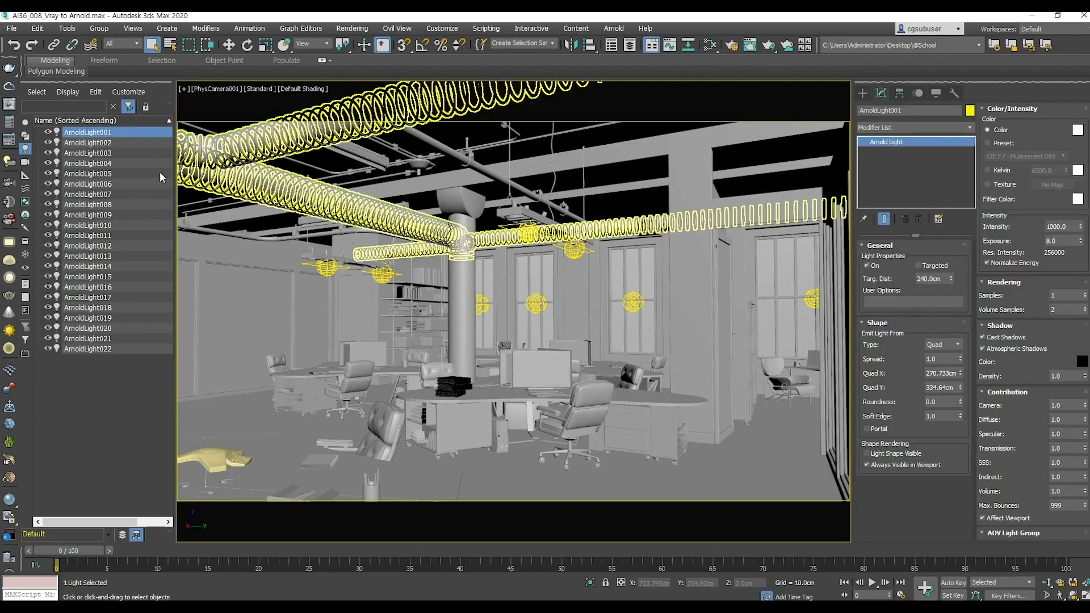
drag(120, 85, 714, 170)
click(716, 234)
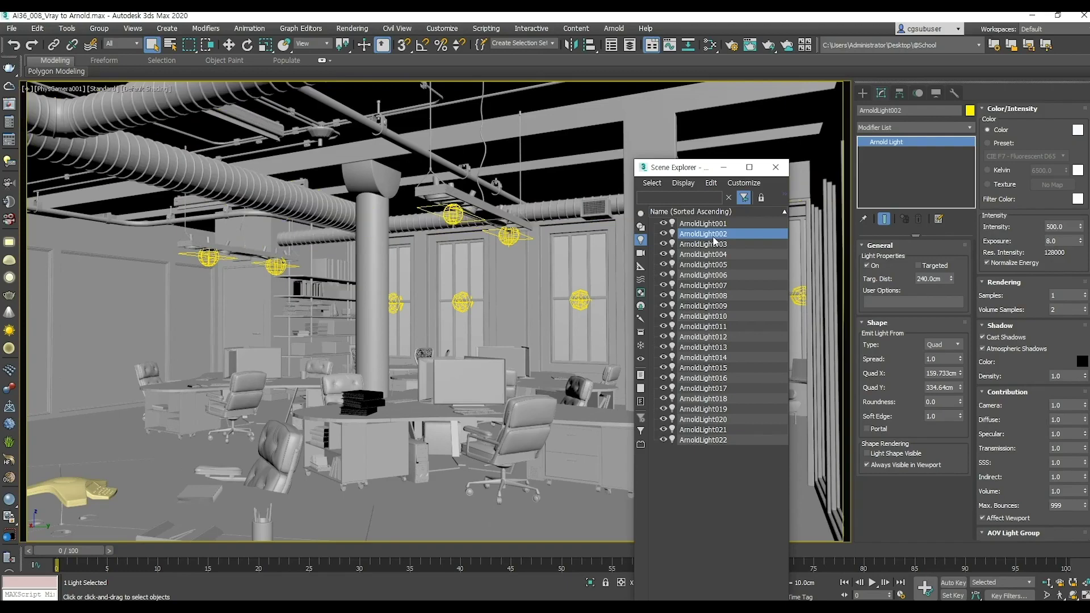
key(Down)
key(Down)
key(Down)
key(Down)
key(Down)
key(Down)
key(Down)
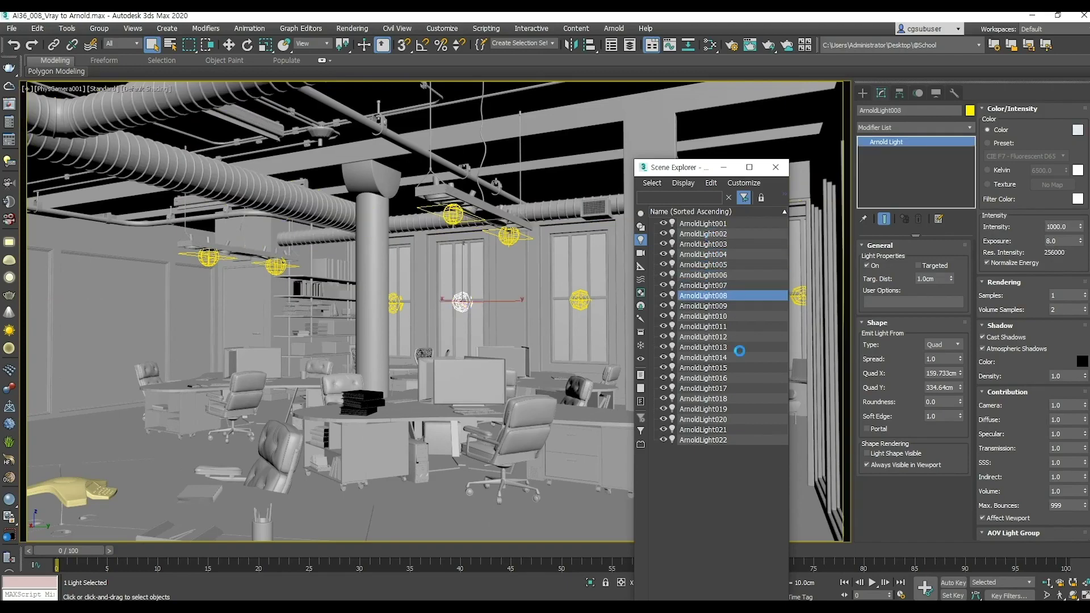
key(Down)
key(Down)
key(Down)
key(Down)
key(Down)
key(Down)
key(Down)
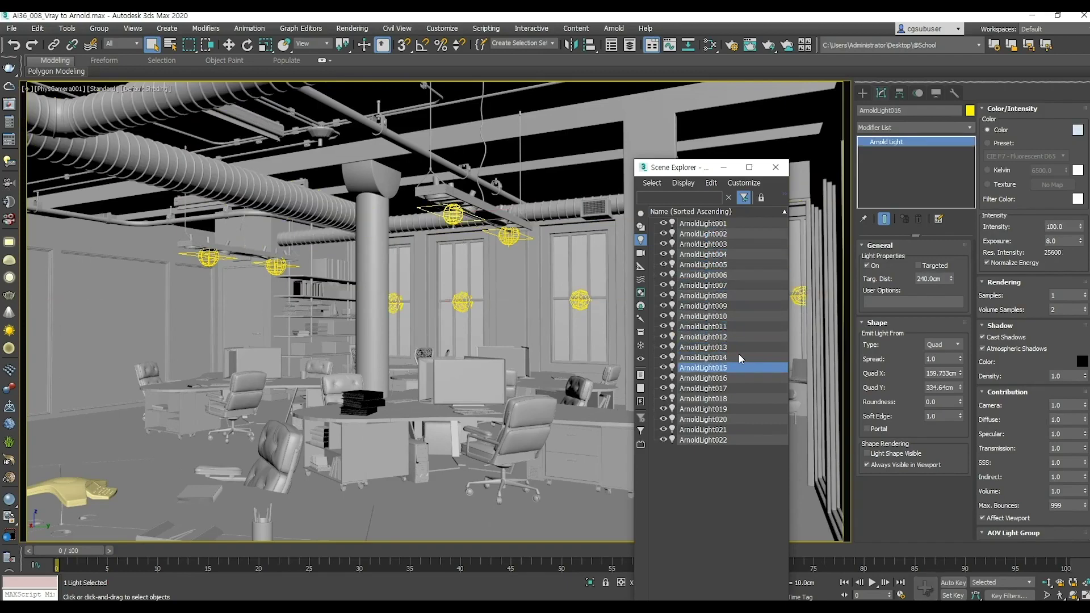
key(Down)
key(Down)
key(Down)
key(Down)
key(Down)
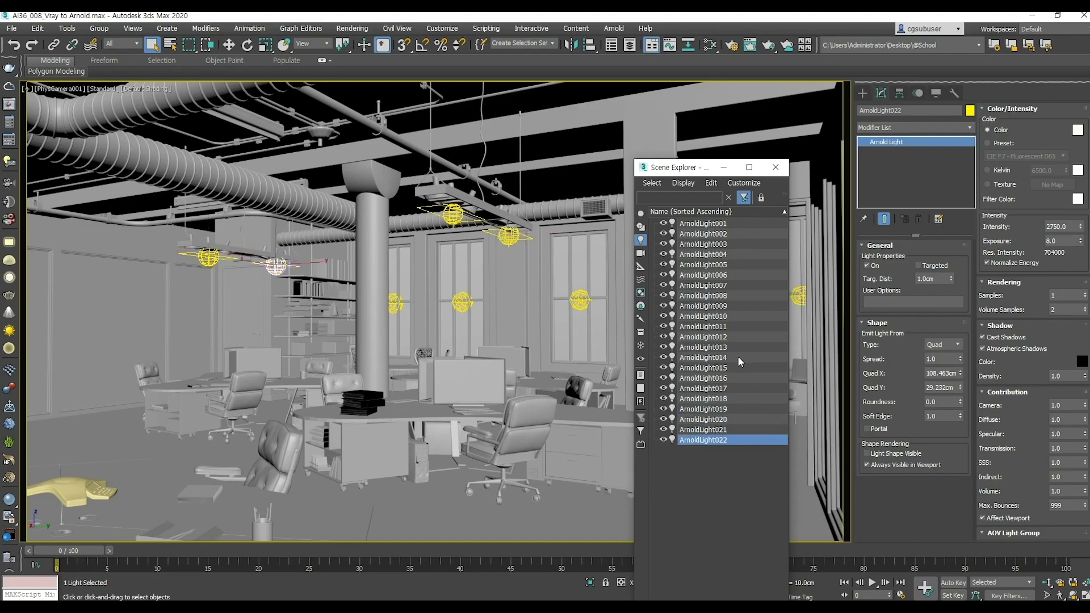
drag(681, 168, 55, 108)
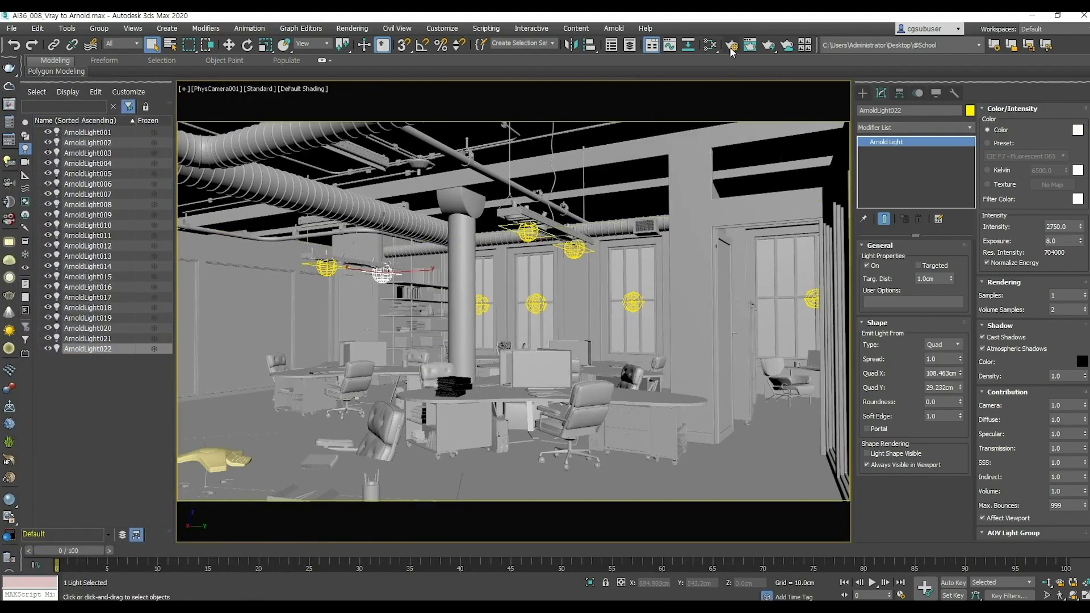
Step: Render PhysCamera001 with Arnold, move the frame window off the render setup and minimize the render setup
click(731, 50)
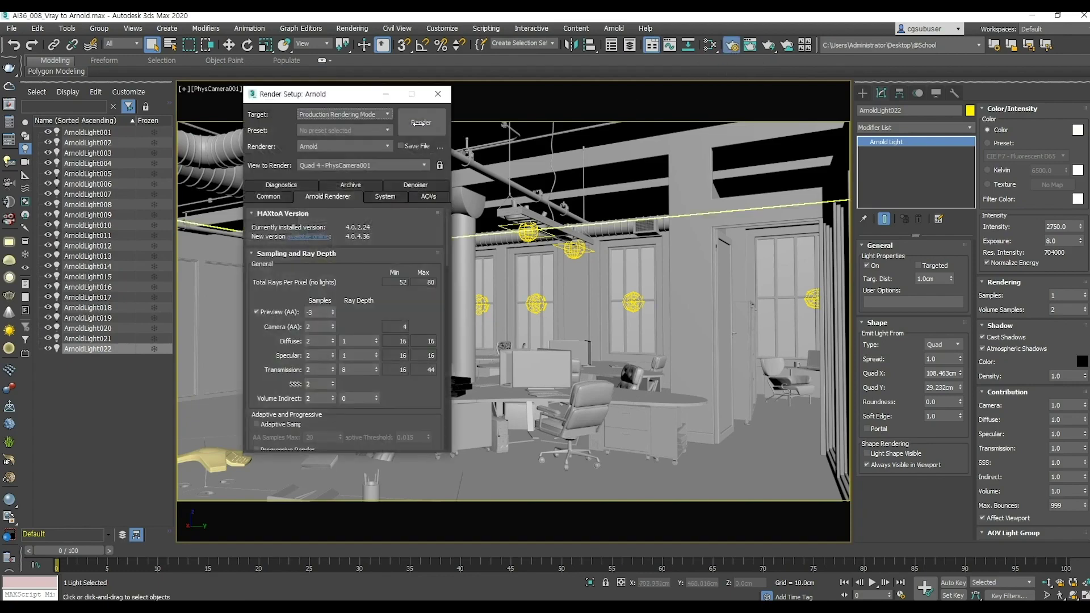
click(423, 124)
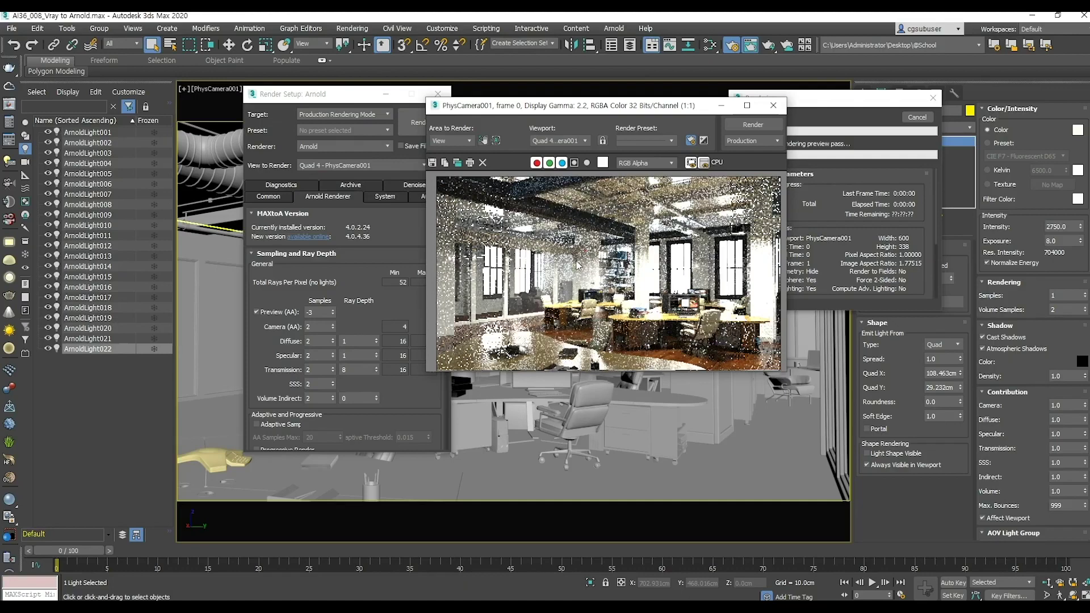
drag(618, 109, 564, 167)
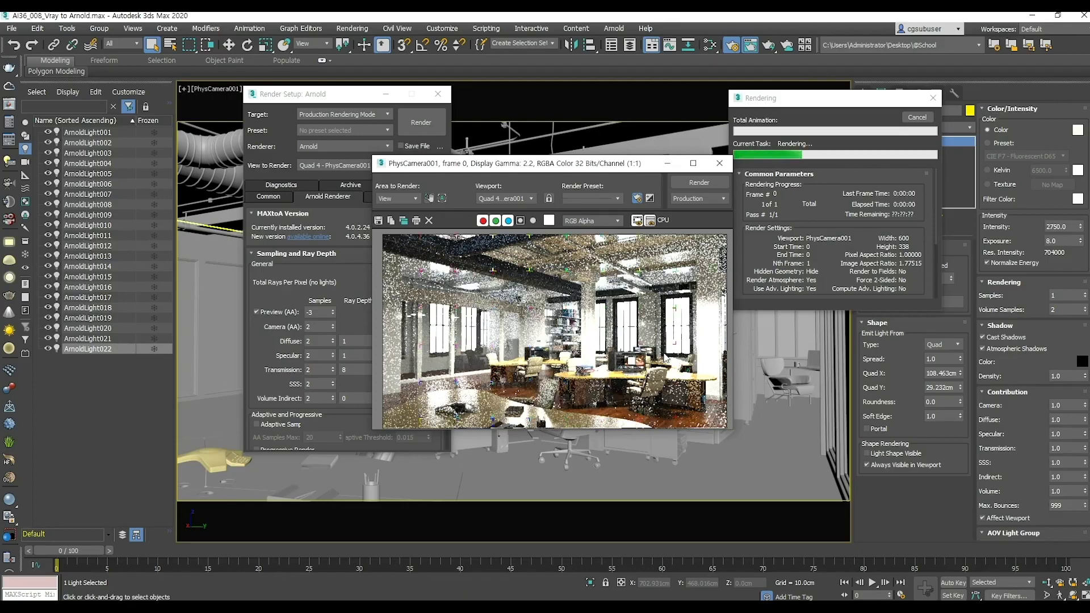
drag(591, 168, 575, 143)
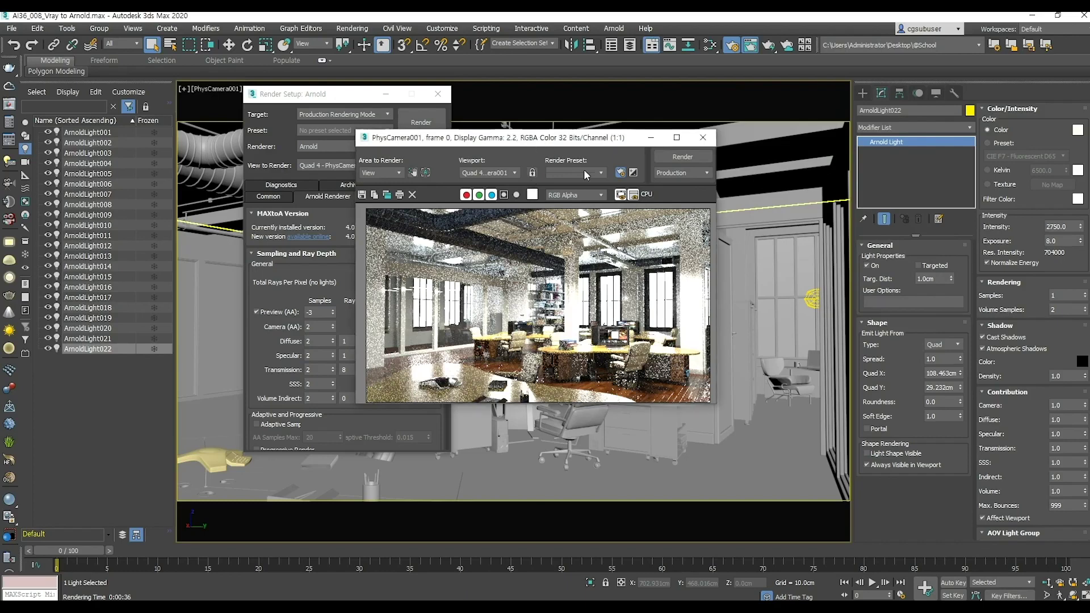
drag(540, 142, 794, 229)
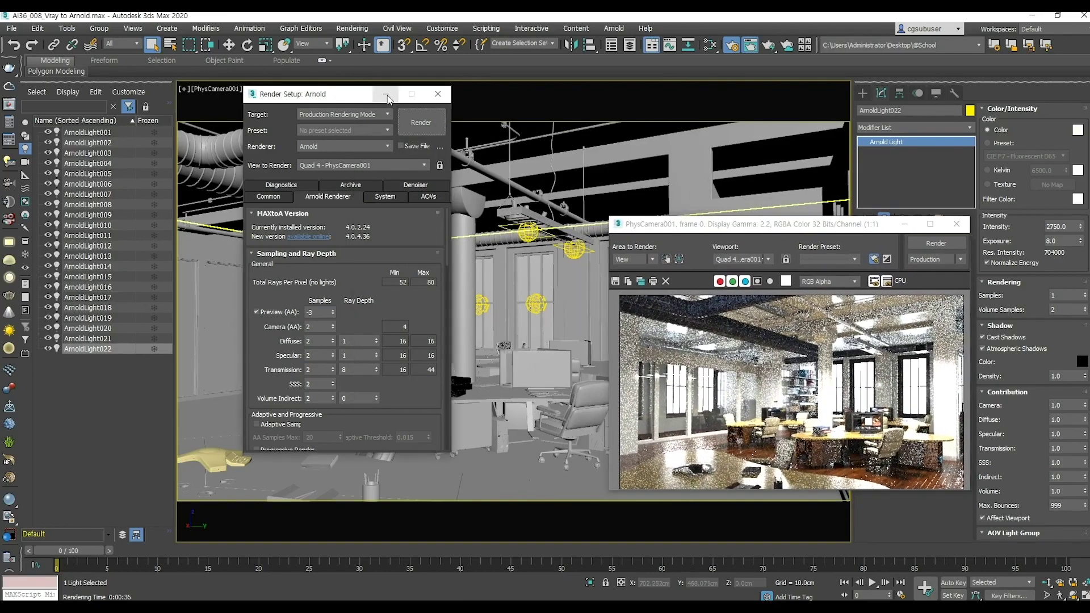
click(386, 94)
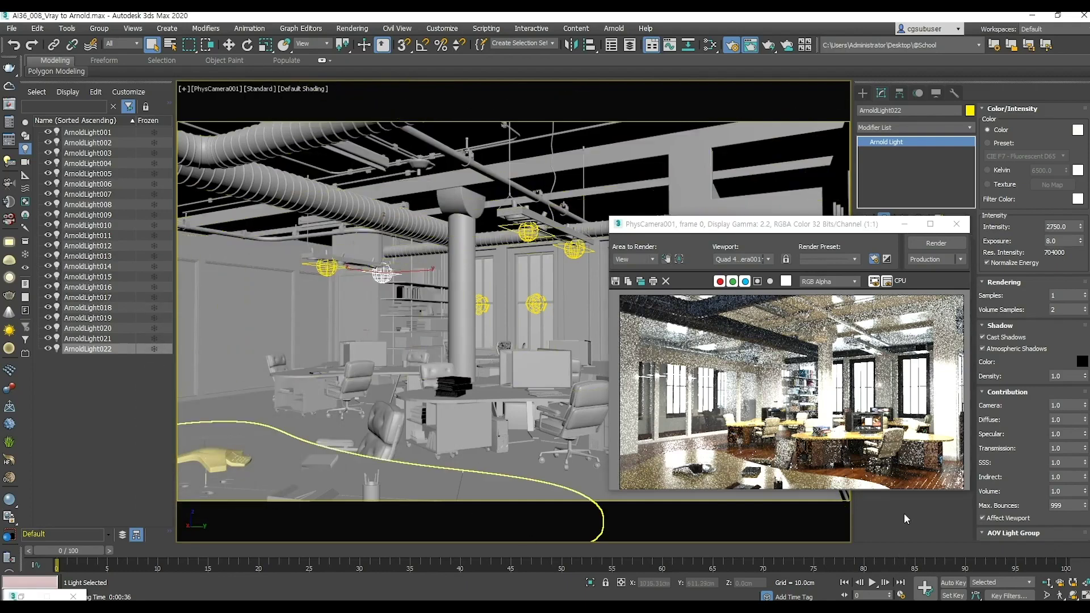
Step: Show the whole scene from the top, select the large background ring around the office and examine it from an orbited view
key(t)
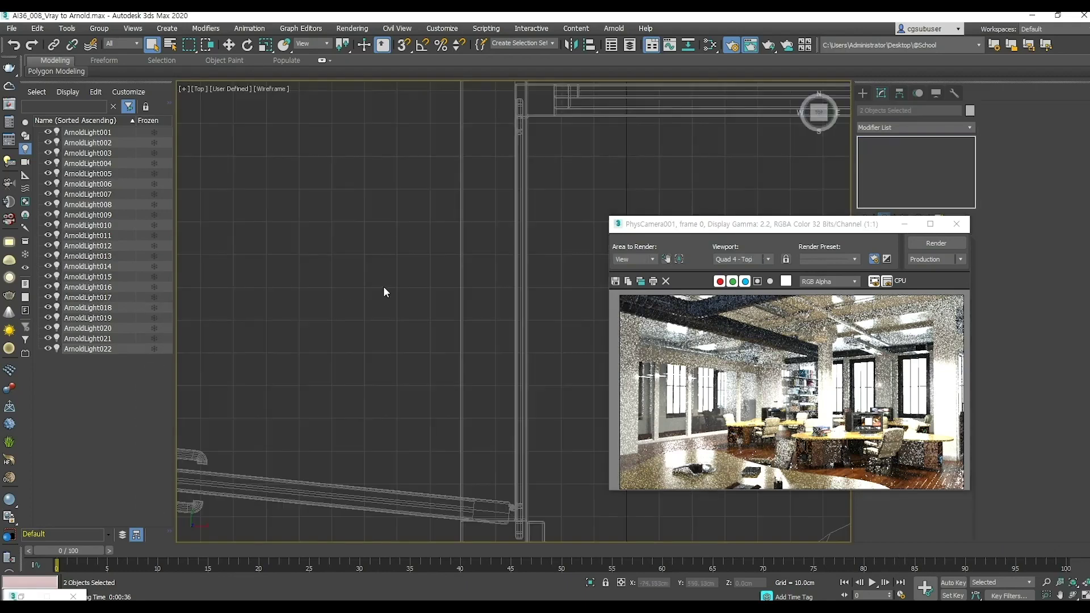
key(z)
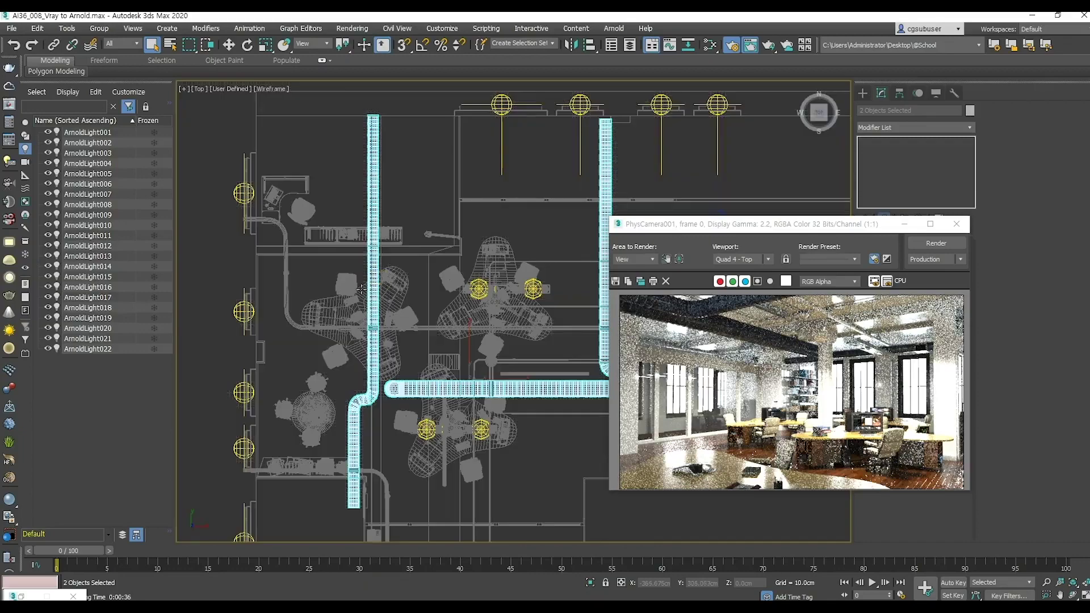
key(shift+ctrl+z)
click(365, 338)
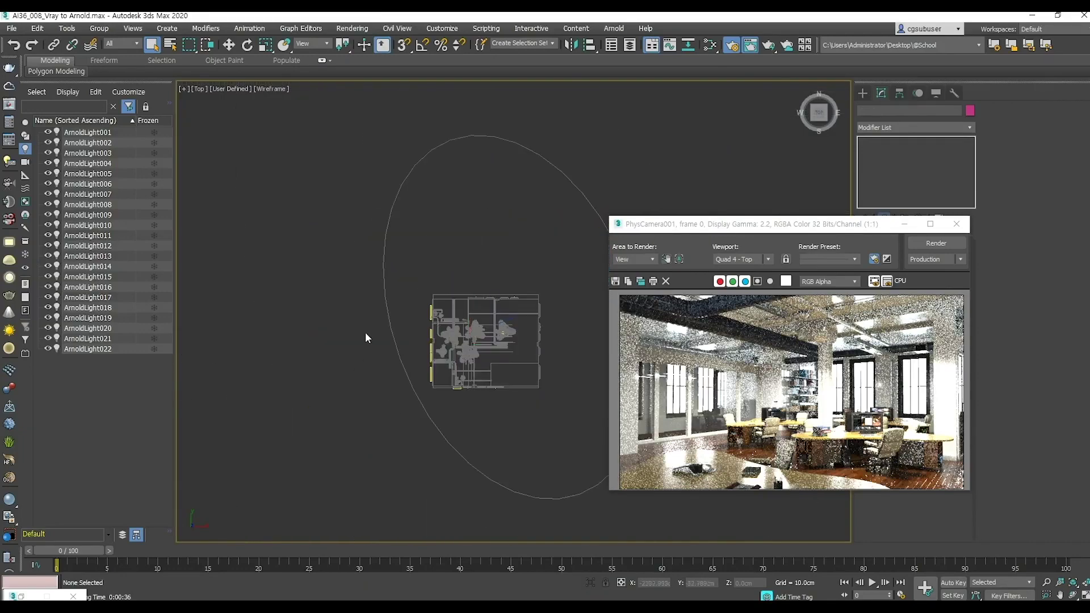
click(386, 297)
alt+middle_drag(396, 301, 372, 232)
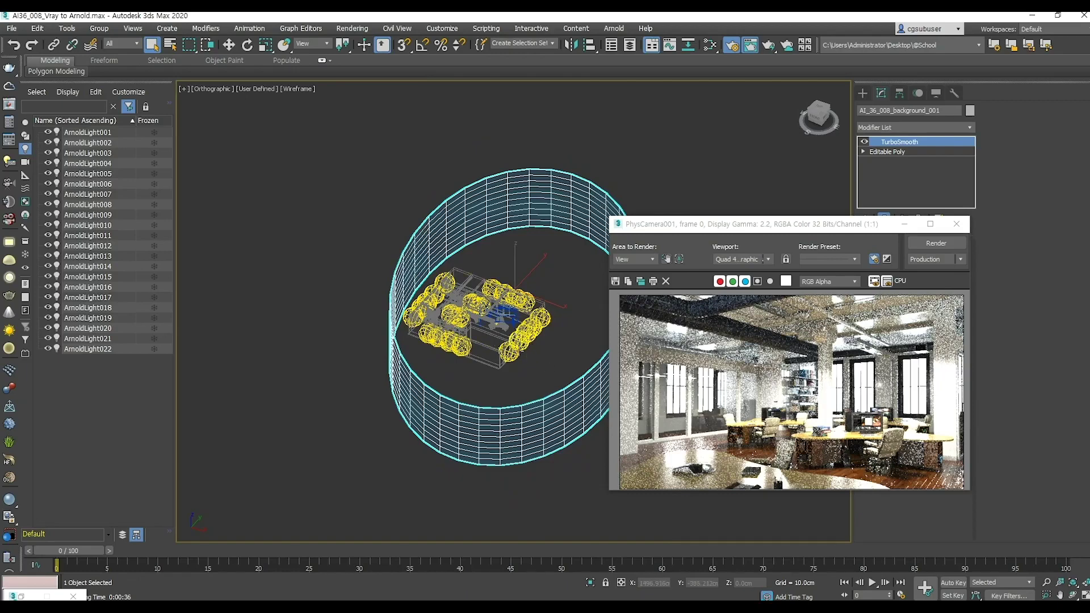
Step: Return to a top view framing the office and background ring, deselect everything and move the rendered frame window clear of the plan
key(t)
scroll(457, 349, down, 5)
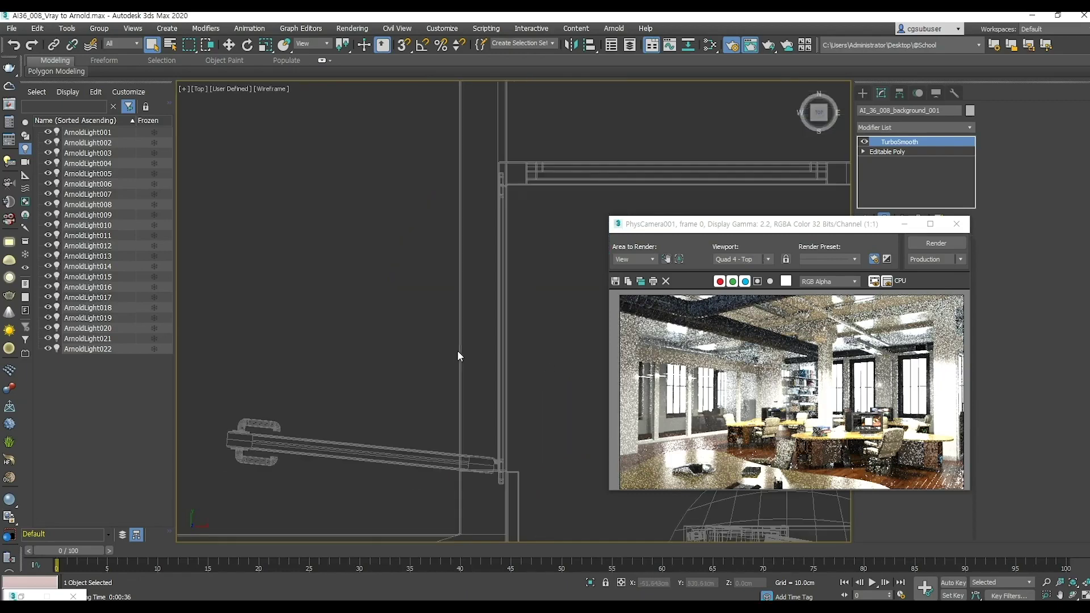
scroll(456, 351, down, 5)
scroll(457, 351, up, 2)
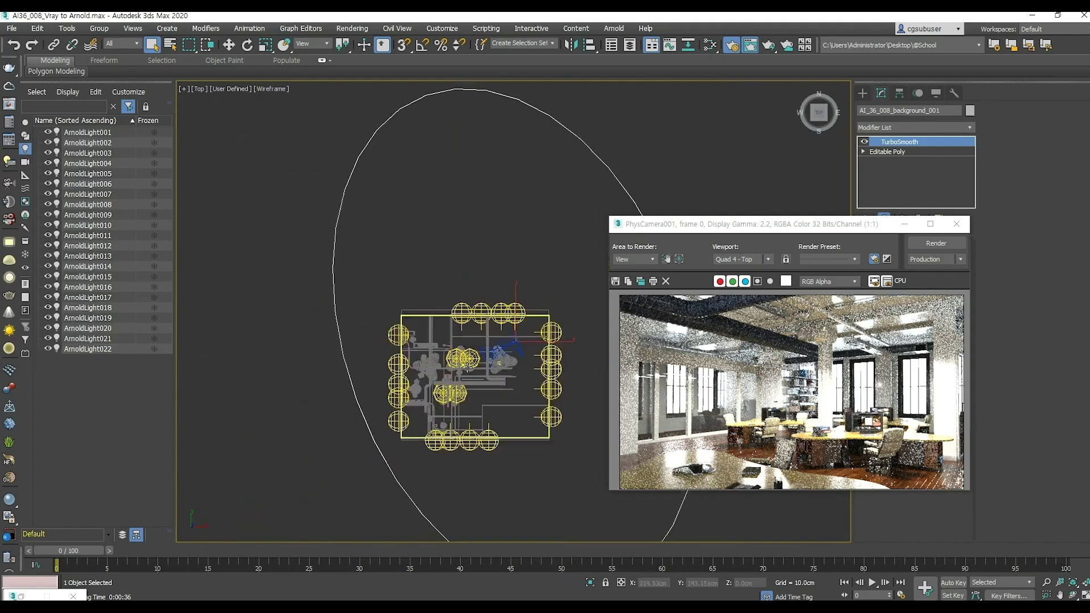
middle_drag(528, 503, 475, 448)
click(475, 448)
drag(724, 228, 833, 282)
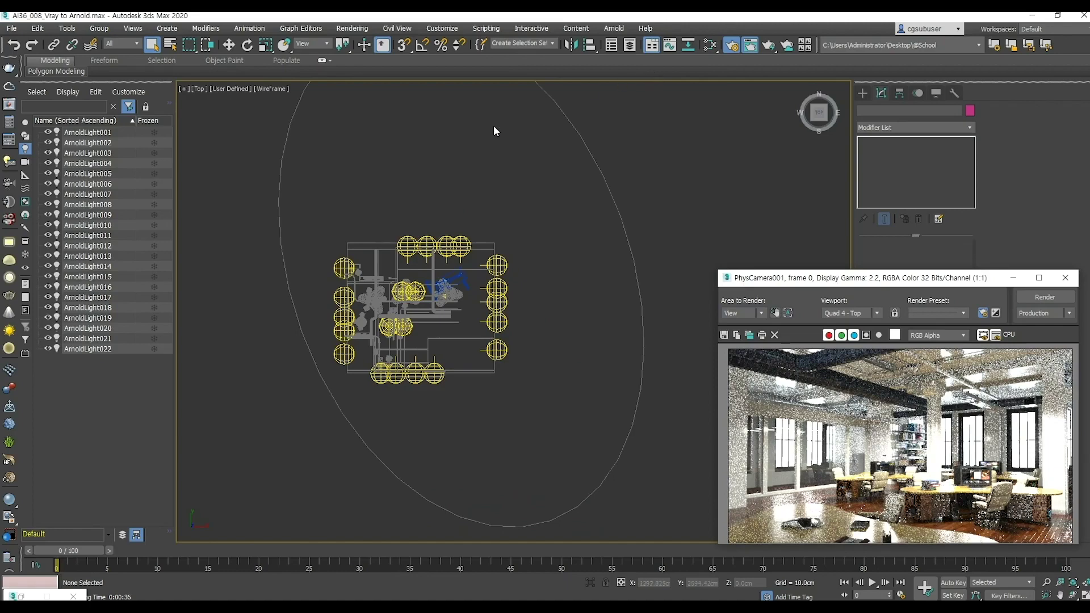
Step: Create a targeted Arnold Distant light at the ring's left edge, aimed across the office to the right edge, with about 4731 cm target distance
click(863, 93)
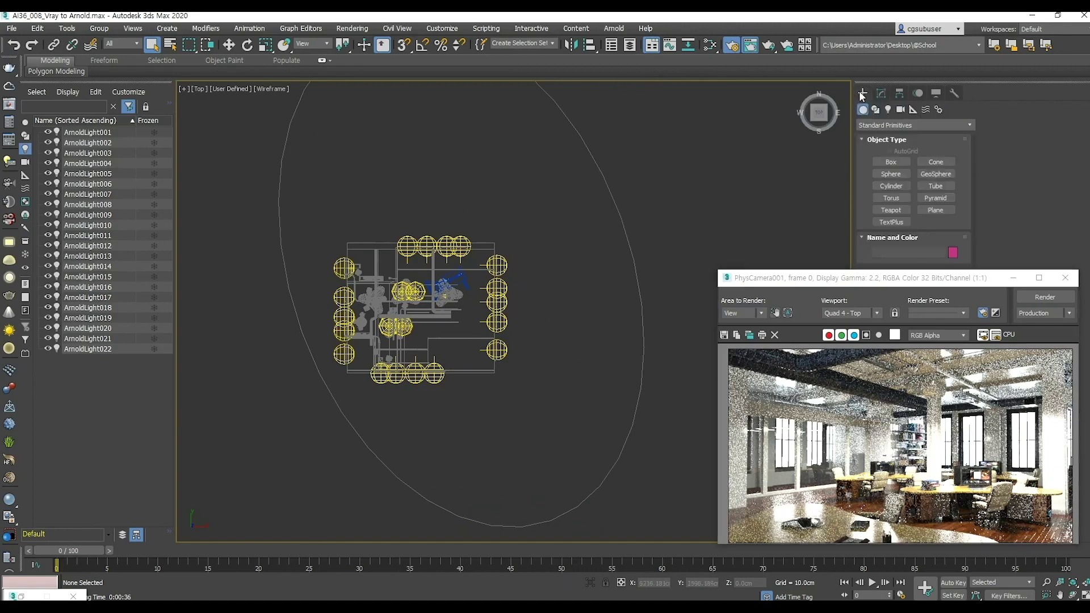
click(1065, 278)
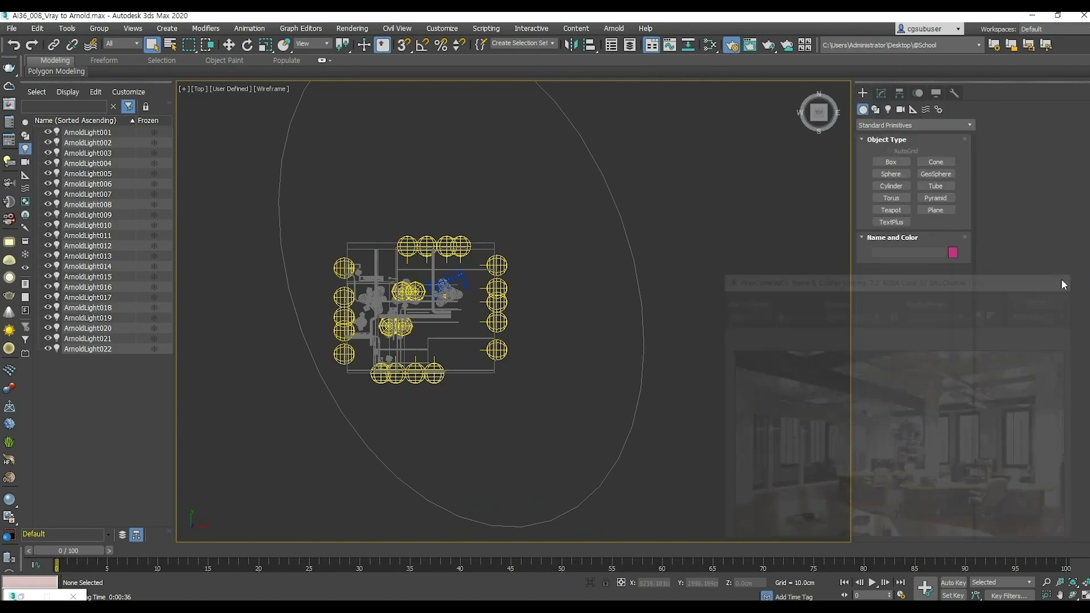
click(888, 110)
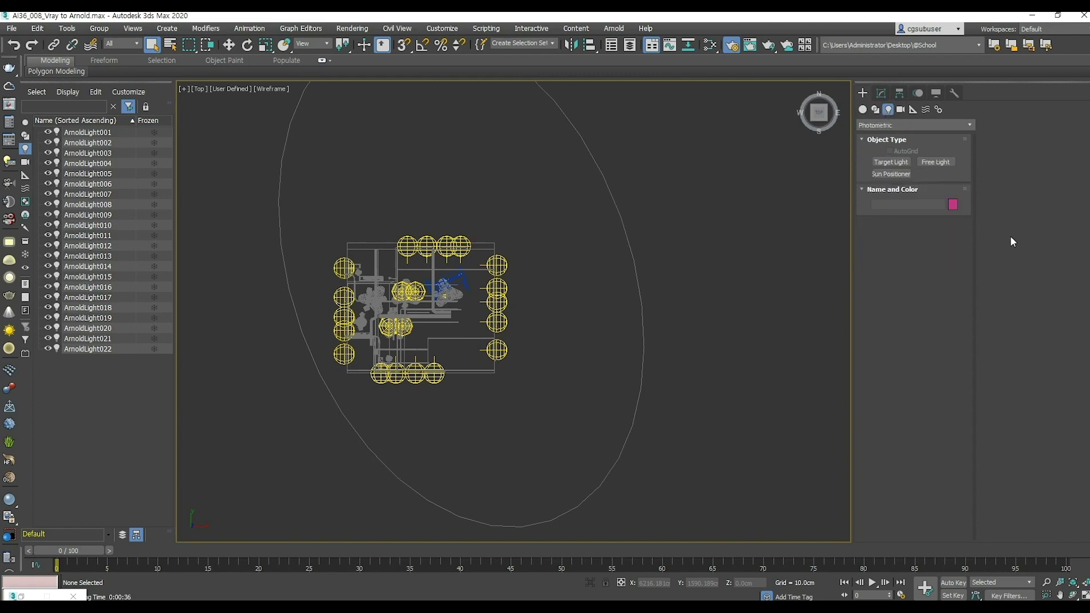
click(892, 127)
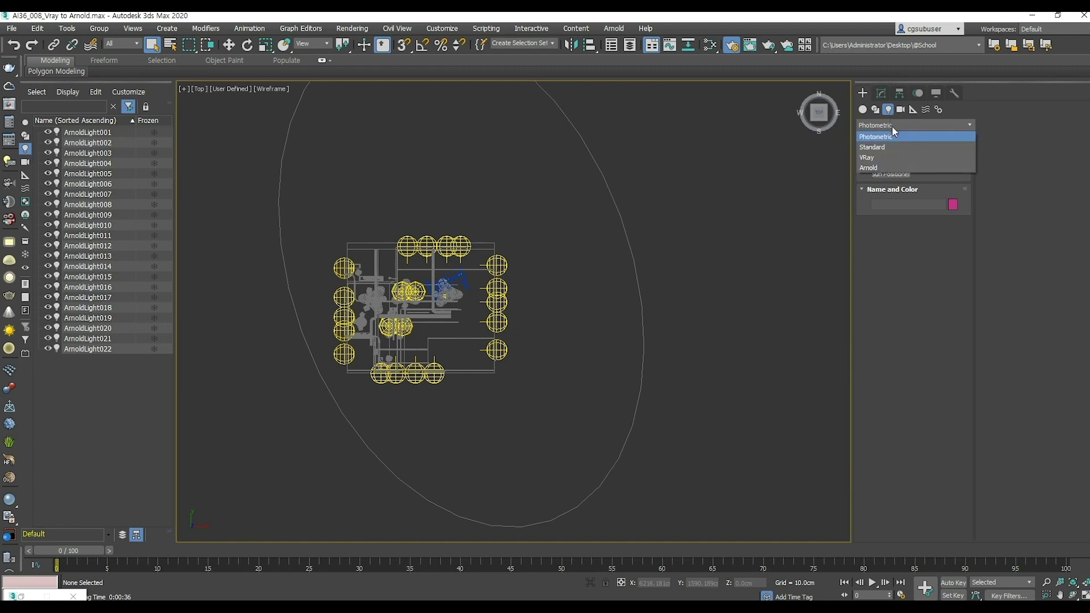
click(876, 166)
click(894, 163)
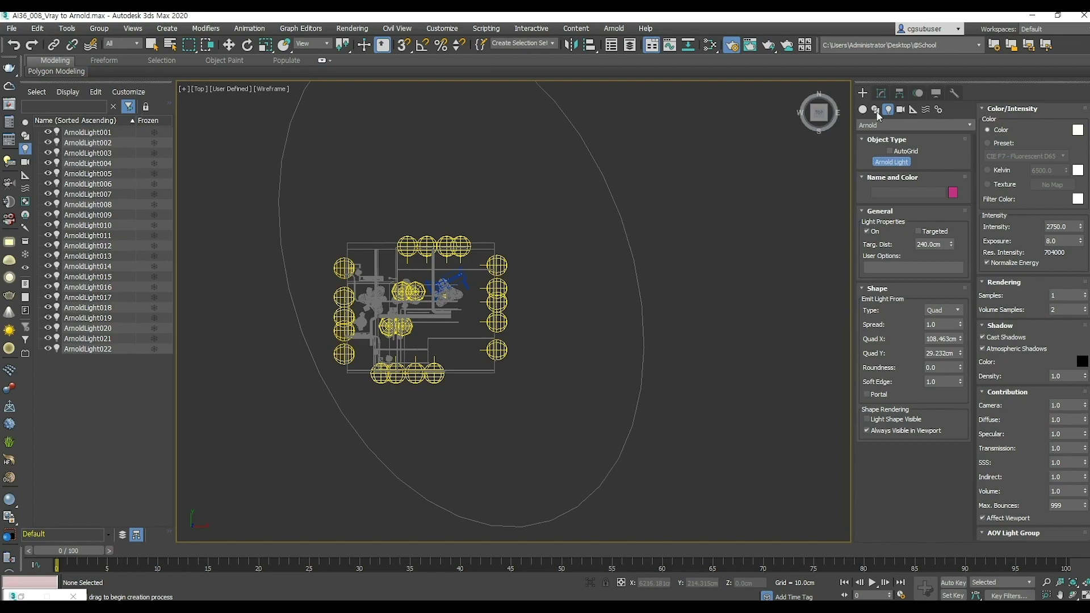
click(958, 310)
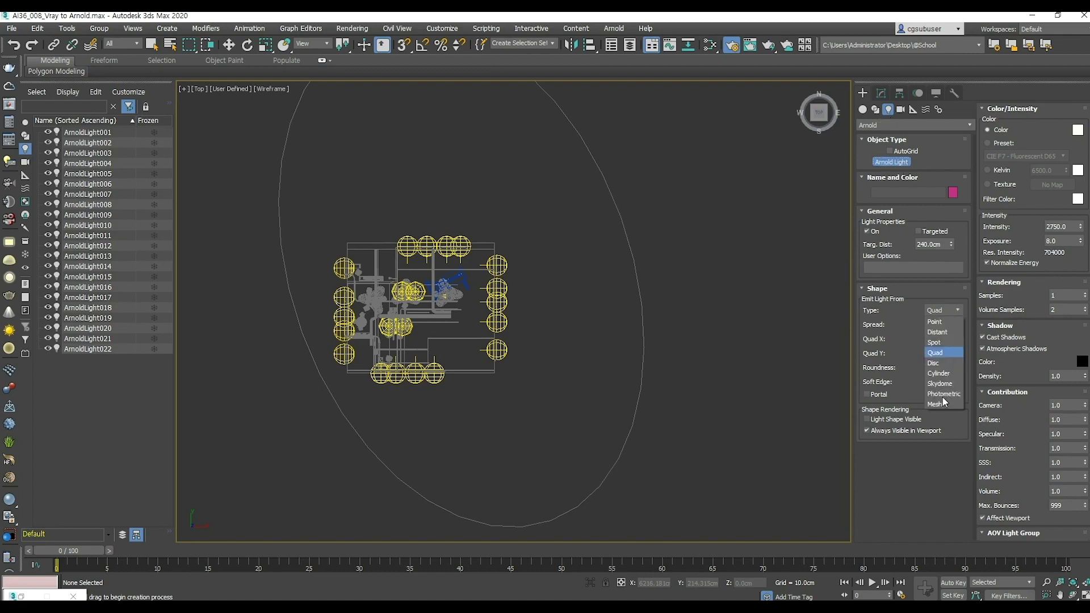
click(941, 331)
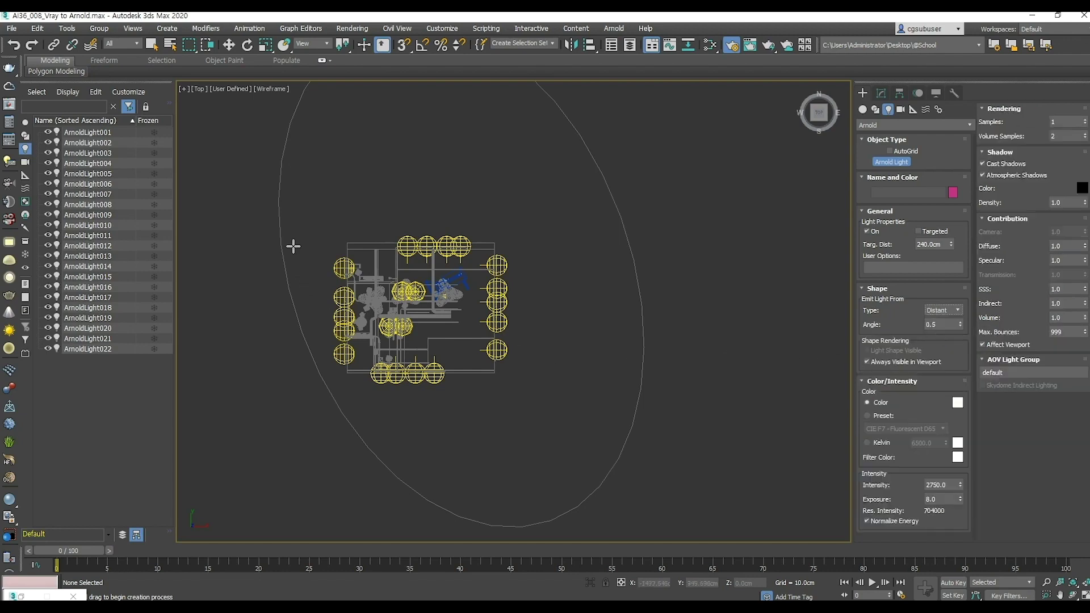
drag(299, 267, 633, 348)
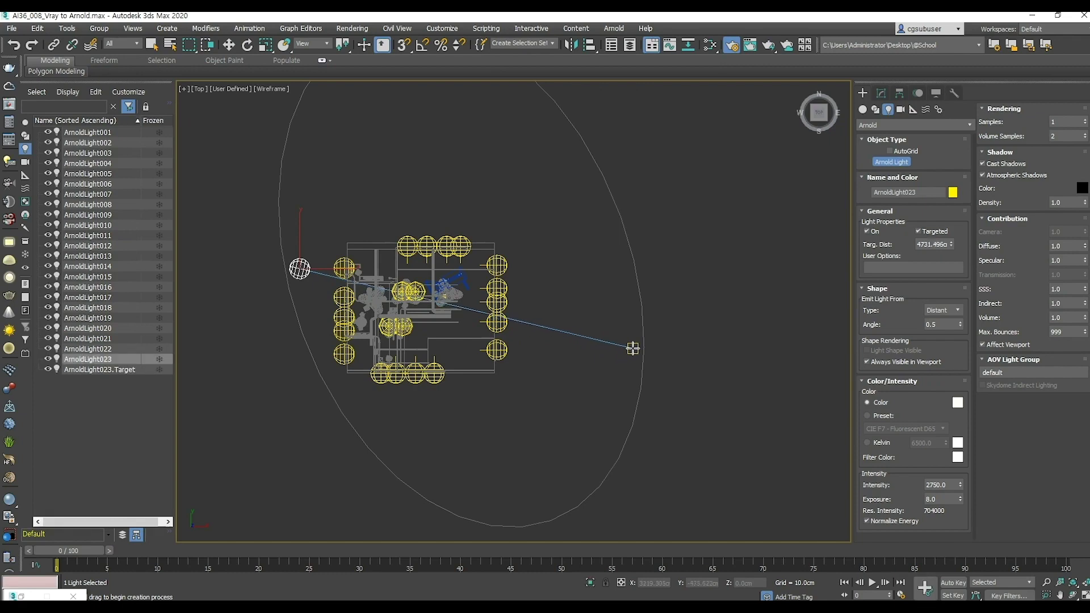
Step: In the front view, raise the new distant light to about 2064 cm and lower its target to about -1708 cm
click(231, 47)
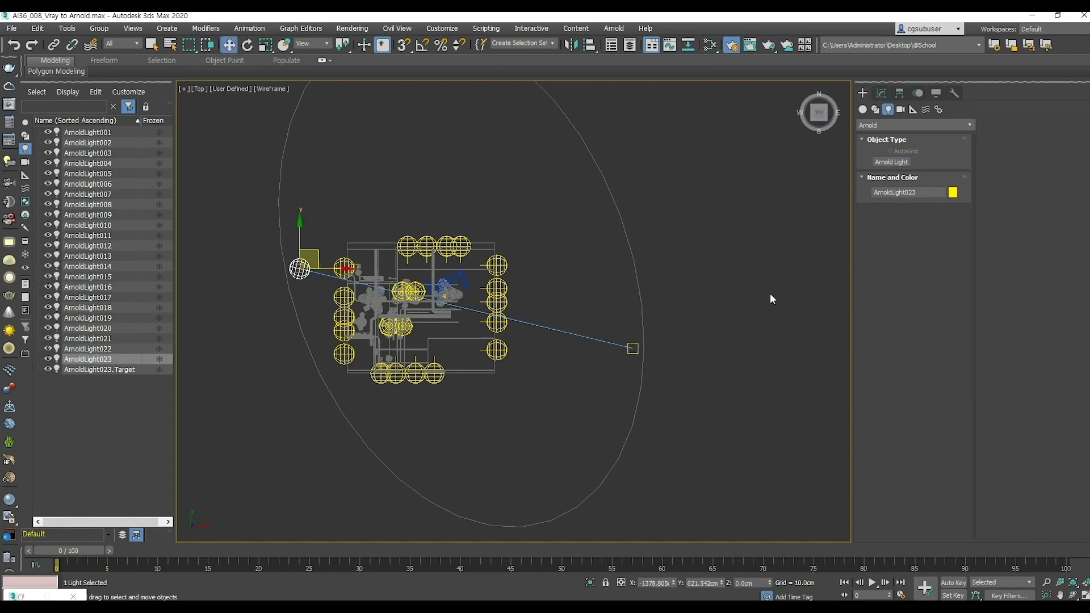
key(f)
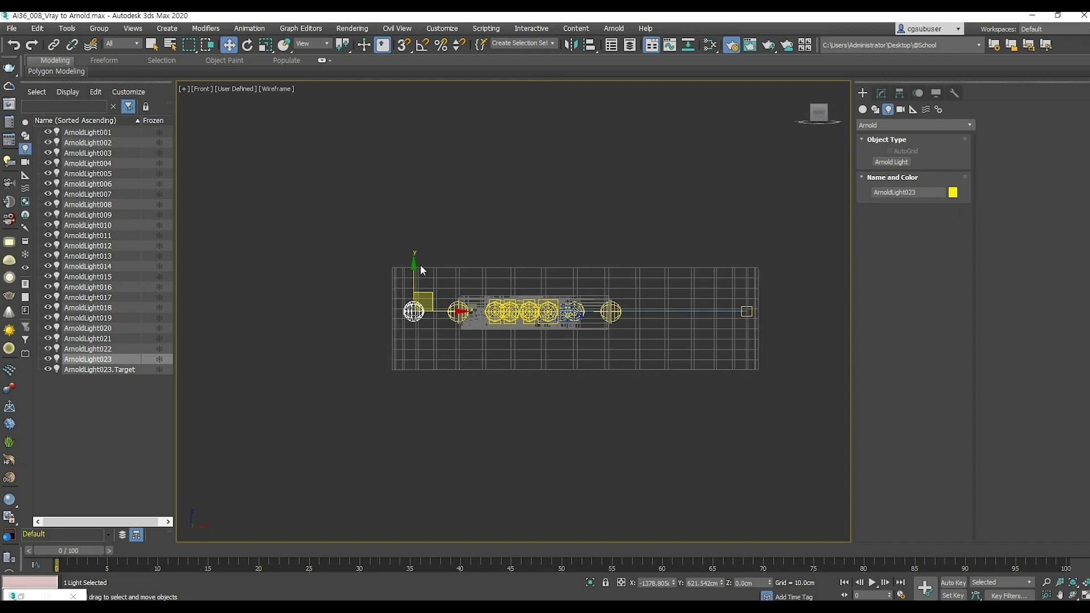
drag(414, 262, 429, 114)
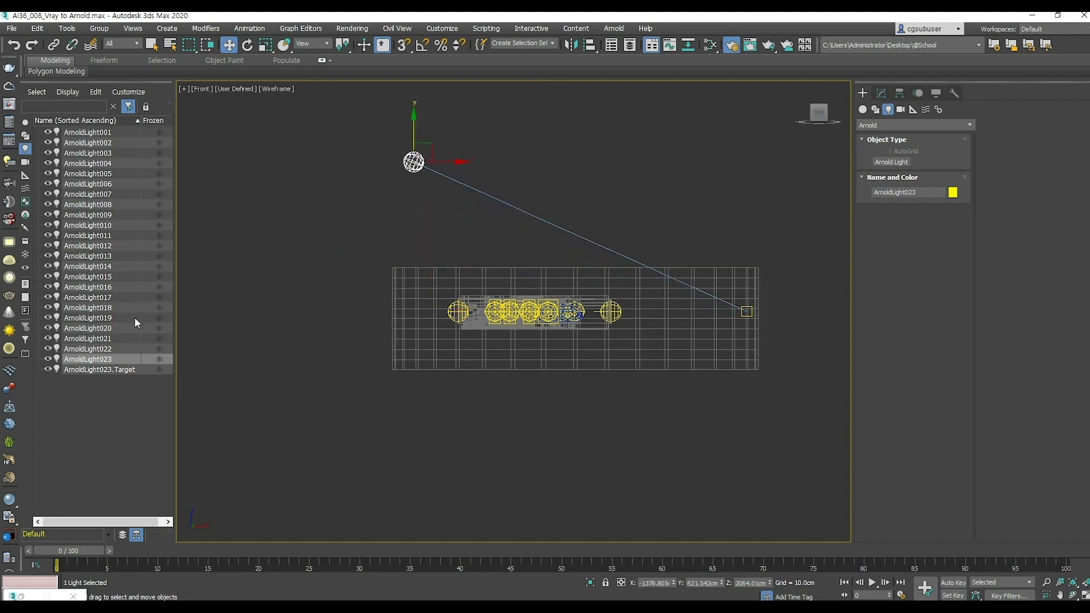
click(120, 369)
drag(742, 271, 742, 395)
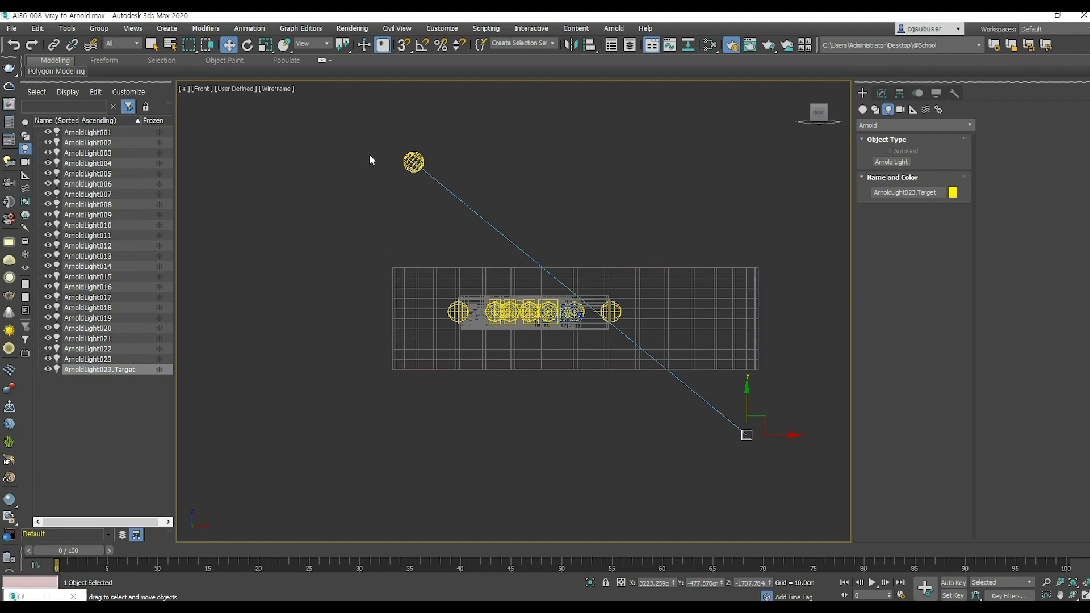
Step: Set the new distant light's intensity to 1.0 and its exposure to 1.0
click(419, 156)
click(414, 162)
click(880, 92)
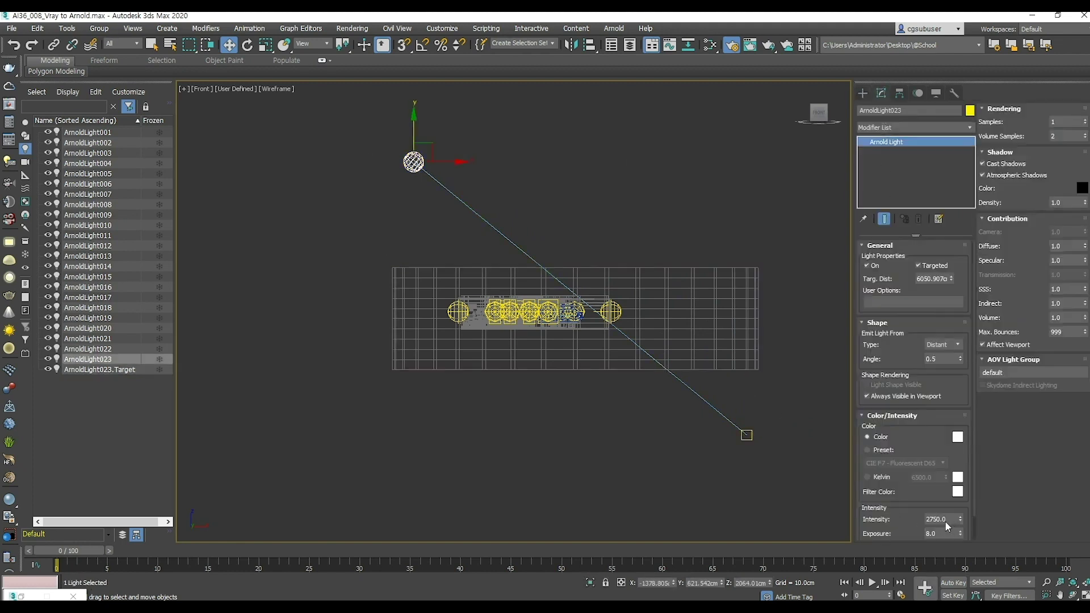
double_click(939, 518)
key(Return)
click(656, 465)
click(414, 162)
Step: Switch to the PhysCamera001 view, open the Arnold render setup and check its environment settings
key(c)
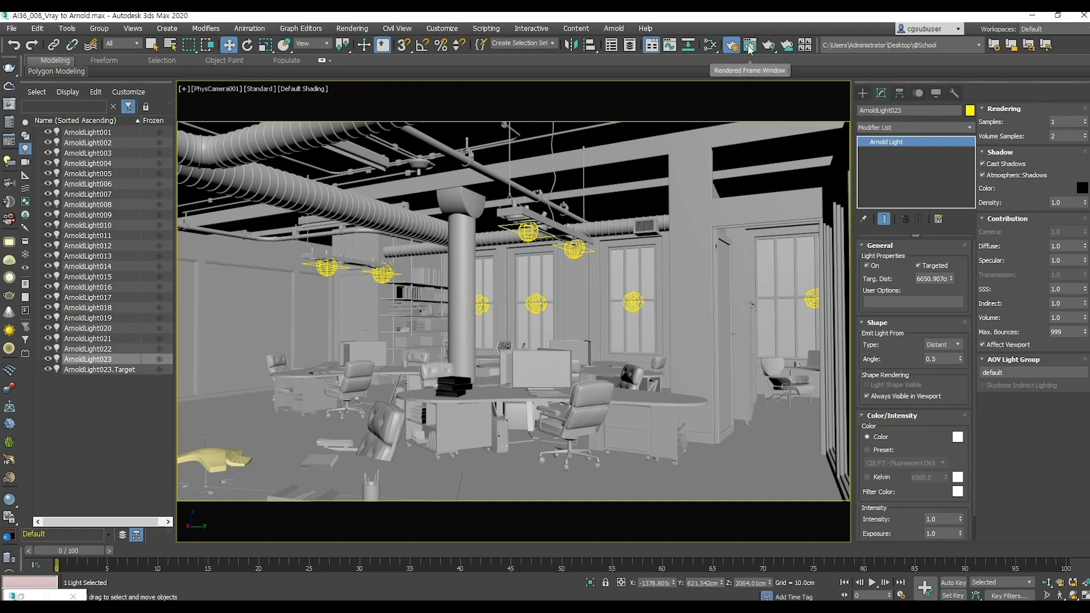
click(730, 47)
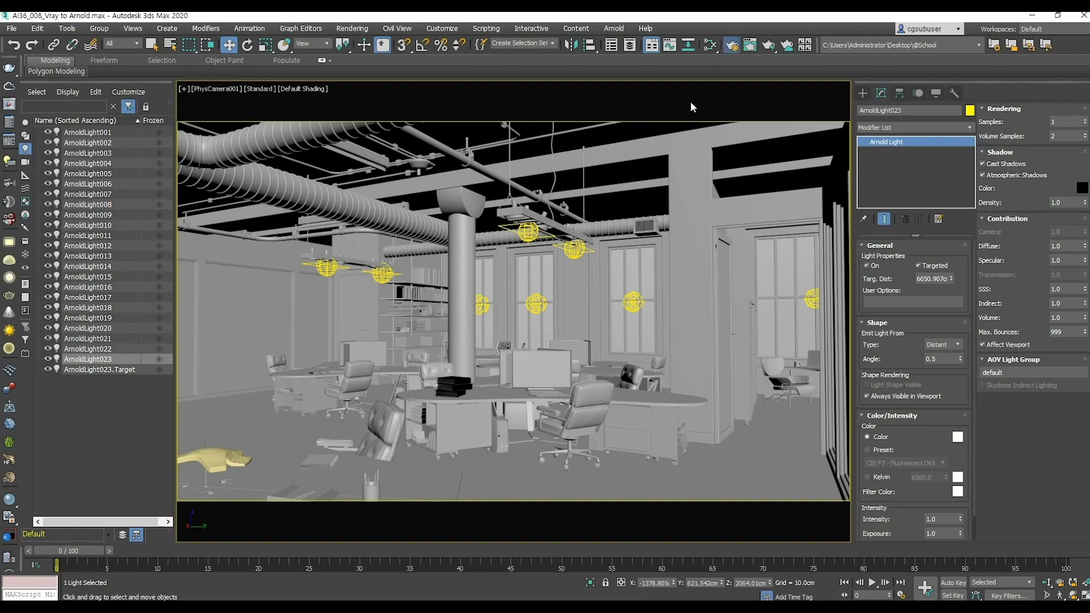
drag(324, 101, 591, 102)
drag(676, 402, 654, 199)
scroll(654, 199, down, 6)
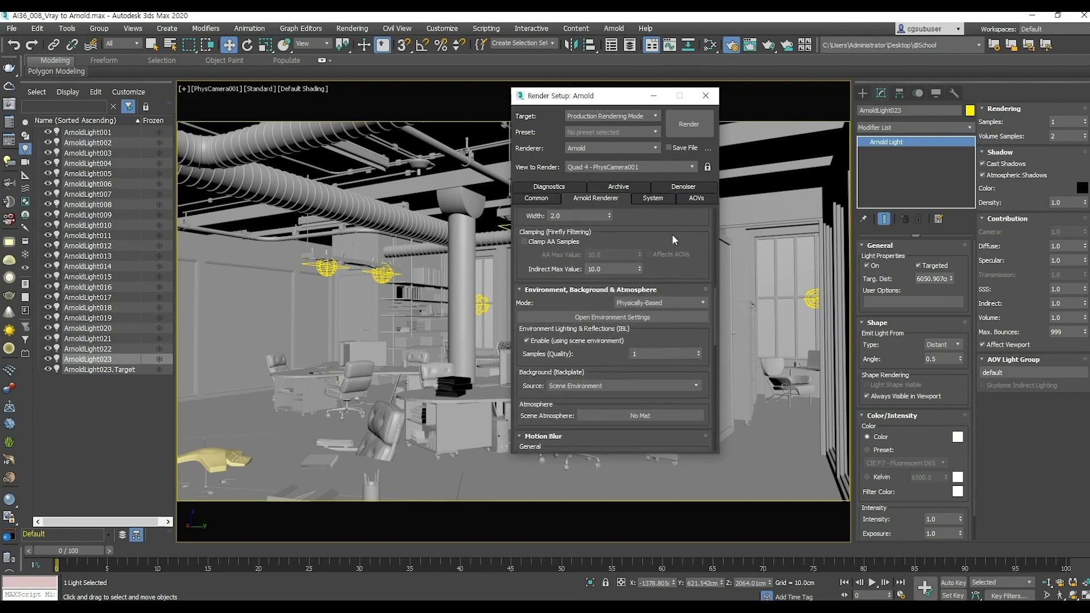
scroll(681, 238, down, 2)
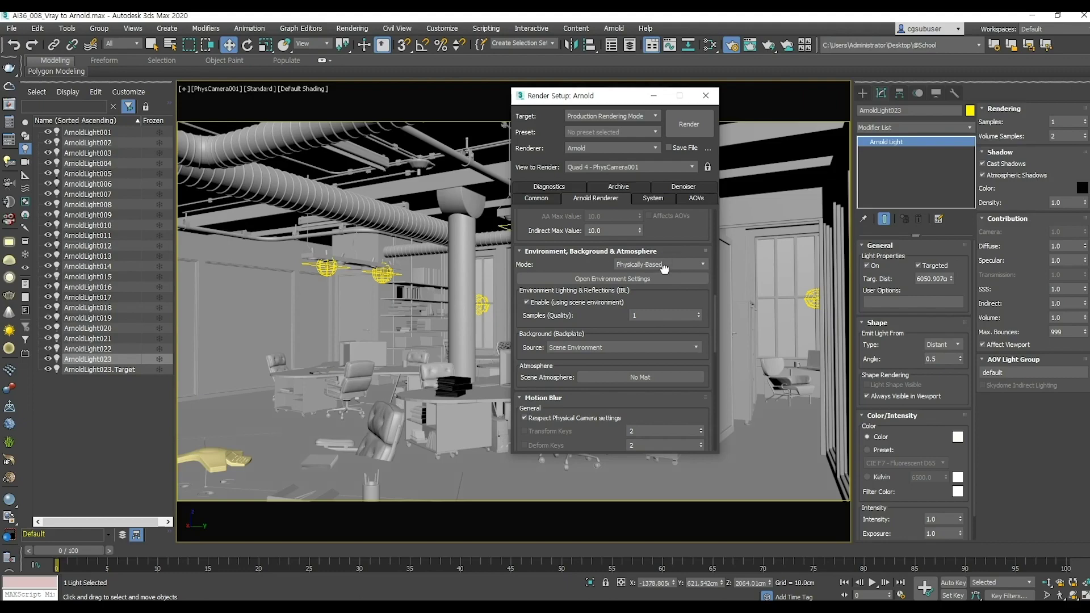
click(619, 278)
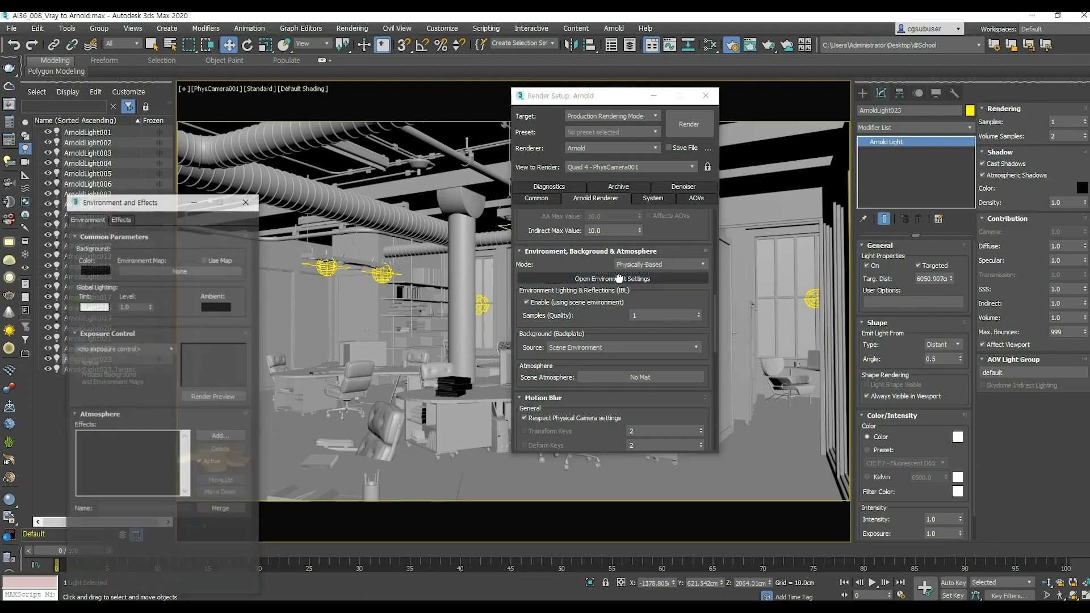
drag(164, 206, 407, 116)
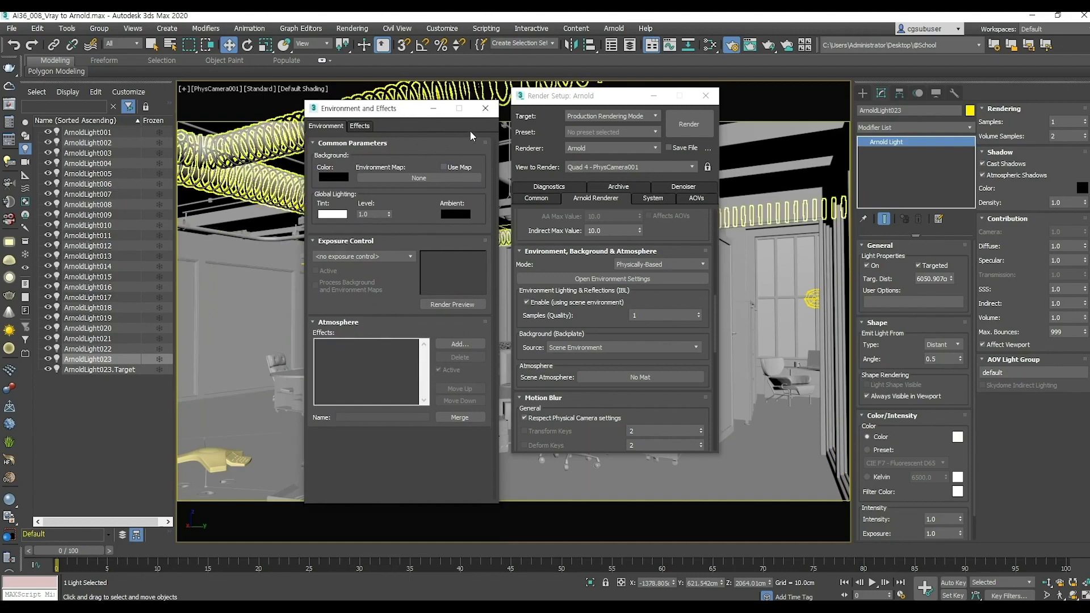
click(486, 109)
Step: Set the environment's exposure control to Physical Camera Exposure Control and render its preview
click(352, 29)
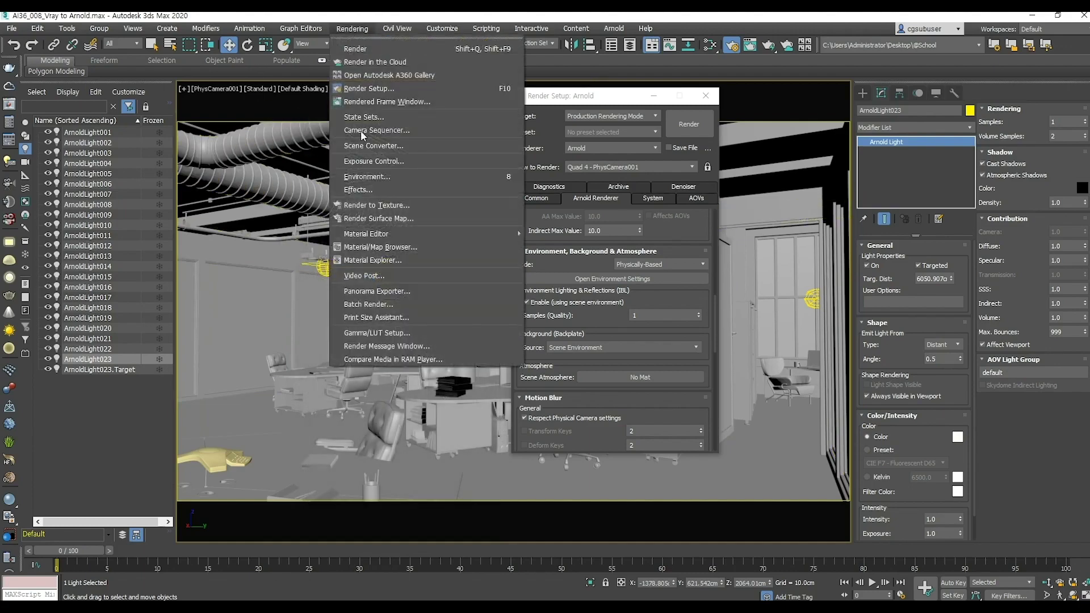
click(383, 176)
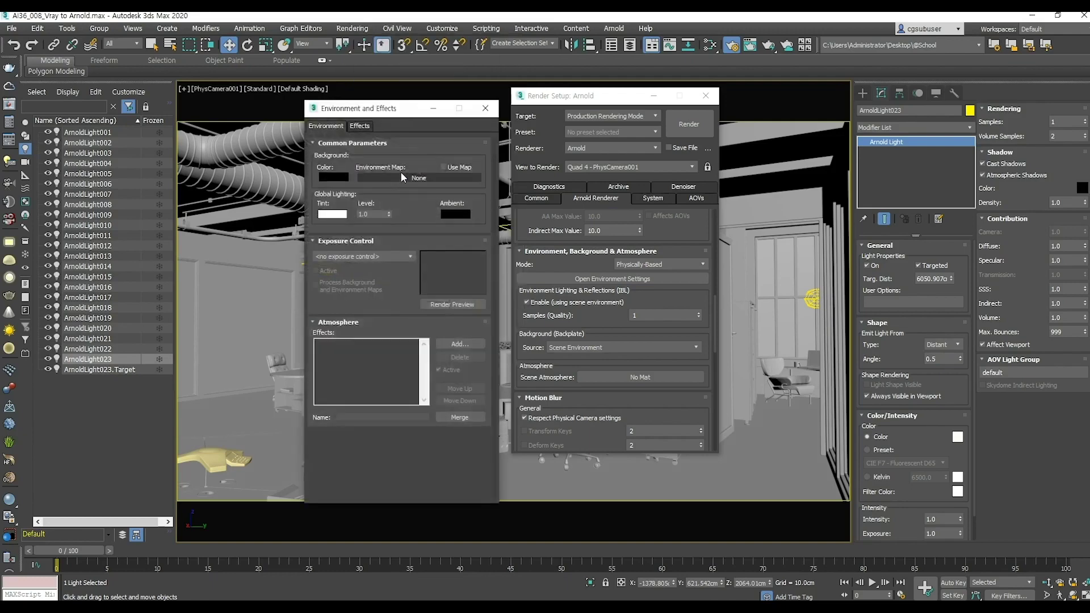
drag(389, 116, 396, 92)
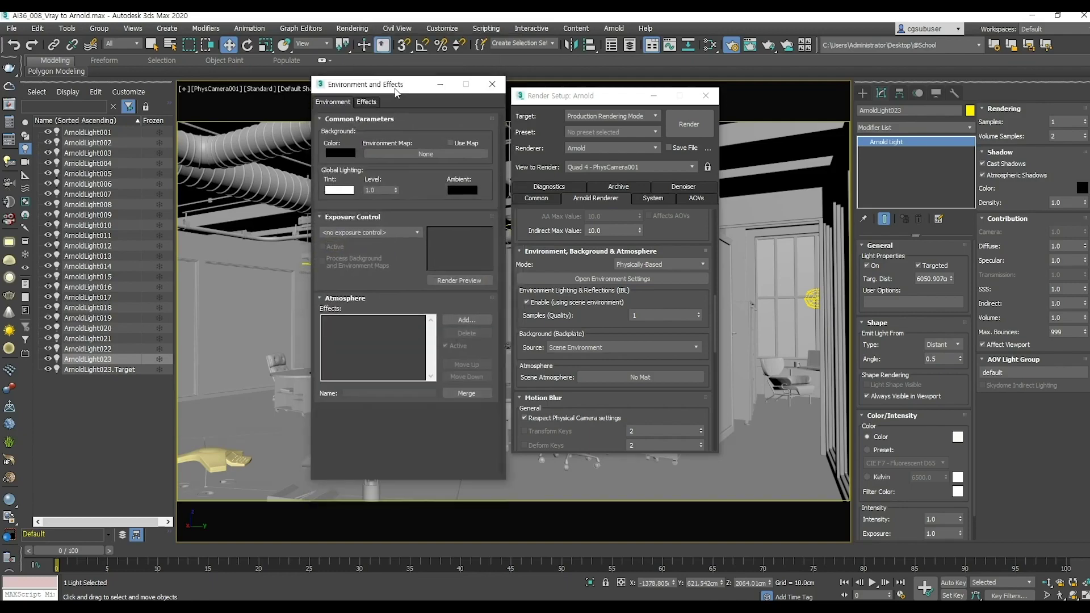
click(408, 233)
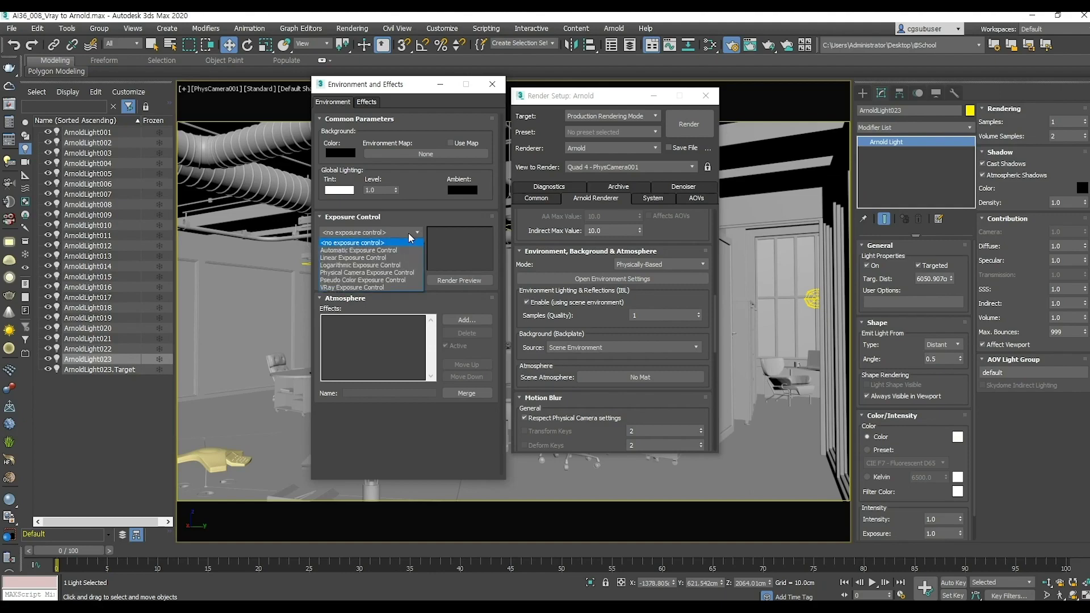
click(396, 272)
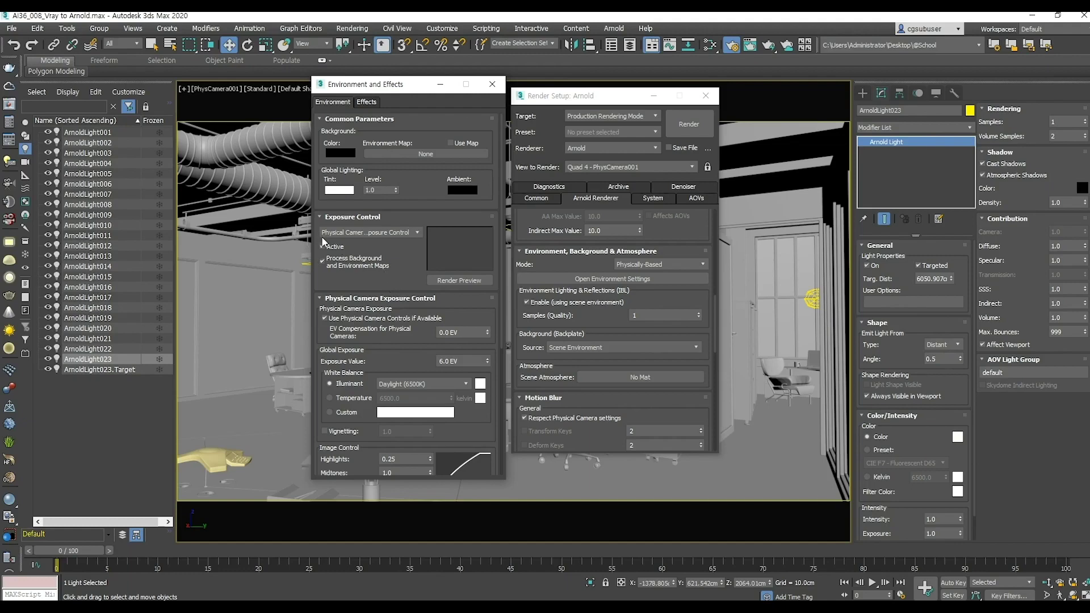
click(406, 233)
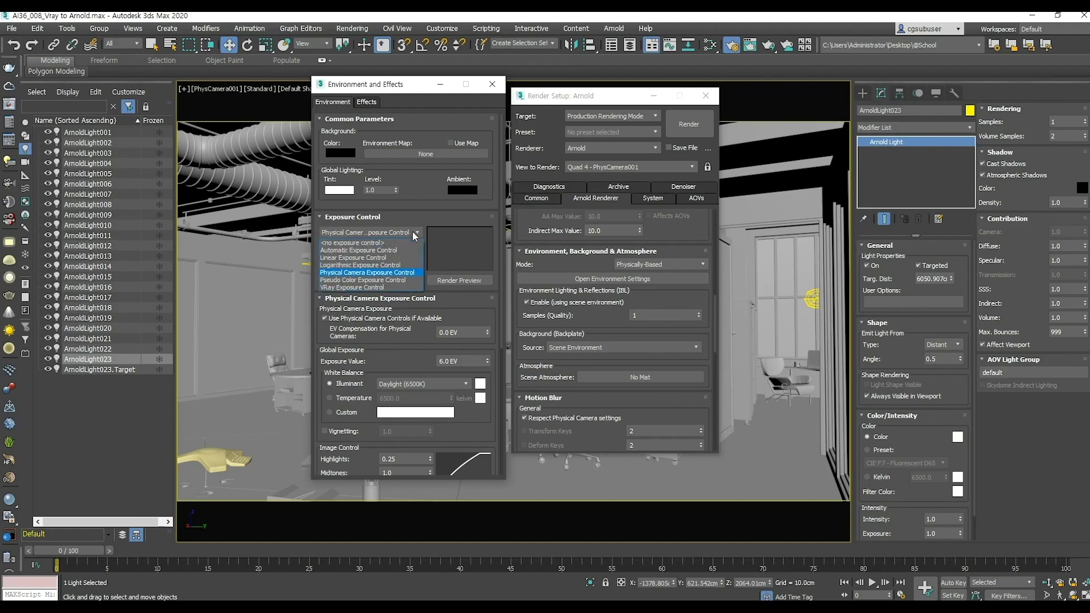
click(408, 271)
drag(395, 89, 377, 89)
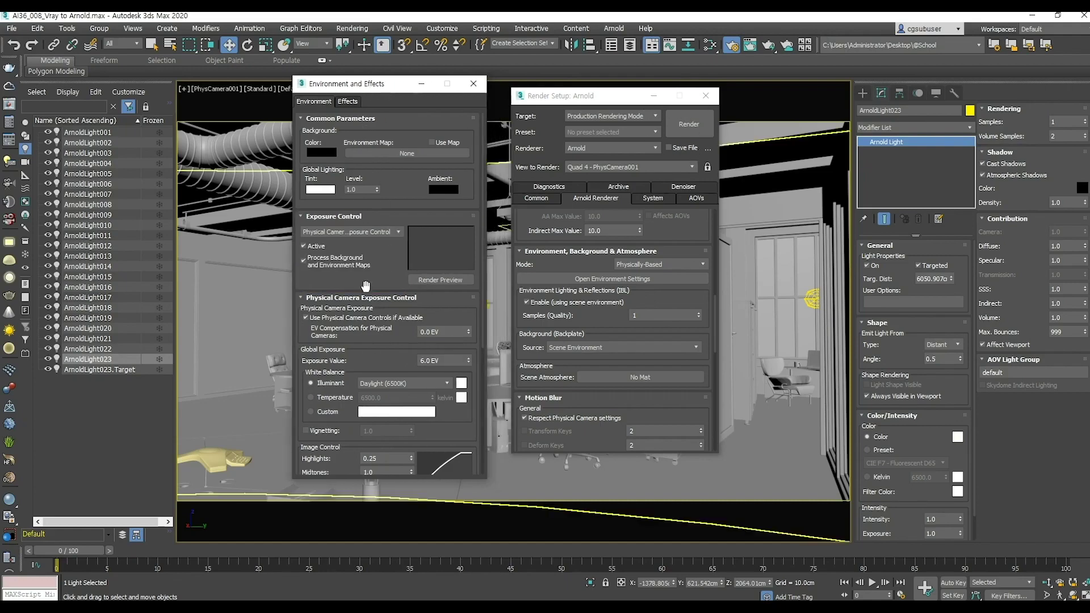
click(447, 280)
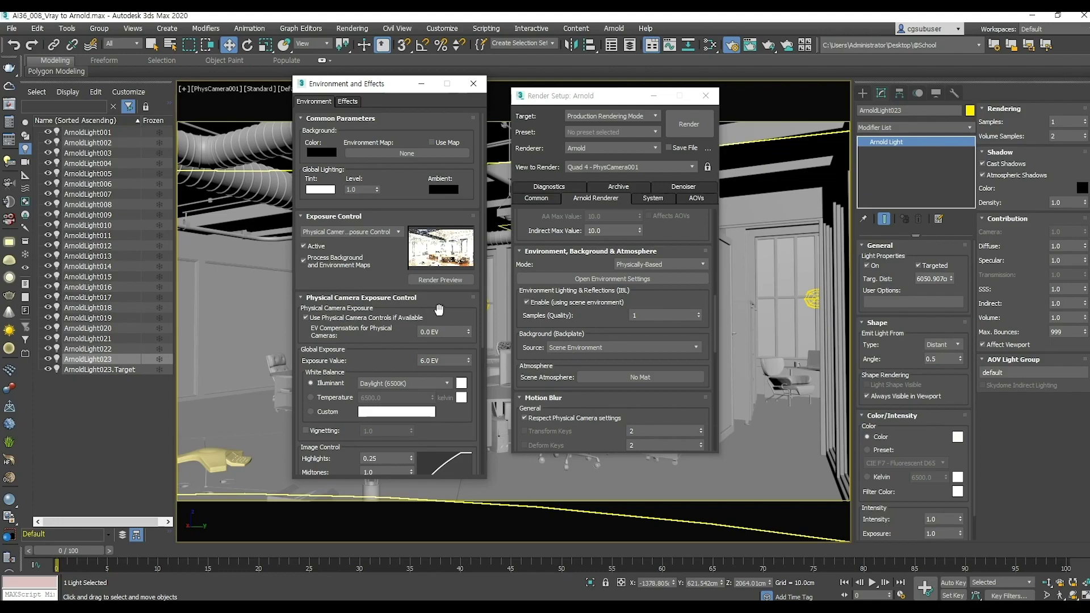
Step: Try EV compensation values of -5 and -3 for physical cameras against the exposure preview
scroll(434, 312, down, 3)
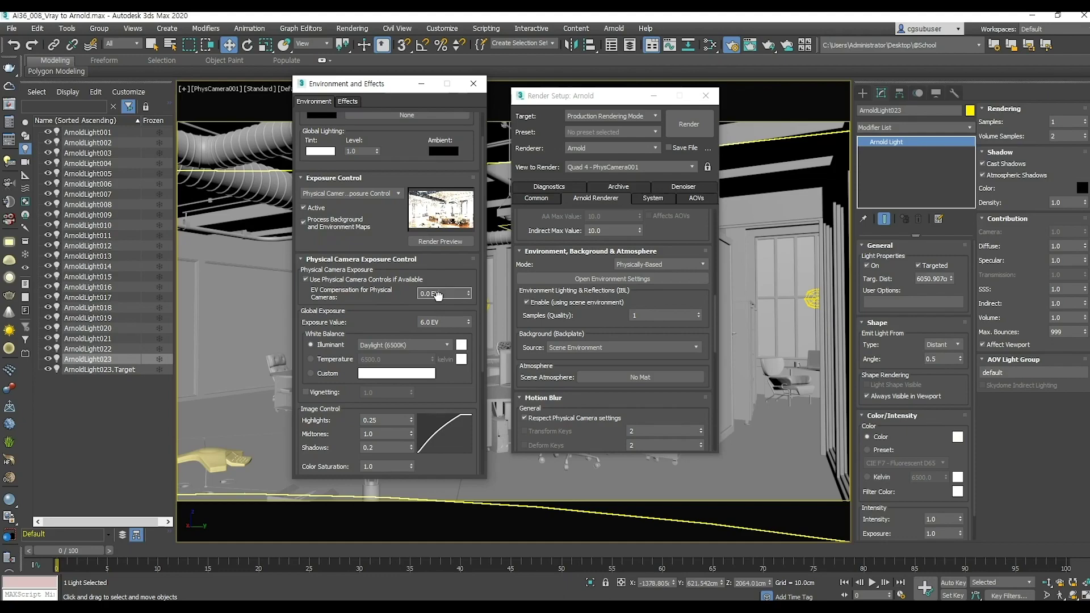
drag(441, 293, 398, 292)
text(-5)
key(Return)
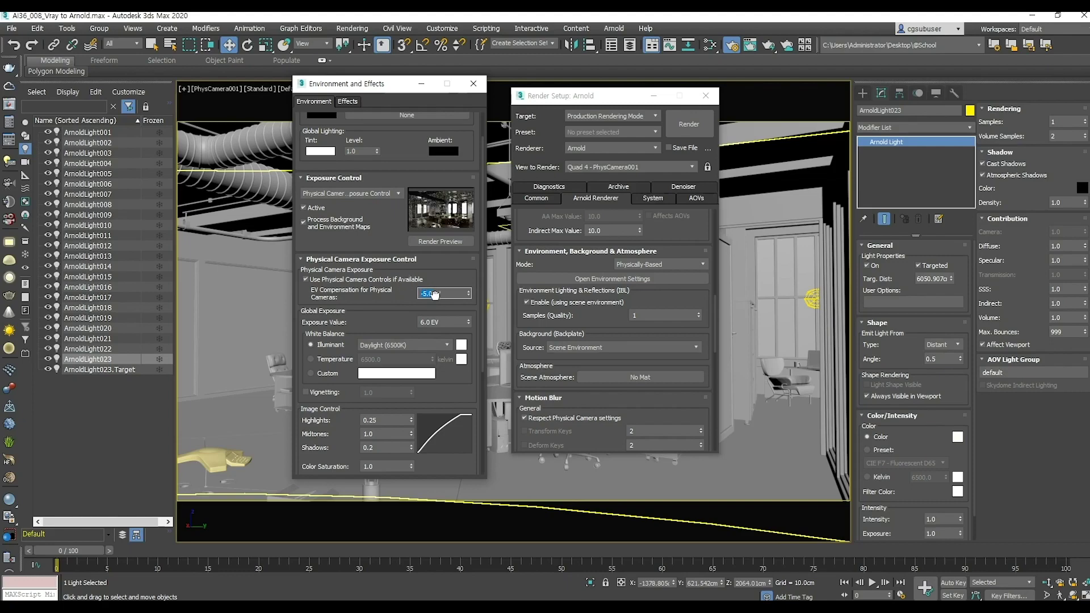
text(-3)
key(Return)
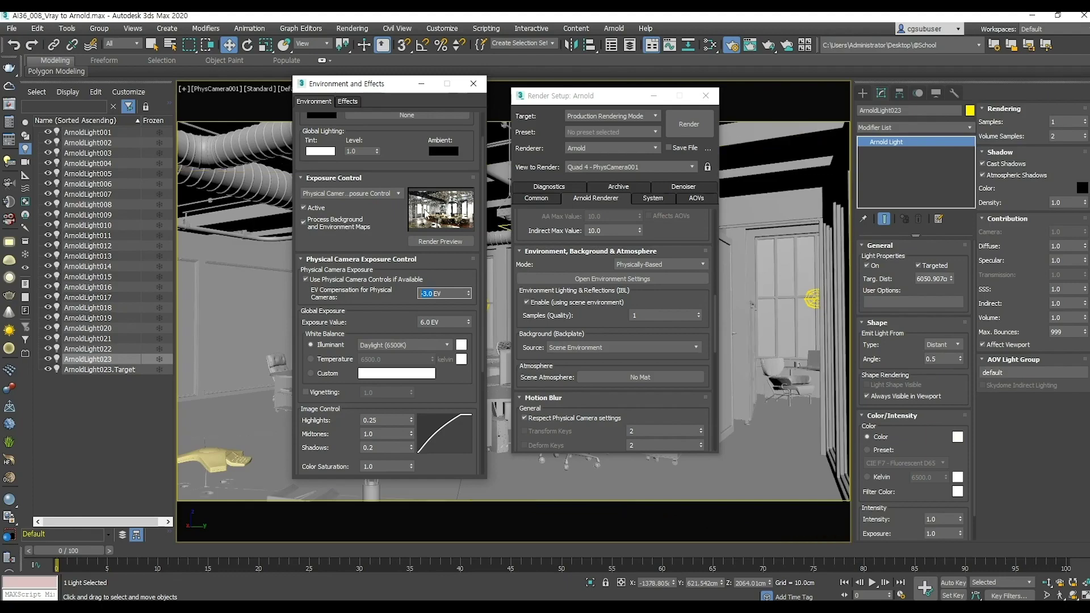
Step: Set the EV compensation for physical cameras to -2 EV and collapse the physical camera exposure settings
click(375, 239)
click(442, 293)
text(-2)
key(Return)
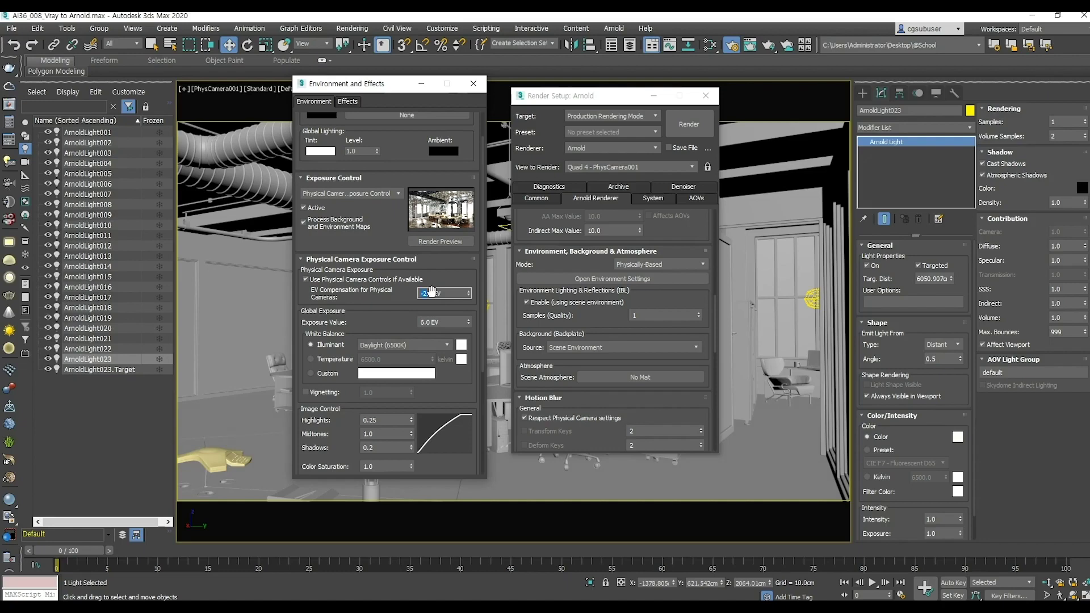
click(451, 258)
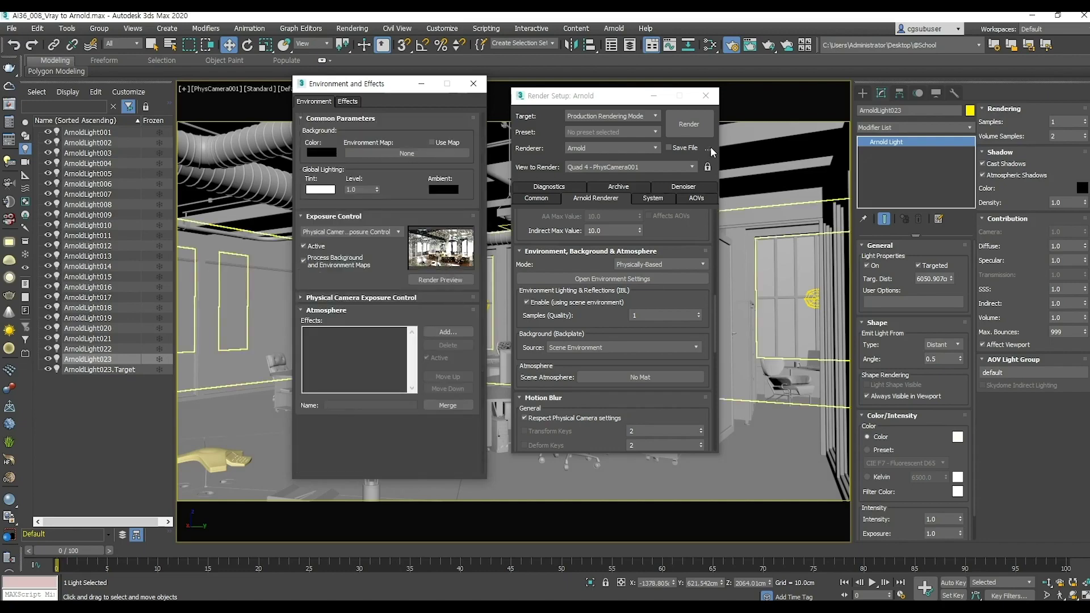
Step: Render PhysCamera001 with Arnold and move the rendered frame window clear of the render progress dialog
click(686, 125)
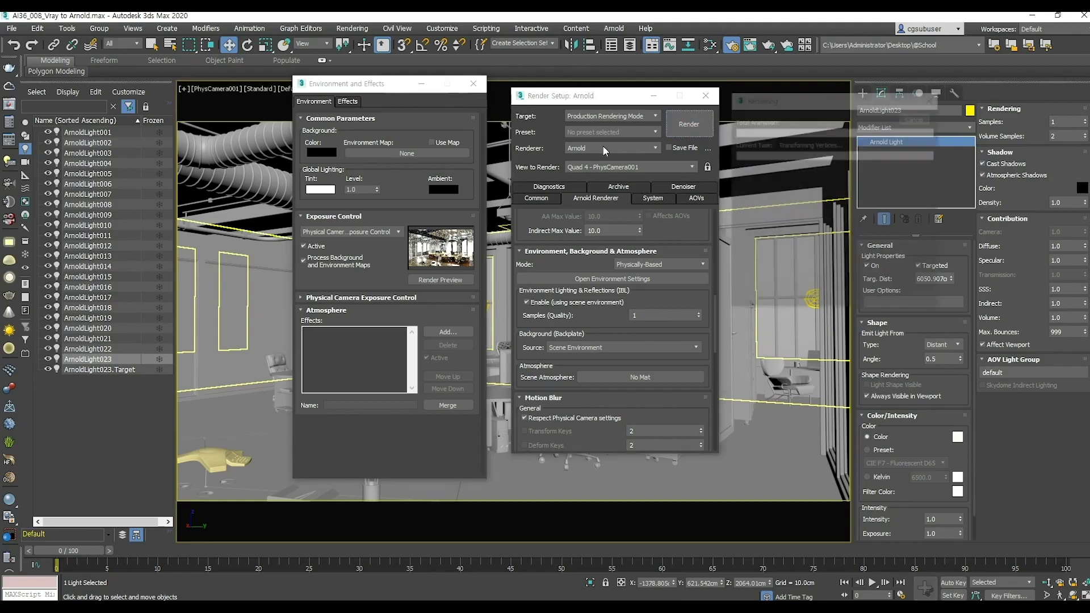
drag(915, 286, 465, 137)
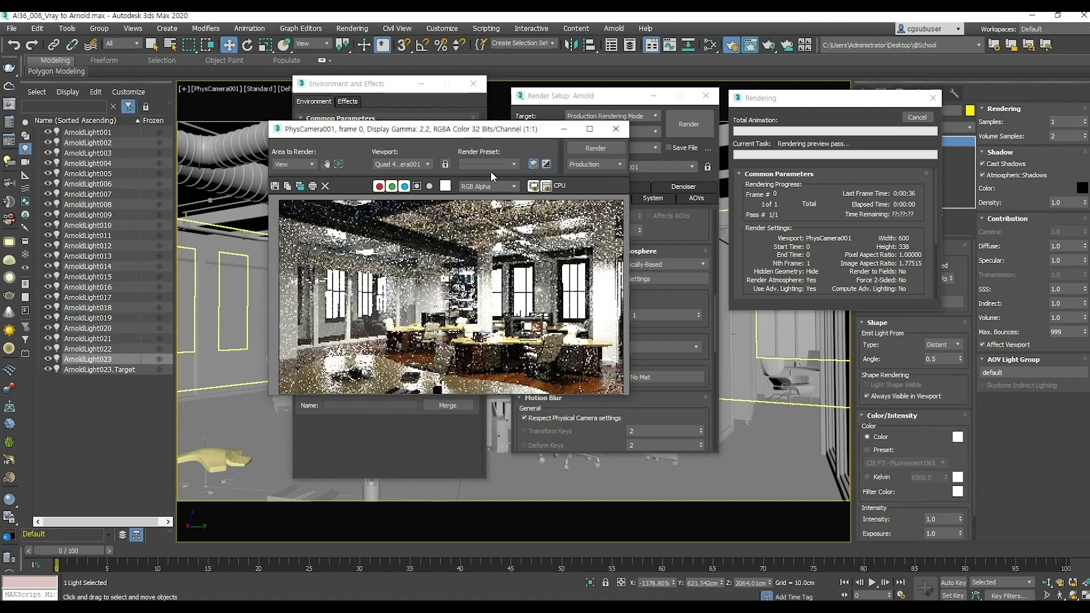
drag(487, 136, 518, 122)
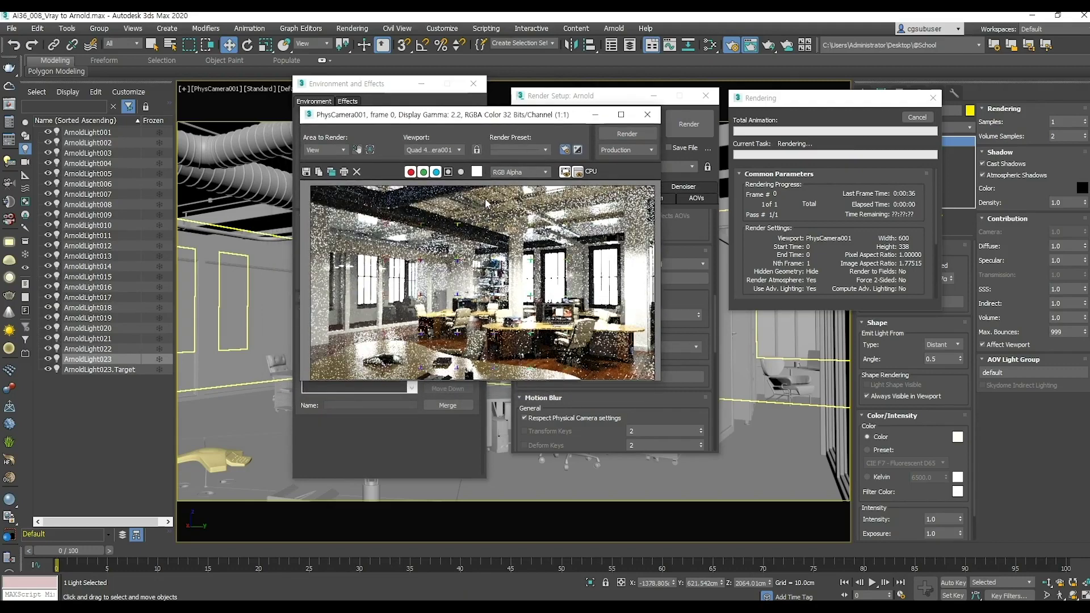
Step: Minimize the render settings, close the environment settings, and reposition the rendered frame window to uncover the camera view
drag(498, 120, 496, 125)
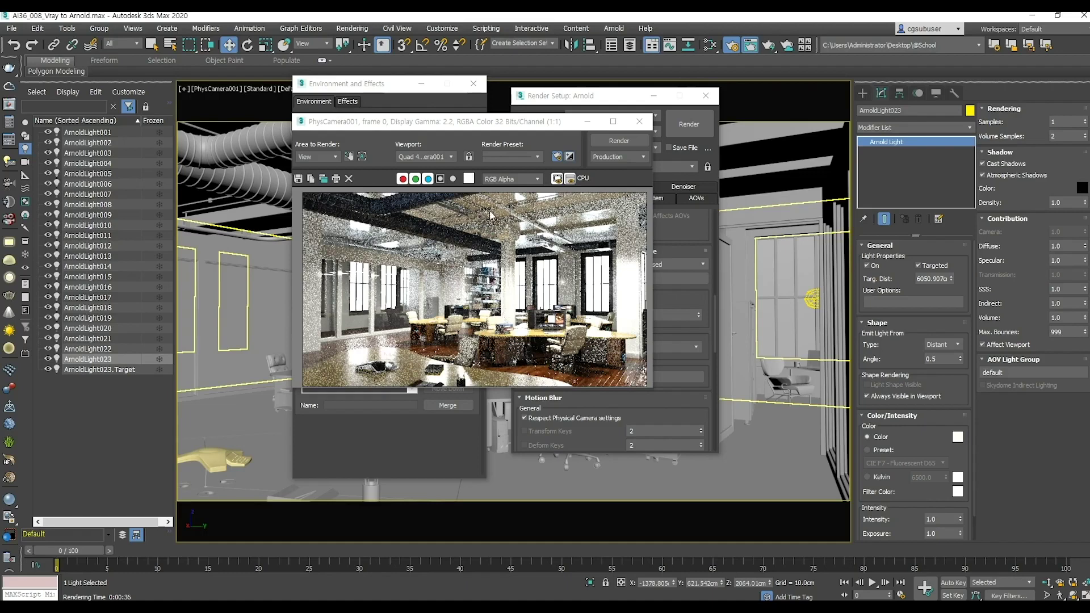
drag(507, 122, 480, 103)
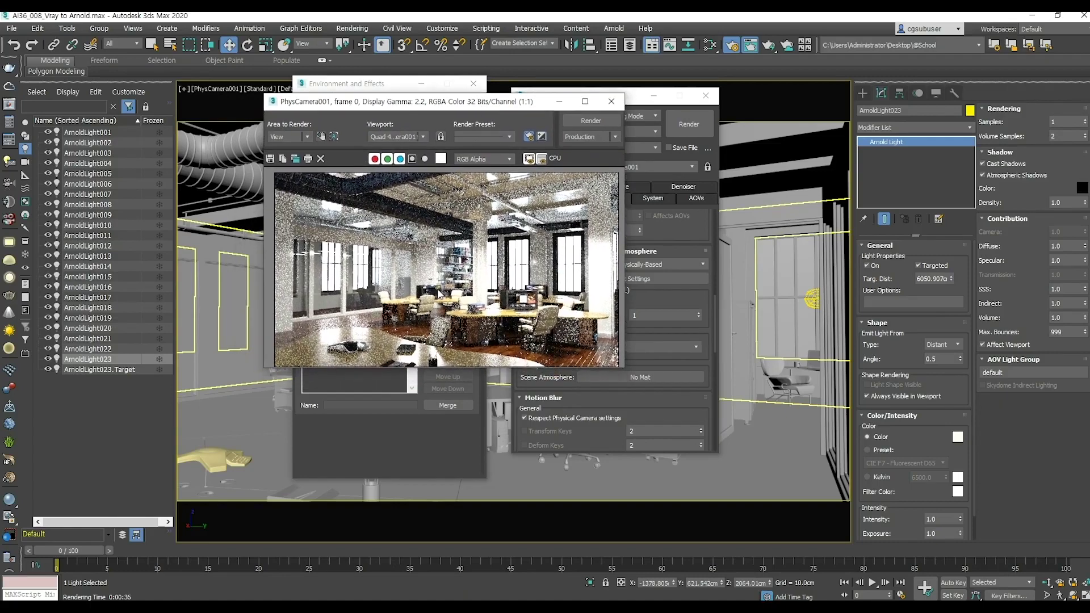
drag(464, 105, 442, 232)
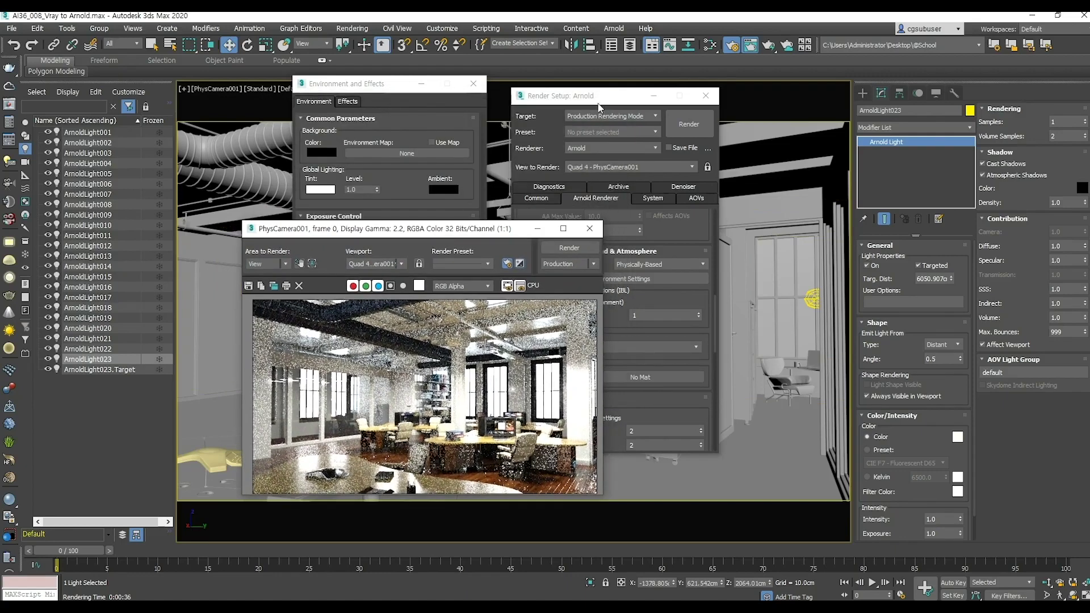
click(652, 98)
click(473, 84)
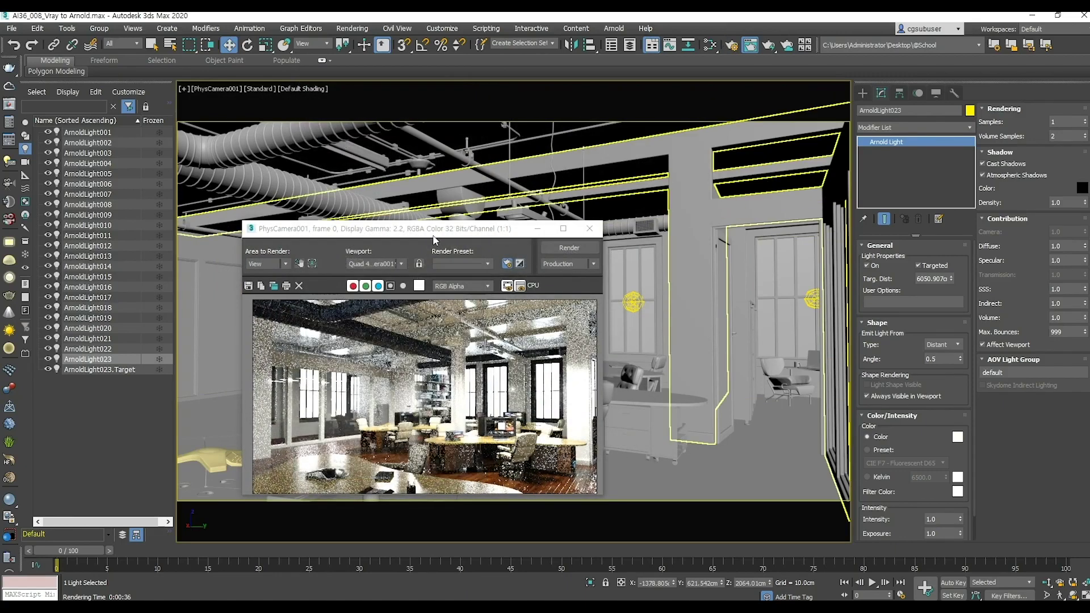
drag(433, 233, 757, 263)
Step: Include cameras in the scene object list, move PhysCamera001.Target about 44 cm along Y, and close the rendered frame window
click(105, 416)
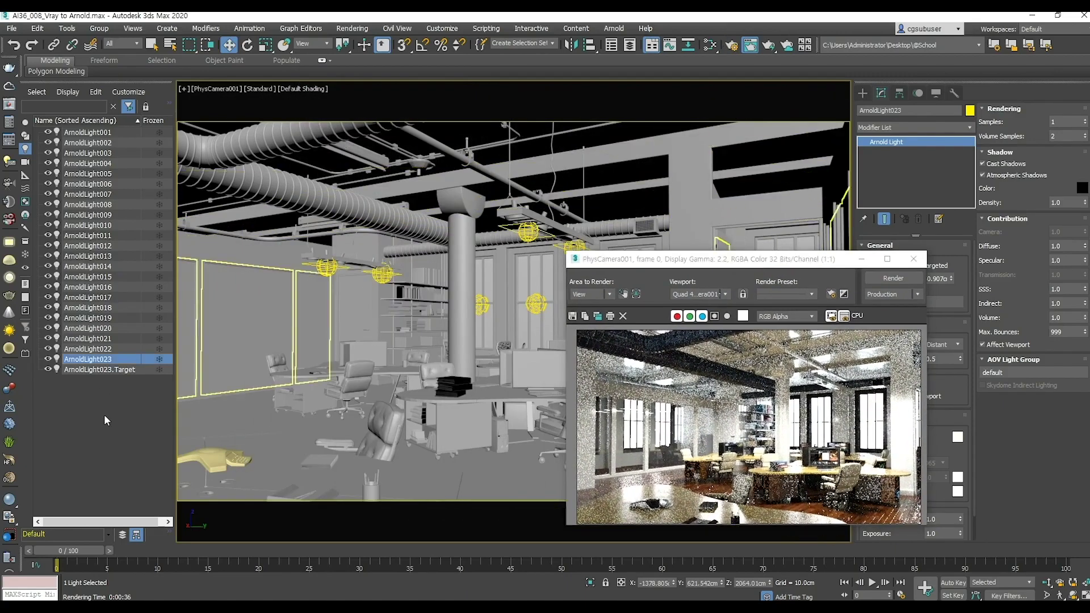
click(25, 163)
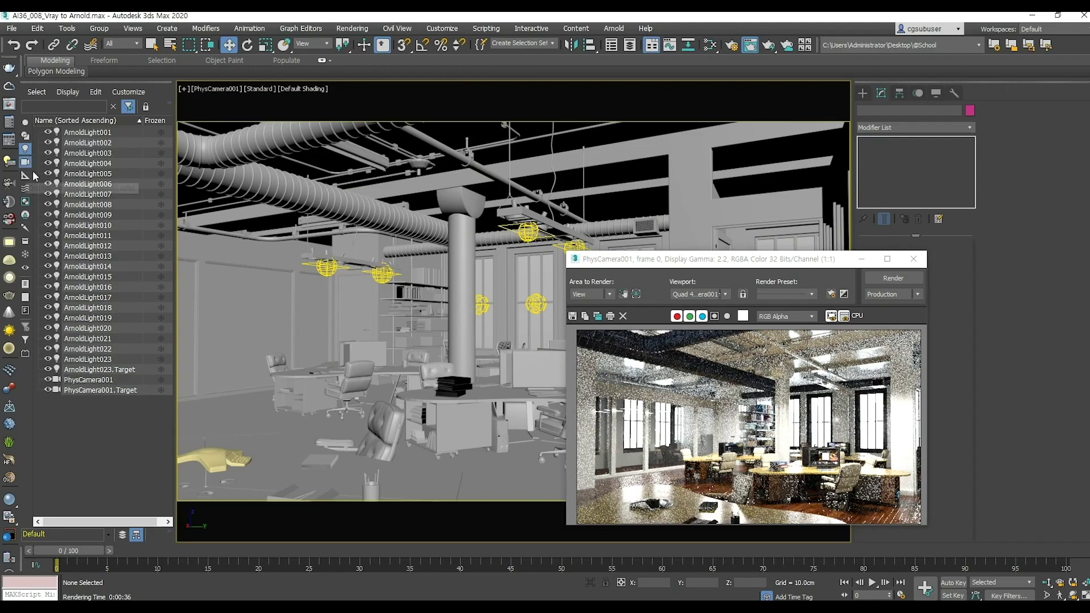
click(93, 390)
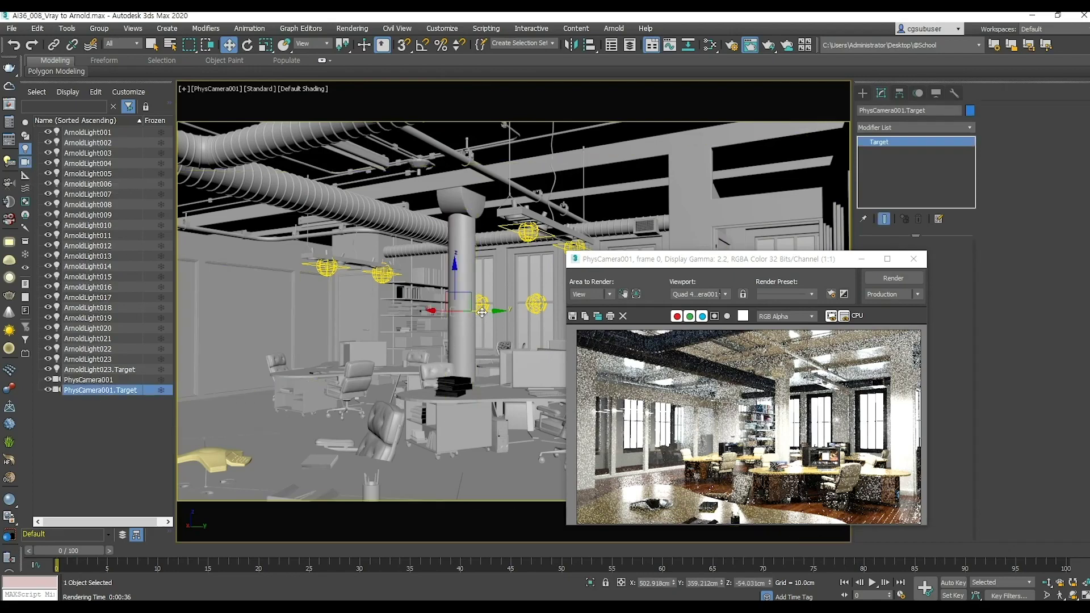
drag(486, 312, 542, 315)
drag(668, 260, 332, 244)
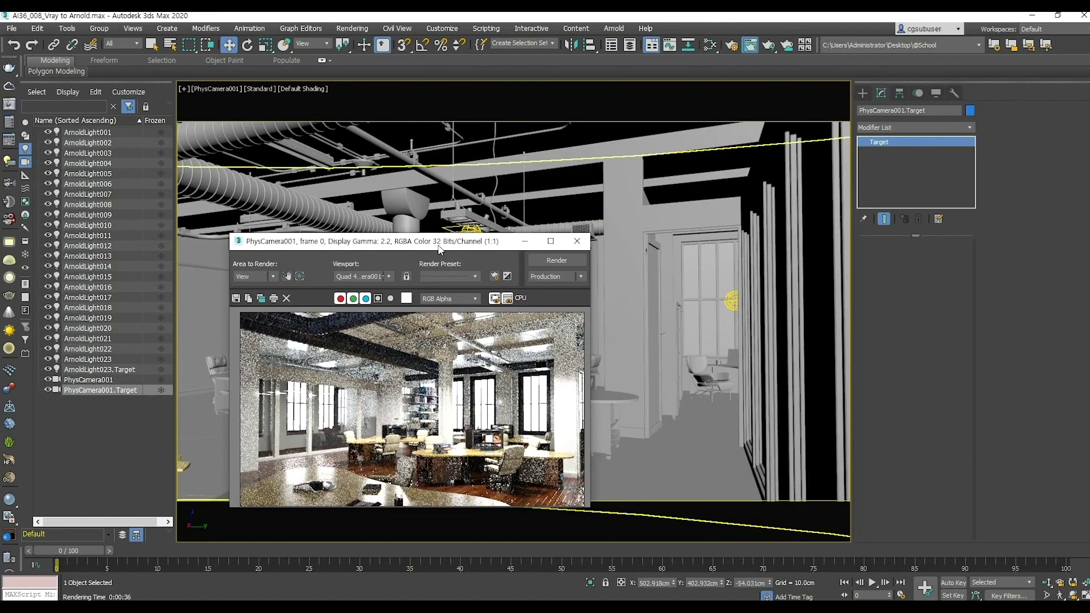
click(577, 240)
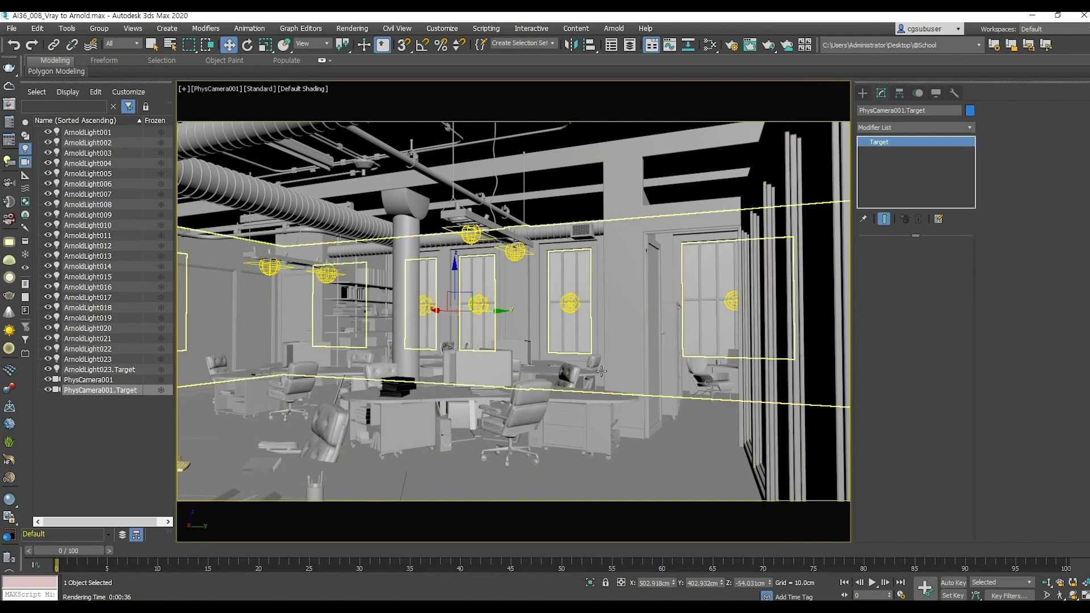
Step: Isolate the glass partition object AI_36_008_glass_001 in the camera view and clear the selection
click(210, 339)
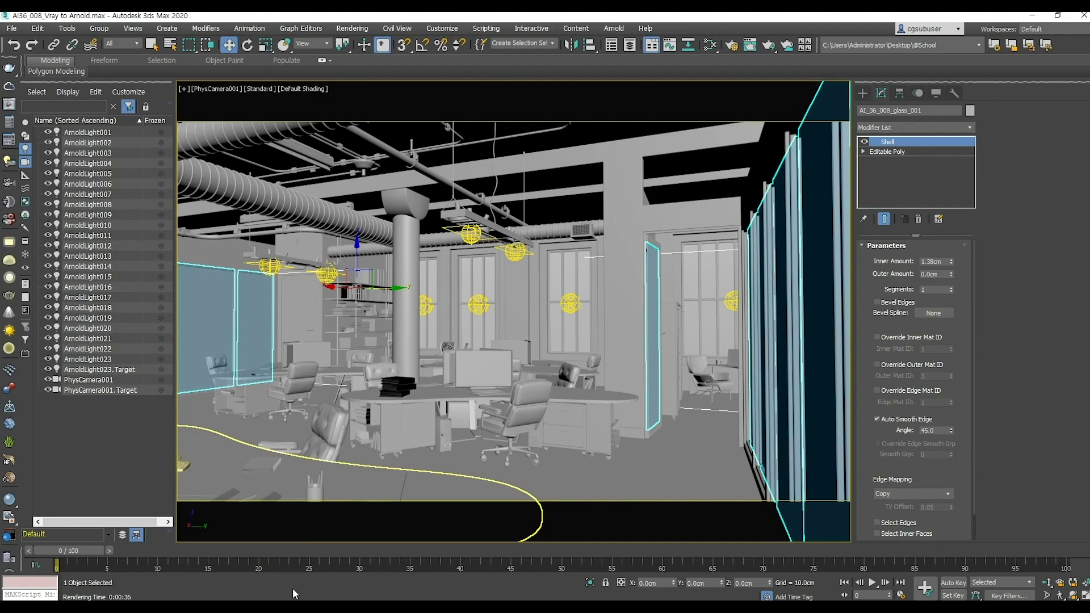
click(590, 582)
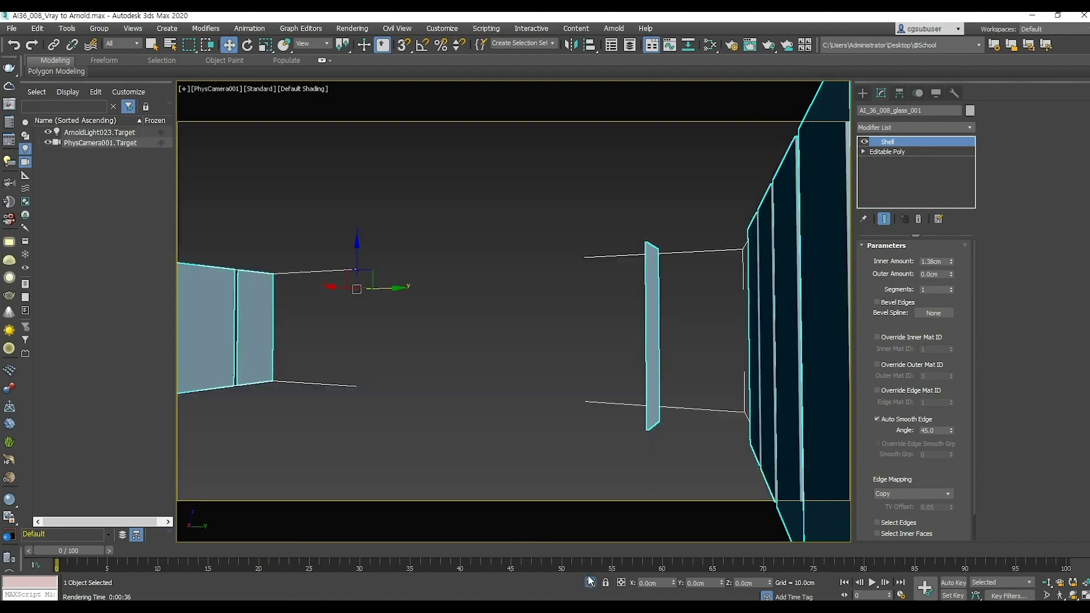
click(450, 462)
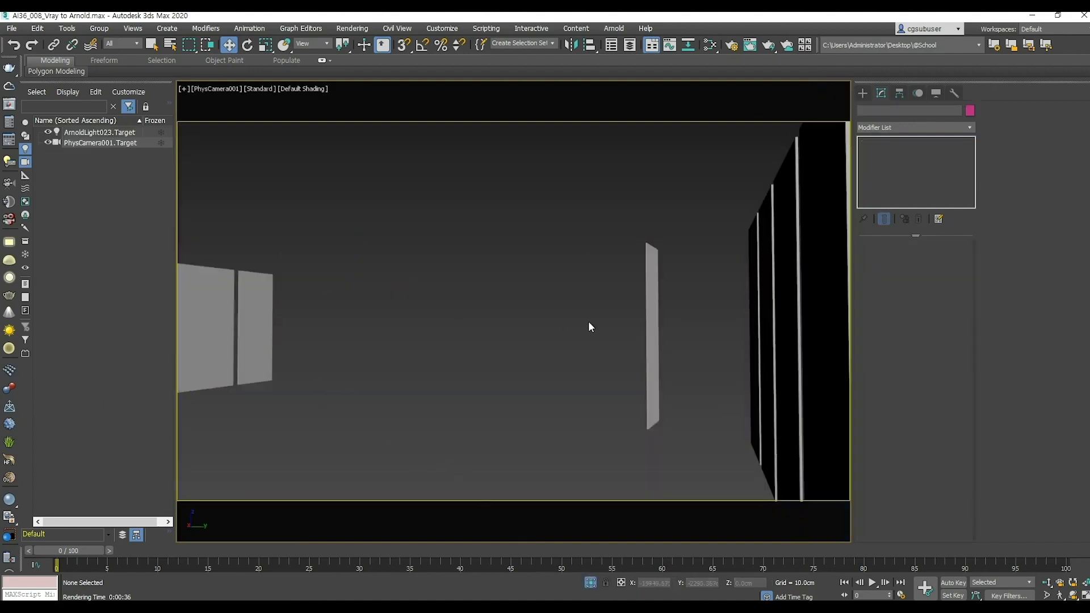
Step: Pick the glass partition's material into the Slate Material Editor and open its Standard Surface parameters
key(m)
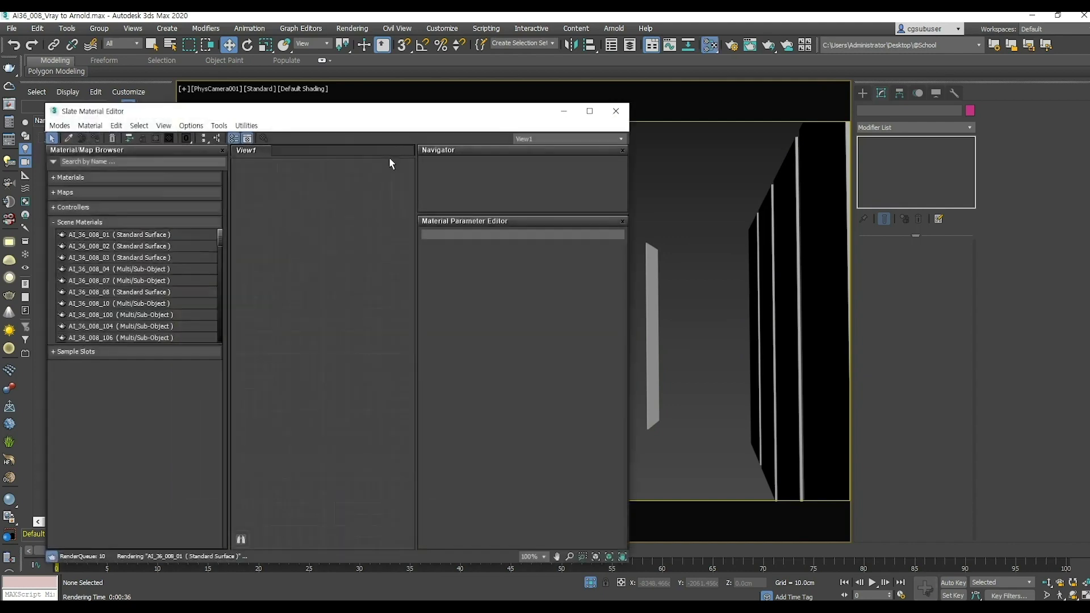
drag(351, 116, 329, 344)
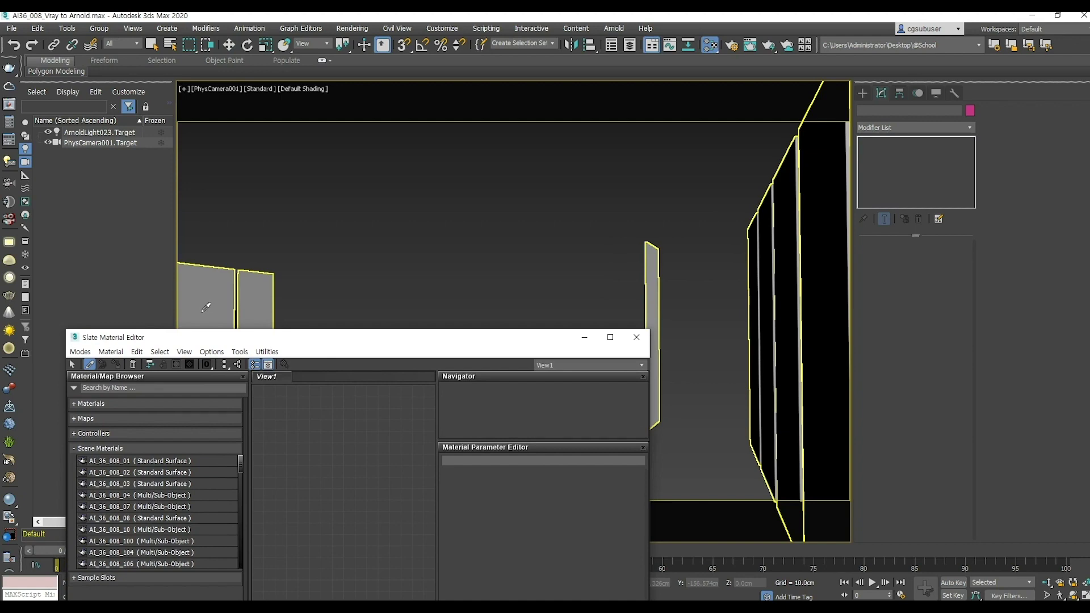
click(263, 329)
drag(382, 341, 358, 119)
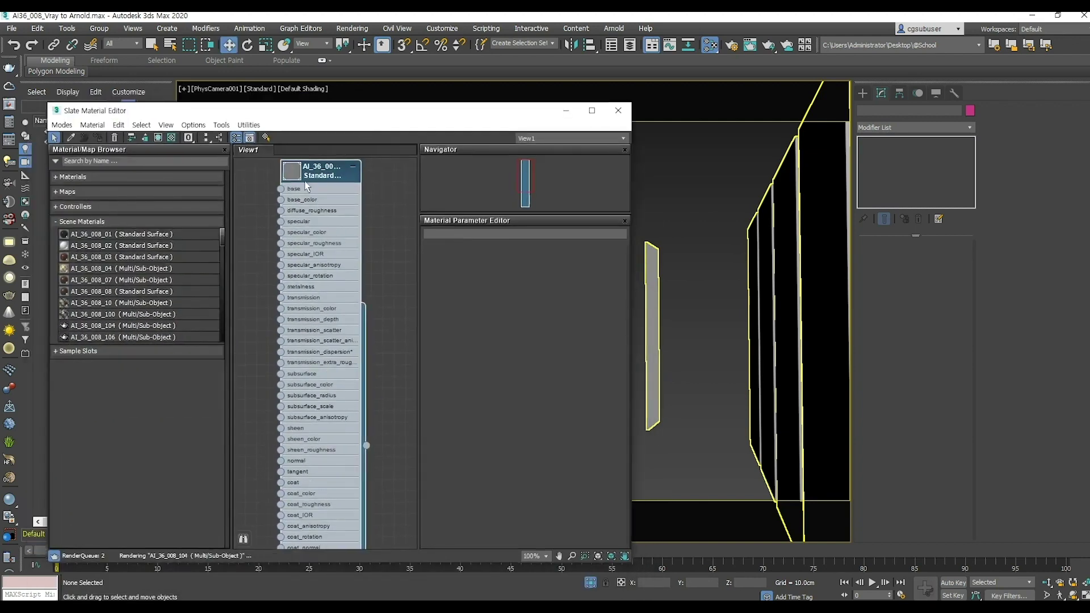
drag(306, 221, 305, 231)
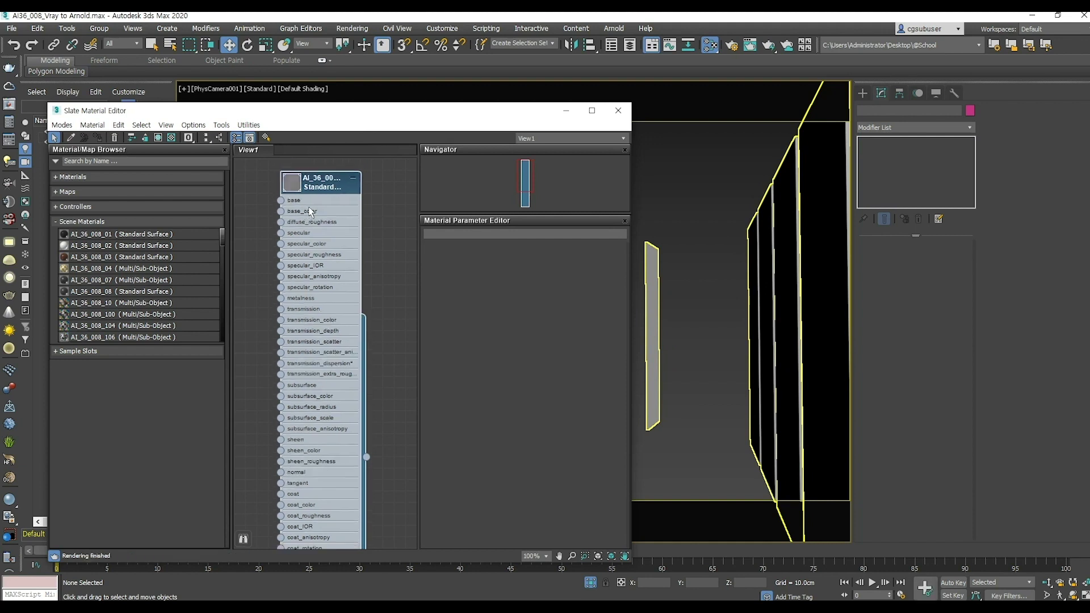
double_click(326, 187)
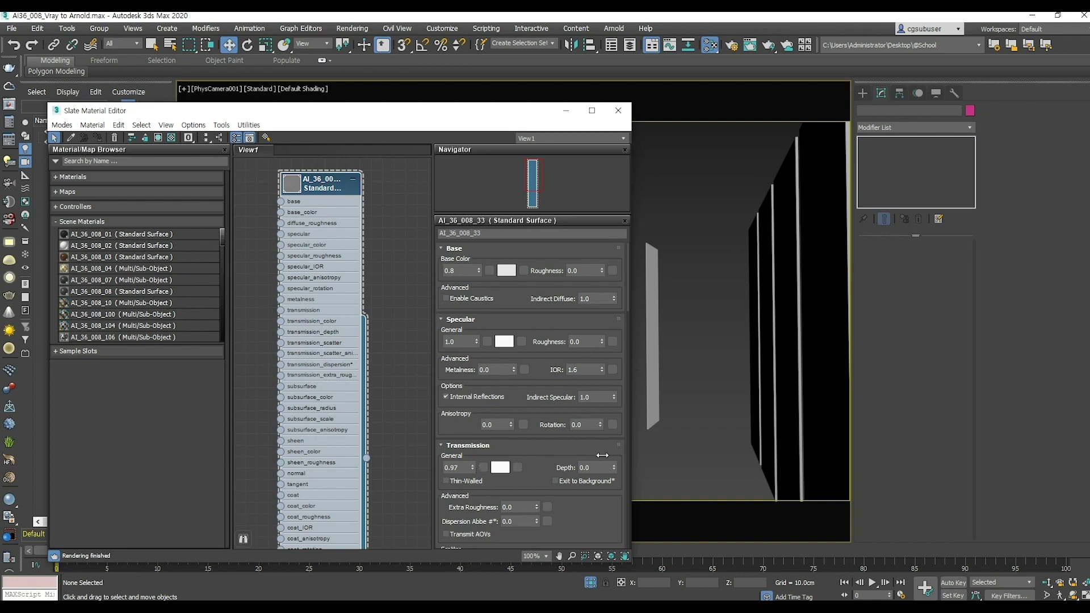
Step: Assign a Bitmap map to the glass material's transmission weight, loading AI_36_008_glass_glossiness.jpg from the 36_008 maps folder
click(483, 467)
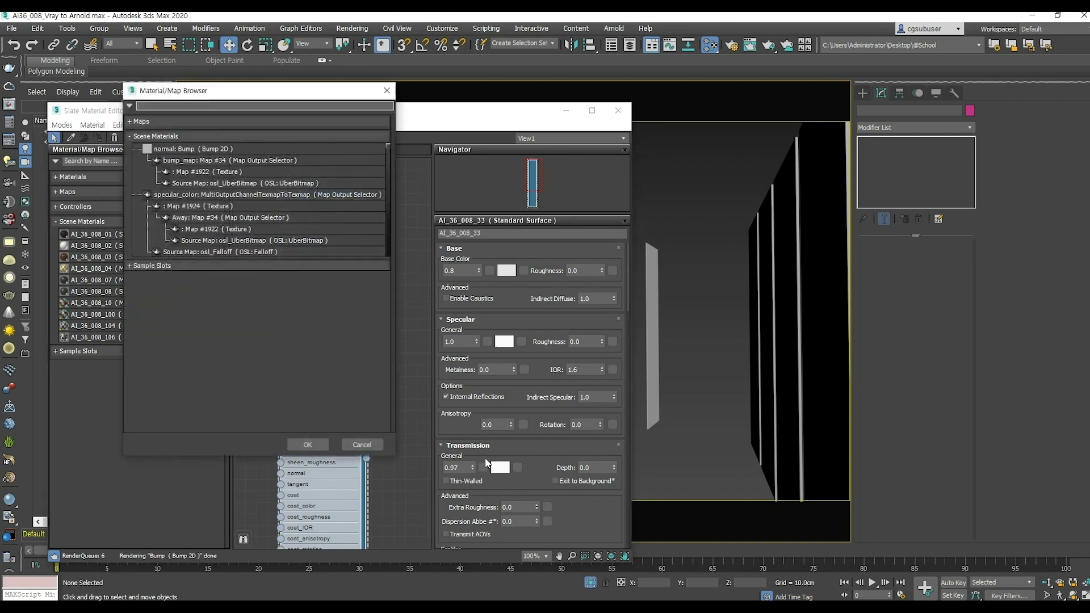
click(131, 136)
click(131, 121)
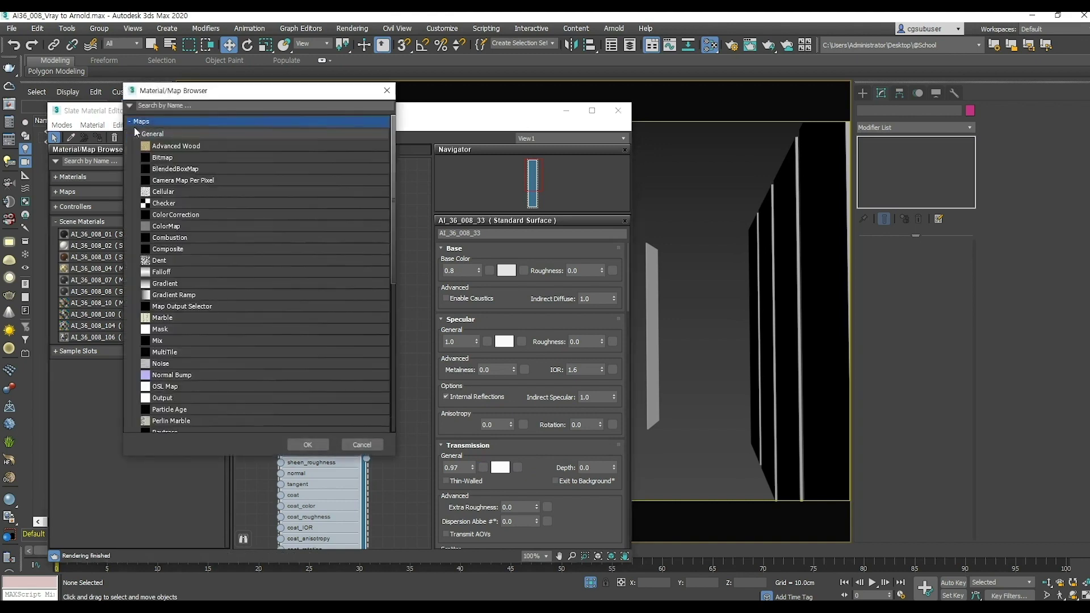
double_click(171, 162)
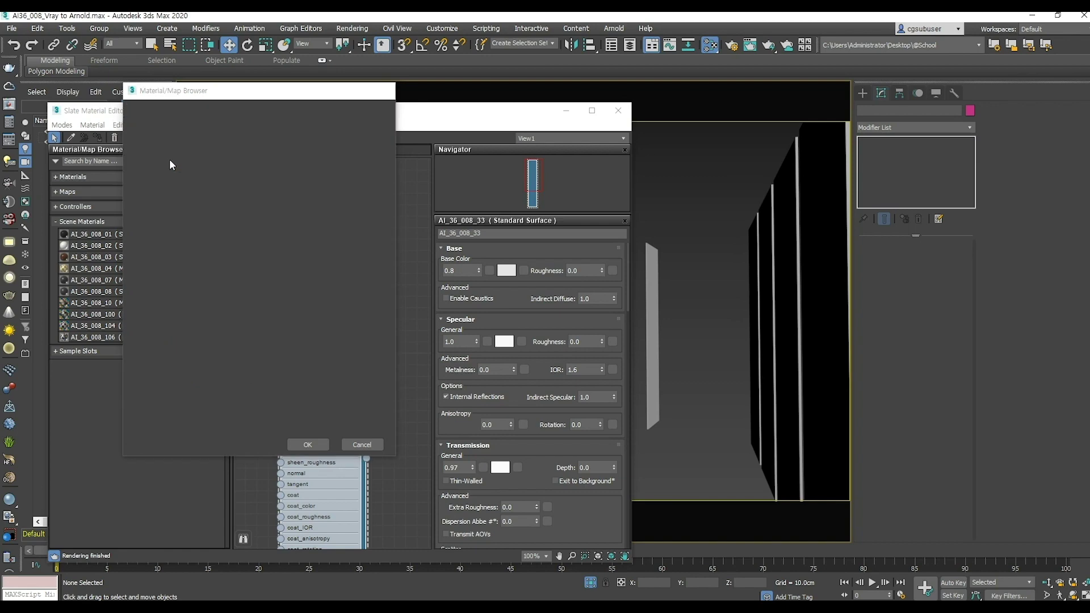
click(256, 52)
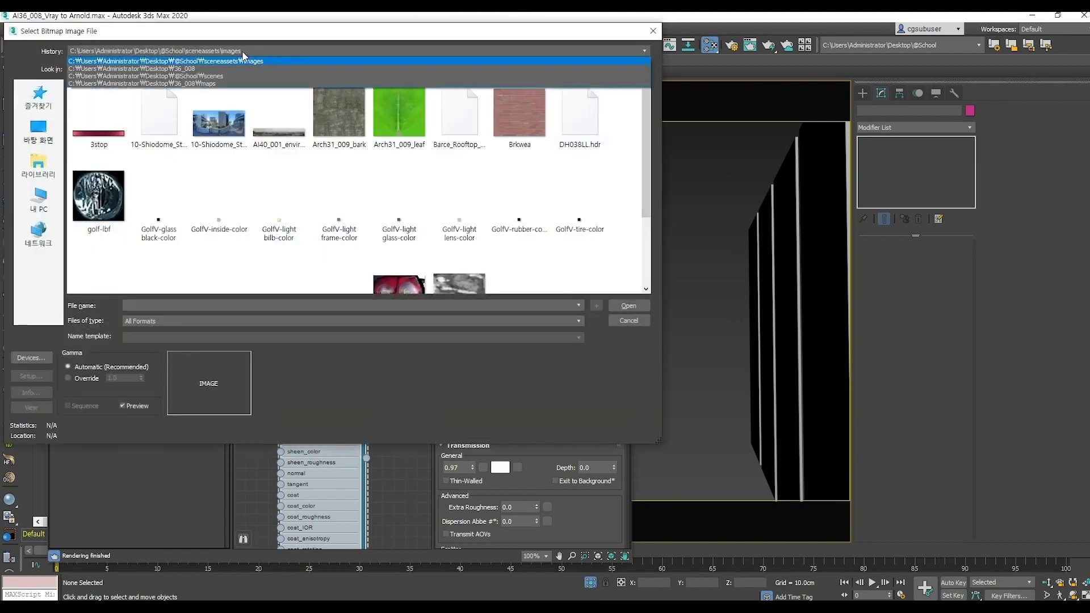
click(202, 83)
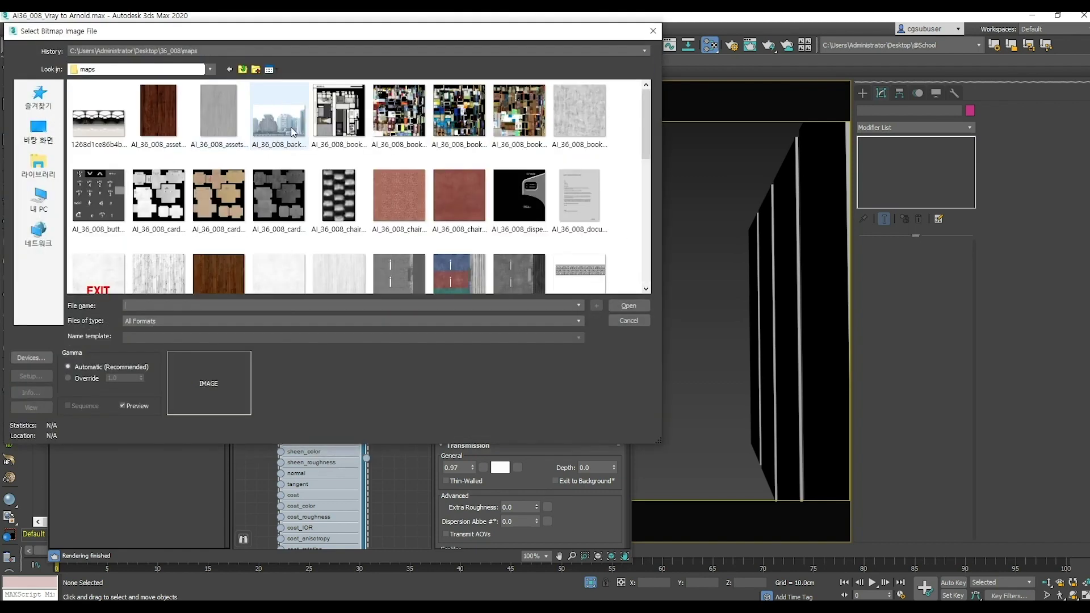
click(579, 247)
click(628, 306)
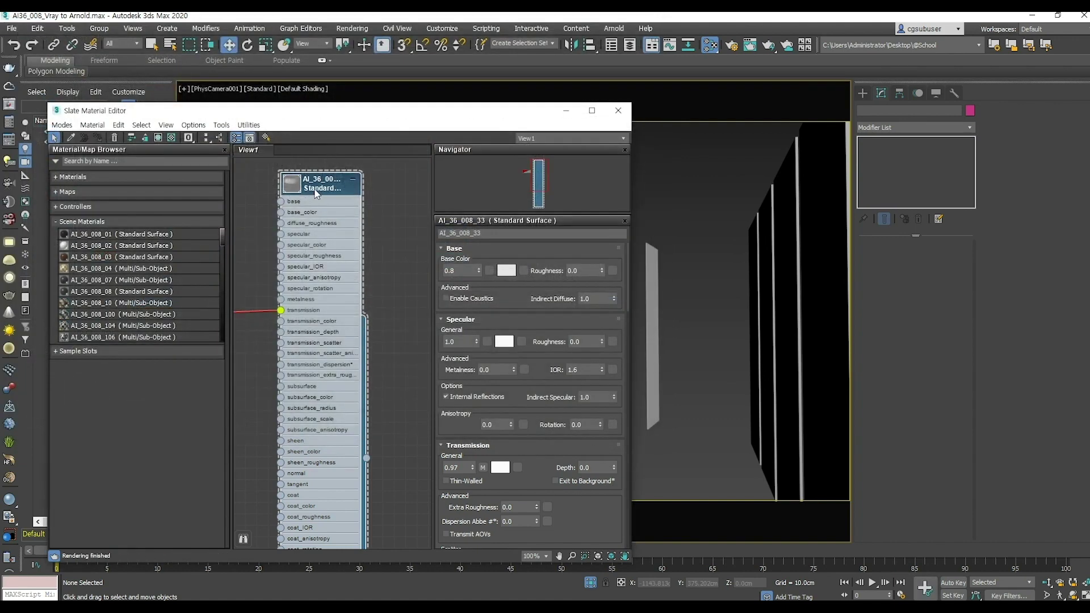
Step: Open the transmission bitmap's settings and view its image to examine the glass pattern
middle_drag(308, 345, 388, 343)
double_click(275, 312)
click(599, 425)
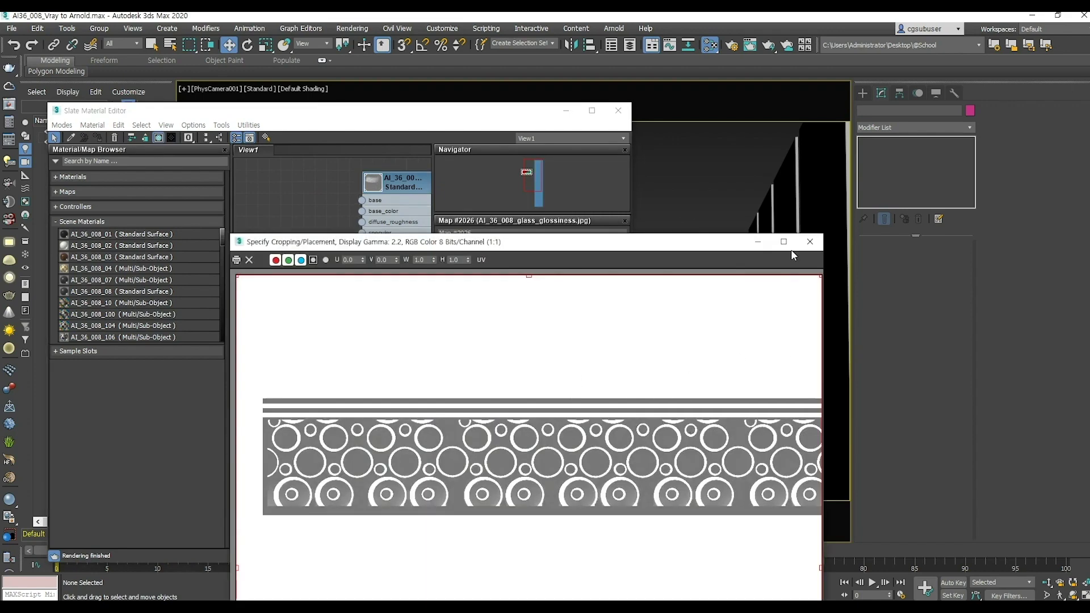
click(810, 244)
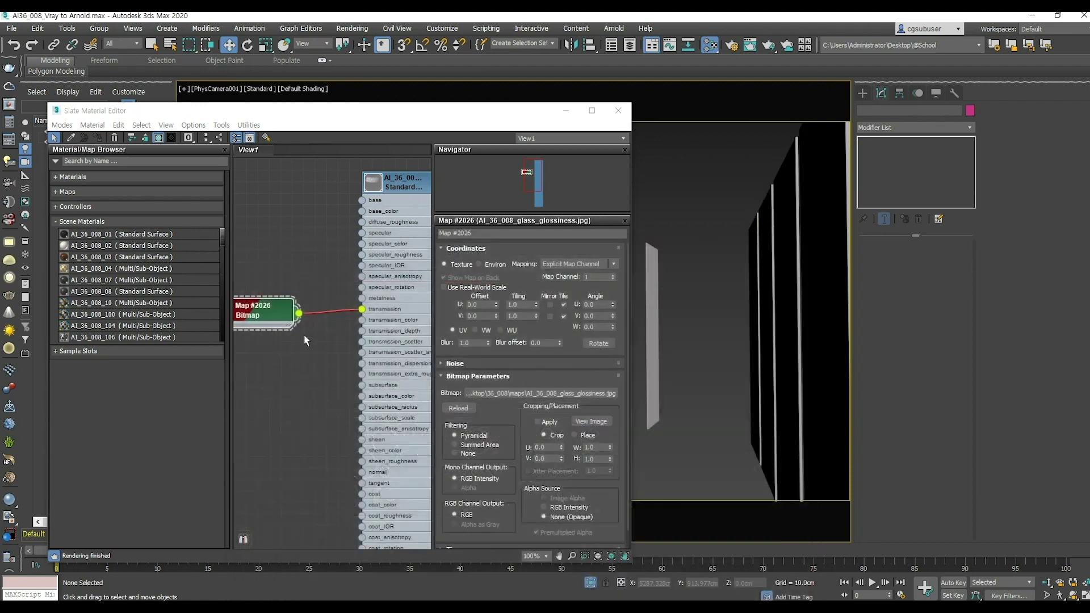
Step: Connect the glossiness bitmap to transmission_color as well, set the transmission weight to 1.0, and enlarge the material's preview
middle_drag(304, 335, 278, 321)
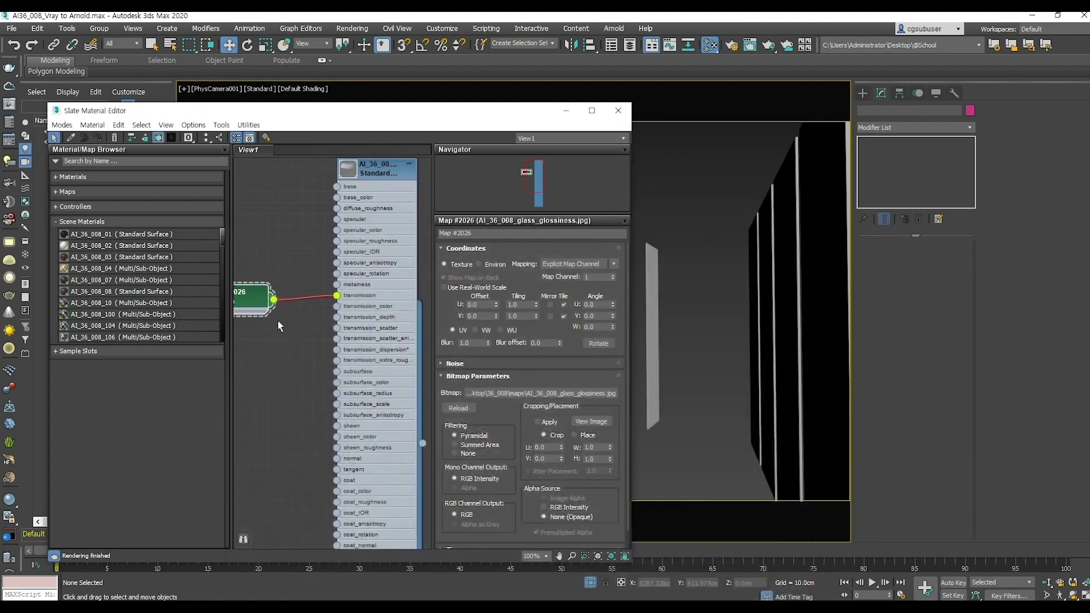
drag(274, 299, 339, 306)
click(374, 297)
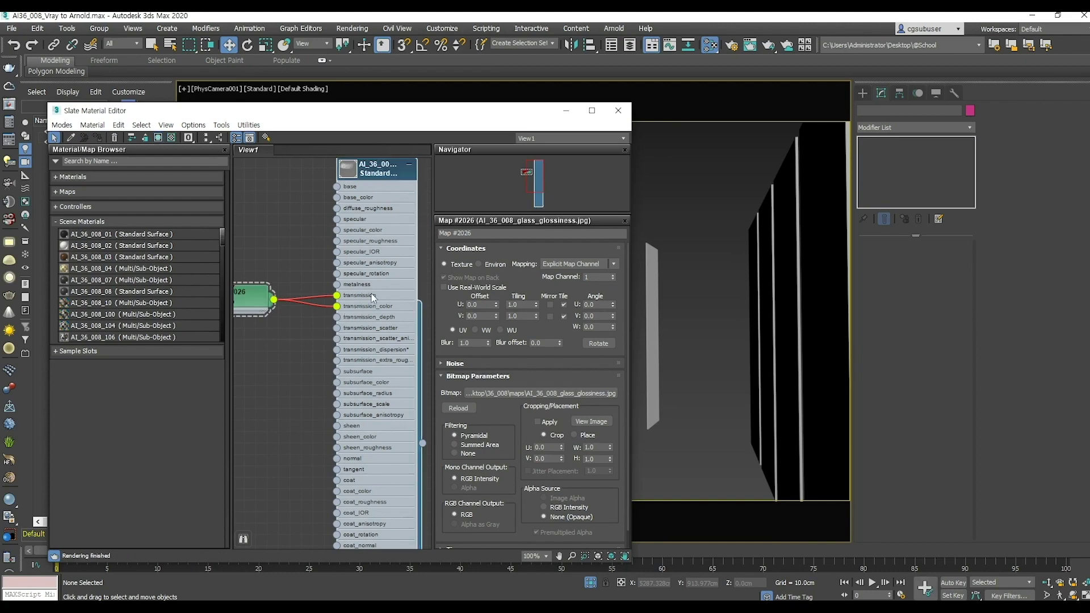
double_click(454, 467)
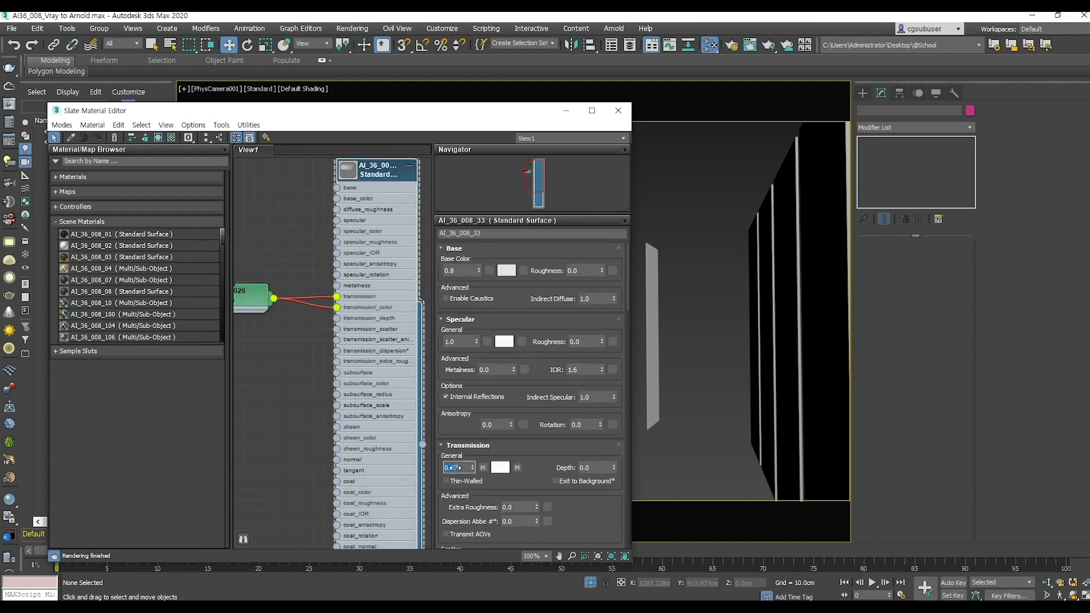
text(1)
key(Return)
double_click(350, 171)
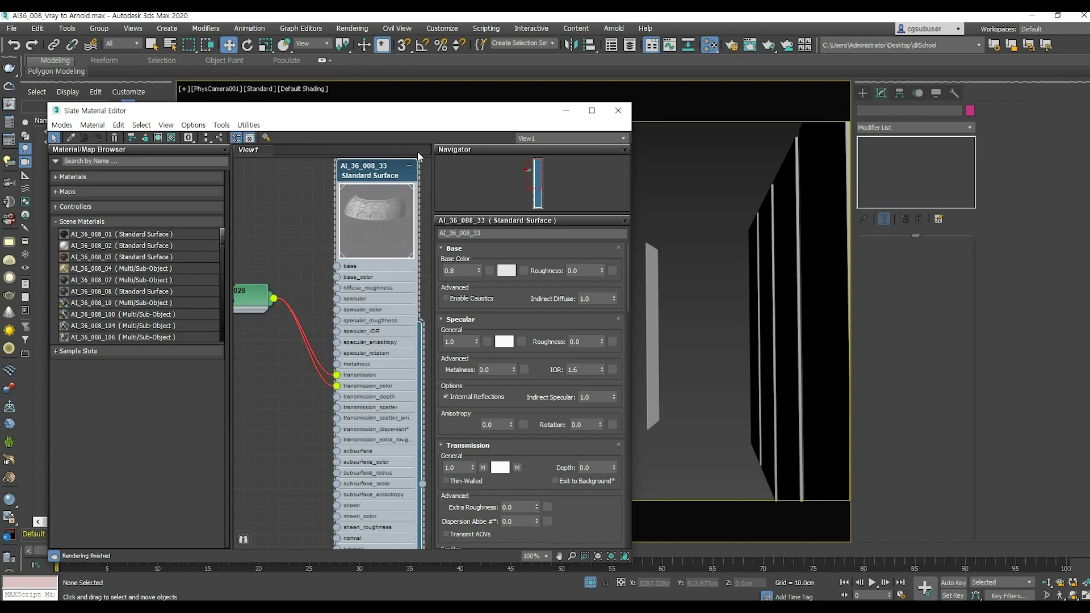
Step: End the isolation of the glass object and close the Slate Material Editor
drag(428, 121, 362, 119)
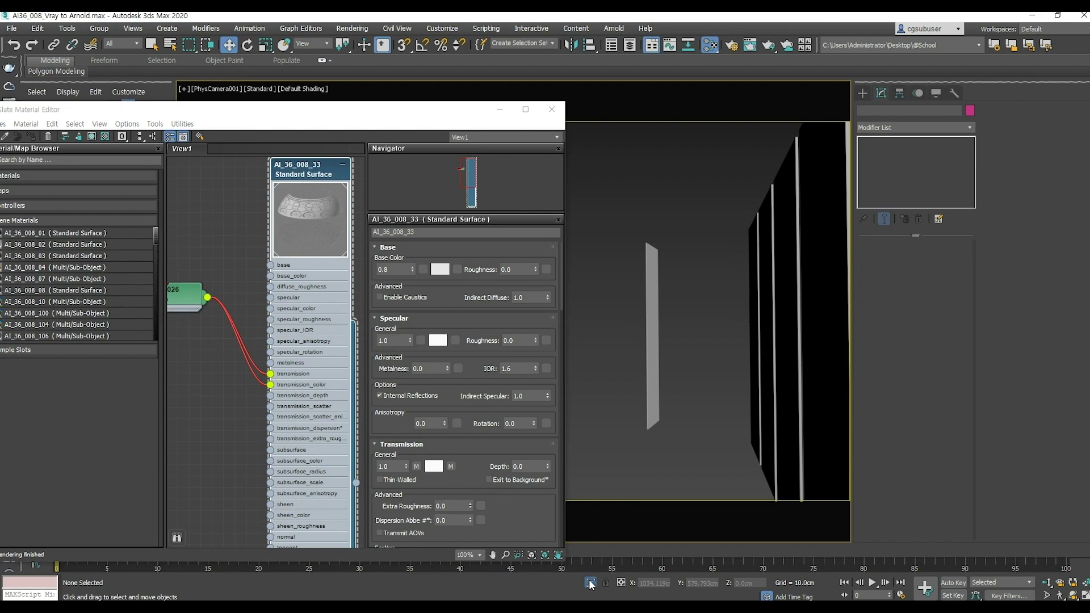
drag(403, 113, 492, 345)
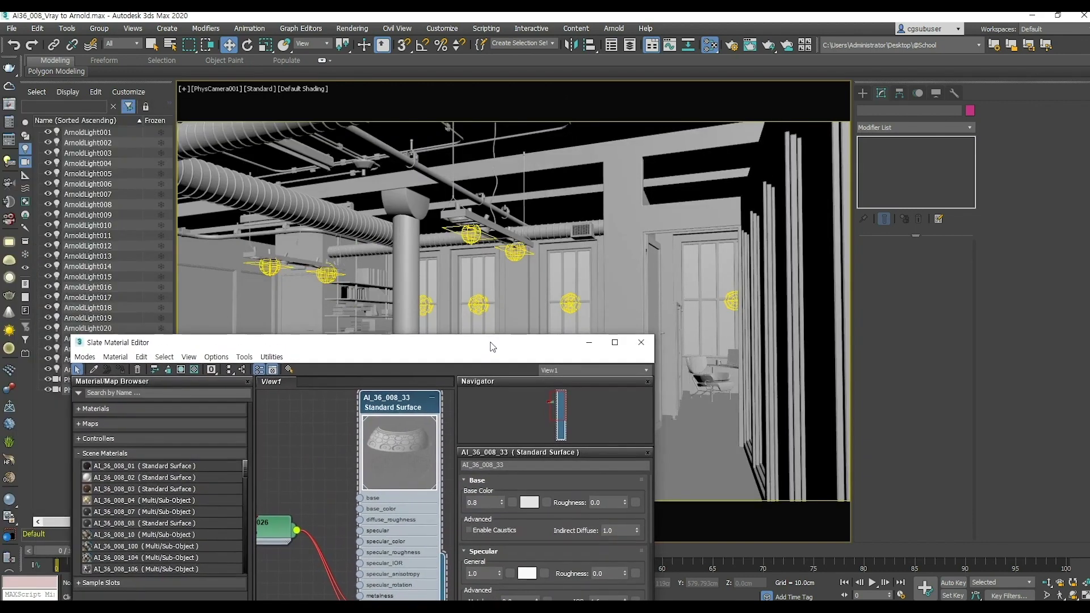
click(651, 338)
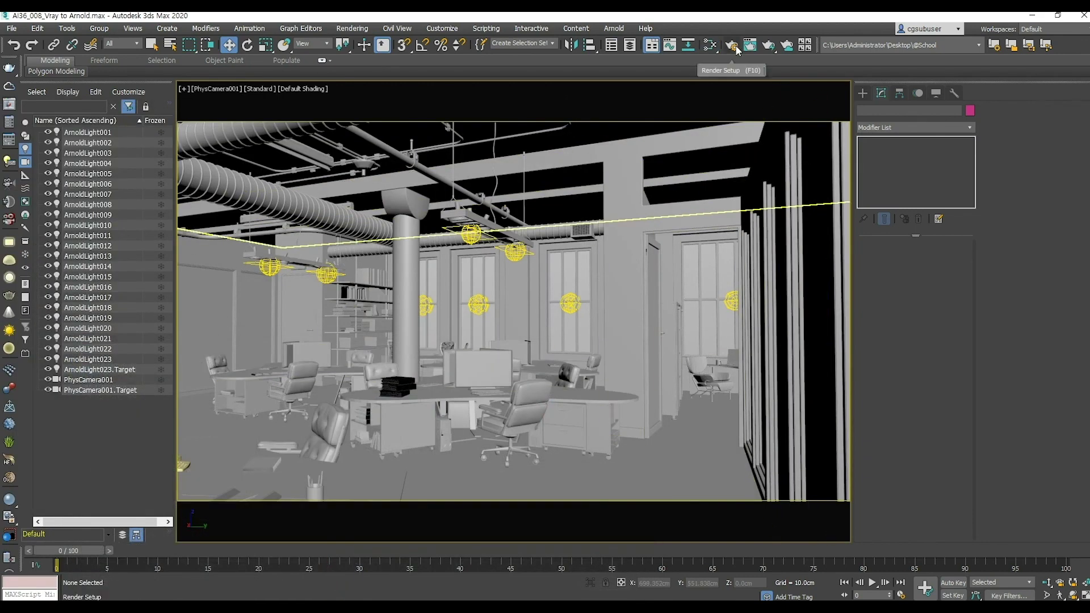
Step: Open the Arnold render setup and the rendered frame window, and set the area to render to Region
click(732, 45)
click(749, 46)
drag(415, 237, 699, 129)
click(547, 160)
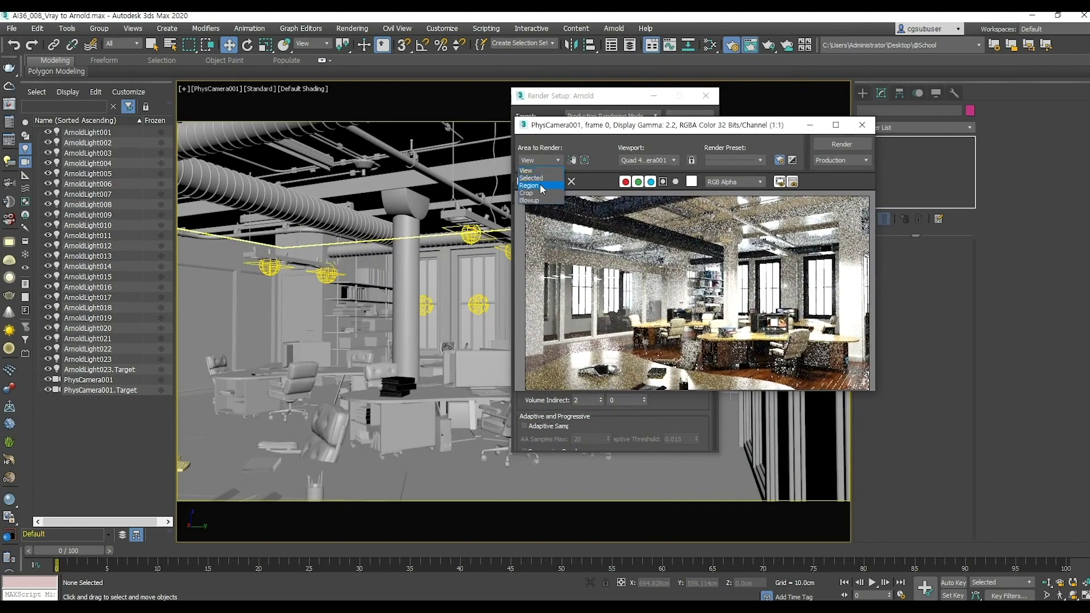
click(558, 186)
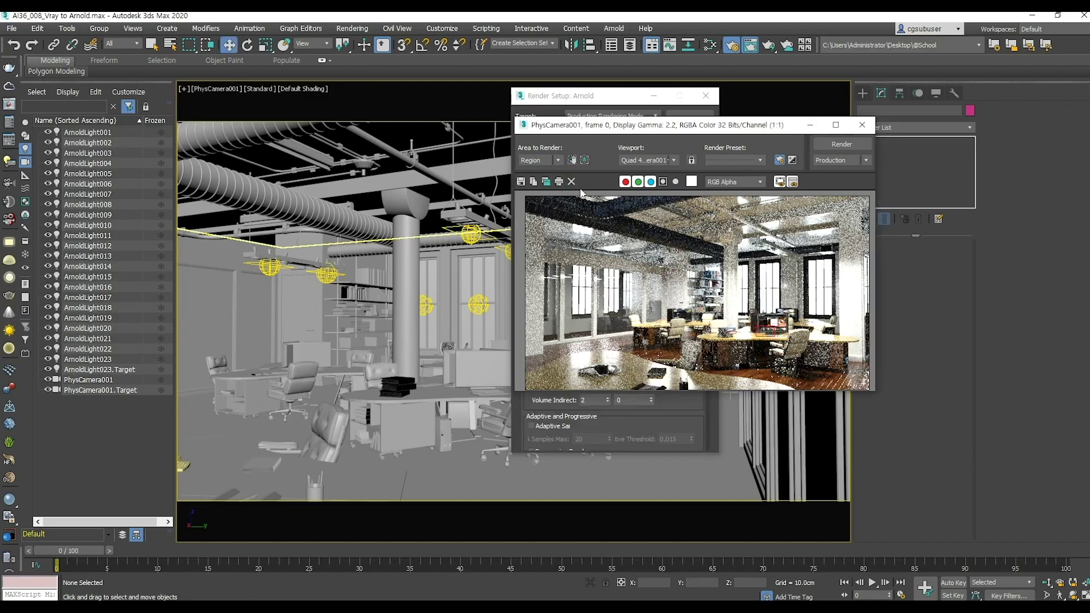
Step: Fit the render region around the patterned glass partition, windows and bookshelves in the camera view, and render that region
click(572, 160)
drag(758, 328, 519, 327)
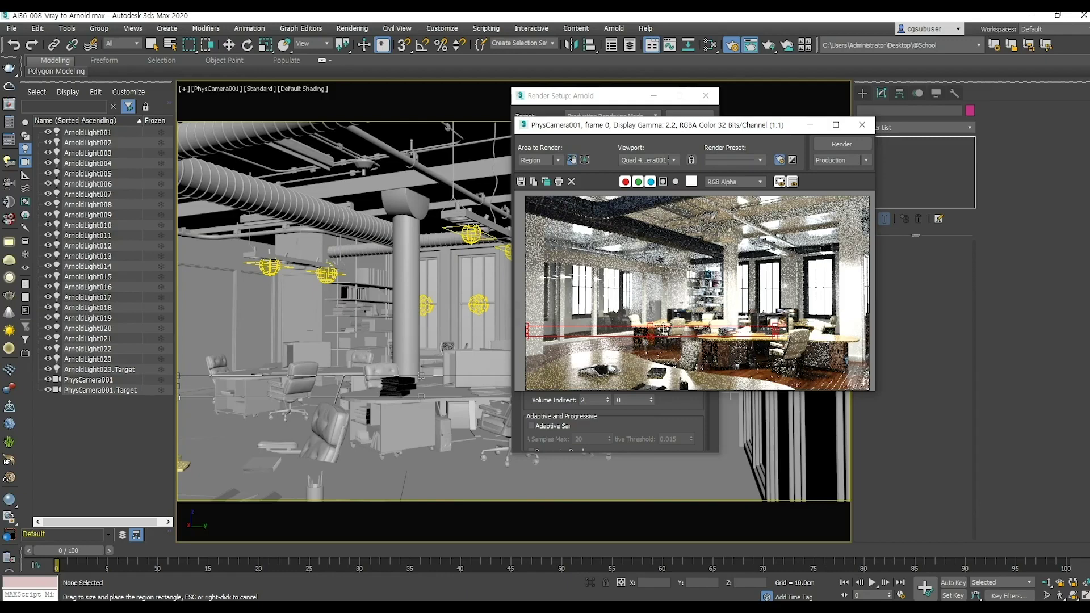
drag(649, 325, 650, 256)
drag(776, 302, 711, 308)
click(842, 145)
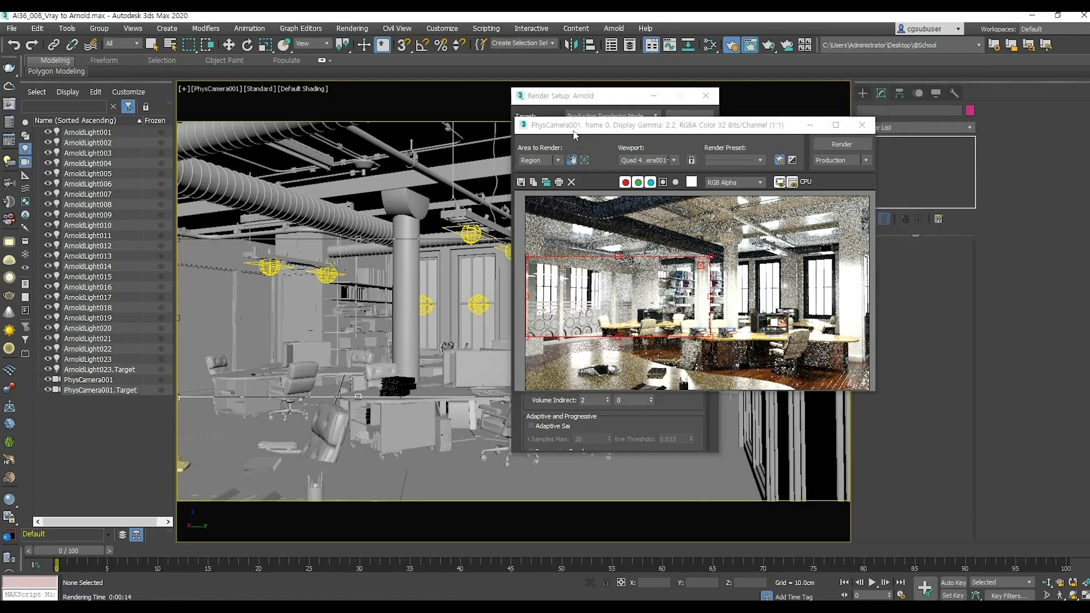
Step: Reopen the Slate Material Editor and delete the glass material's node tree from the view
drag(597, 100, 369, 106)
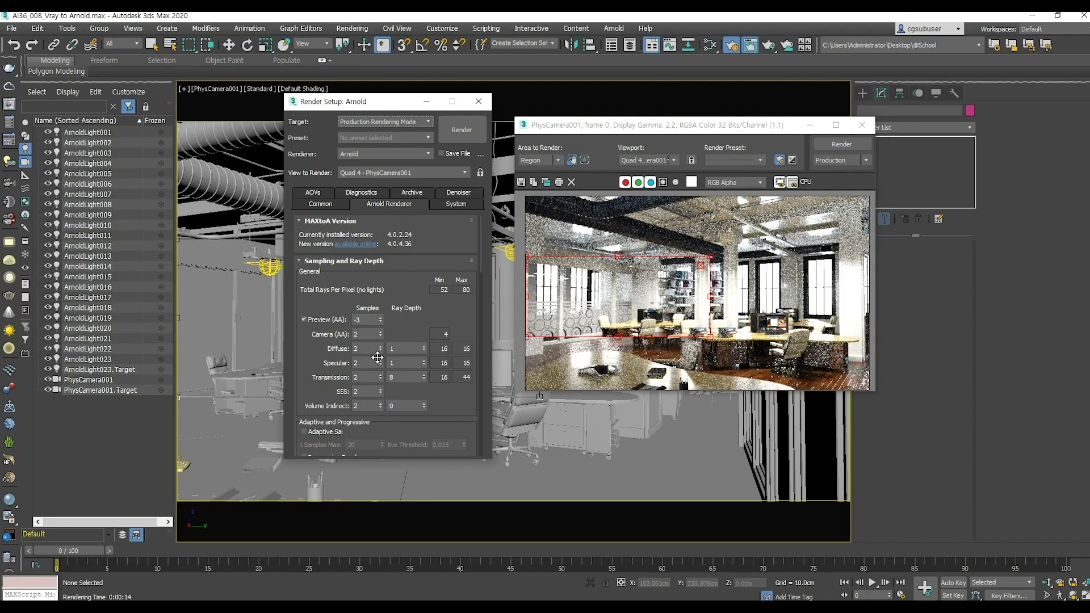
click(710, 45)
drag(448, 337, 424, 101)
drag(268, 299, 268, 393)
scroll(348, 326, down, 3)
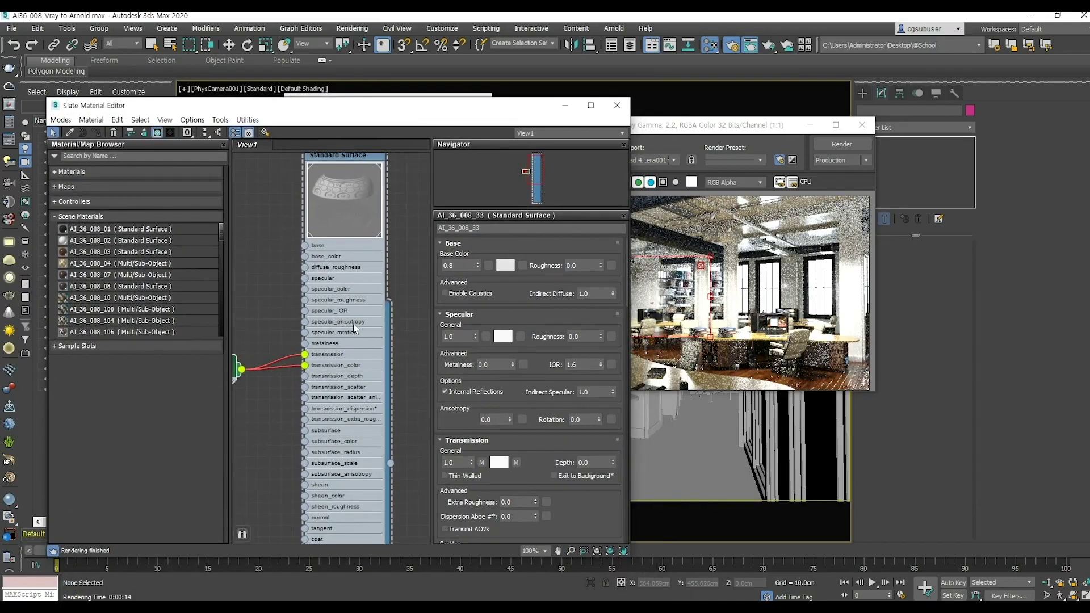
drag(396, 160, 236, 563)
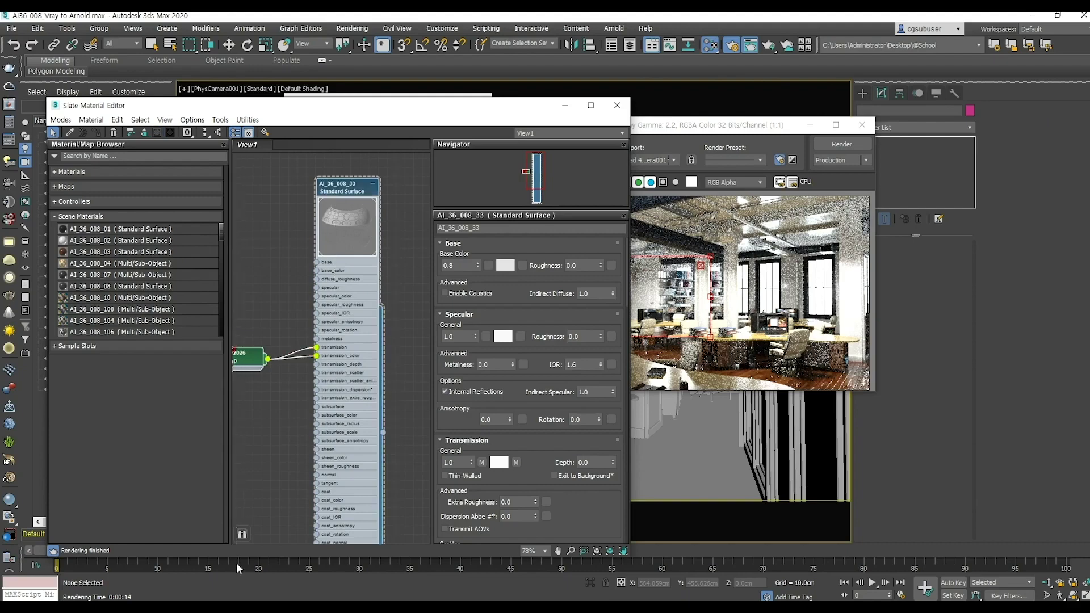
key(Delete)
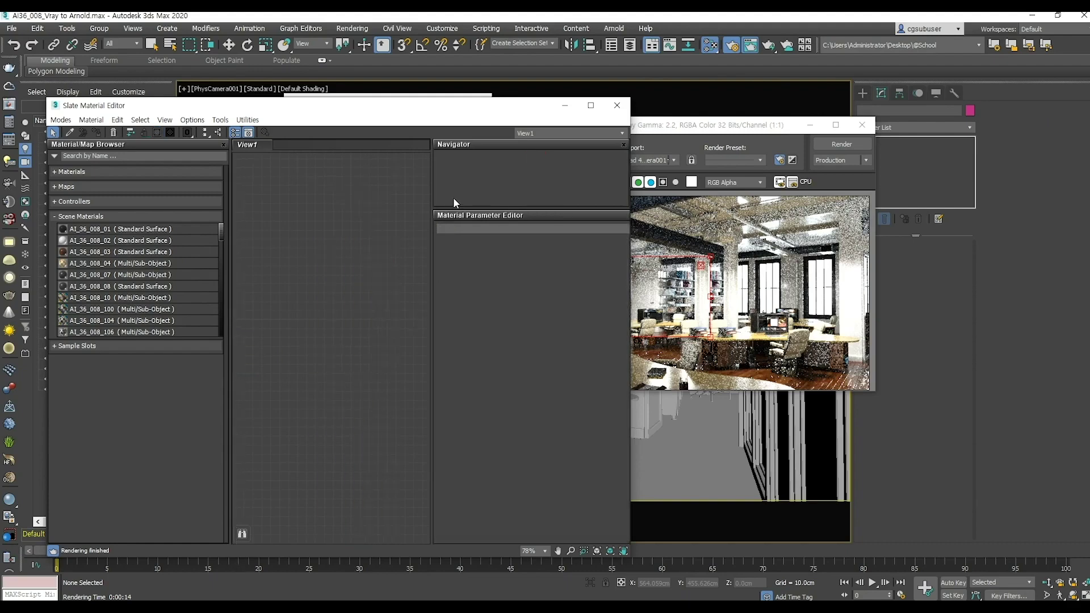
drag(470, 116, 368, 124)
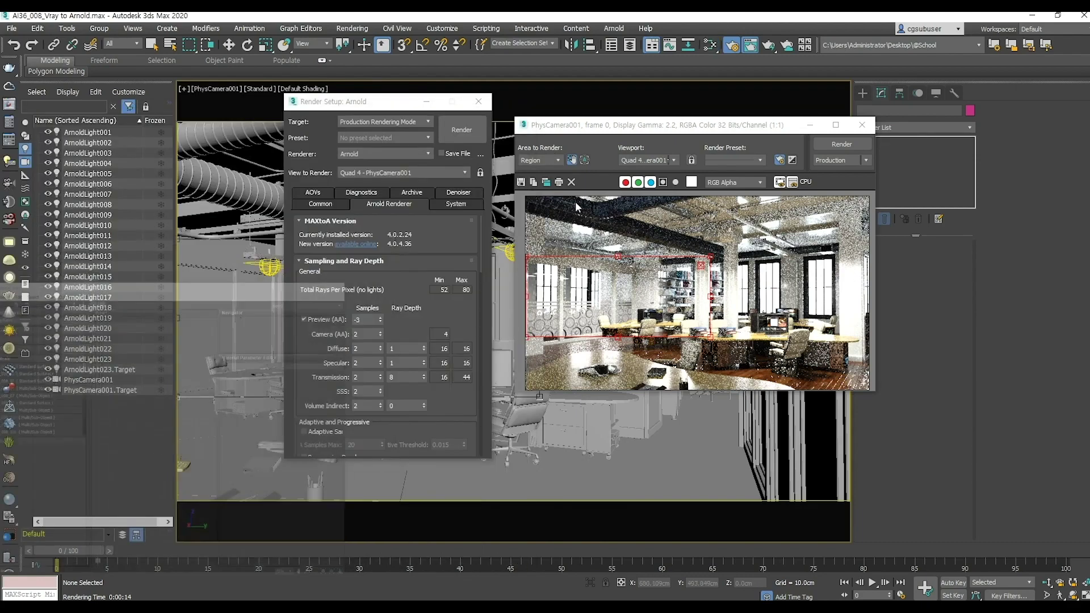
Step: Put away the material editor, and close the Arnold render setup and the rendered frame window
click(514, 113)
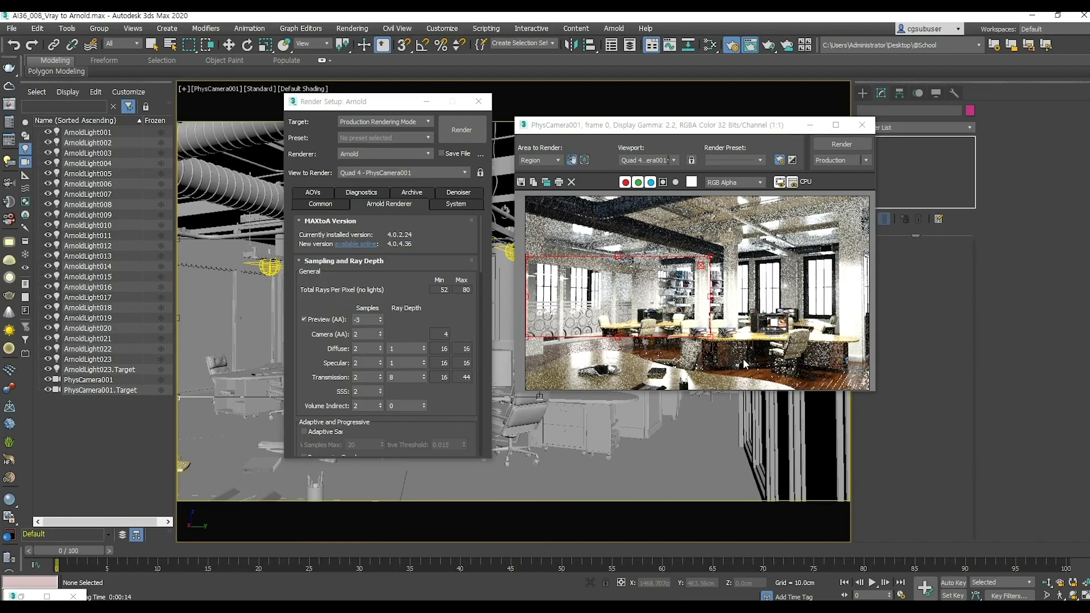
click(478, 101)
drag(610, 130, 761, 107)
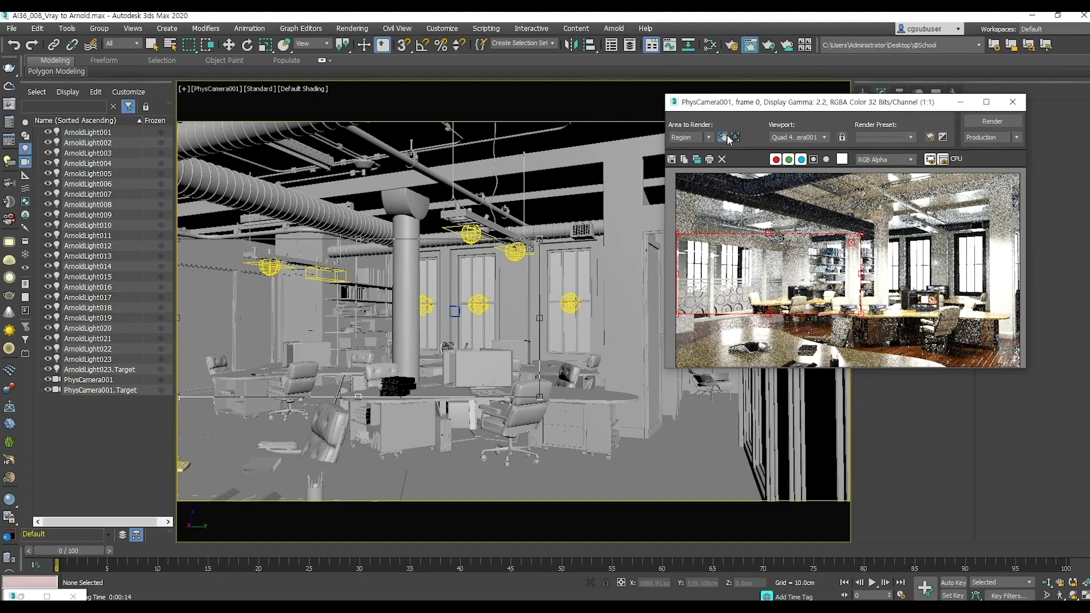
click(709, 462)
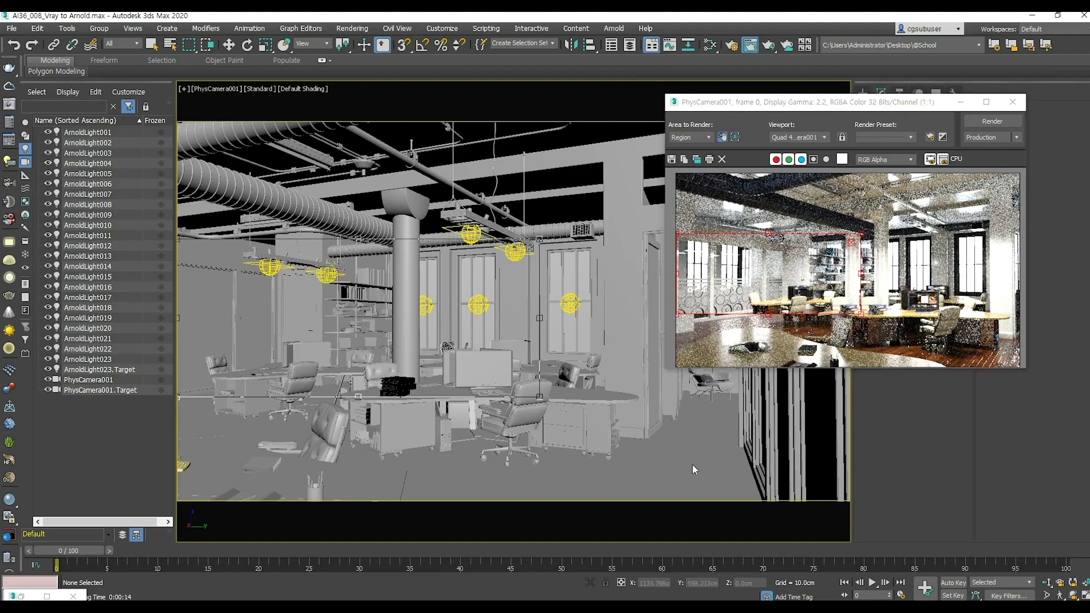
click(1017, 106)
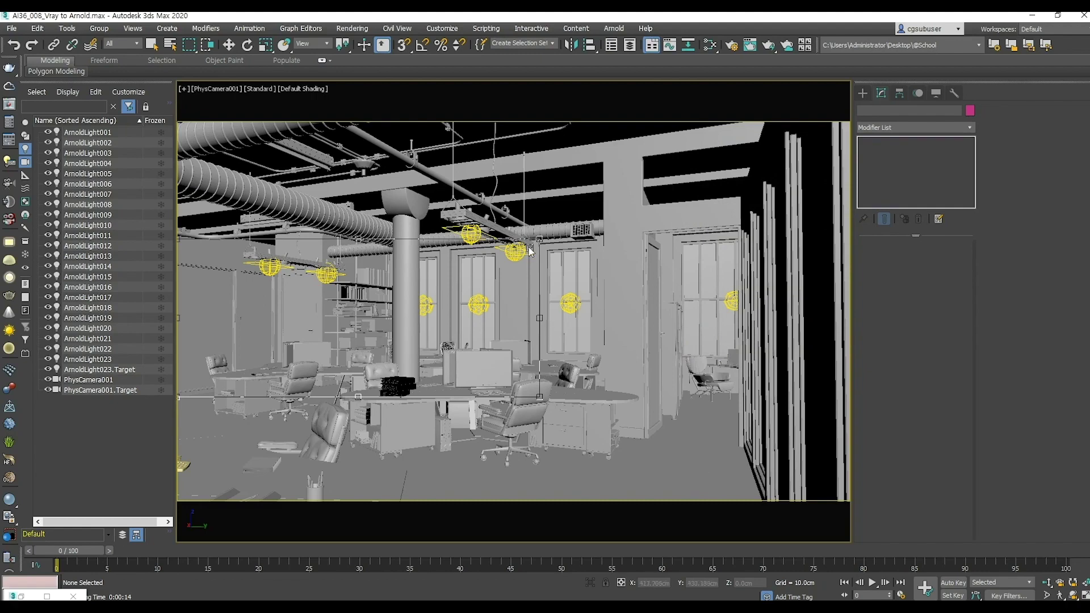
Step: Isolate the office floor object and sample its material into the Slate Material Editor
key(w)
click(710, 471)
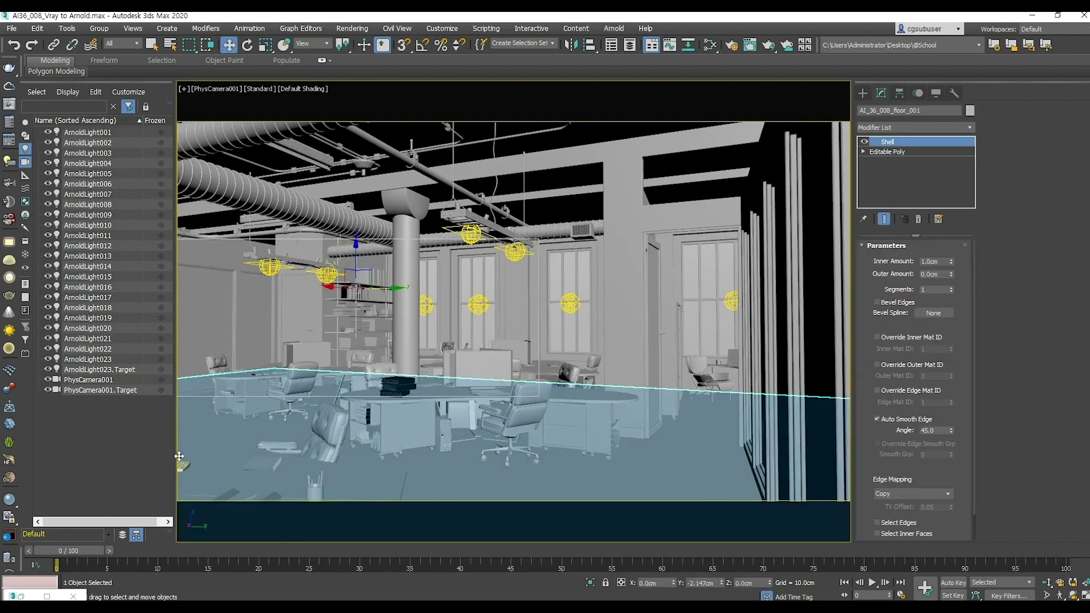
click(590, 583)
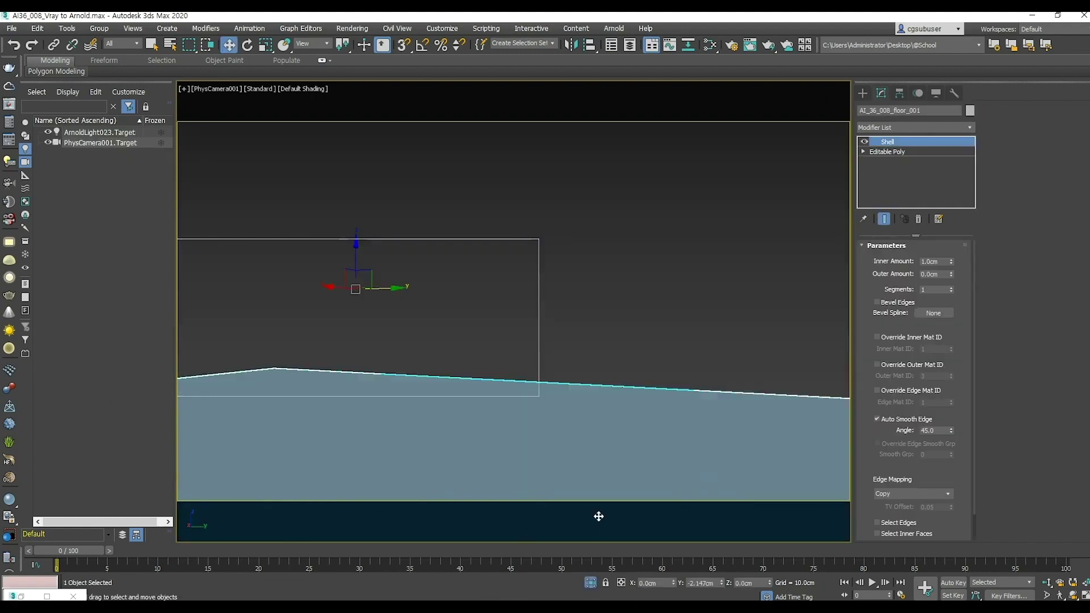
click(652, 234)
click(710, 45)
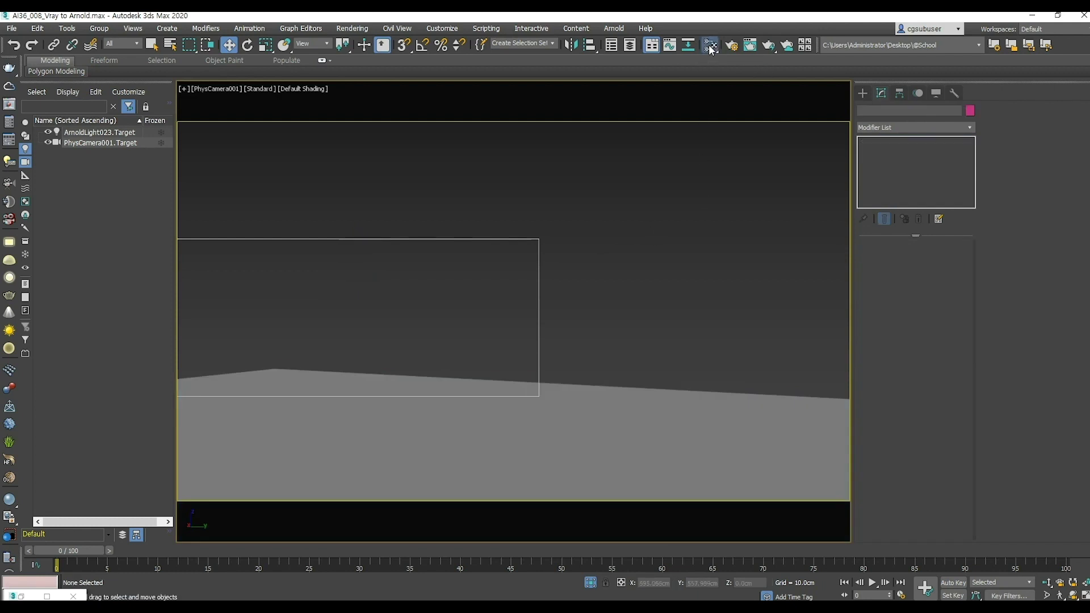
drag(75, 114, 133, 115)
click(26, 143)
click(729, 447)
Step: Enlarge the preview of the floor's AI_36_008_03 Standard Surface material and open its parameters
middle_drag(235, 253, 265, 316)
scroll(261, 284, up, 2)
middle_drag(261, 260, 278, 343)
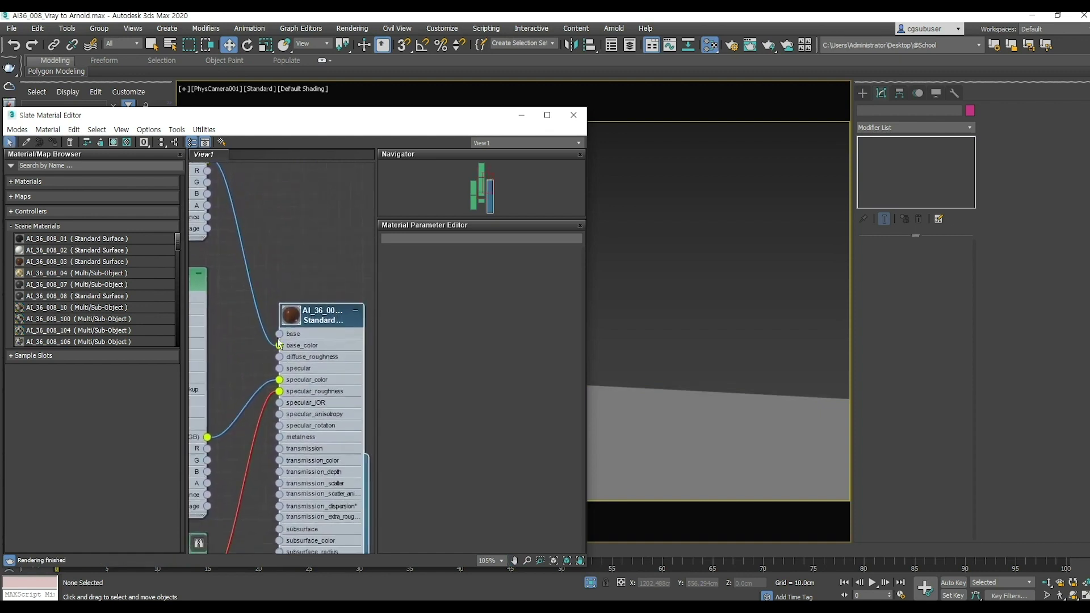
double_click(300, 320)
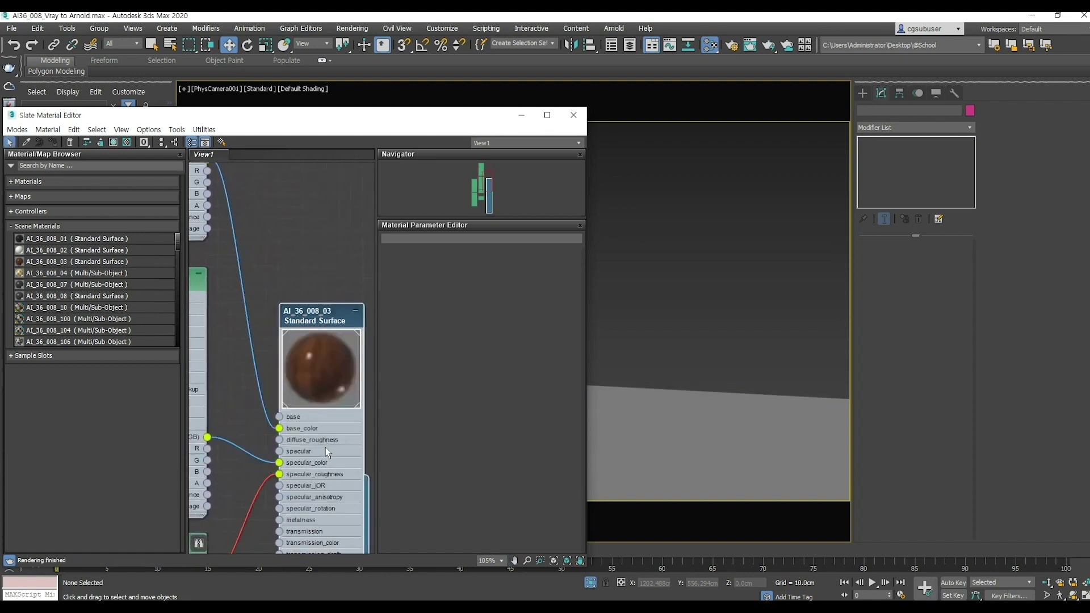
middle_drag(325, 447, 299, 301)
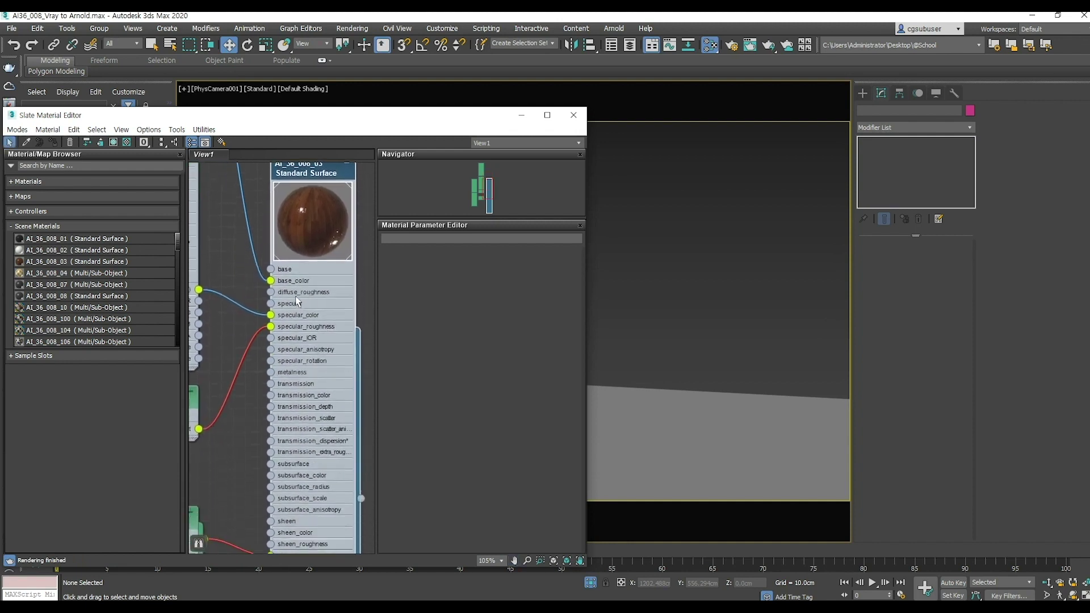
scroll(291, 334, up, 4)
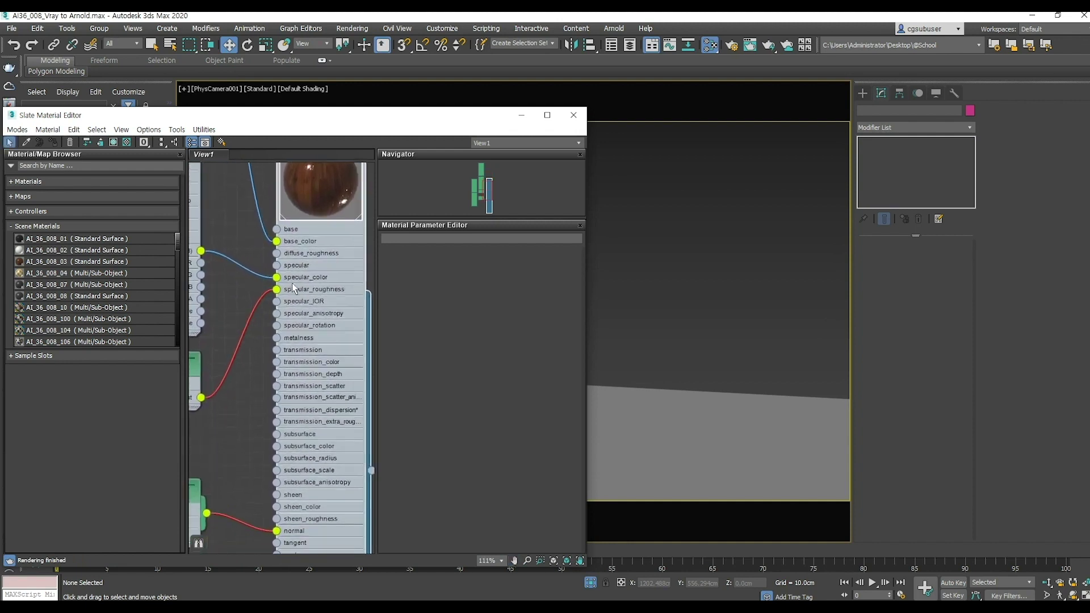
middle_drag(291, 307, 291, 366)
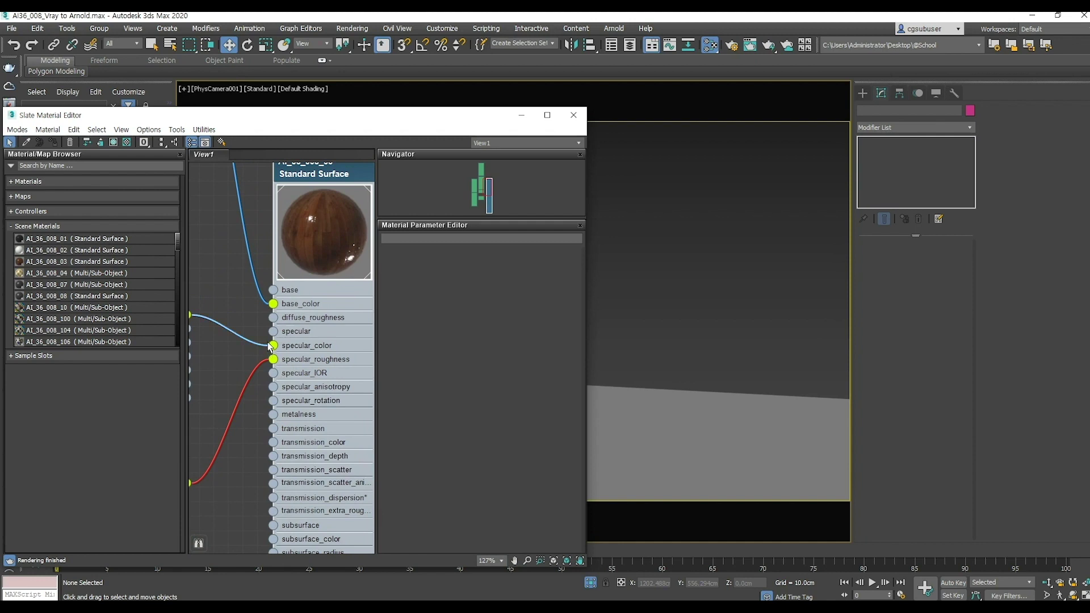
double_click(314, 235)
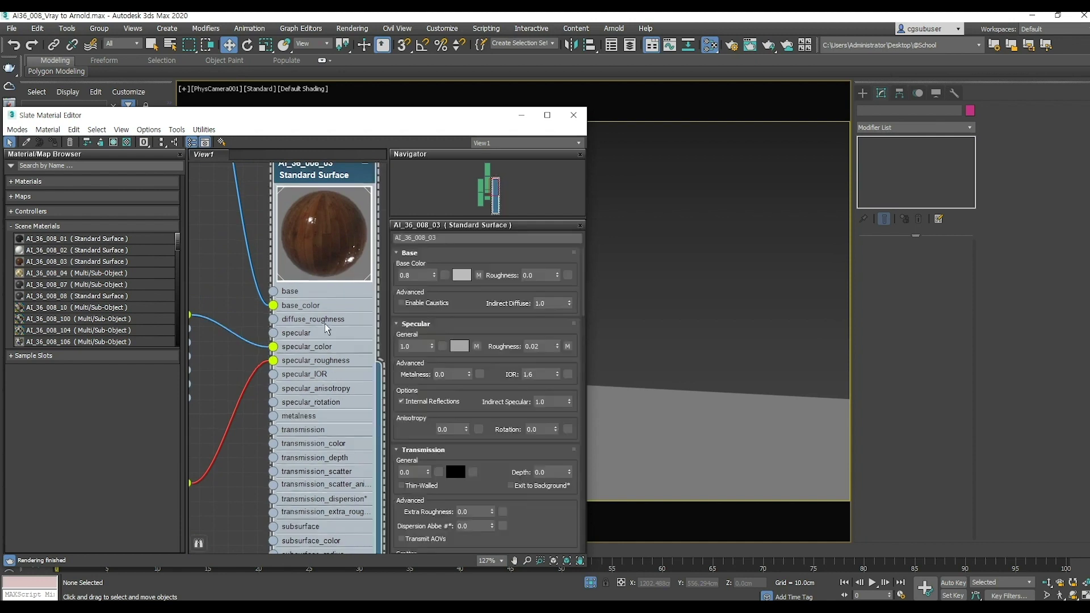
Step: Disconnect the maps feeding specular_color and specular_roughness on the floor material
drag(272, 347, 190, 297)
key(ctrl+z)
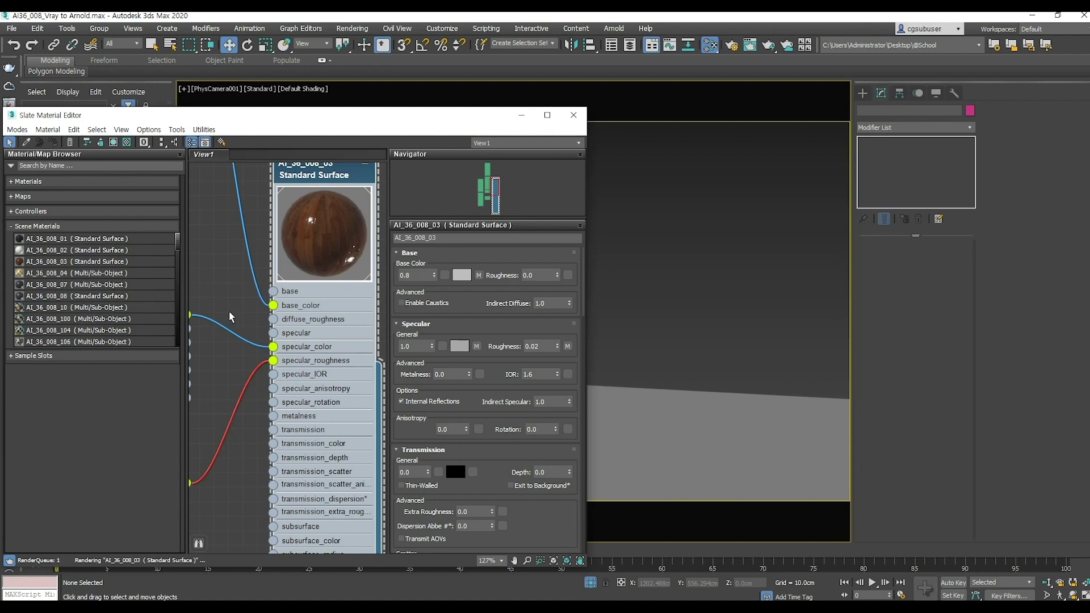
drag(272, 347, 223, 333)
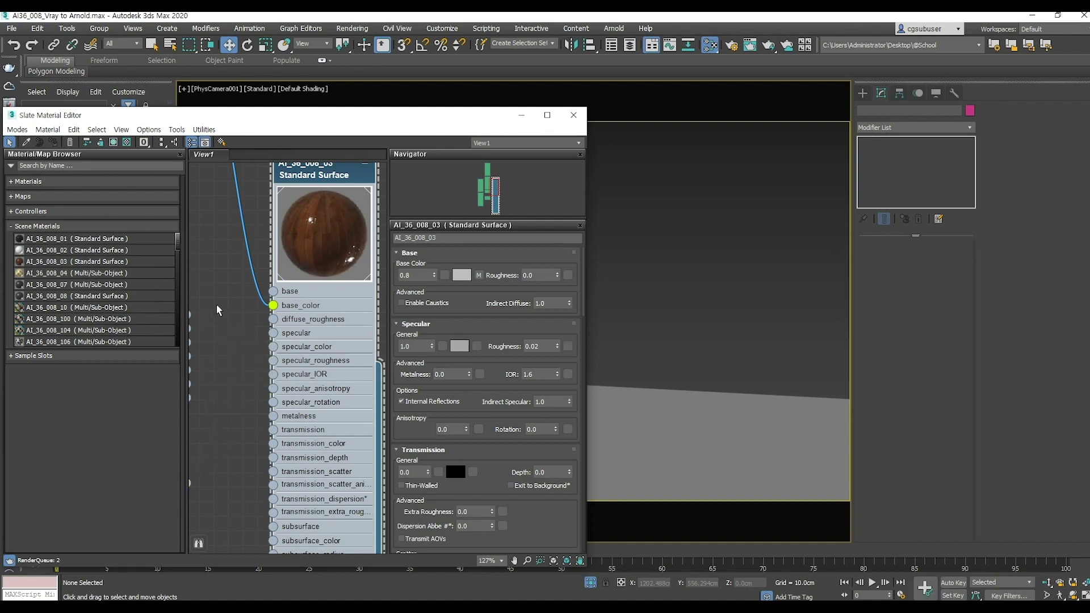
Step: Set the floor material's specular roughness to 0.5 and check its enlarged preview
double_click(314, 224)
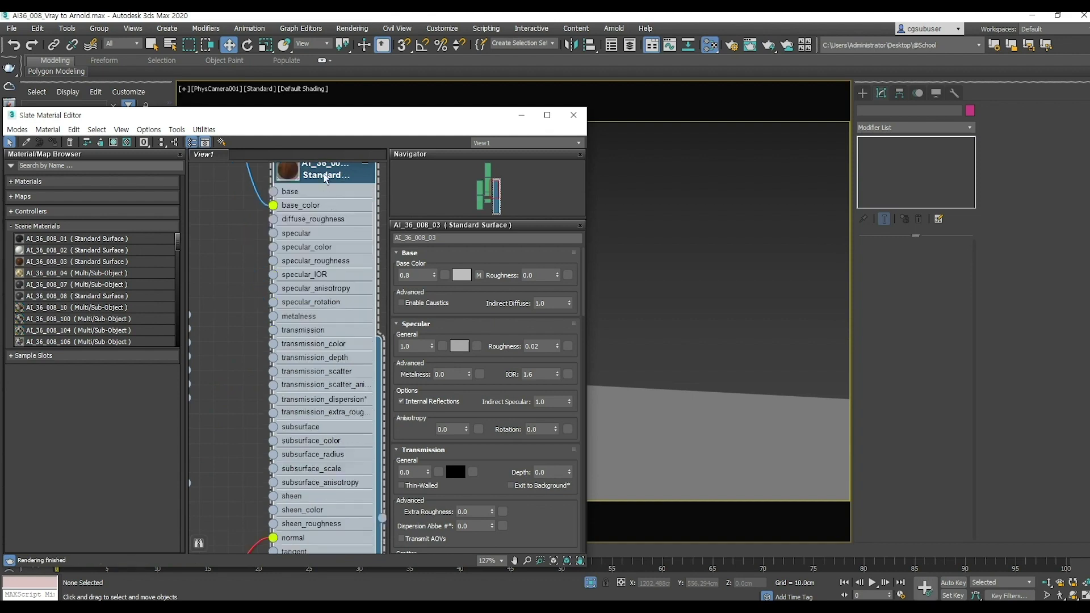
drag(326, 182, 308, 245)
double_click(271, 233)
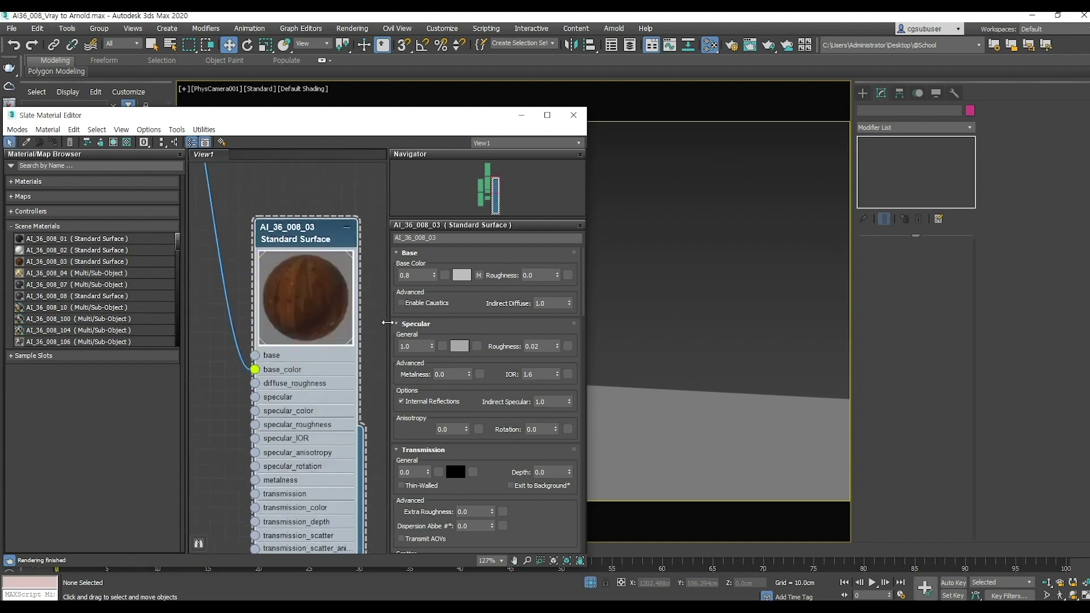
click(538, 346)
text(0.5)
key(Return)
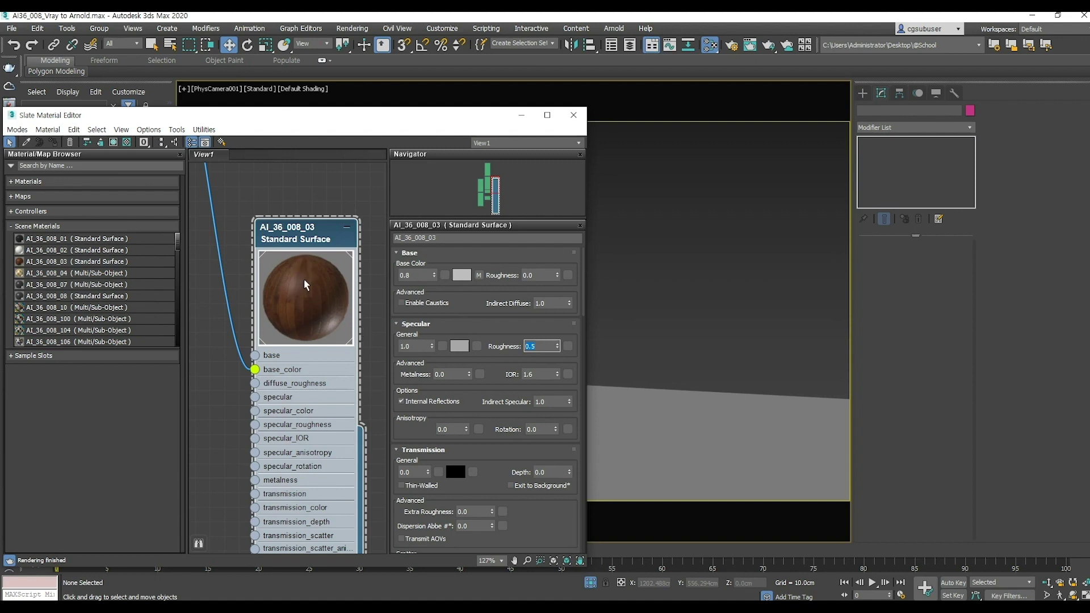
middle_drag(305, 303, 301, 250)
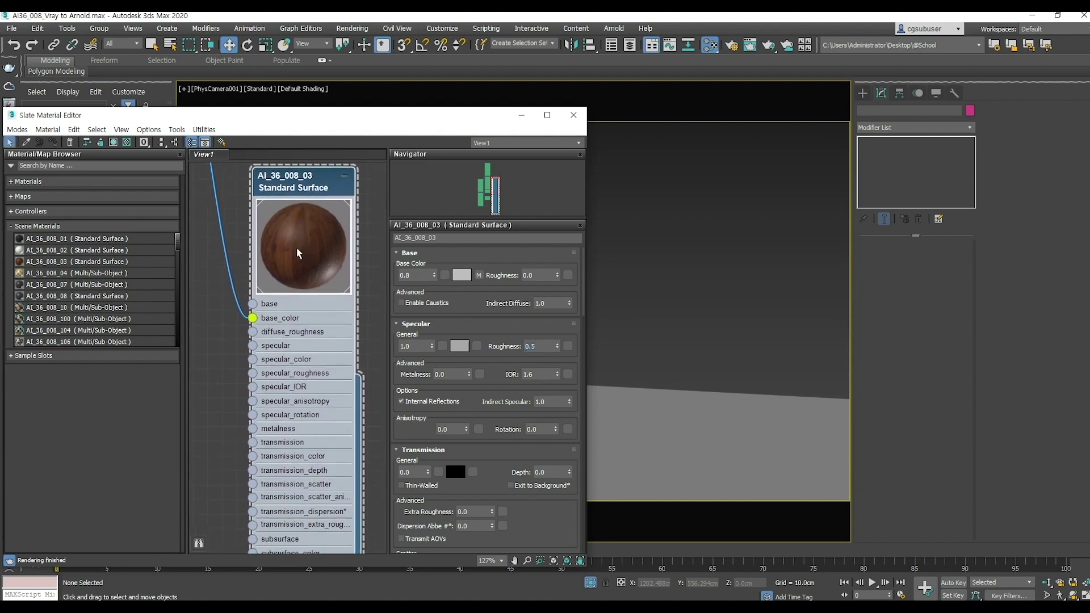
Step: End the isolation of the floor object and move the material editor aside to reveal the scene
drag(446, 120, 396, 122)
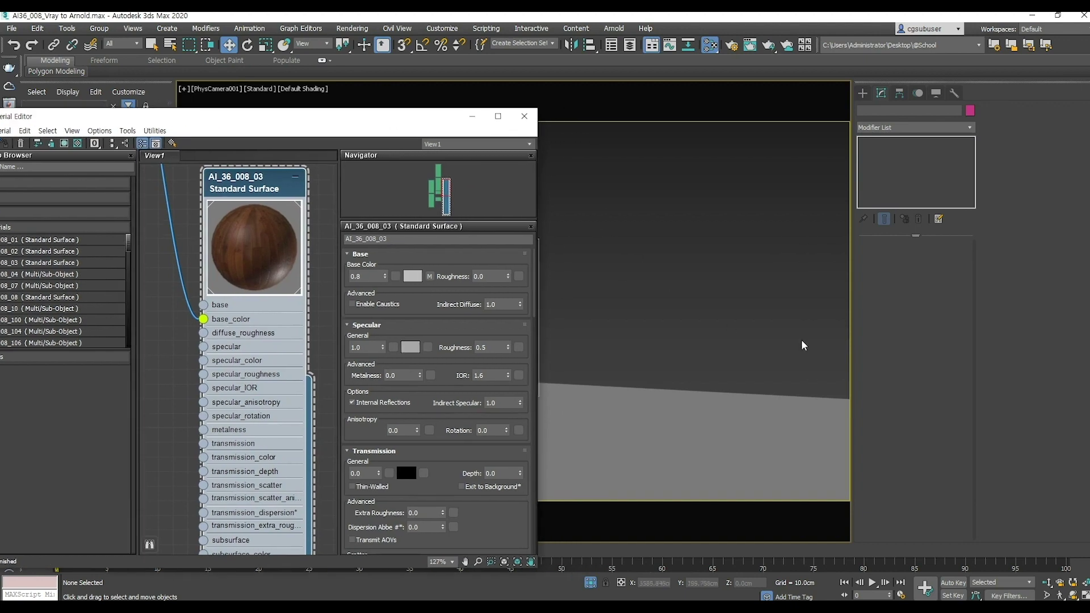
click(591, 582)
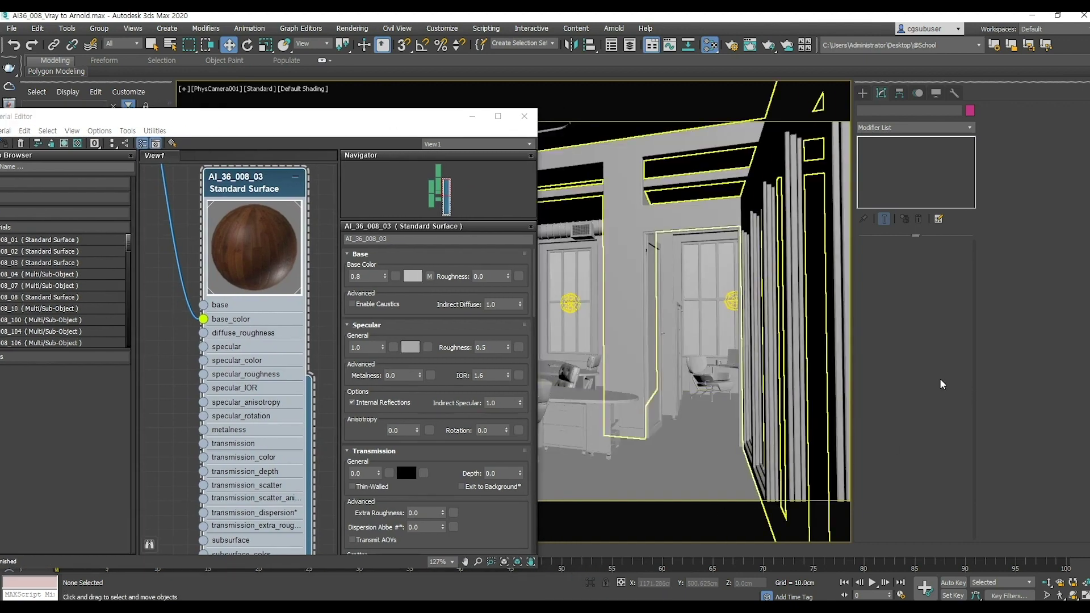
drag(357, 124, 279, 98)
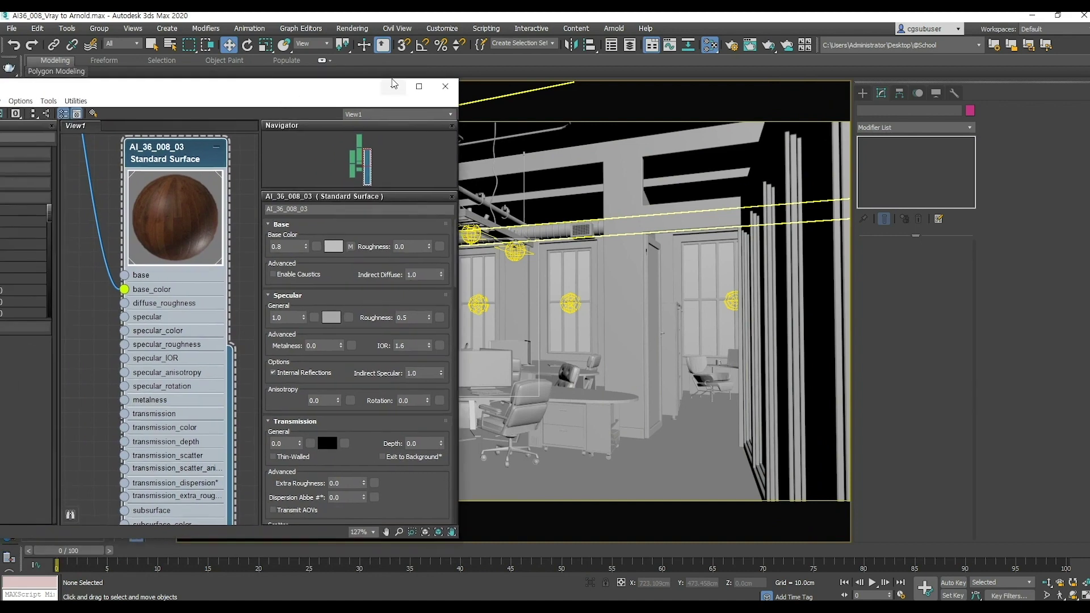
Step: Move the render region over the wooden floor and doorway beside the blinds, and render it to check the floor
click(755, 49)
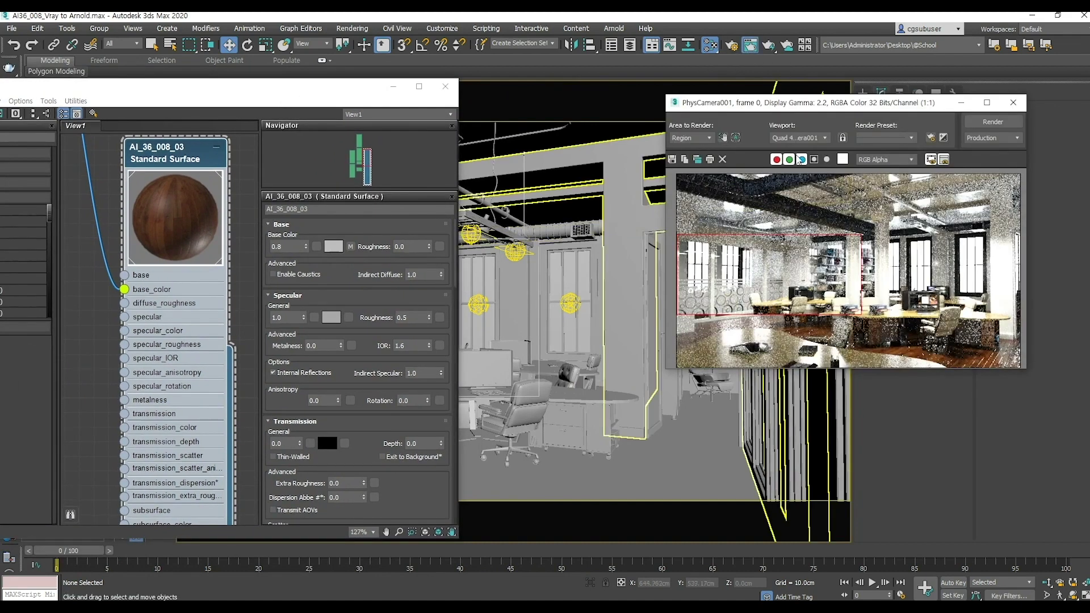
click(722, 138)
drag(810, 244, 975, 310)
drag(835, 316, 937, 317)
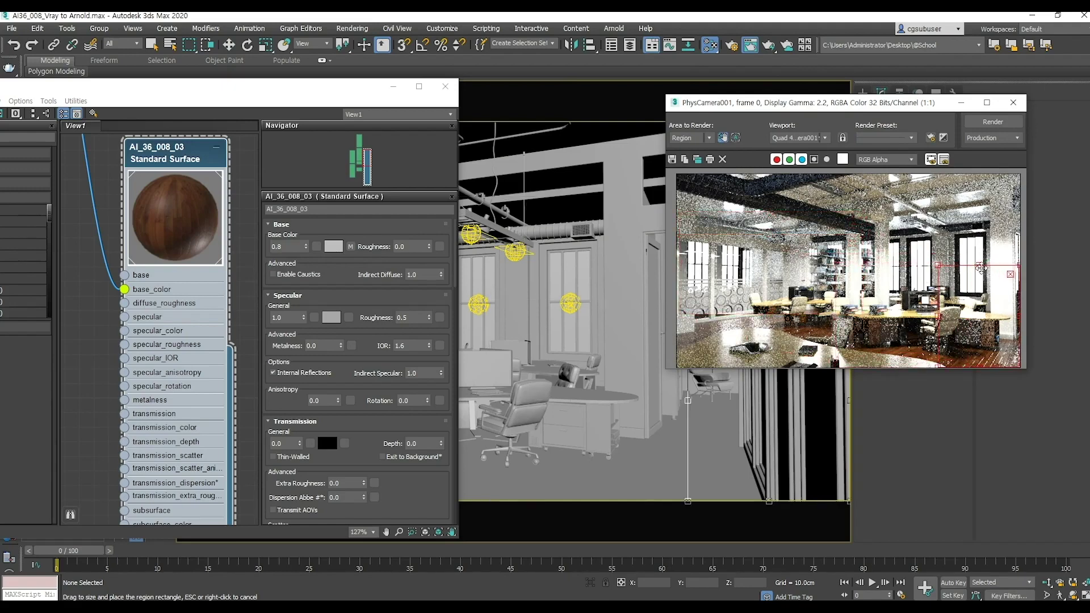
drag(978, 266, 978, 253)
click(993, 122)
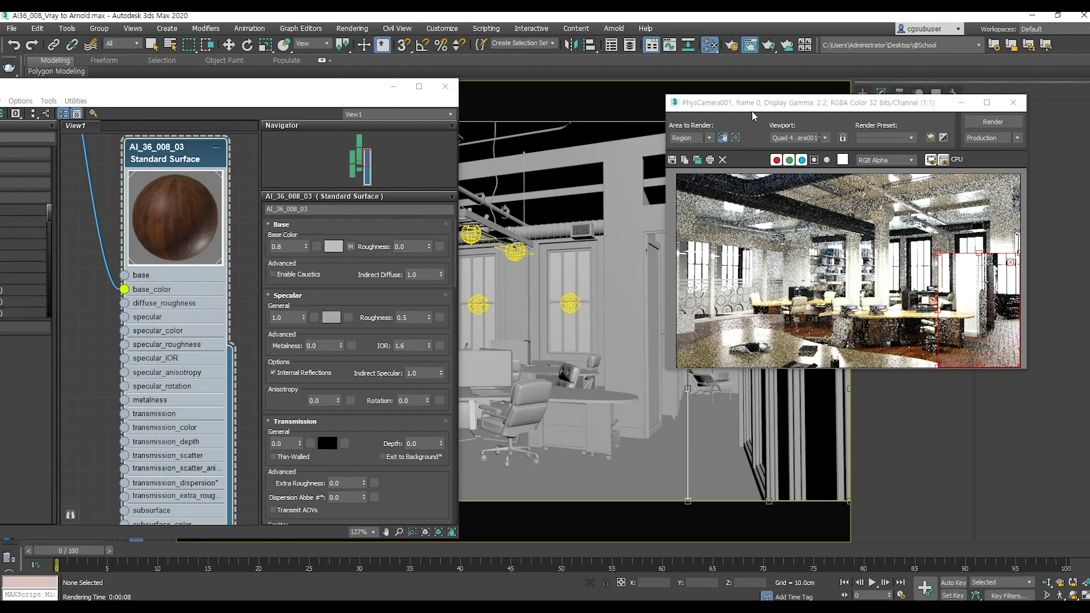
drag(761, 108, 401, 126)
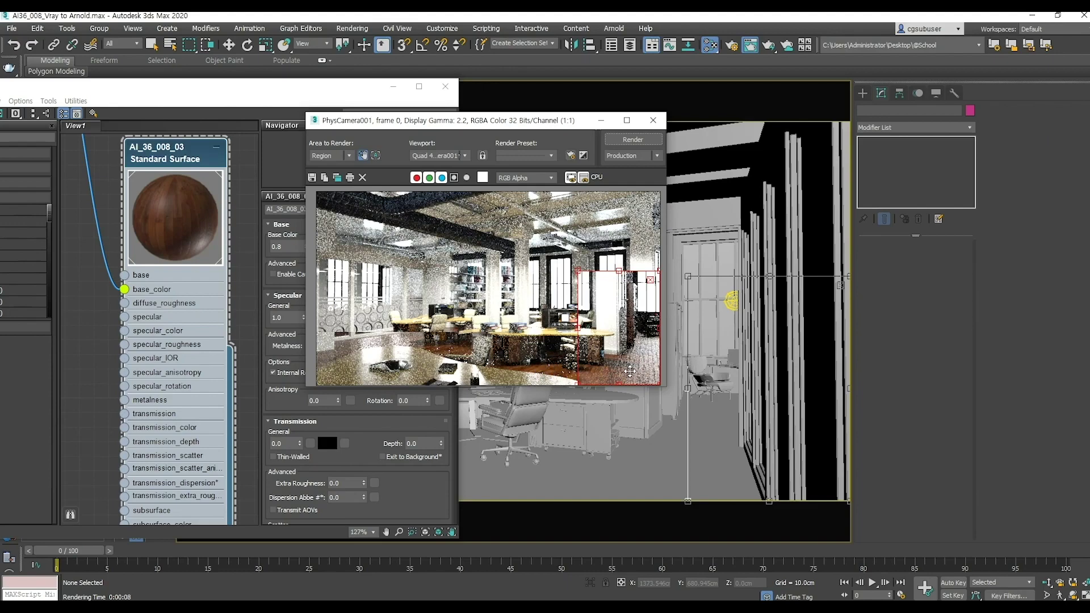
Step: Move the rendered frame aside and close the material editor to reveal the camera view
drag(519, 128, 497, 129)
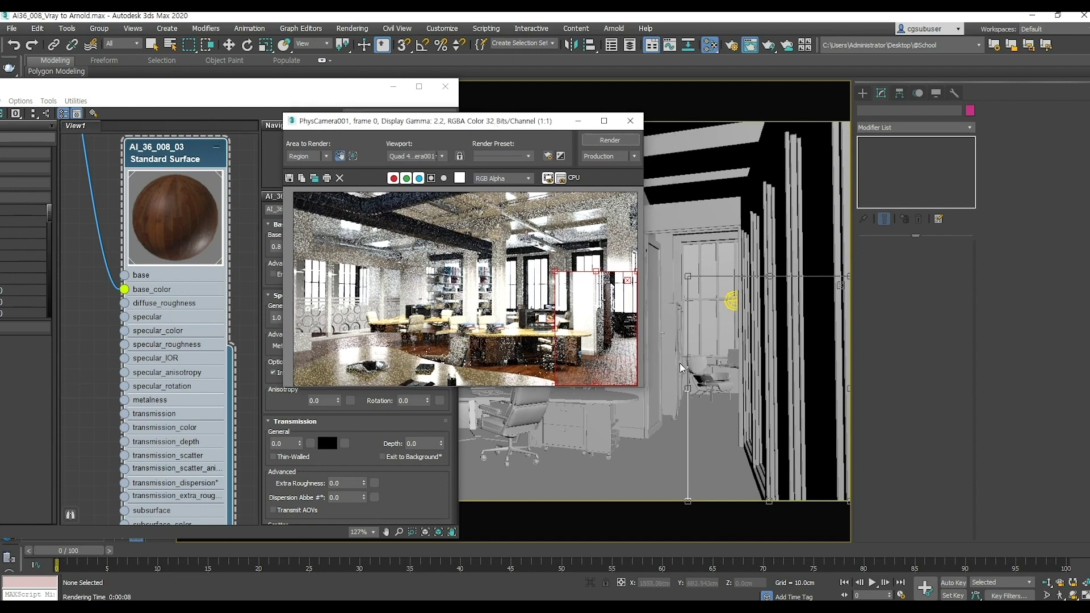
drag(495, 124, 468, 229)
click(445, 87)
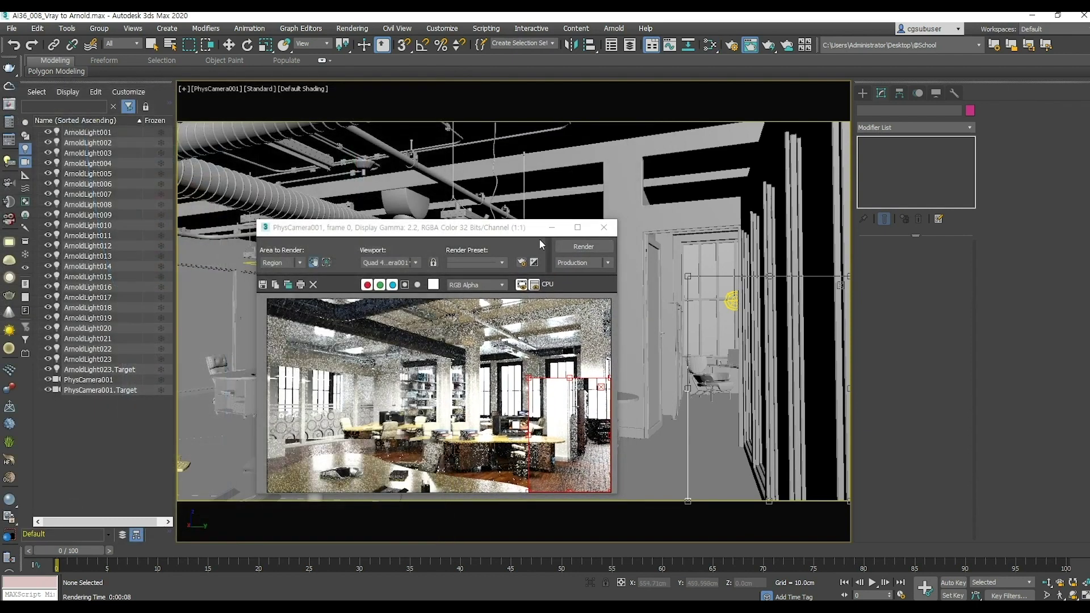
Step: Select PhysCamera001.Target and shift it along Y to about 431 cm, turning the view towards the blinds
click(88, 380)
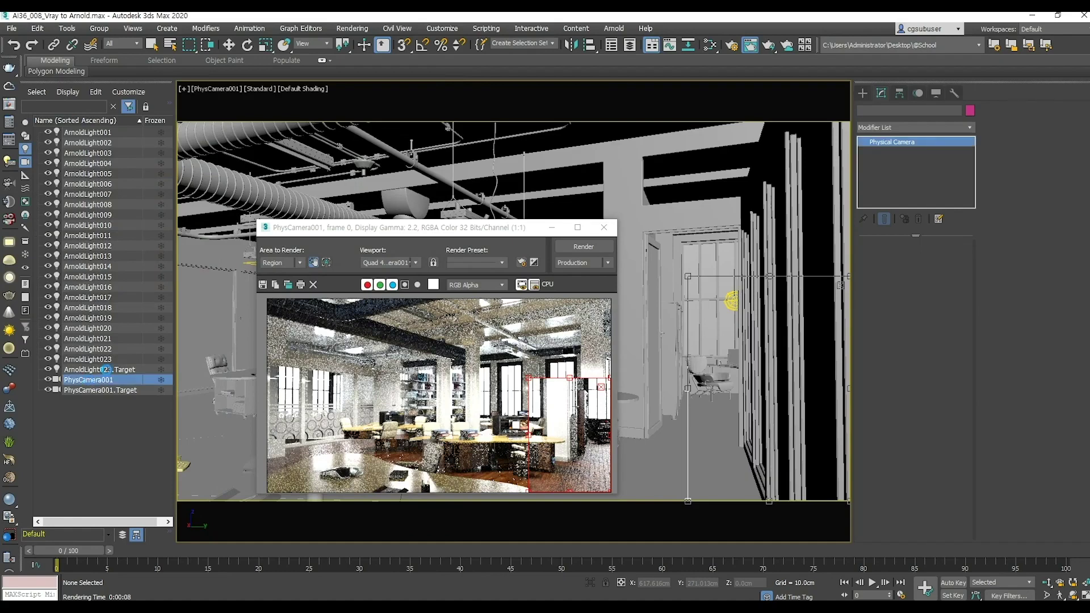
drag(440, 230, 258, 449)
click(99, 391)
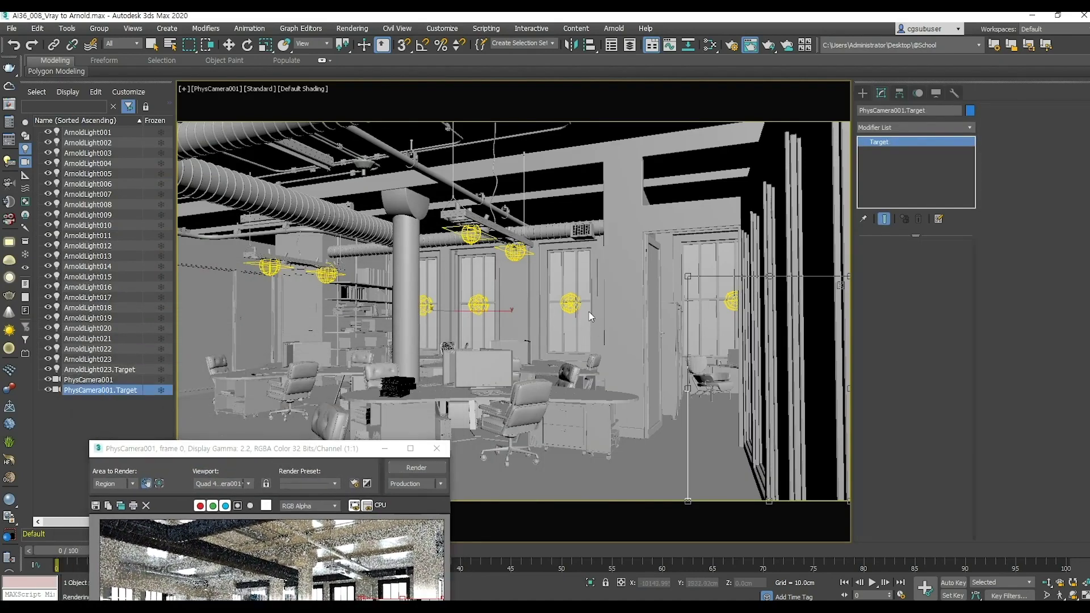
key(w)
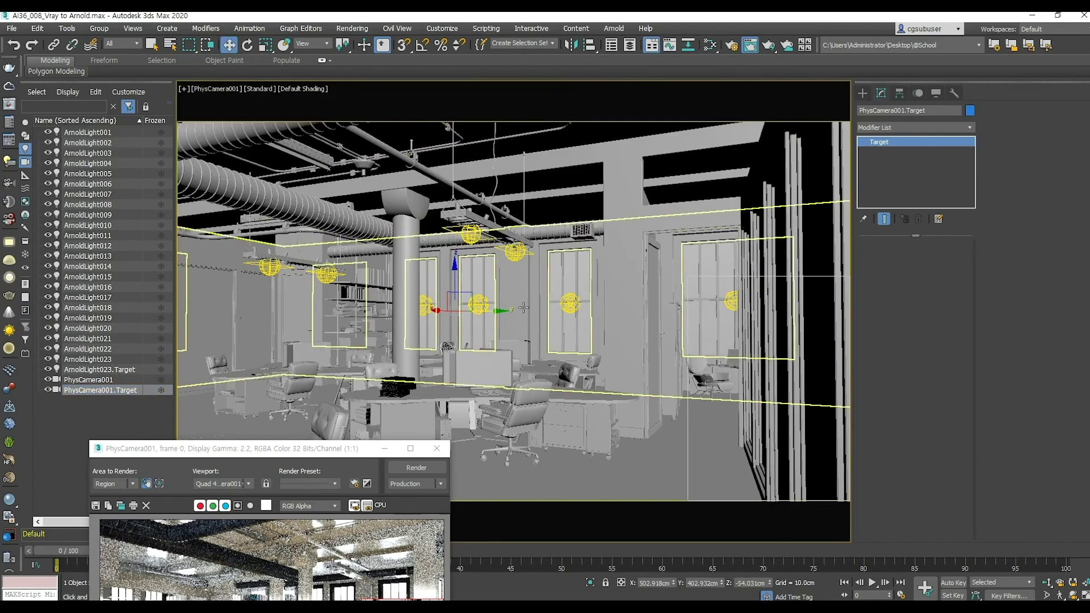
drag(506, 313, 423, 425)
drag(338, 450, 417, 199)
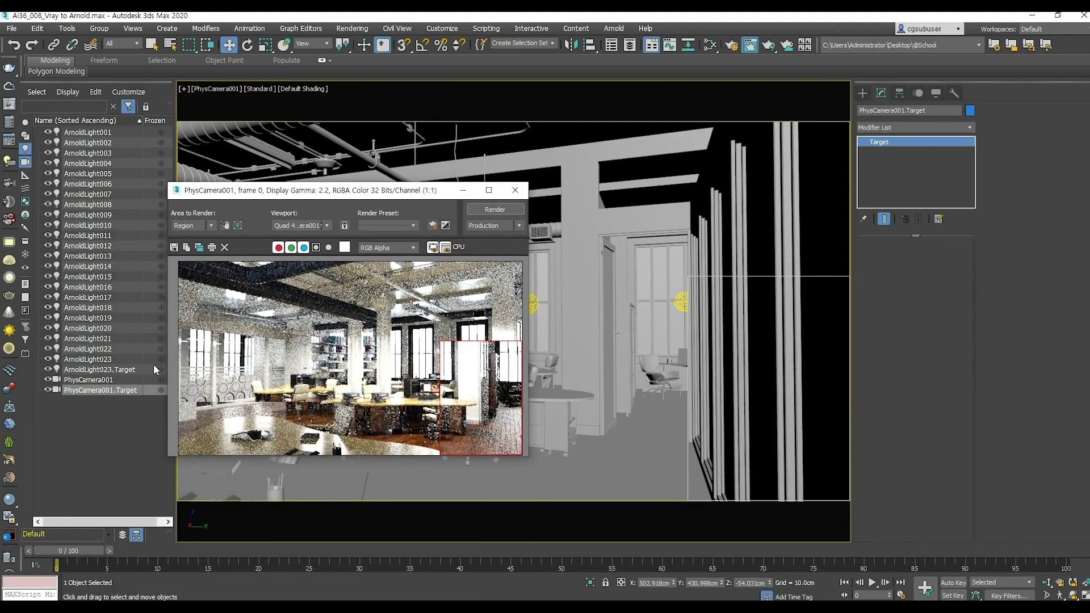
Step: Select ArnoldLight023, extend the render region up to the frame's upper edge, raise its lower edge slightly, and render it
click(88, 359)
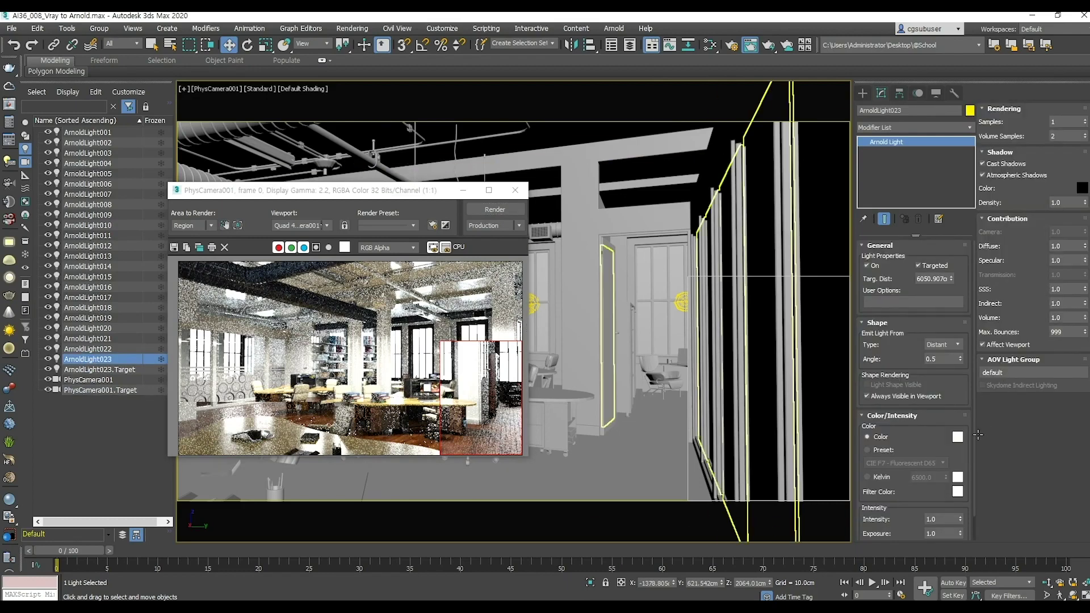
double_click(933, 518)
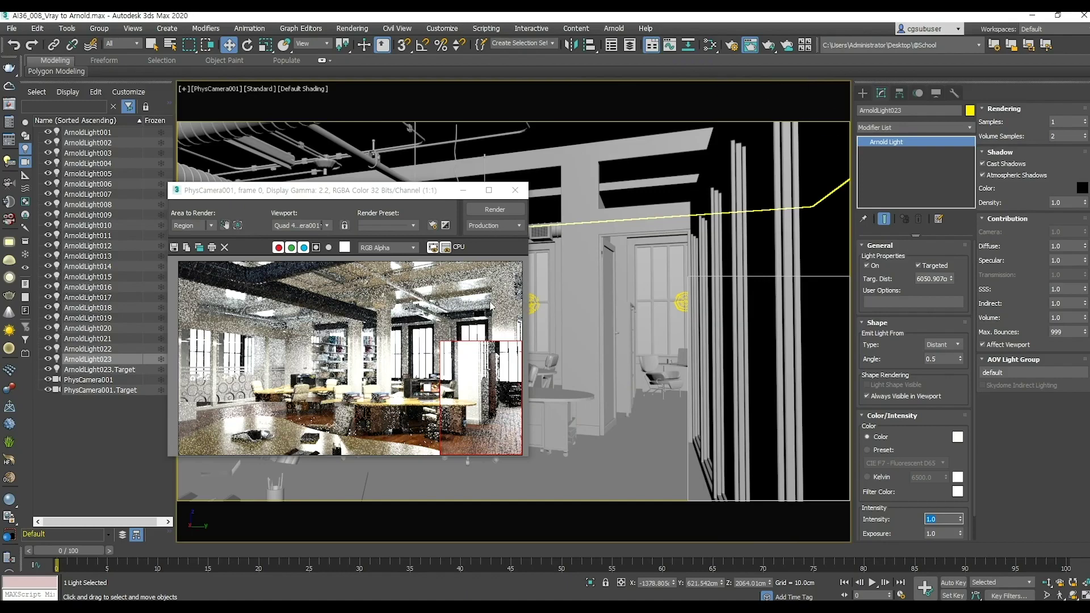
click(225, 226)
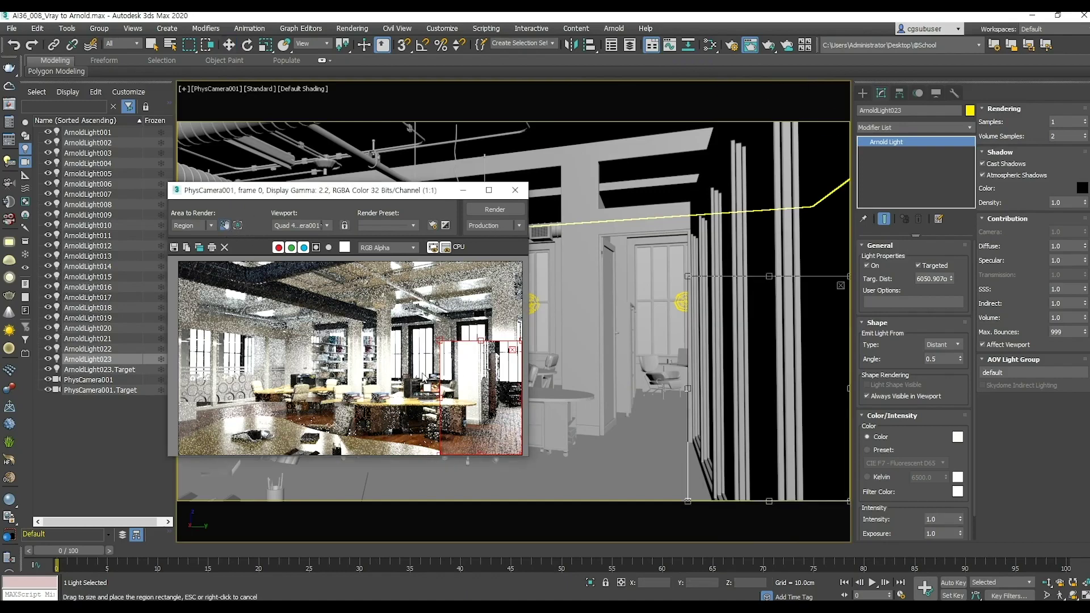
drag(482, 344, 483, 262)
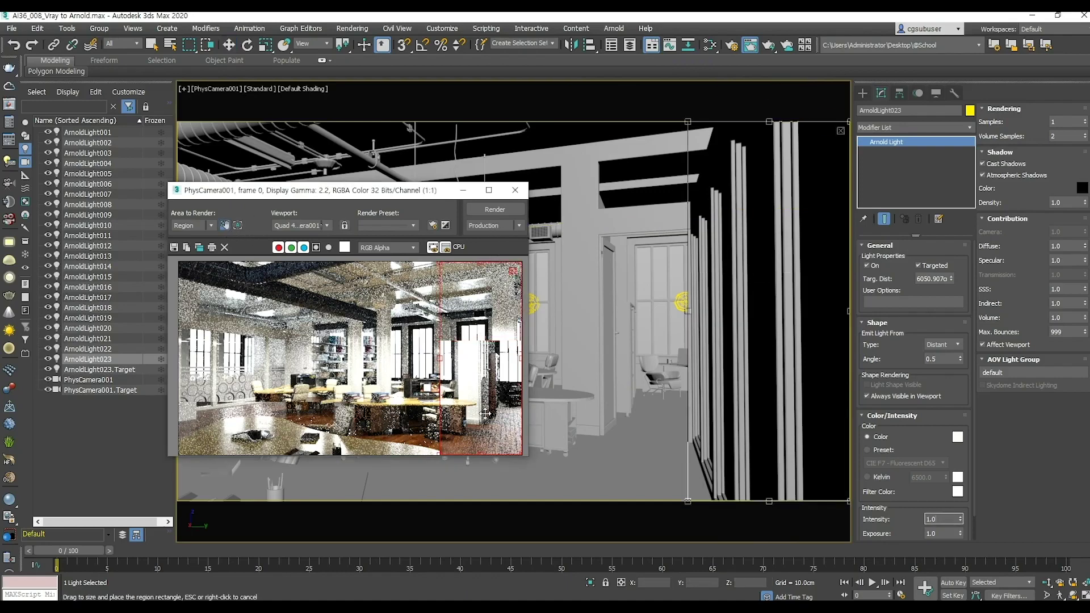
drag(481, 452, 481, 431)
click(504, 209)
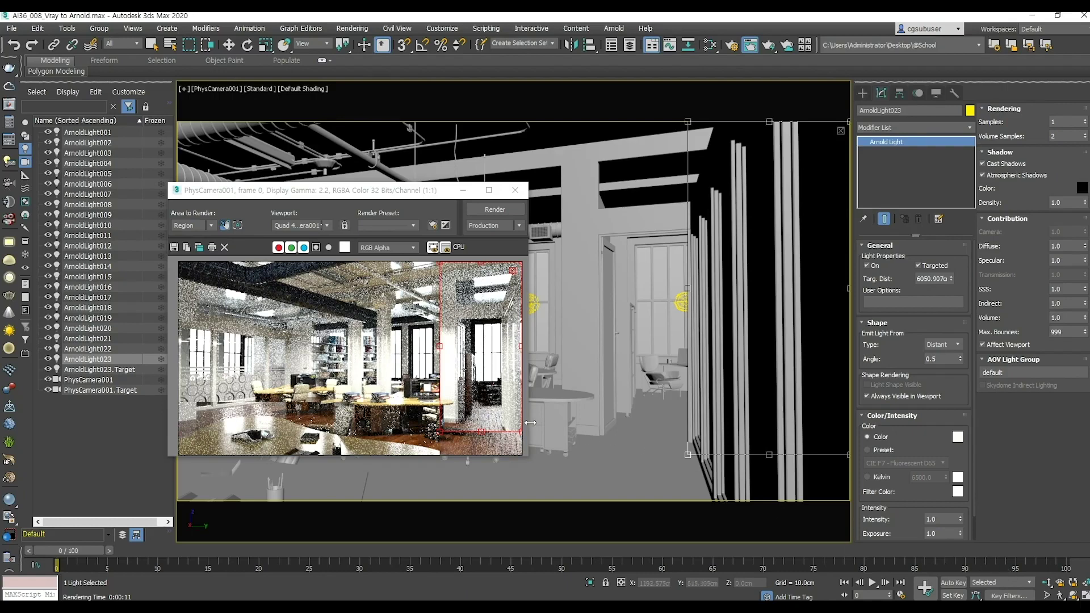
Step: Reselect ArnoldLight023 after PhysCamera001 and close the rendered frame
drag(393, 192, 425, 262)
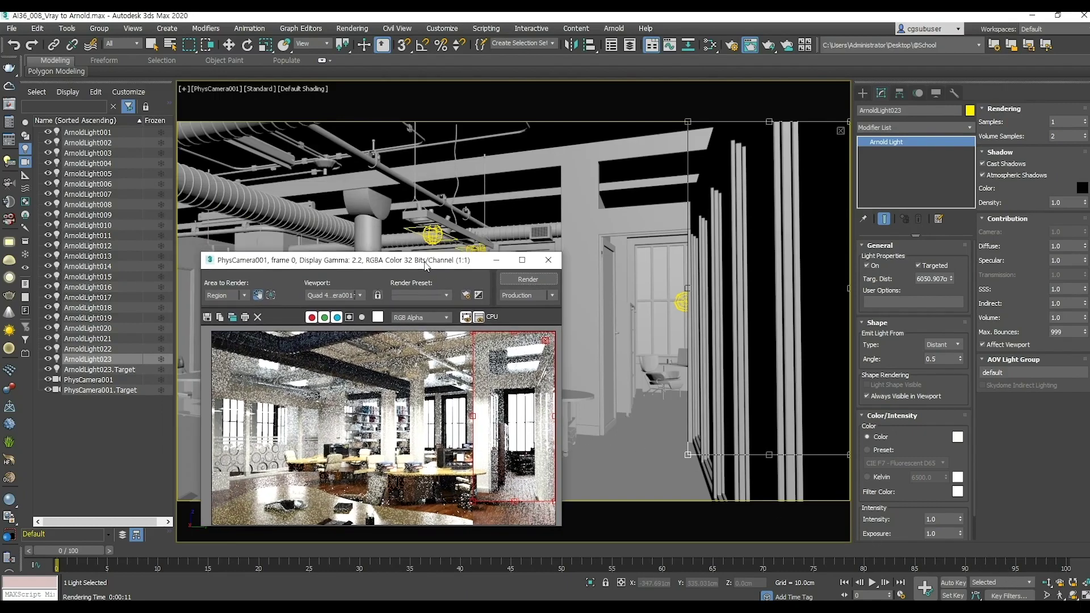
click(91, 379)
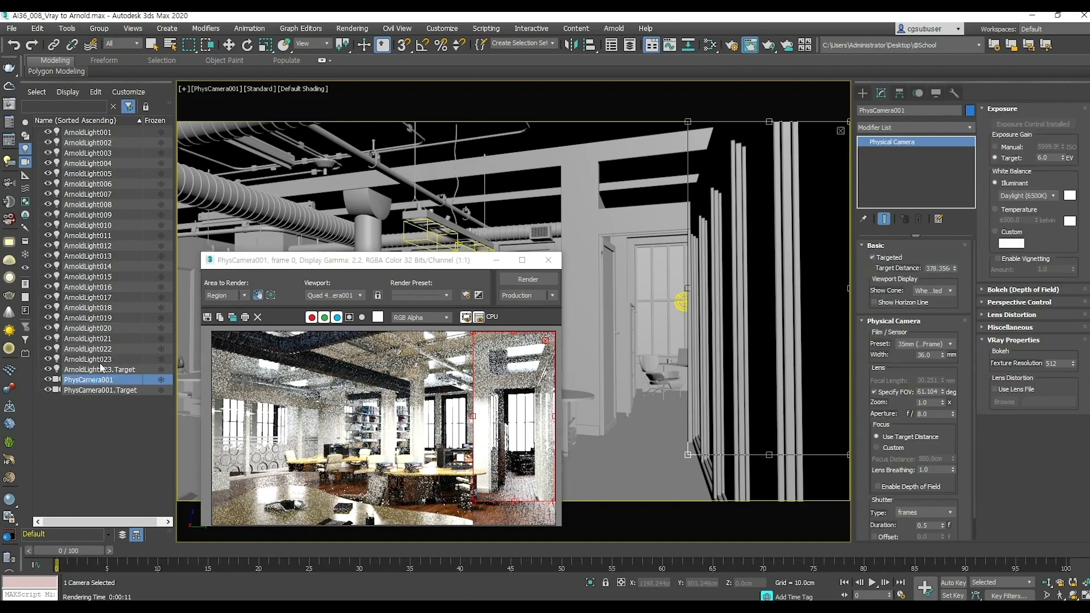
click(97, 359)
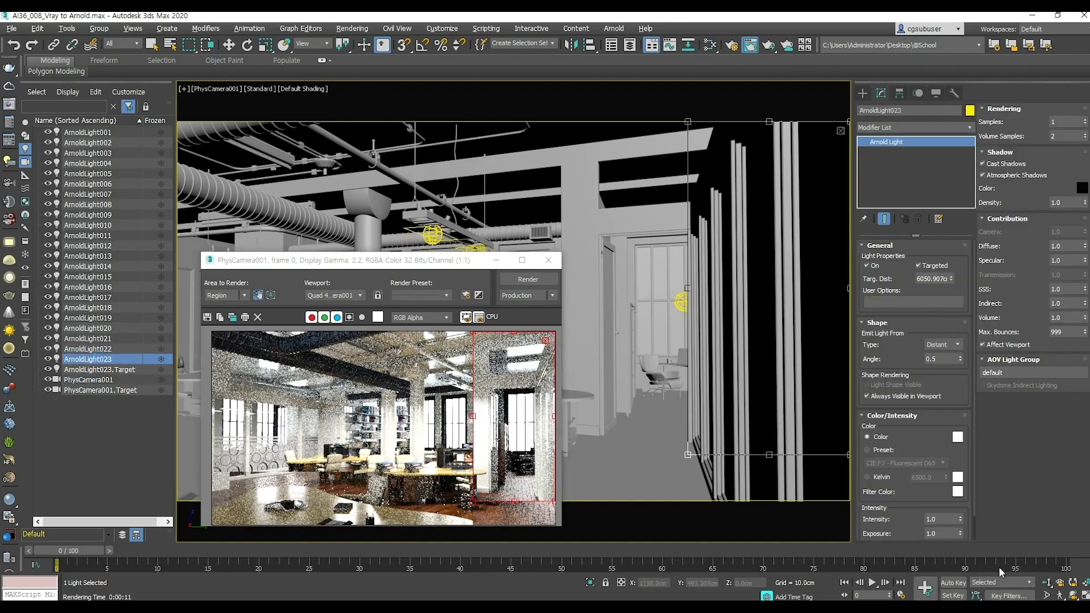
click(547, 260)
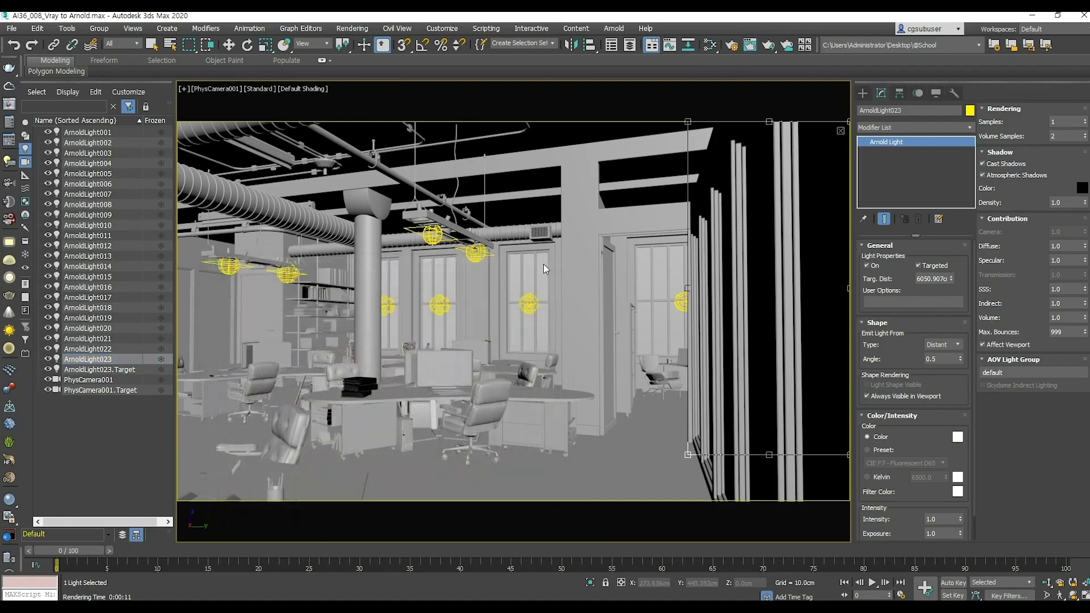
Step: Show the whole scene outside the camera view with the grid hidden, and select the curved background mesh surrounding the office
key(t)
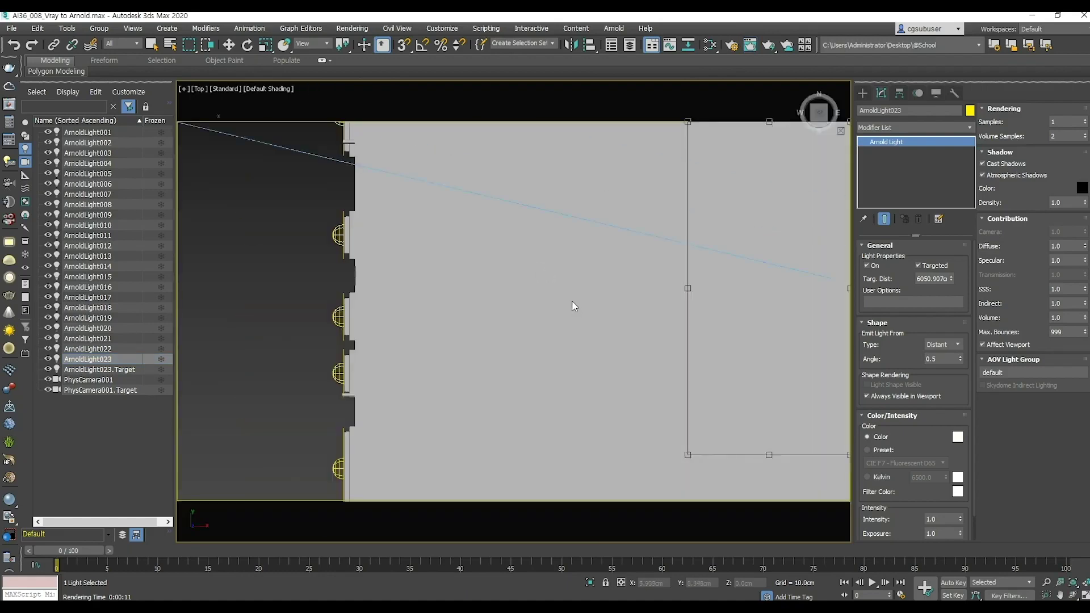
key(l)
key(w)
scroll(573, 301, down, 10)
scroll(574, 301, down, 4)
drag(569, 134, 569, 180)
click(471, 197)
key(g)
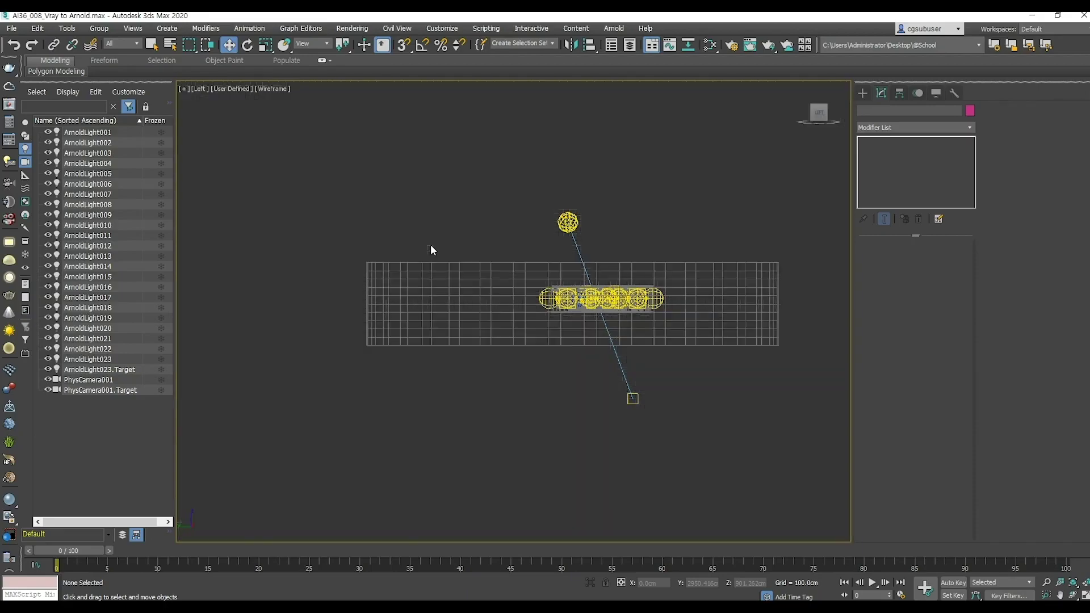
click(368, 314)
alt+middle_drag(426, 367, 527, 274)
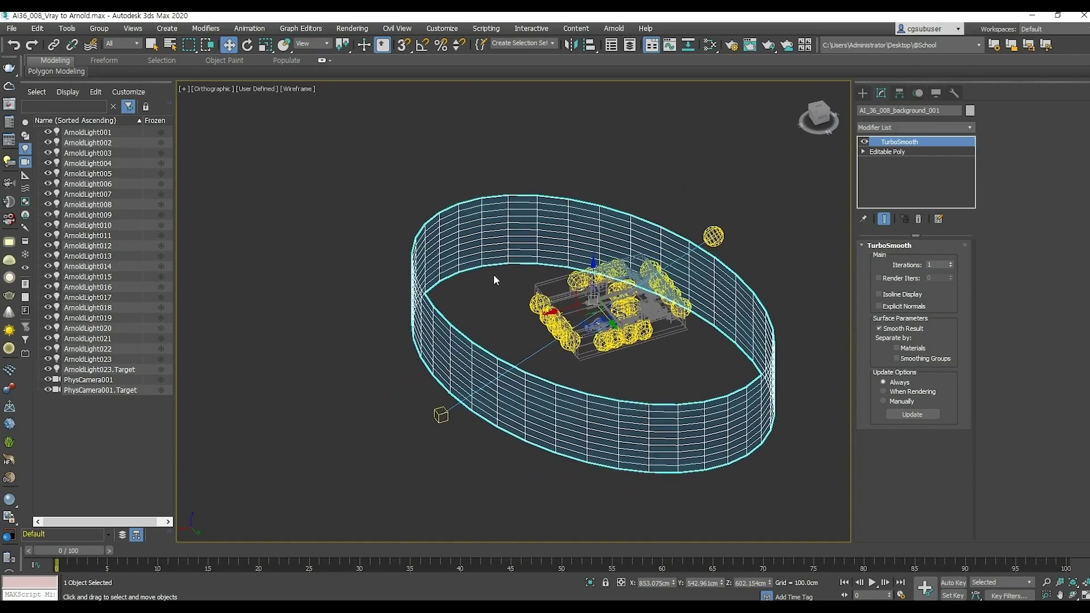
scroll(486, 264, up, 2)
scroll(487, 265, up, 2)
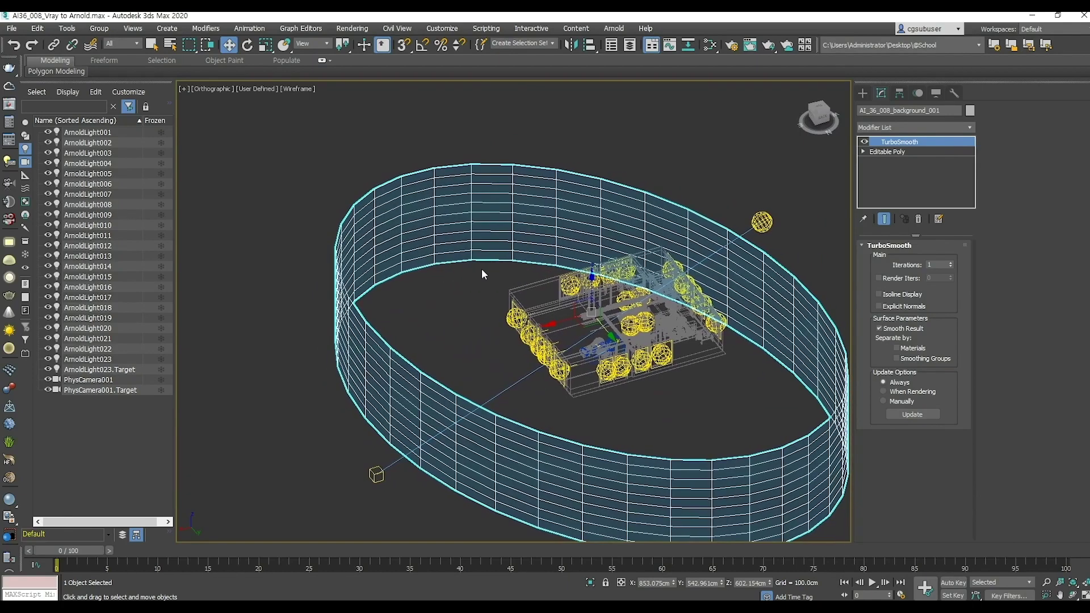
Step: Open the material editor and delete all floor material nodes from its view
key(m)
drag(275, 94, 475, 87)
scroll(372, 238, down, 5)
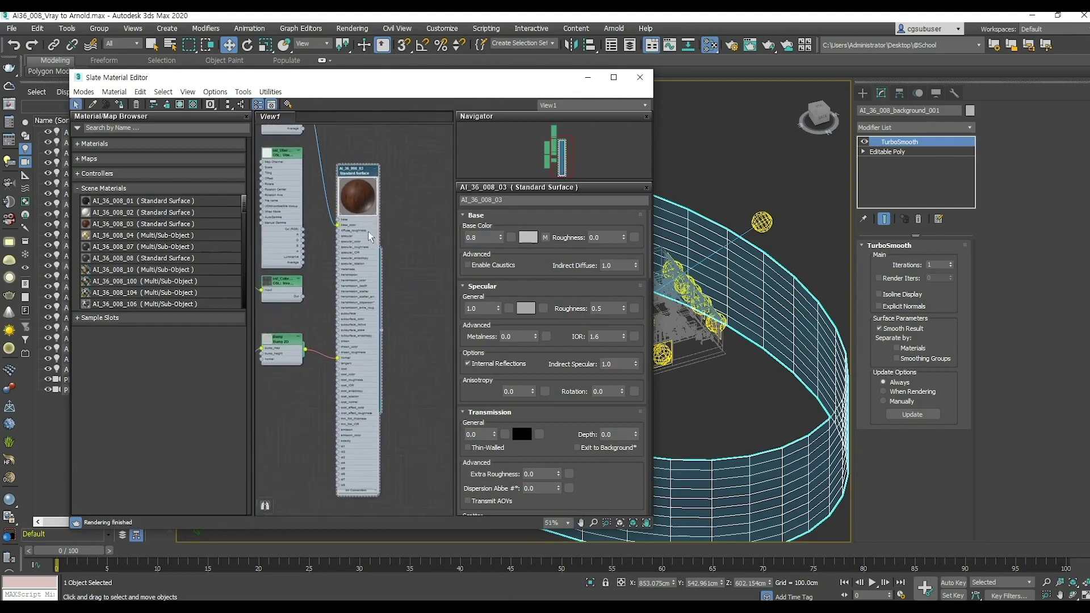
scroll(372, 238, down, 6)
drag(402, 348, 303, 187)
key(Delete)
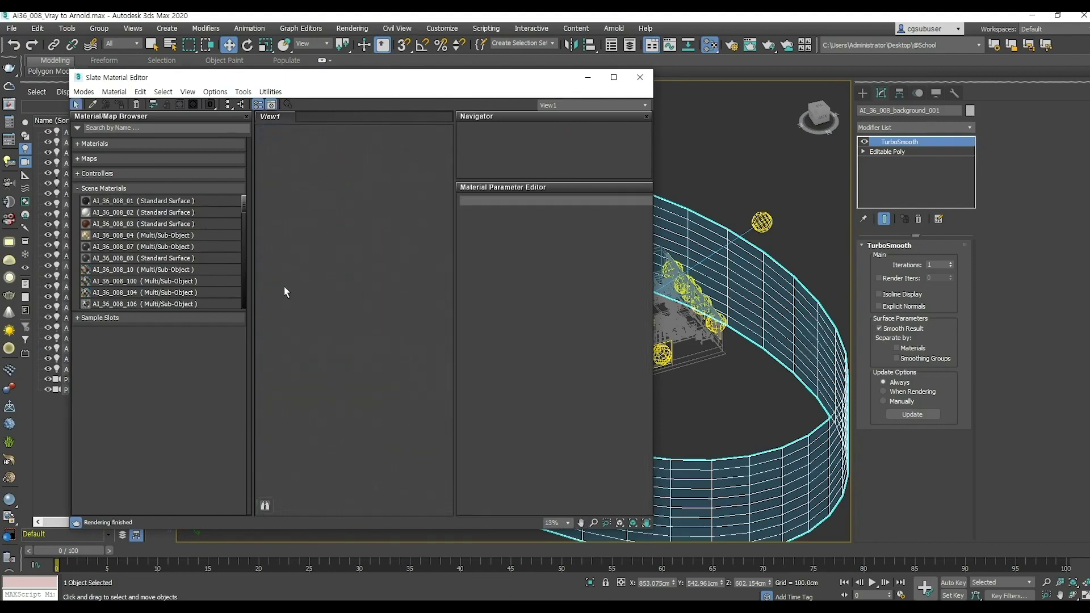
Step: Pick the material from the background mesh and open the parameters of its Standard Surface node, AI_36_008_25
click(92, 105)
click(800, 325)
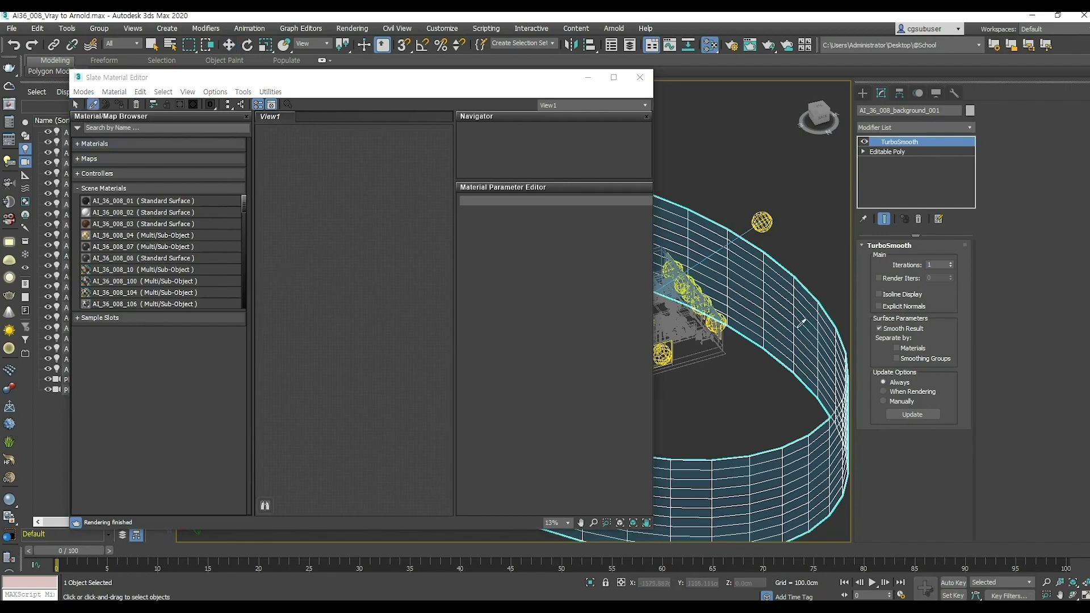
scroll(323, 321, up, 10)
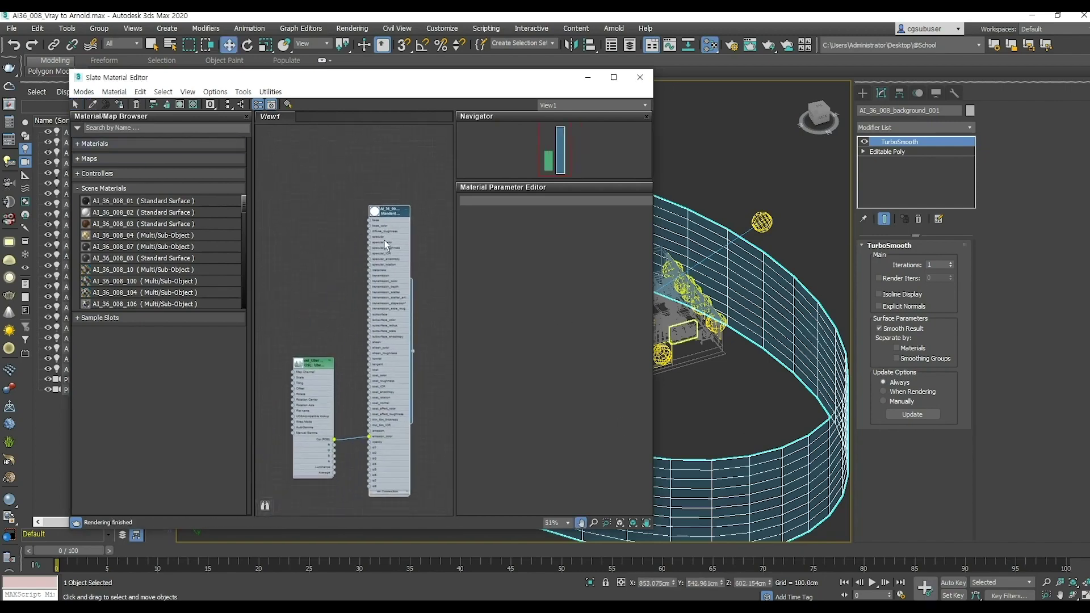
middle_drag(376, 343, 357, 306)
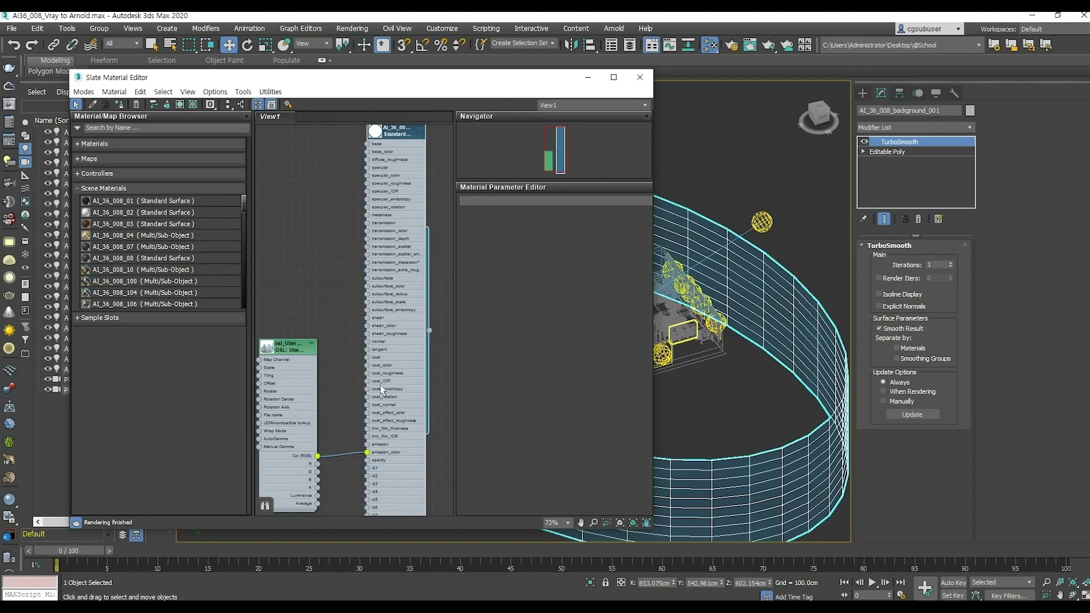
double_click(385, 438)
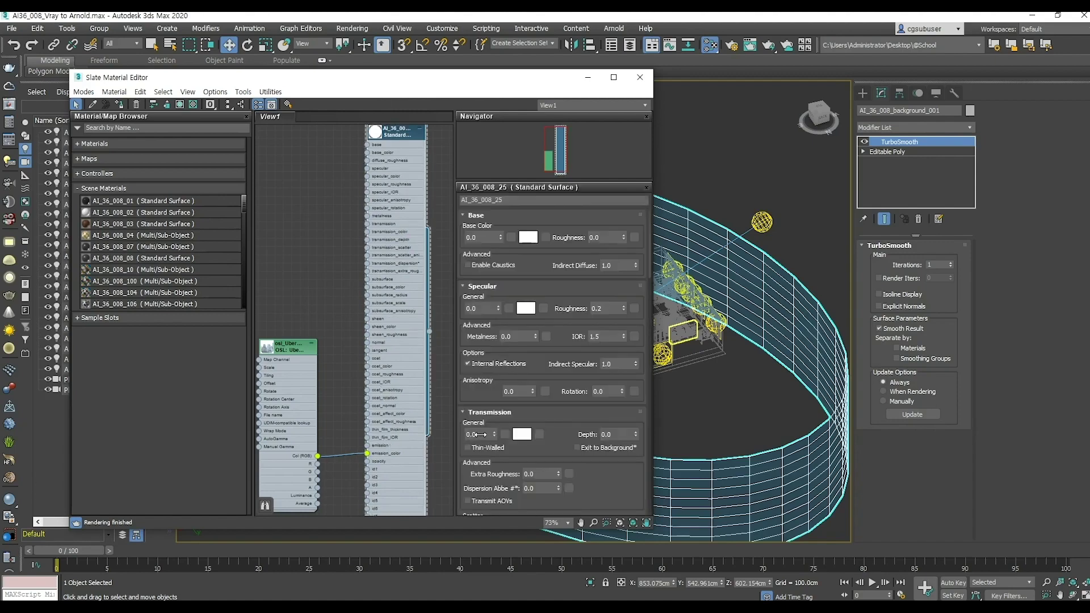
middle_drag(383, 457, 381, 327)
scroll(382, 326, up, 3)
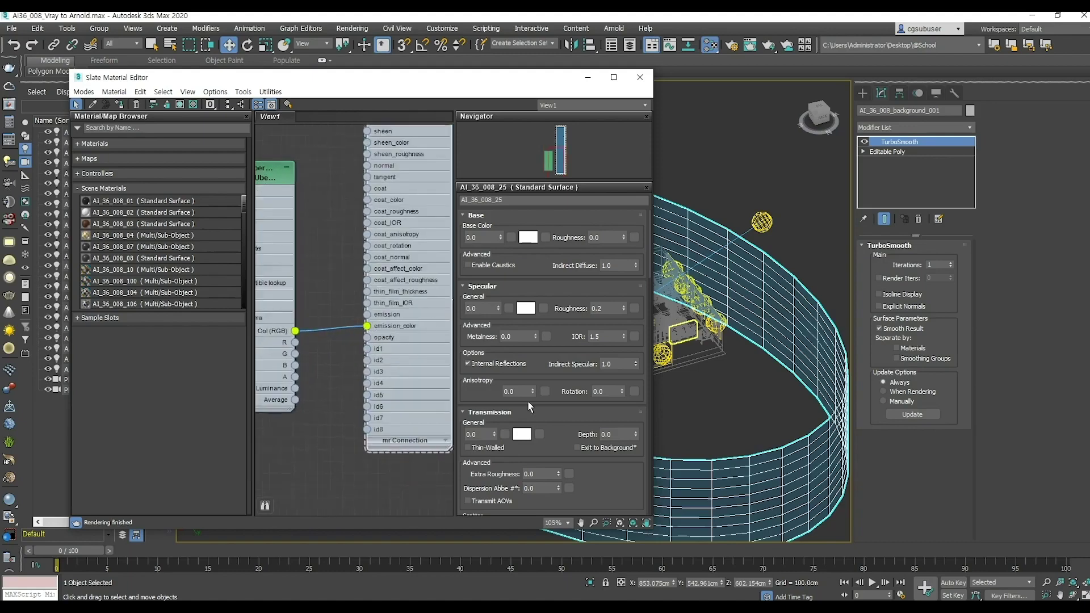
Step: Set the emission strength of the background material to 1.0
drag(533, 404, 532, 142)
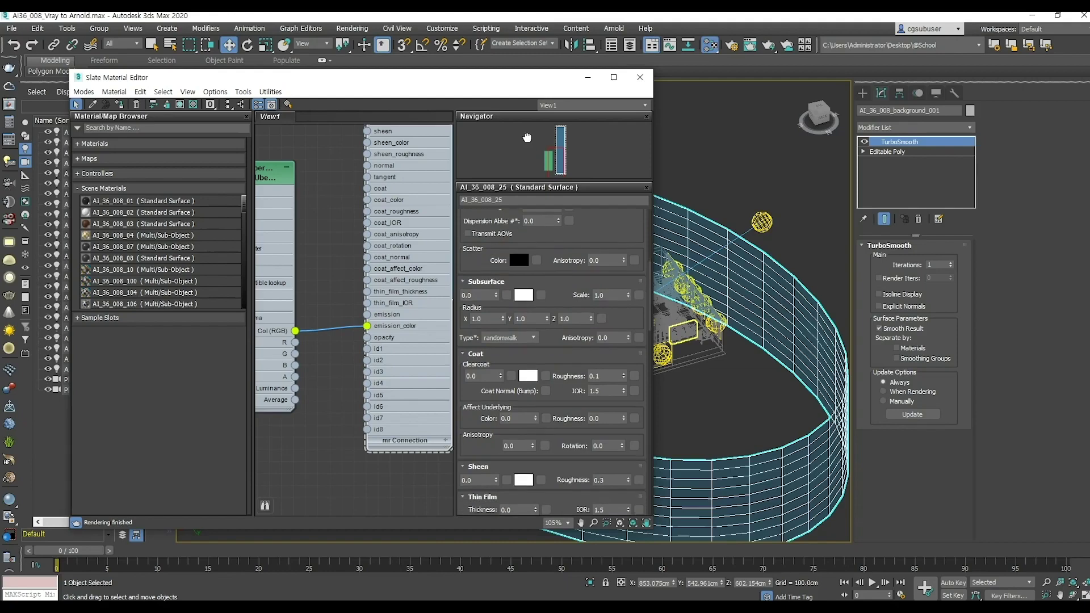
drag(536, 277, 525, 219)
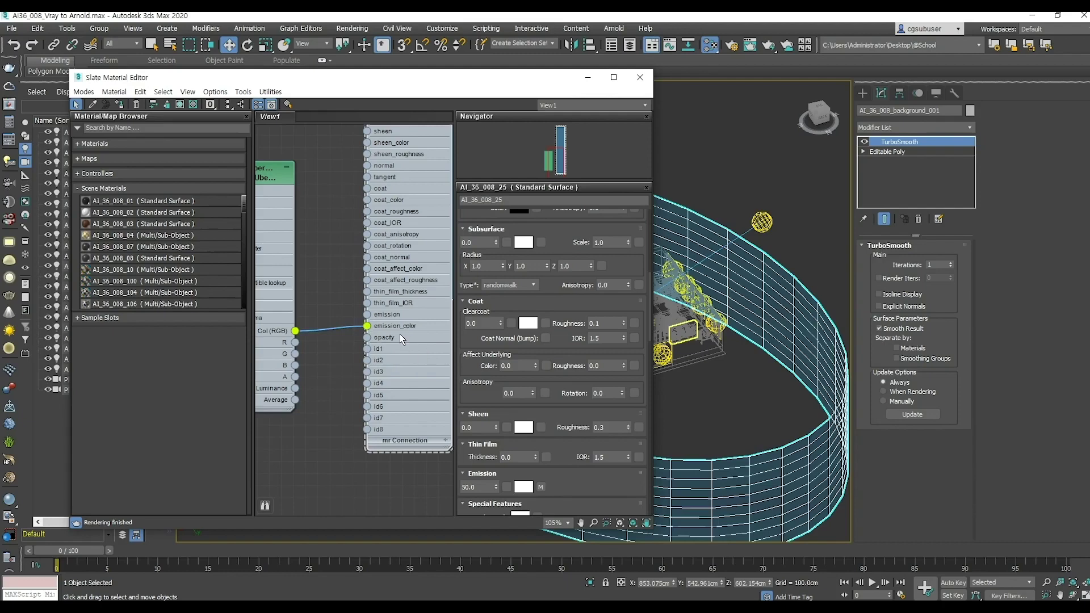
scroll(487, 398, down, 4)
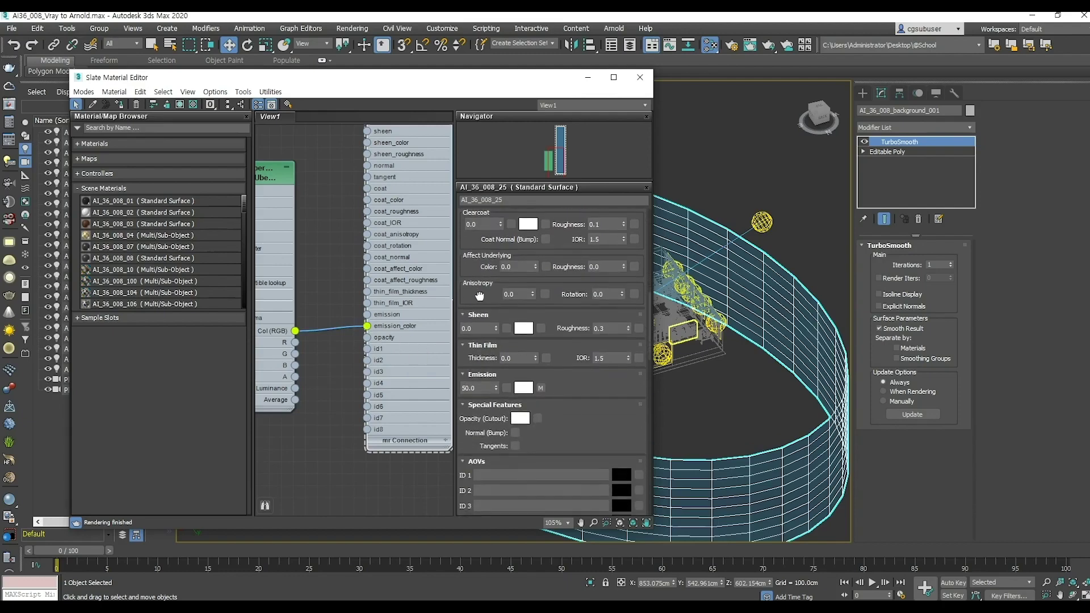
drag(458, 73, 447, 63)
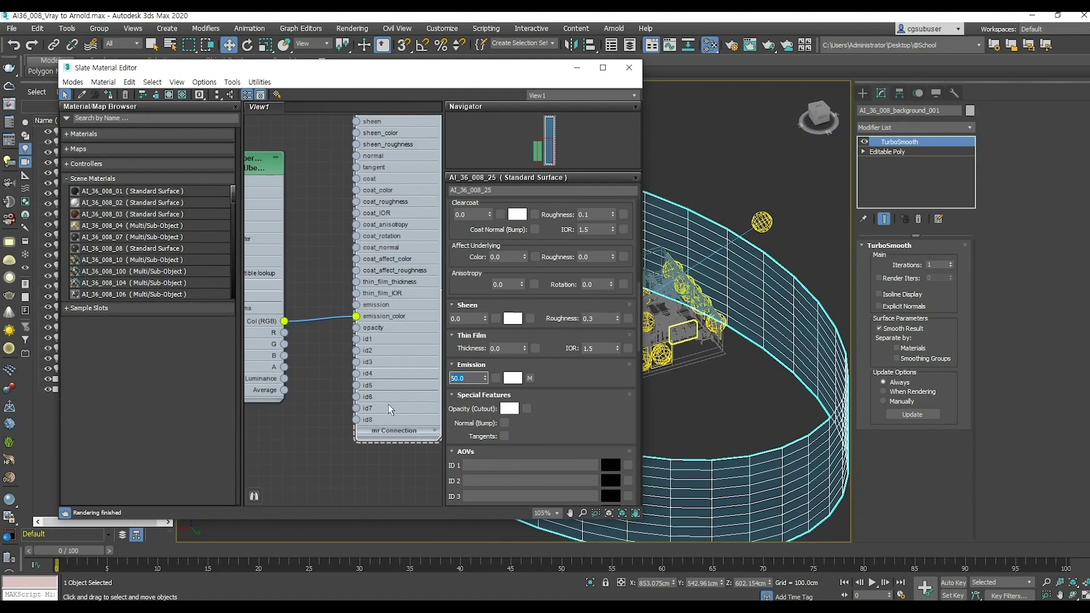
text(1)
key(Return)
Step: Deselect the background mesh, return to the PhysCamera001 view and close the material editor
drag(432, 79, 344, 85)
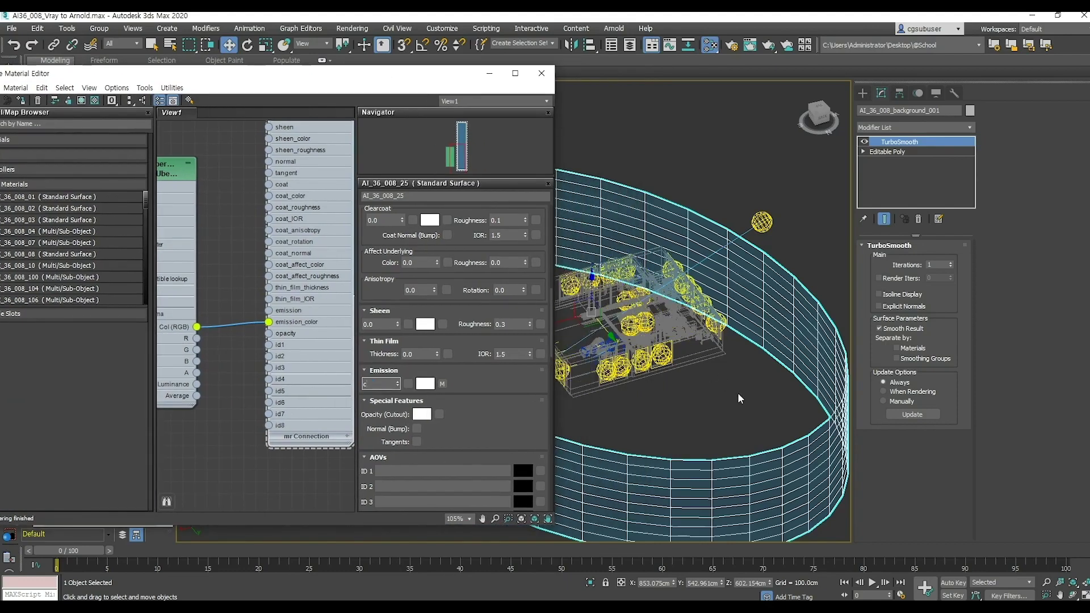
click(738, 393)
key(c)
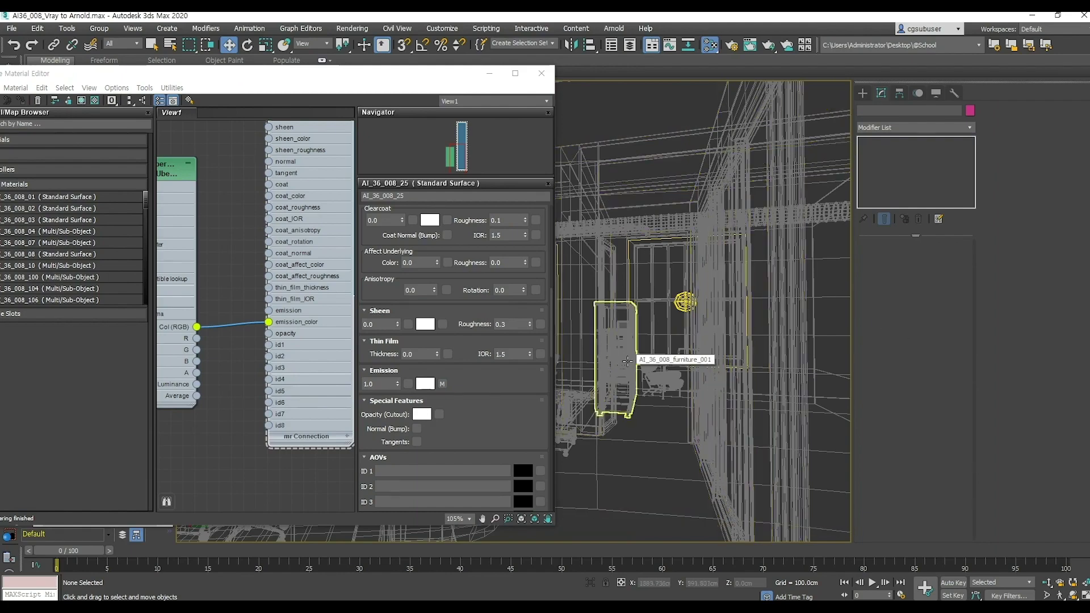
drag(505, 73, 379, 233)
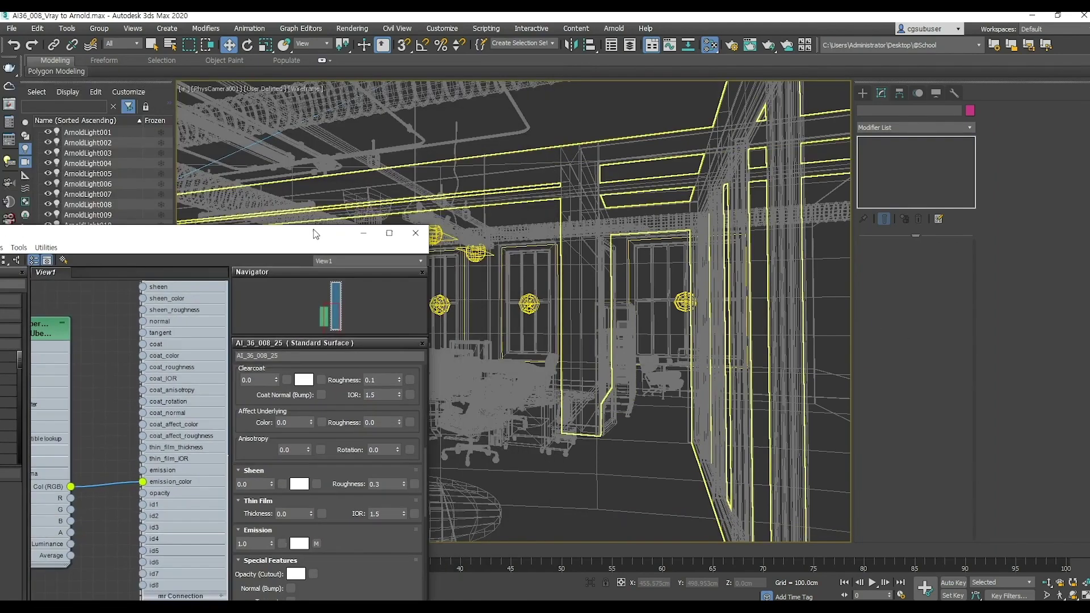
click(414, 233)
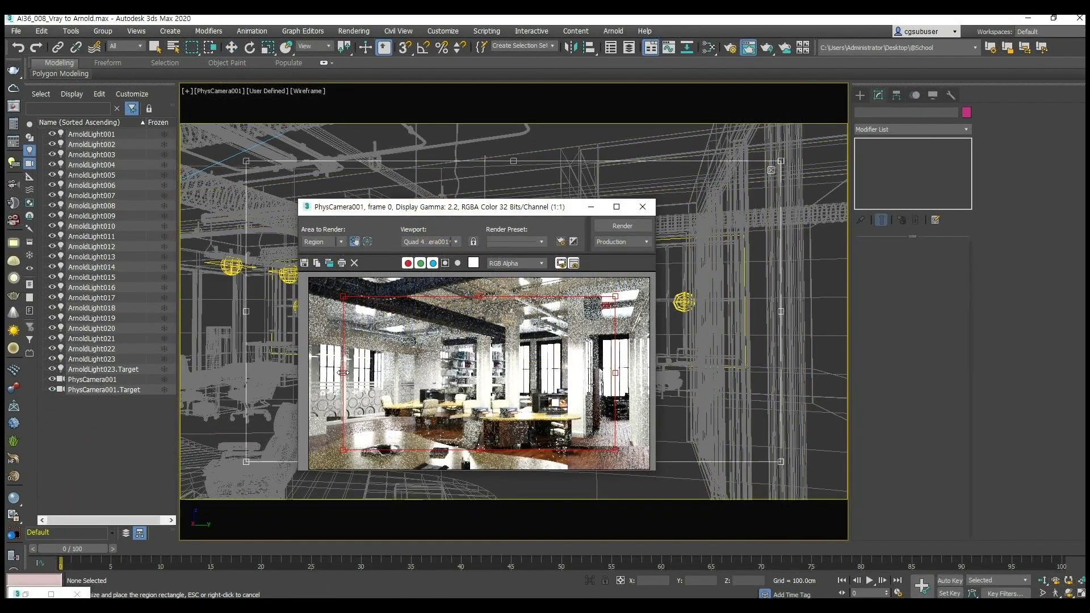
Step: Shift the render region over the image's right-hand doorway, extend it to the image's upper edge and render it
drag(343, 373, 648, 374)
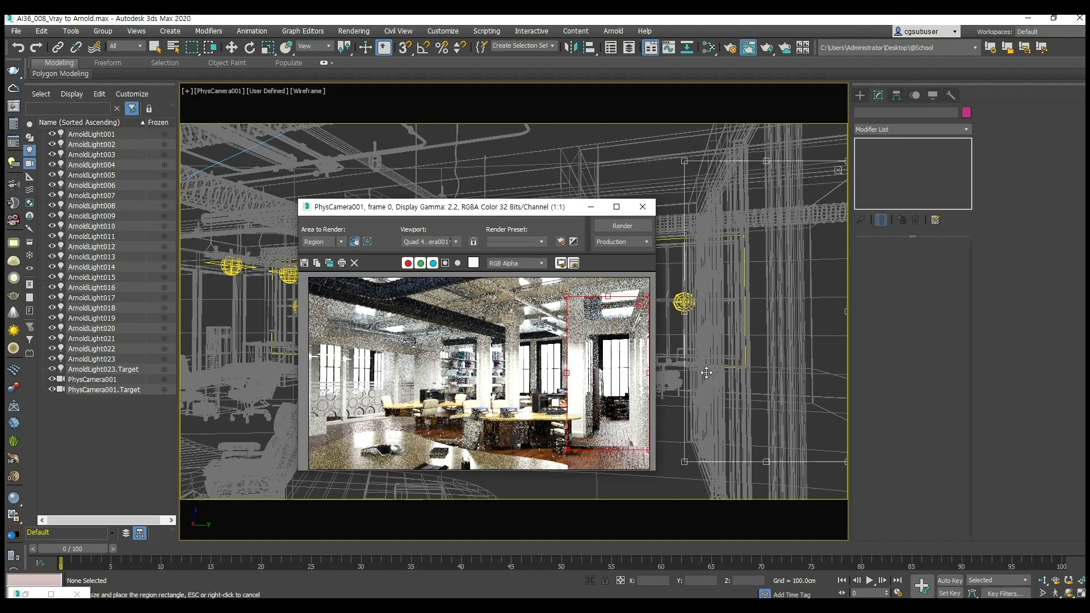
drag(607, 296, 607, 278)
click(623, 225)
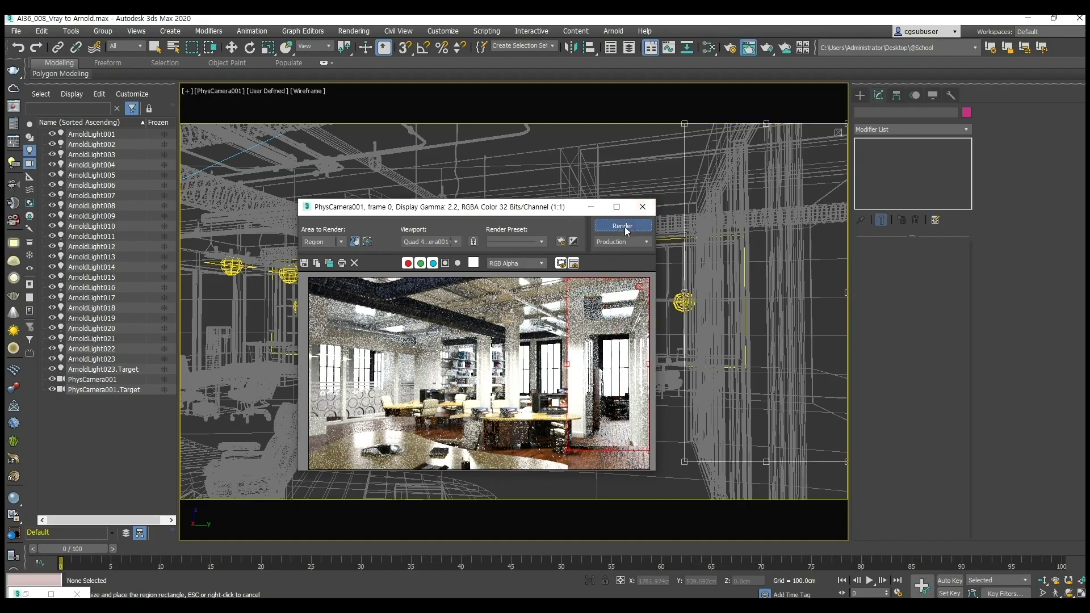
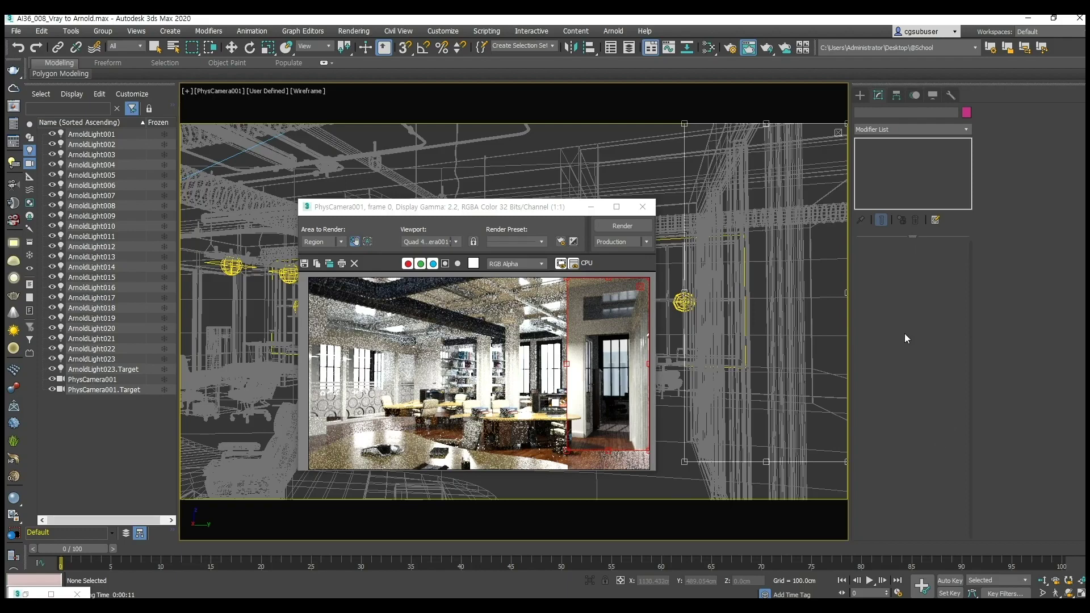
Step: Set both the intensity and exposure of ArnoldLight023 to 2.0 and render the doorway region again
click(84, 361)
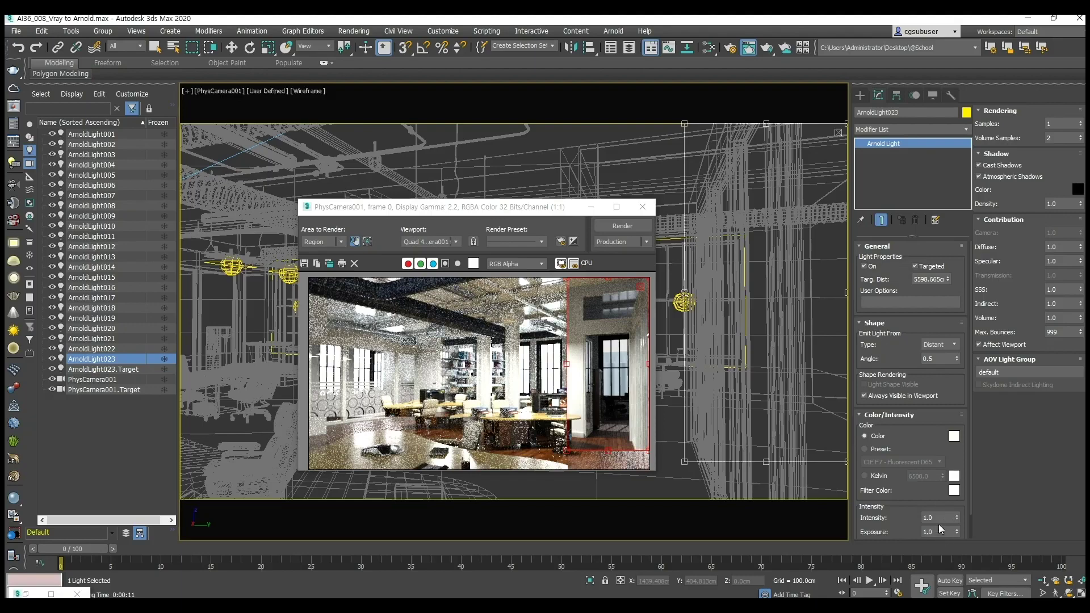
double_click(935, 515)
text(2)
click(937, 532)
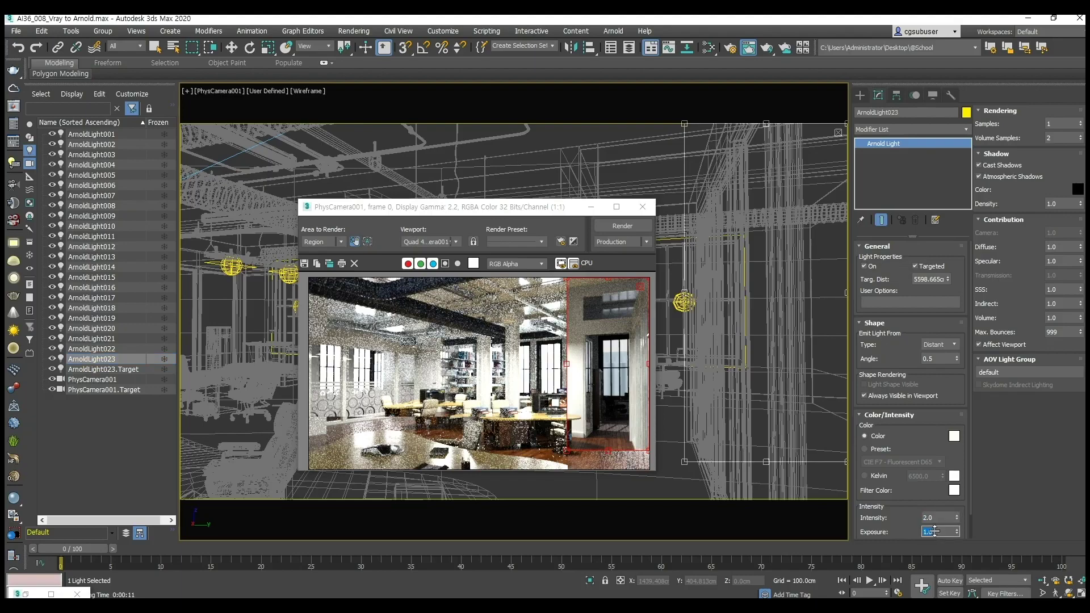
text(2)
key(Return)
click(624, 228)
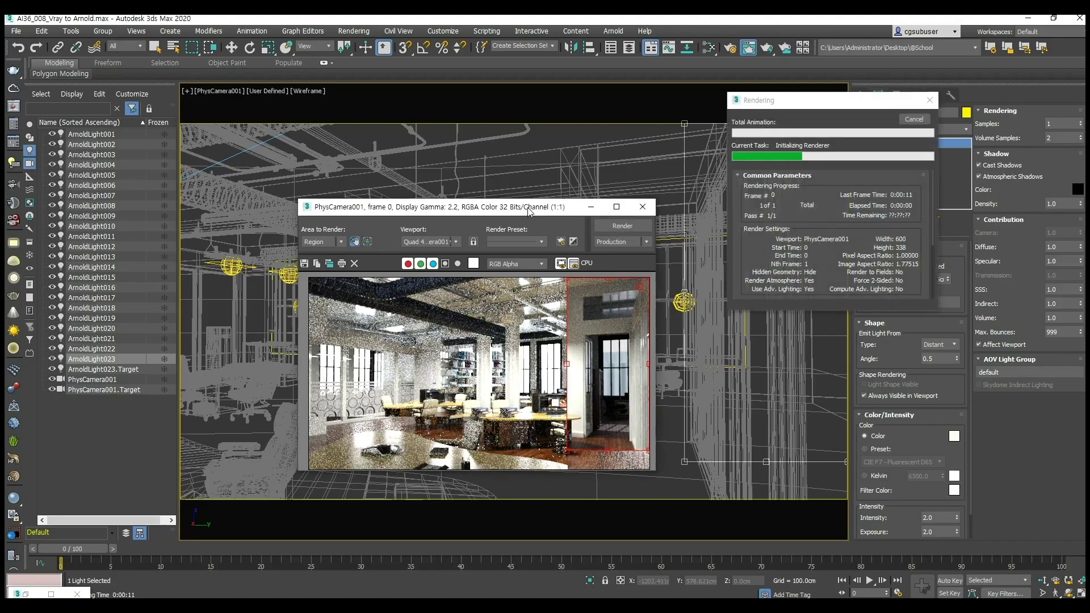
drag(526, 210, 537, 178)
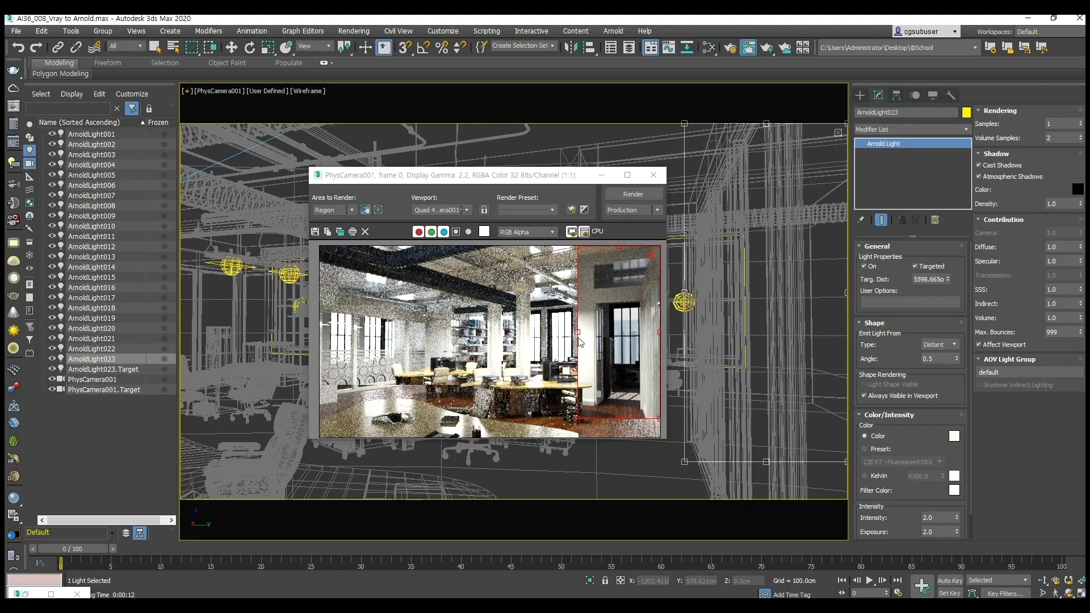
Step: Reopen the background material AI_36_008_25, set its emission strength to 2.0 and arrange the windows side by side
drag(576, 331, 574, 331)
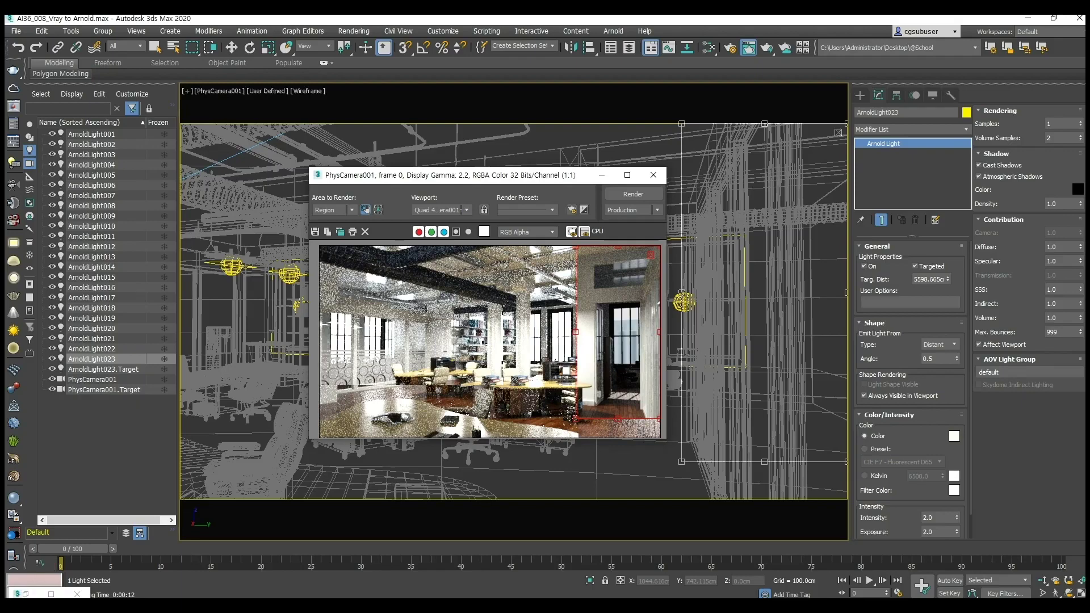
key(m)
drag(216, 235, 290, 115)
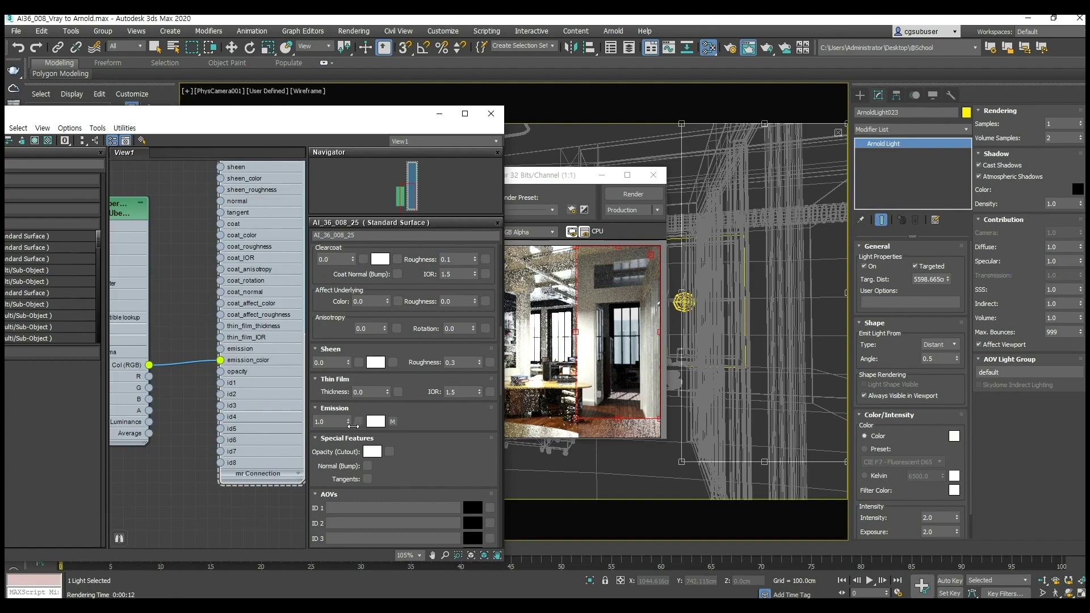
double_click(321, 422)
drag(373, 121, 171, 107)
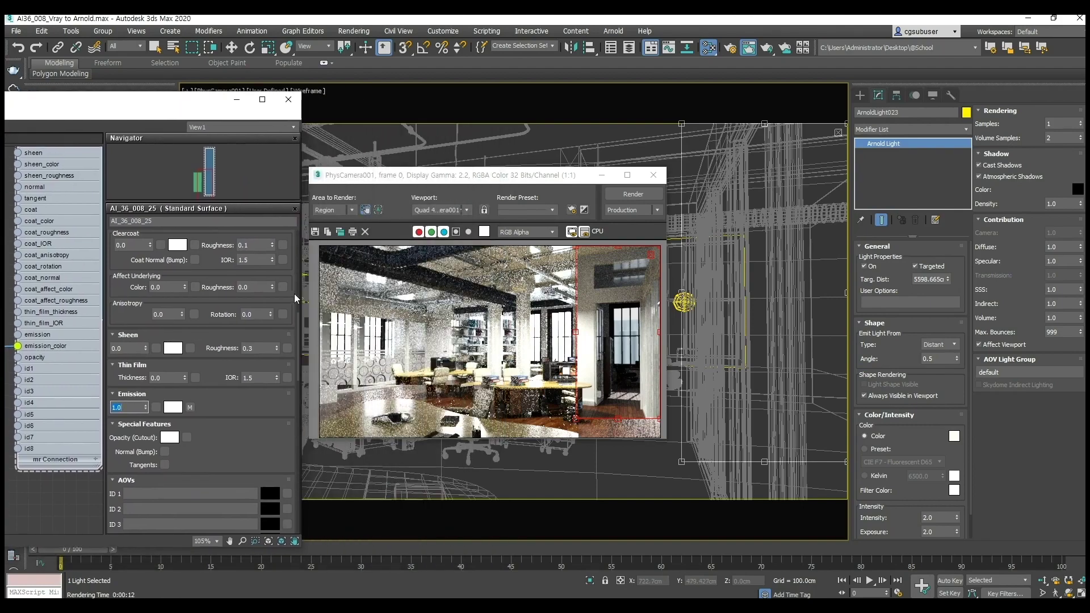
drag(516, 183, 589, 174)
Step: Widen the render region across the rear windows, trim its height to the window band and render it
drag(624, 324, 497, 326)
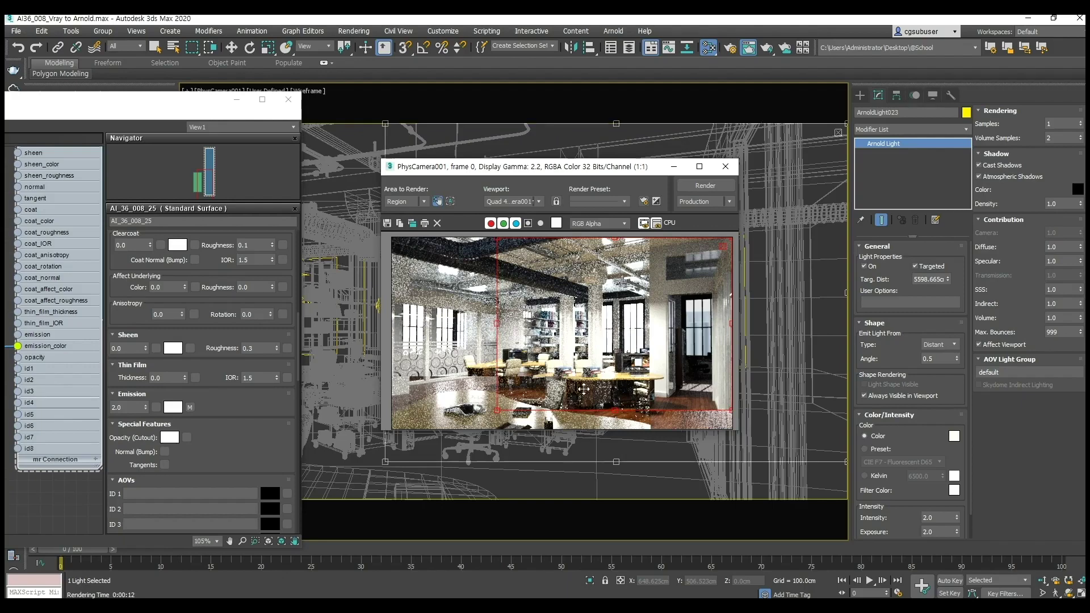
drag(614, 408, 614, 365)
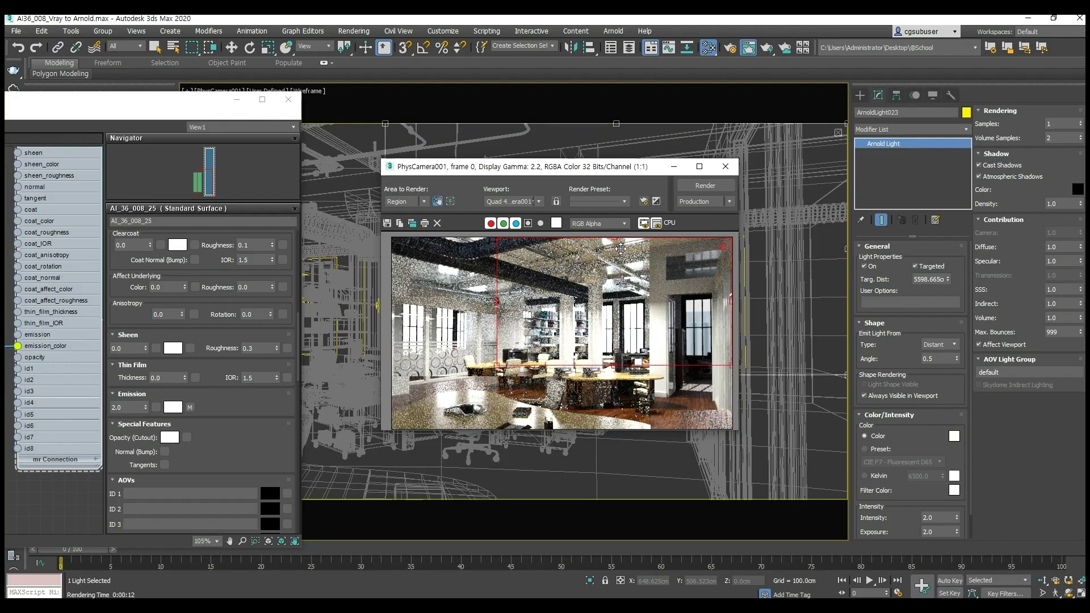
drag(615, 238, 612, 292)
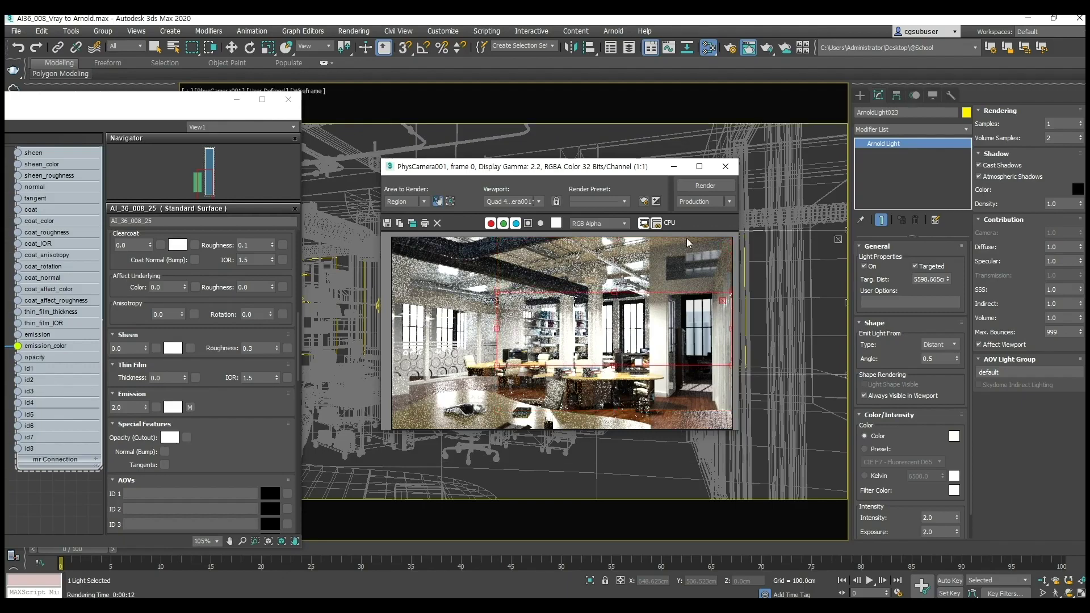
click(702, 187)
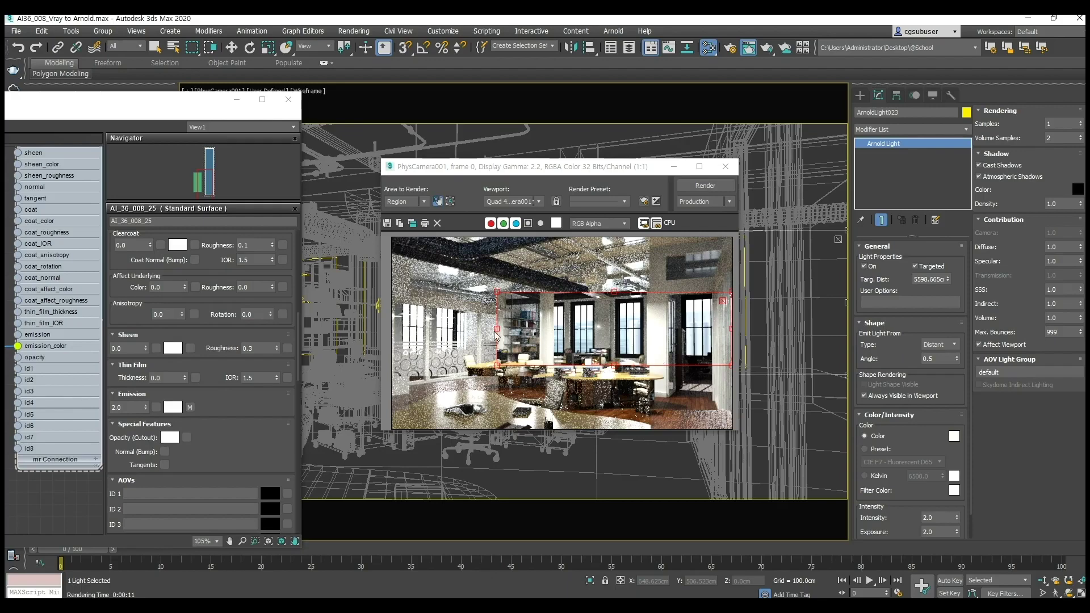
Step: Extend the render region to the image's left edge, set the background material's emission strength to 2.5 and render
drag(496, 329, 392, 333)
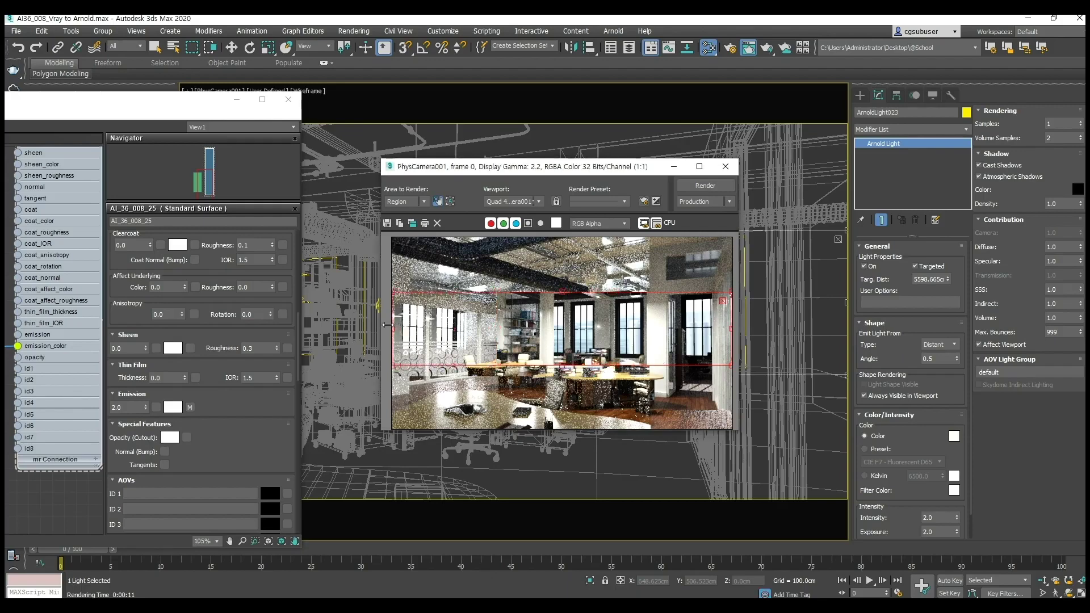
double_click(124, 408)
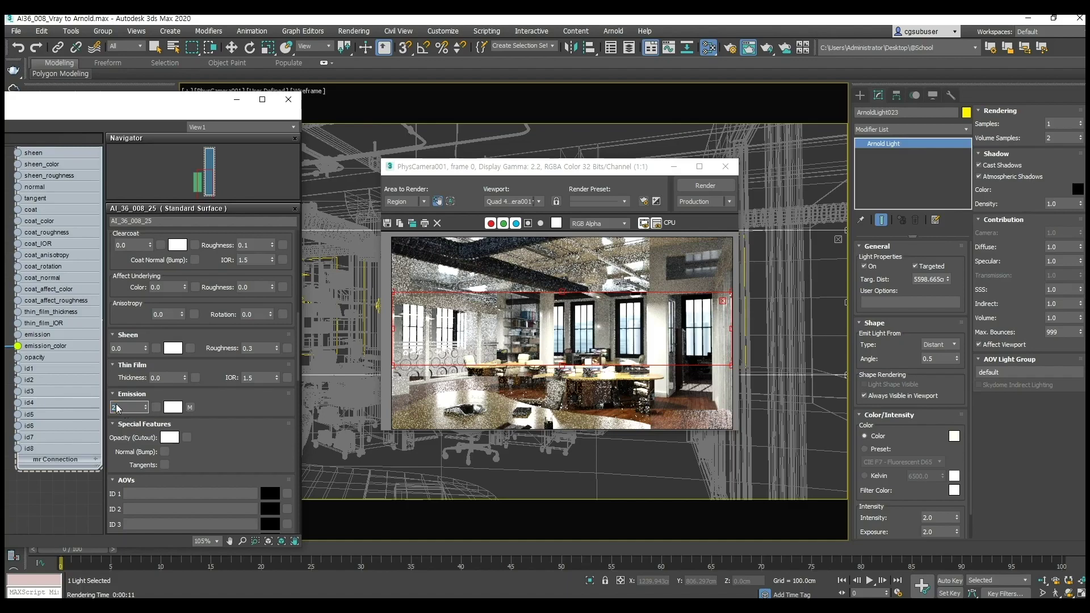
text(2.5)
click(705, 185)
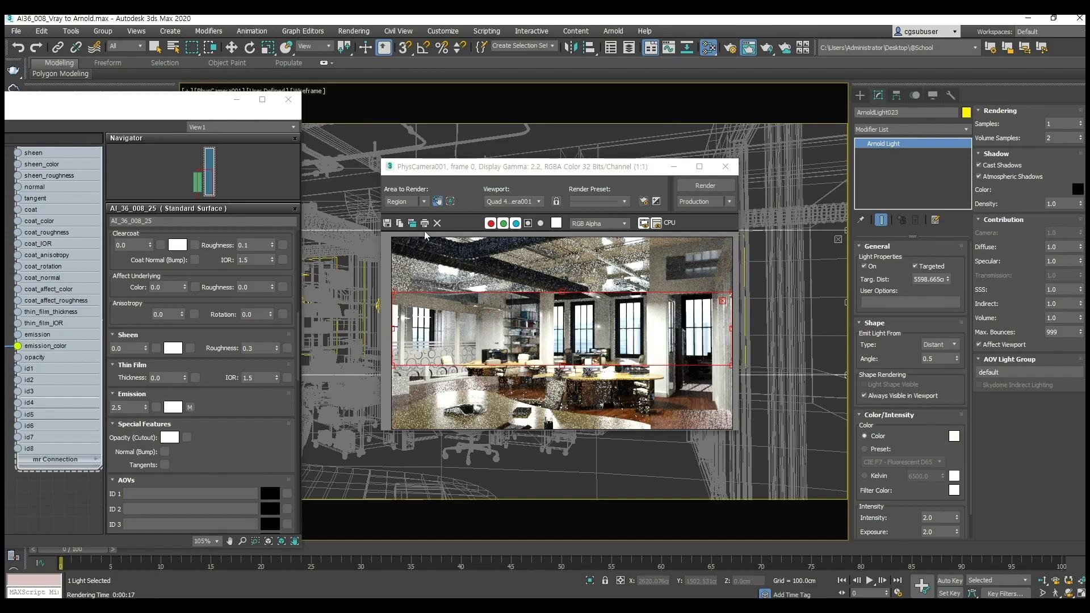
Step: Switch the area to render back to View, move the frame window aside and close the material editor
click(424, 202)
click(407, 211)
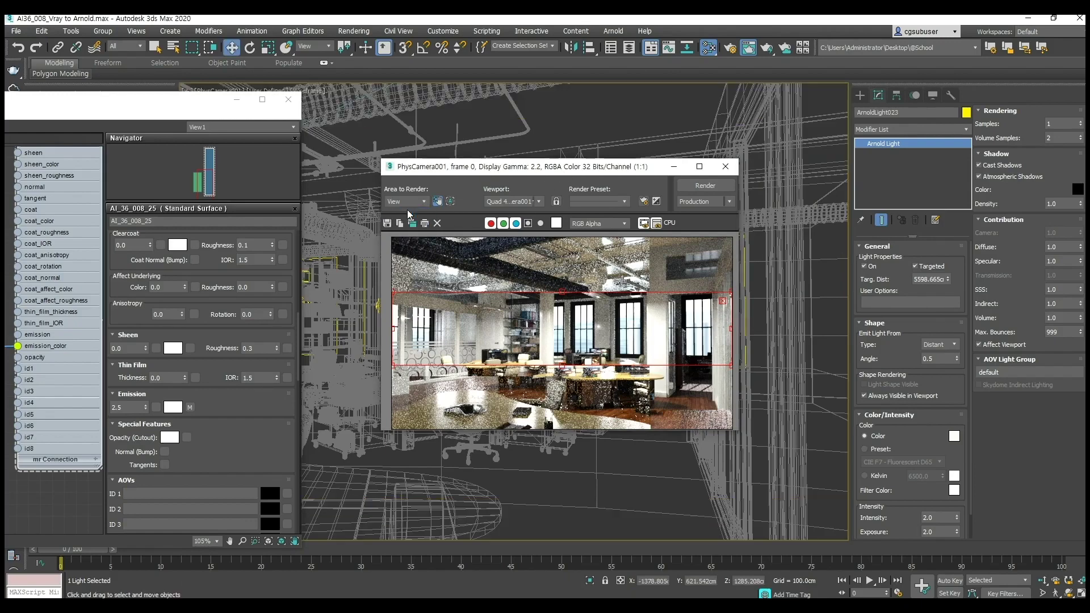
drag(518, 167, 835, 143)
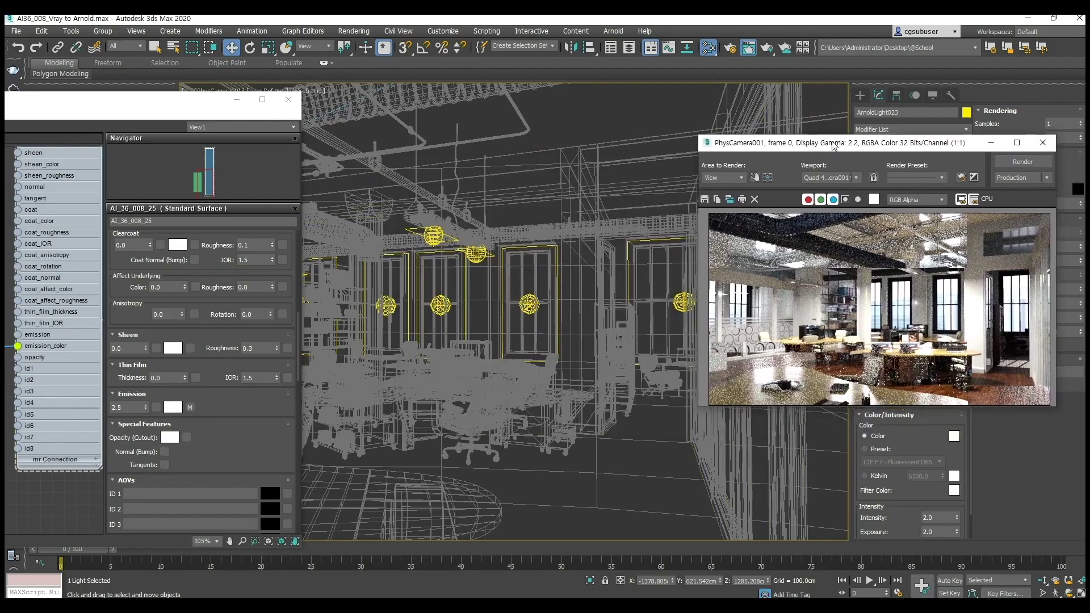
drag(129, 108, 497, 95)
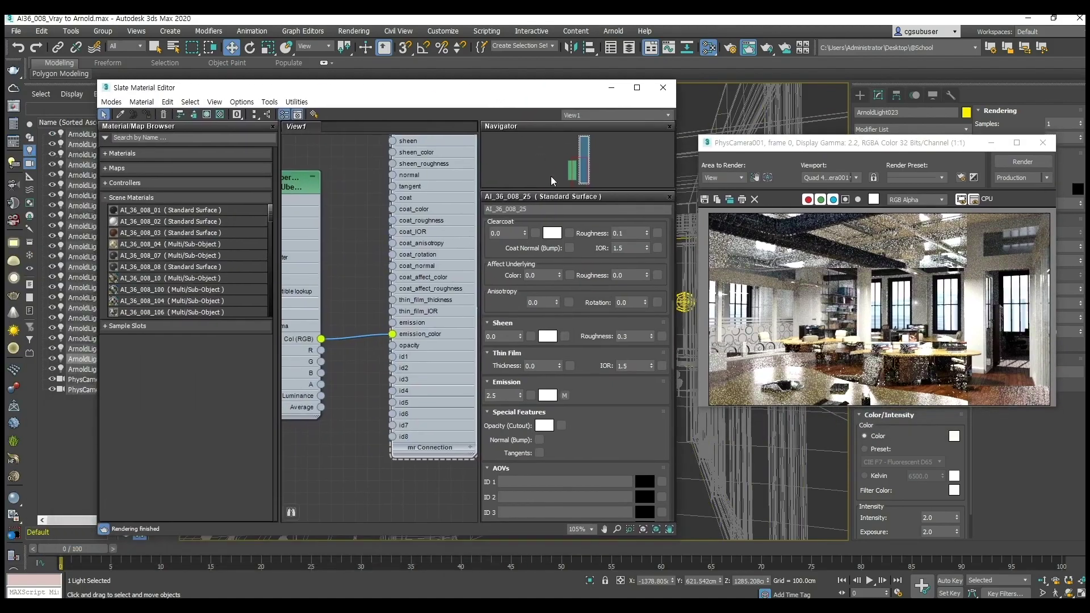
click(662, 87)
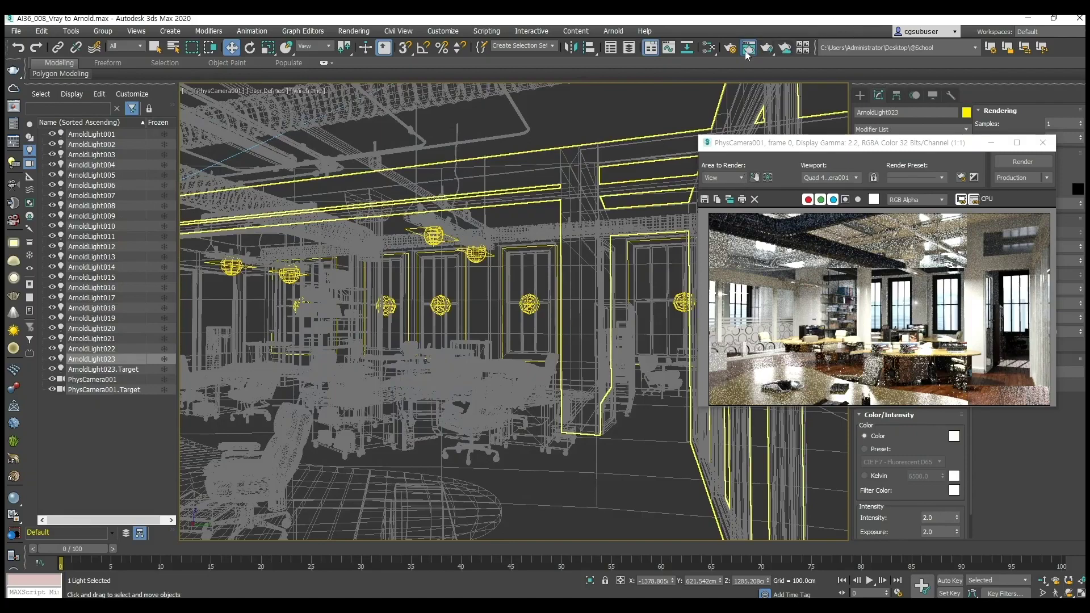
Step: Set the Arnold Camera (AA) samples to 3 and the SSS samples to 0, and render the full PhysCamera001 view
key(F10)
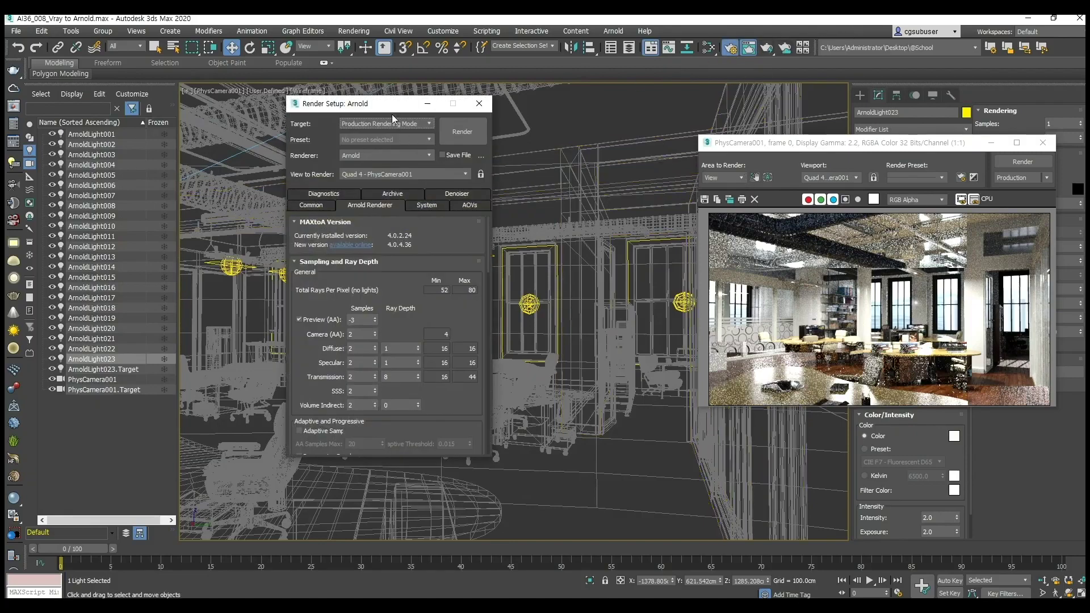
drag(382, 107, 438, 109)
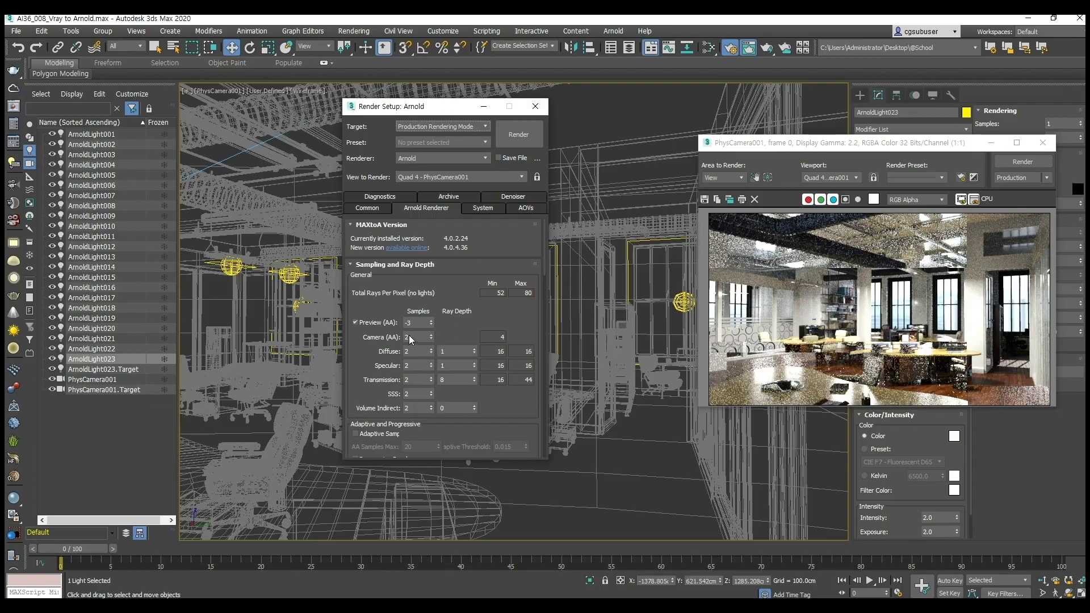
text(3)
key(Return)
click(570, 402)
click(568, 404)
right_click(431, 394)
click(519, 134)
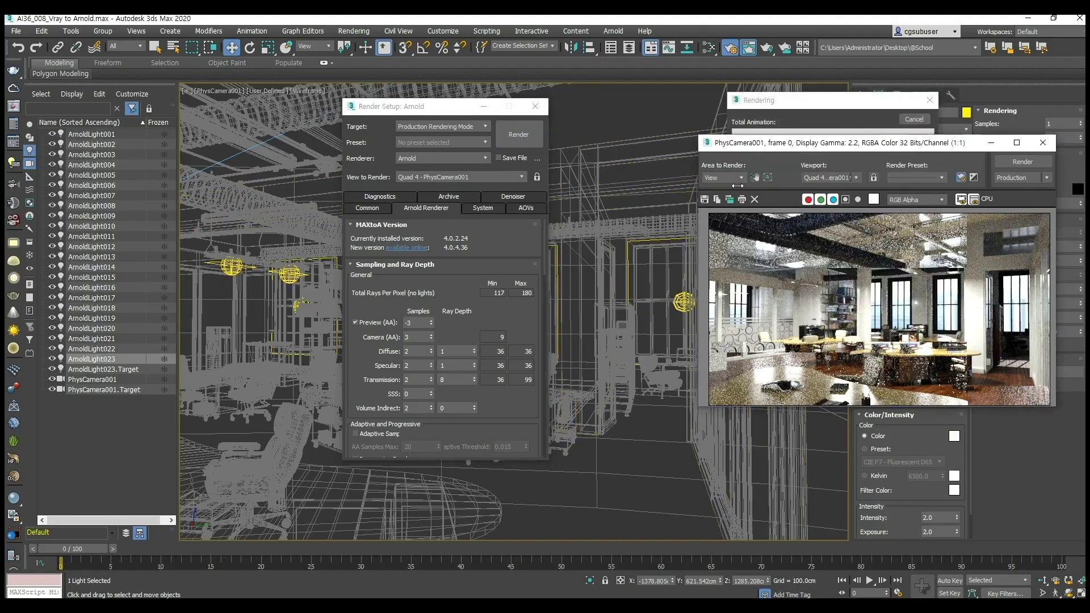
drag(918, 146, 591, 108)
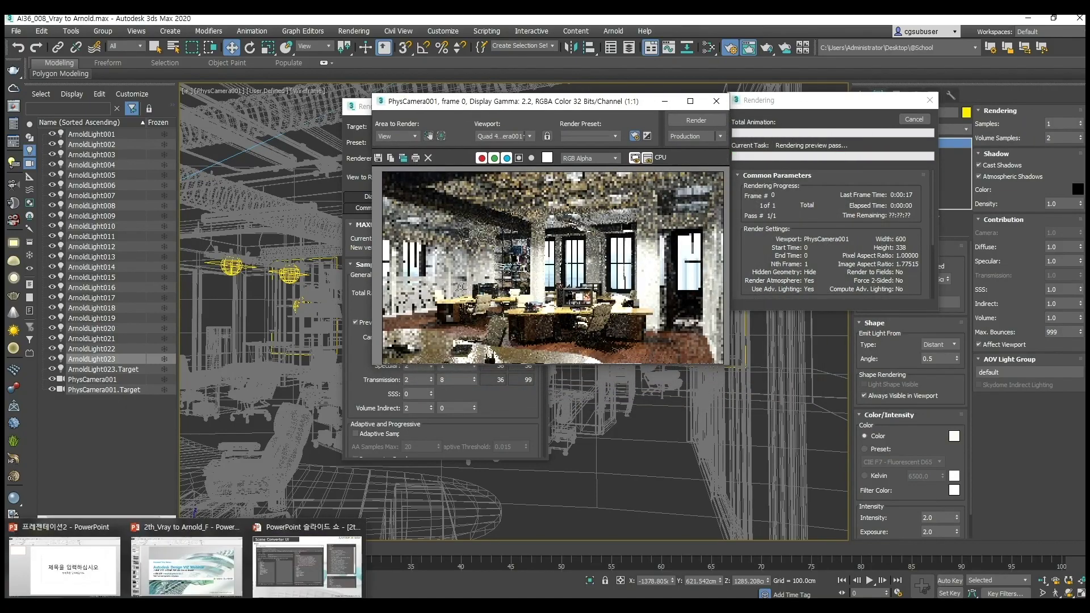
drag(511, 101, 685, 166)
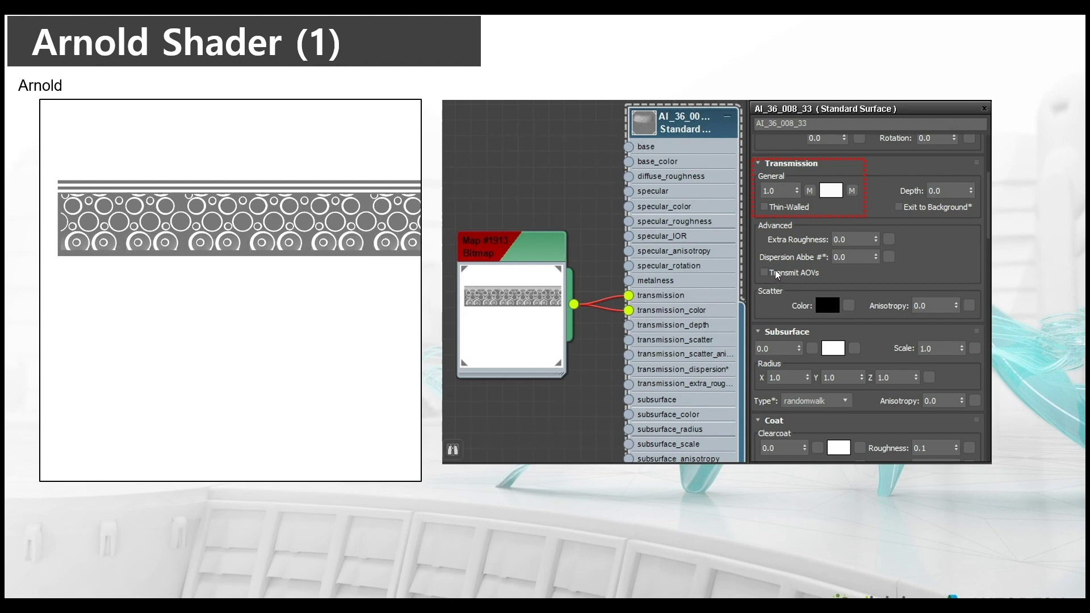
click(536, 333)
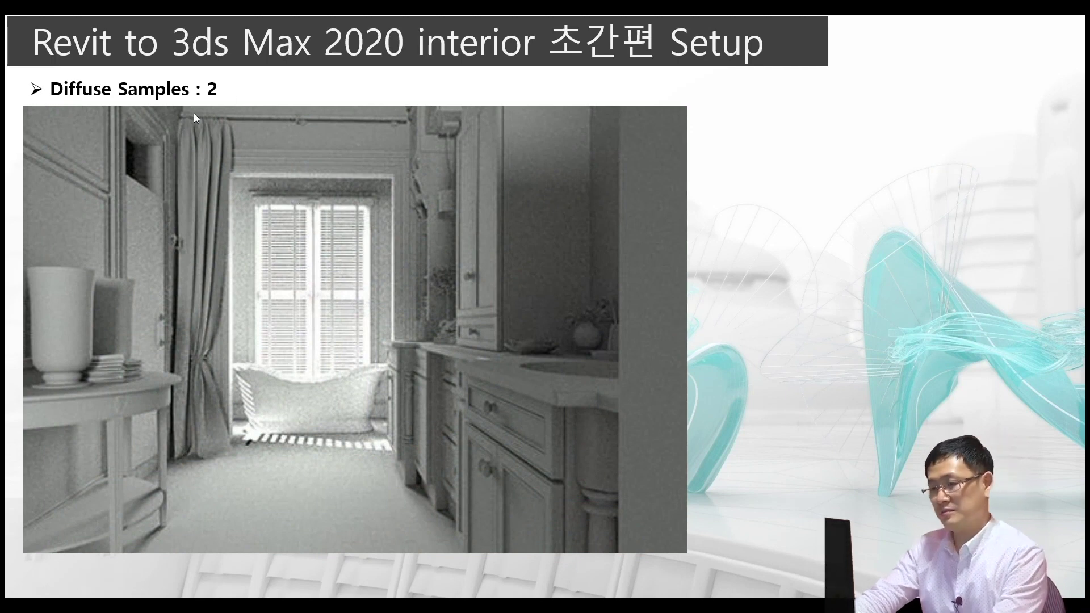
click(198, 132)
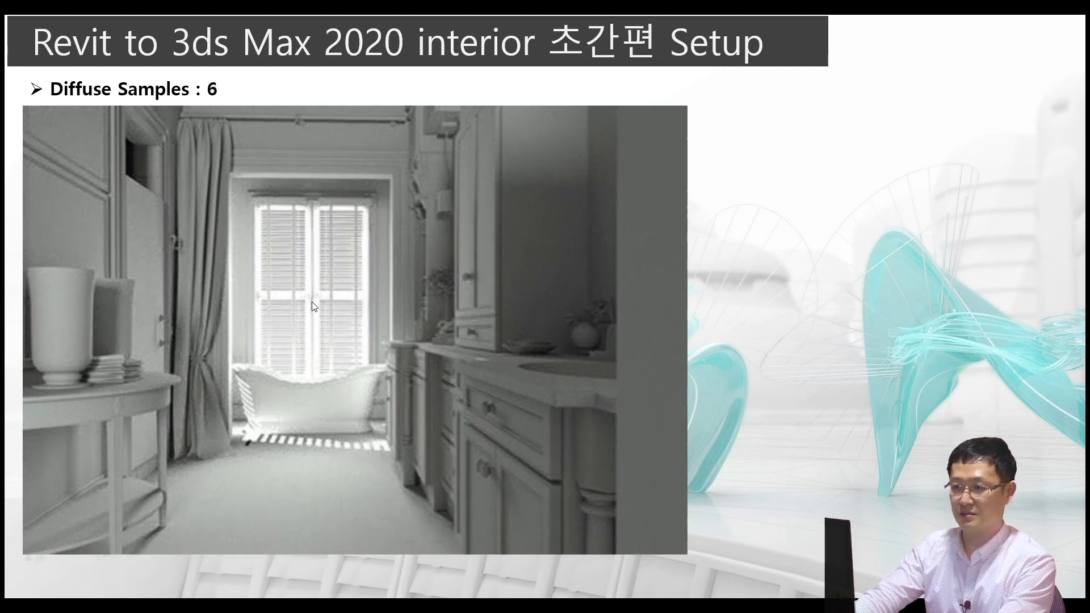
scroll(311, 302, up, 1)
scroll(311, 302, down, 1)
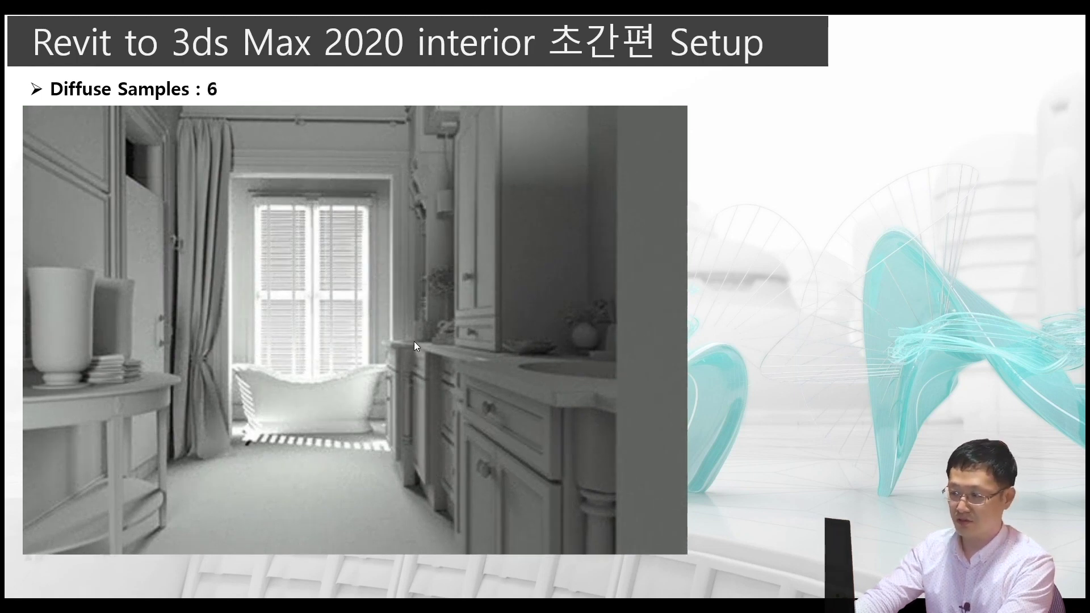
scroll(413, 341, down, 1)
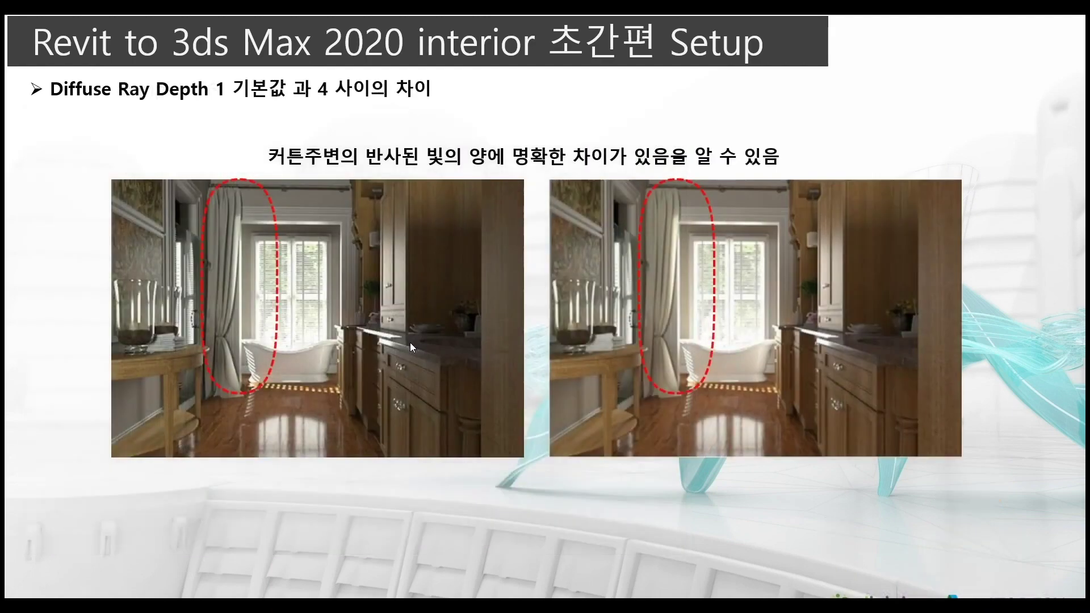